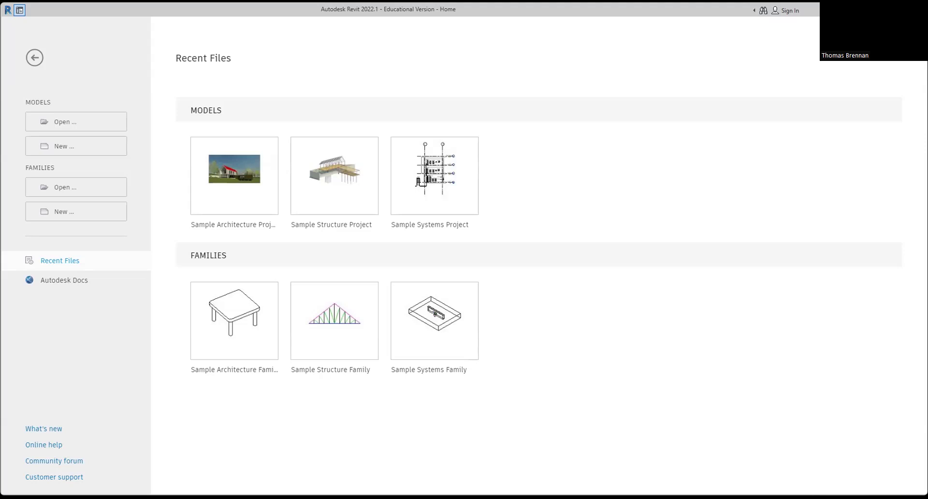
- Open the Modern-Hotel-Final(2) project file from the Downloads folder
click(87, 127)
click(302, 321)
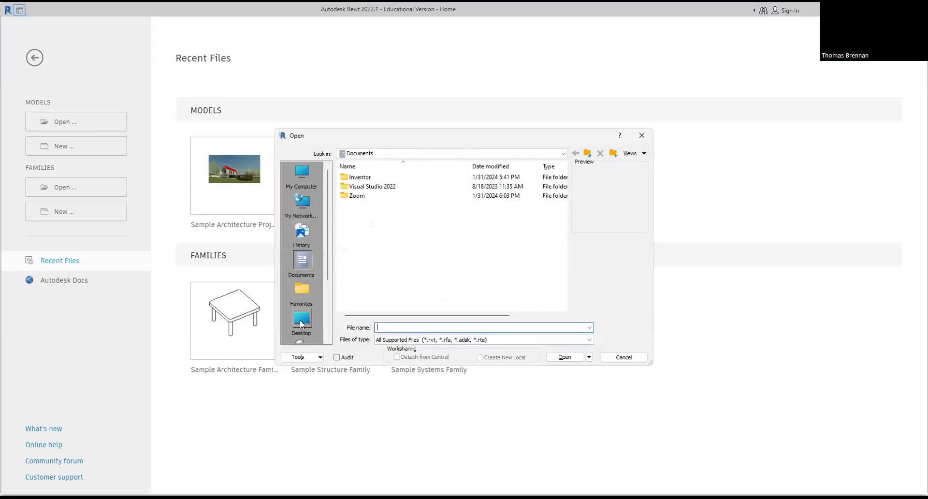
double_click(368, 214)
click(374, 188)
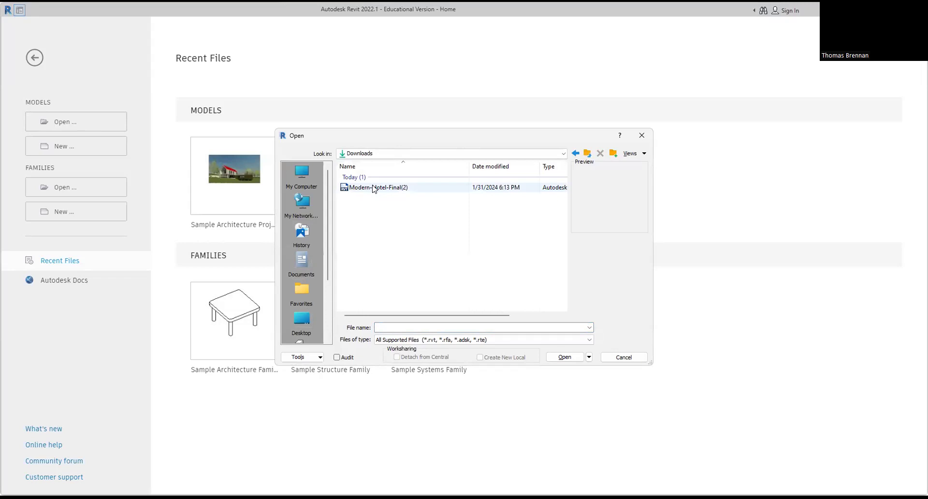
double_click(374, 188)
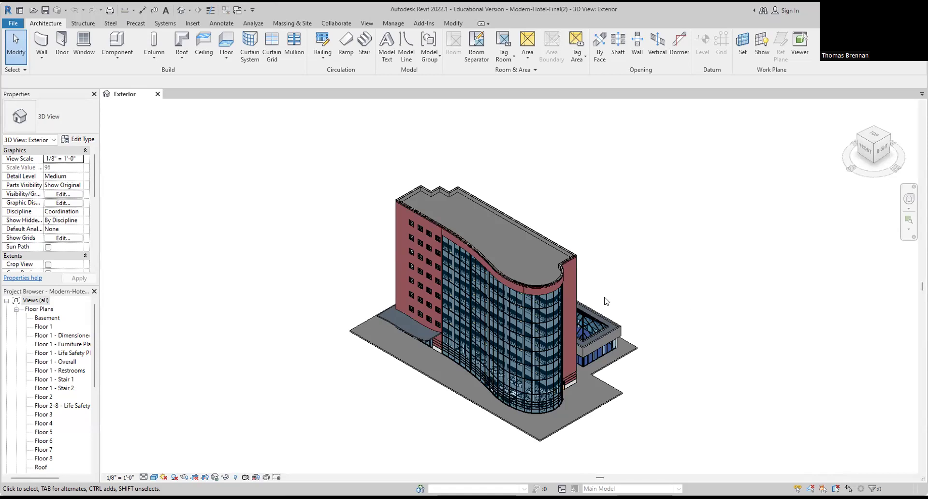
- Examine the hotel's exterior in the 3D view, both close up and as a whole
scroll(606, 301, up, 6)
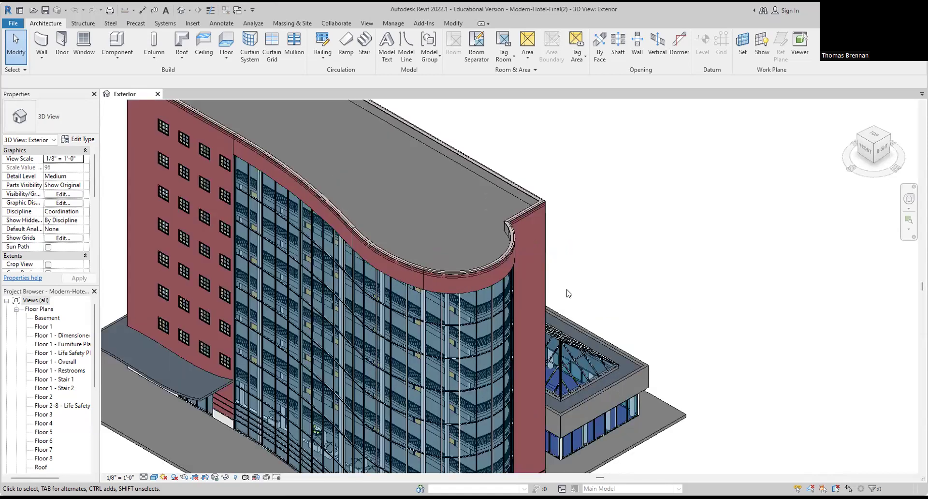
scroll(578, 261, down, 4)
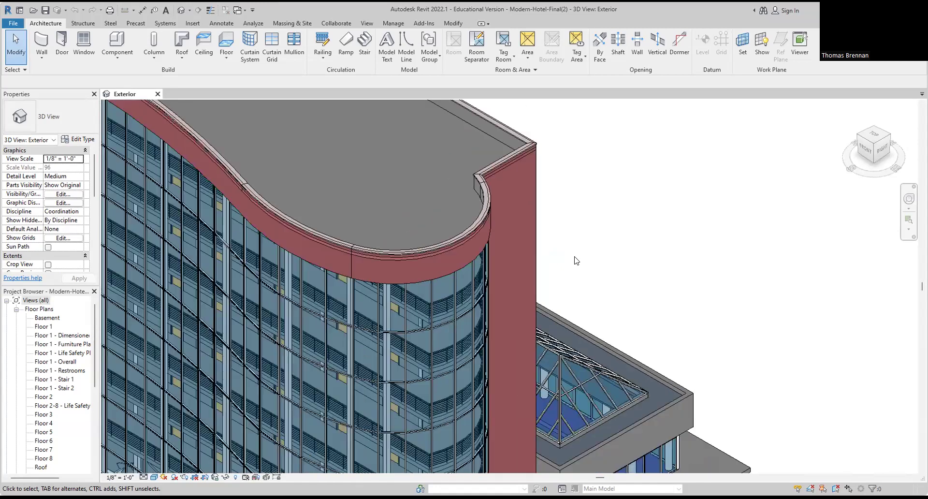
scroll(584, 258, down, 3)
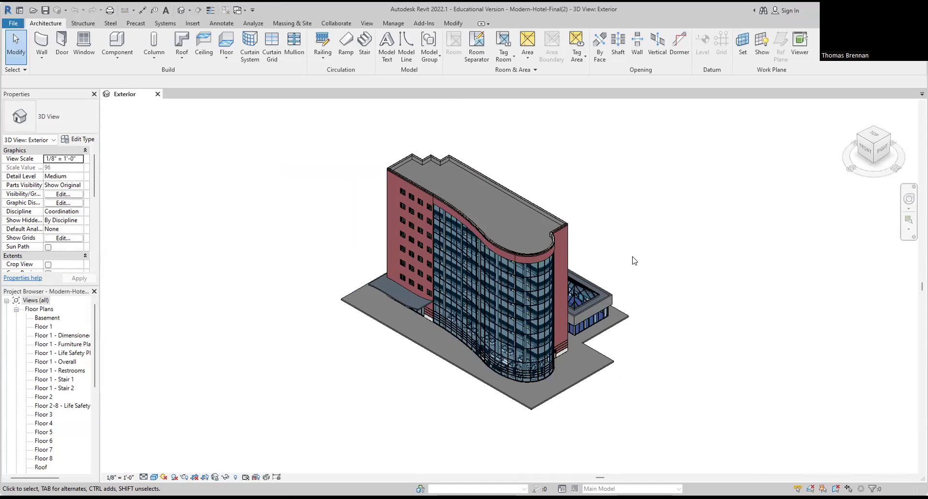
middle_drag(640, 263, 655, 296)
scroll(413, 282, down, 1)
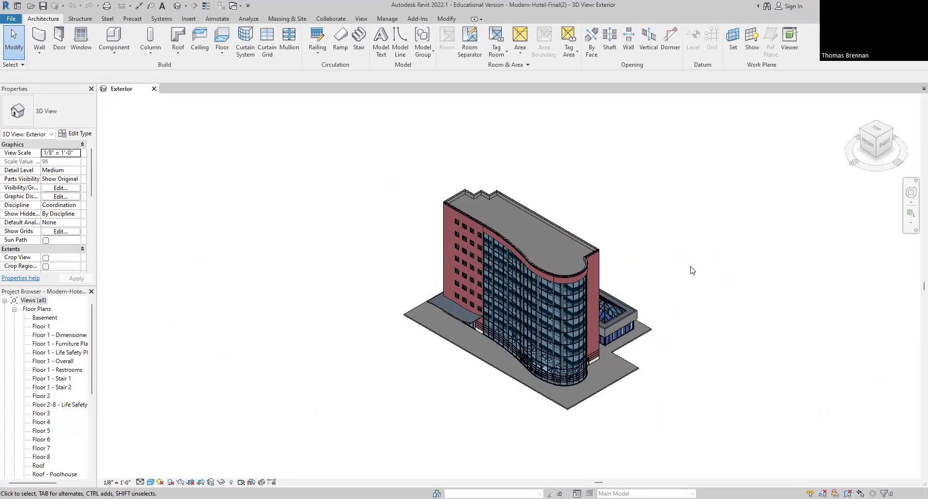
shift+middle_drag(685, 301, 702, 445)
scroll(582, 319, up, 4)
scroll(701, 445, down, 4)
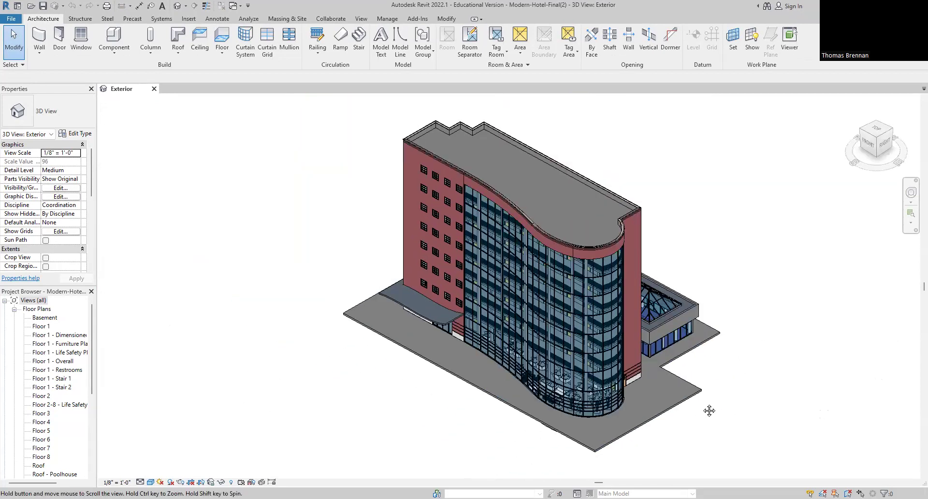
shift+middle_drag(709, 414, 734, 402)
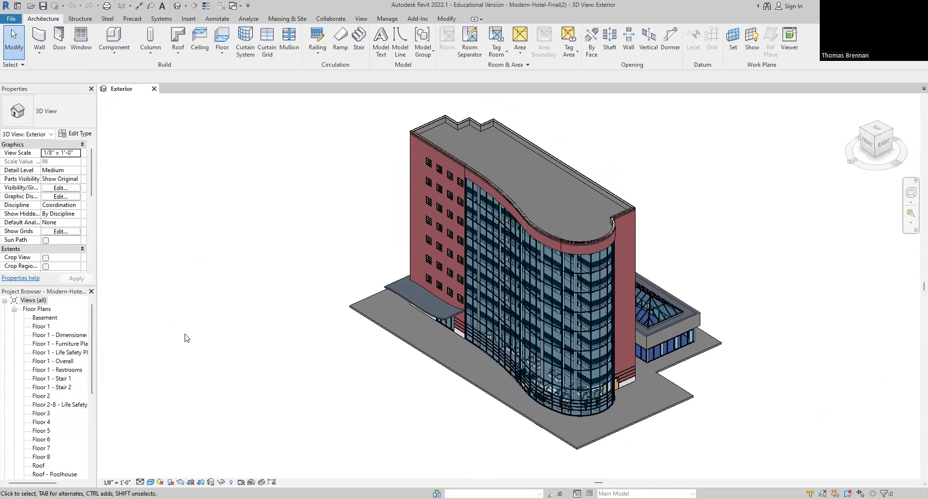
- Widen the Properties and Project Browser palettes and review which user interface elements are enabled
drag(97, 266, 155, 267)
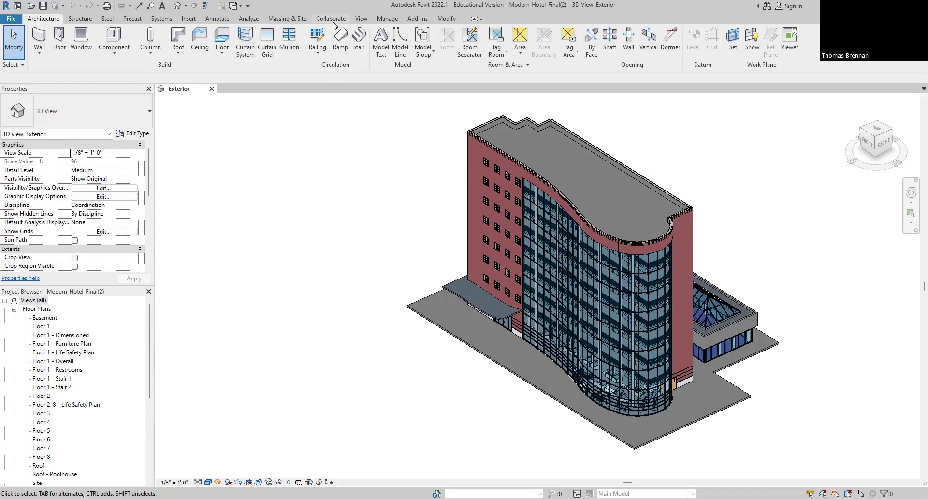
click(362, 20)
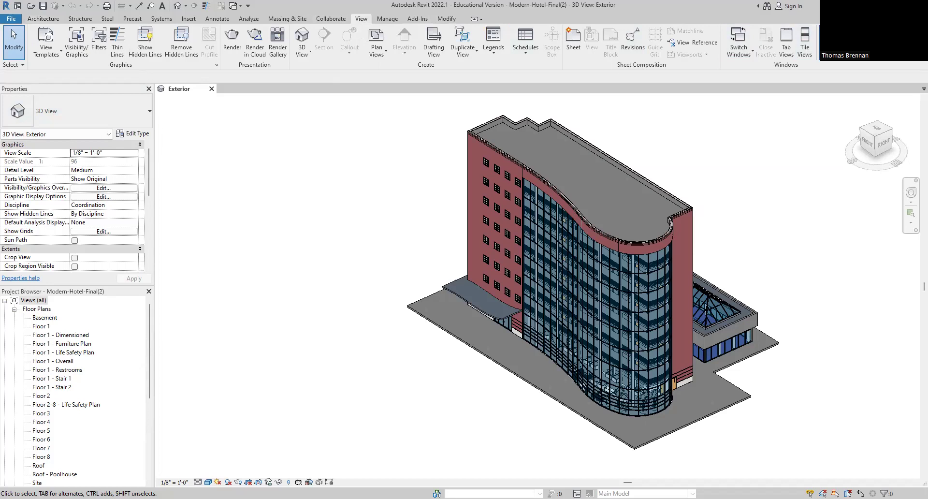
click(830, 46)
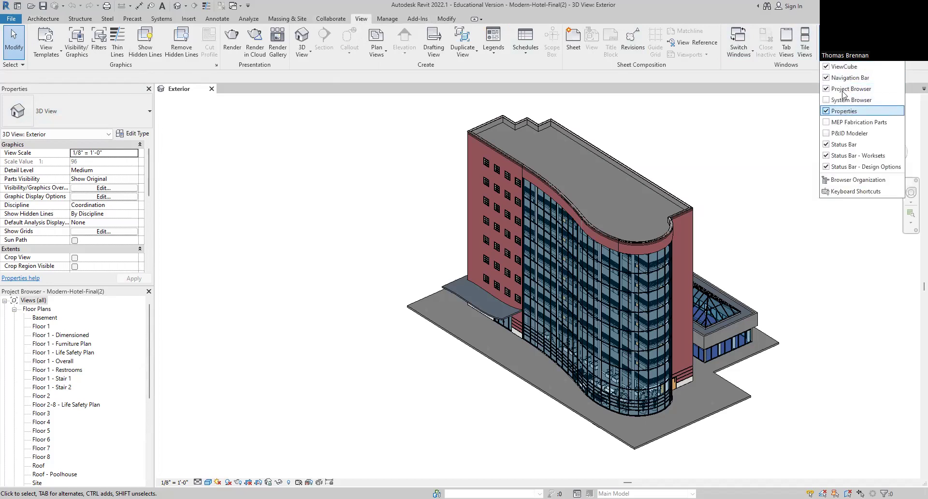
click(807, 213)
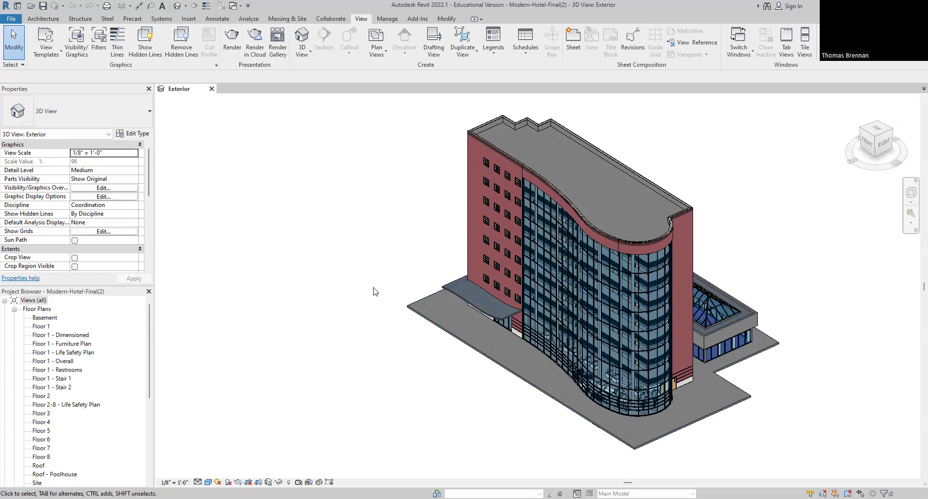
- Open the Floor 1 floor plan view
click(41, 329)
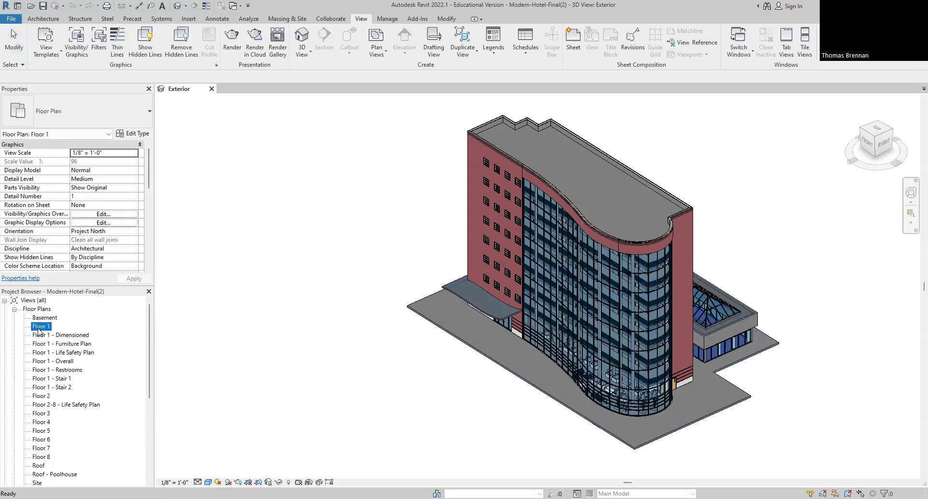
double_click(40, 329)
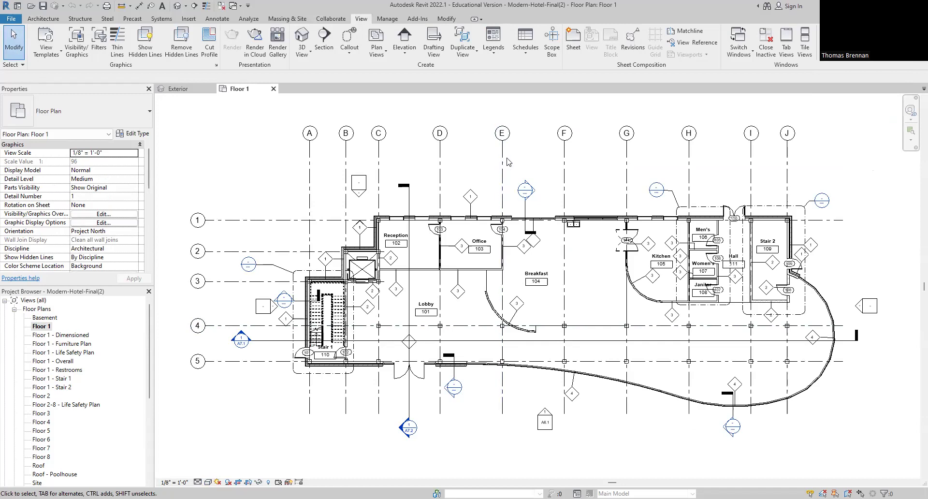
mouse_move(803, 153)
mouse_down()
mouse_move(781, 167)
mouse_move(293, 171)
mouse_move(817, 162)
mouse_up()
mouse_move(225, 187)
mouse_down()
mouse_move(249, 263)
mouse_move(226, 198)
mouse_up()
- Hide only grid line A as an individual element in the Floor 1 plan
click(311, 175)
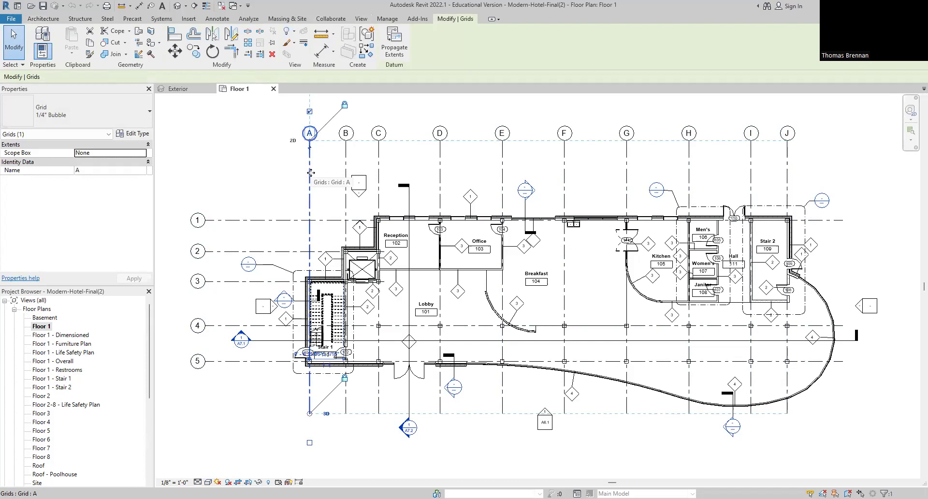
right_click(311, 175)
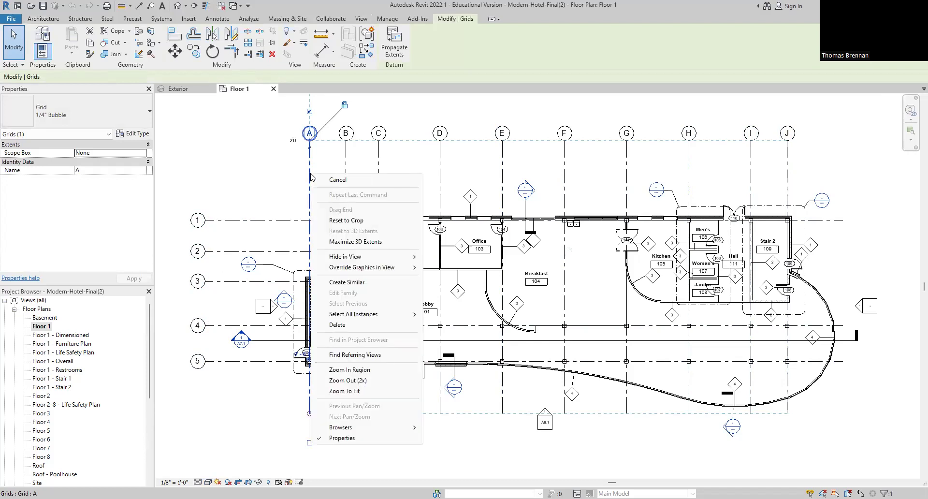
mouse_move(360, 258)
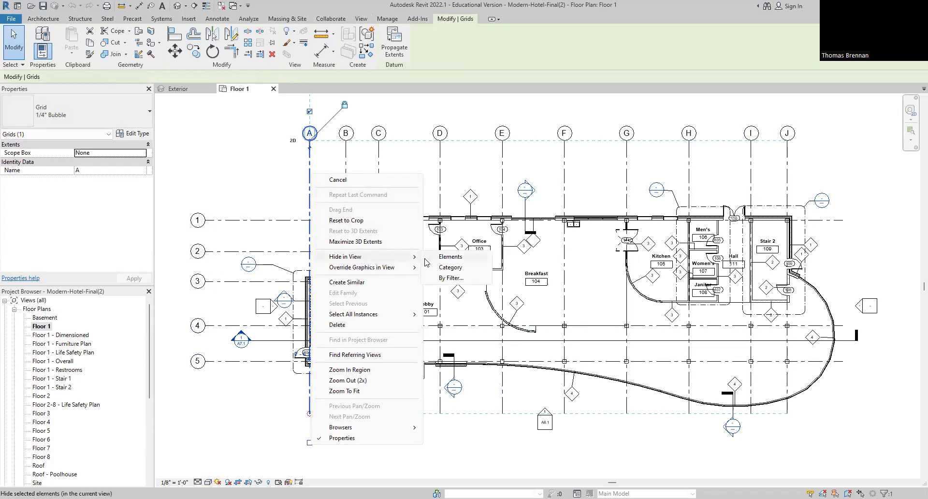
click(449, 257)
click(309, 175)
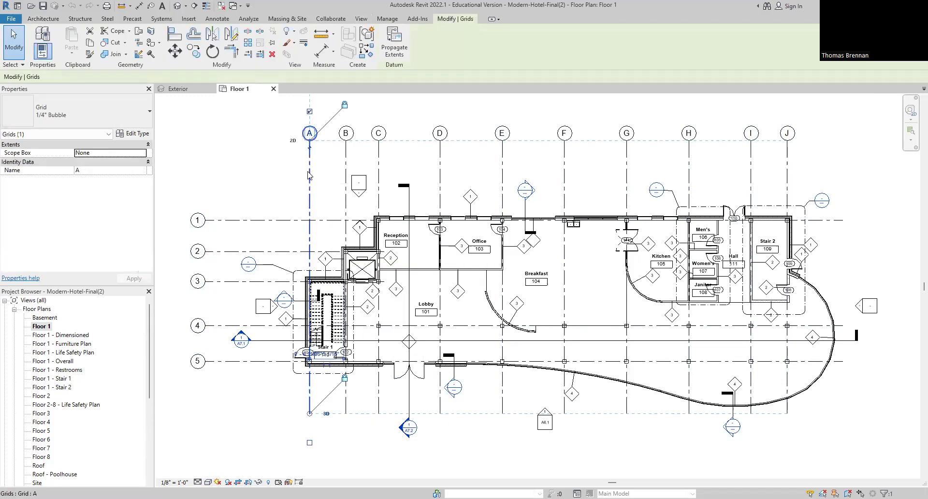
right_click(309, 175)
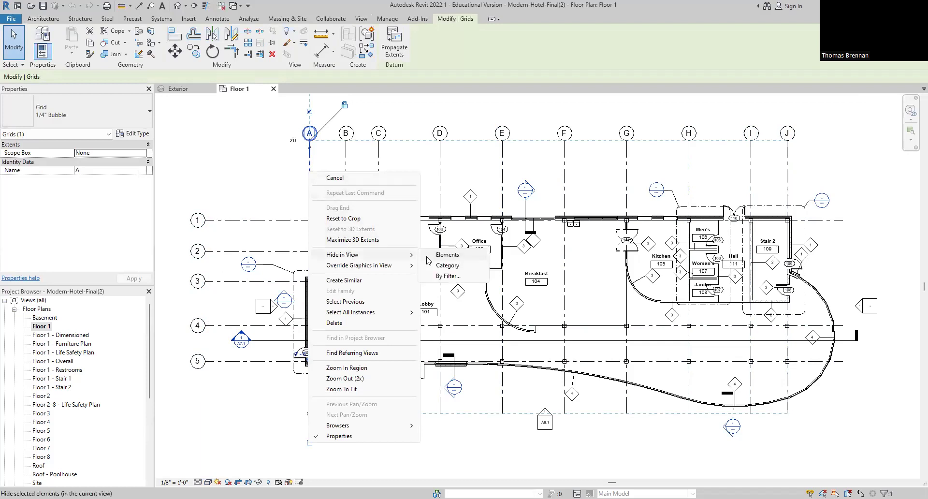
click(441, 257)
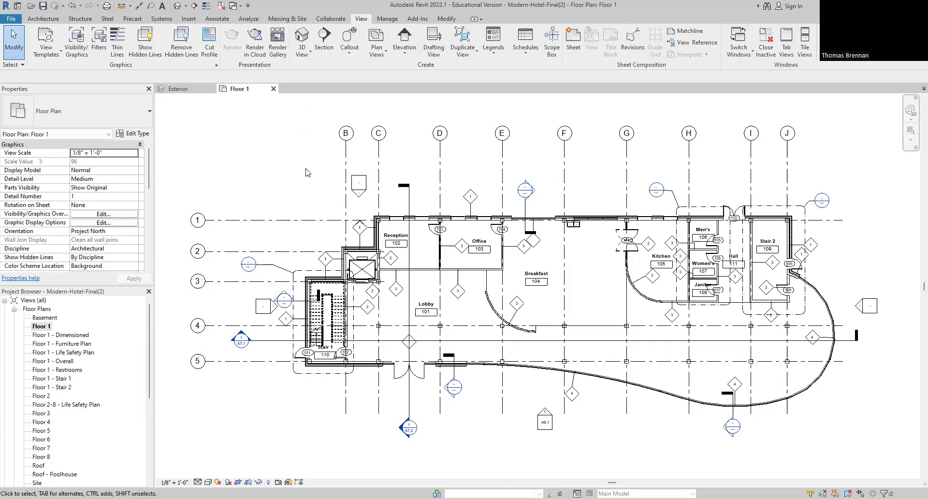
- Hide the whole grid category in the Floor 1 plan, starting from grid line B
click(346, 154)
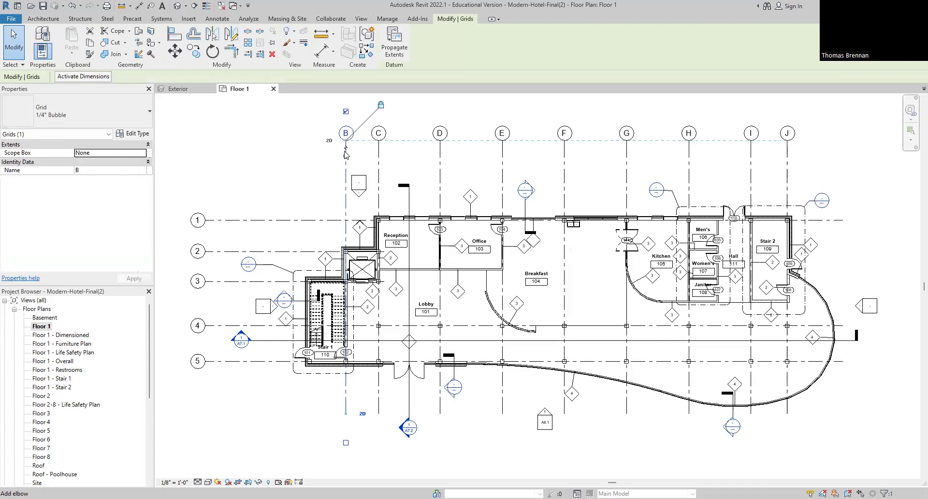
right_click(346, 154)
mouse_move(448, 247)
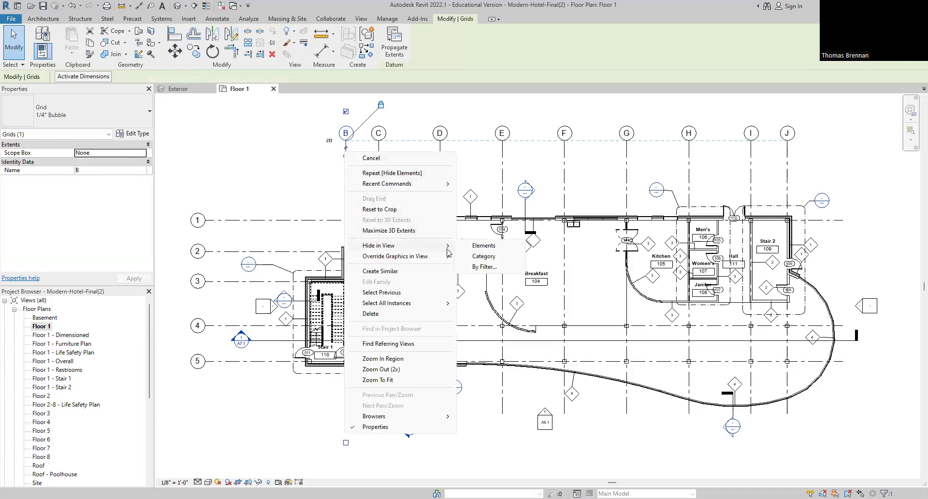
click(482, 256)
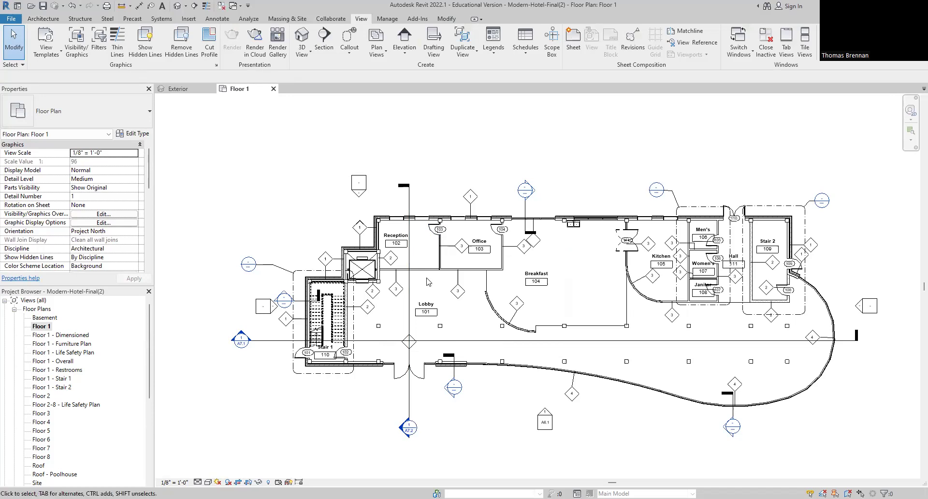
- Hide the category of all section markers in the Floor 1 plan, using the North-South section through the lobby
click(410, 295)
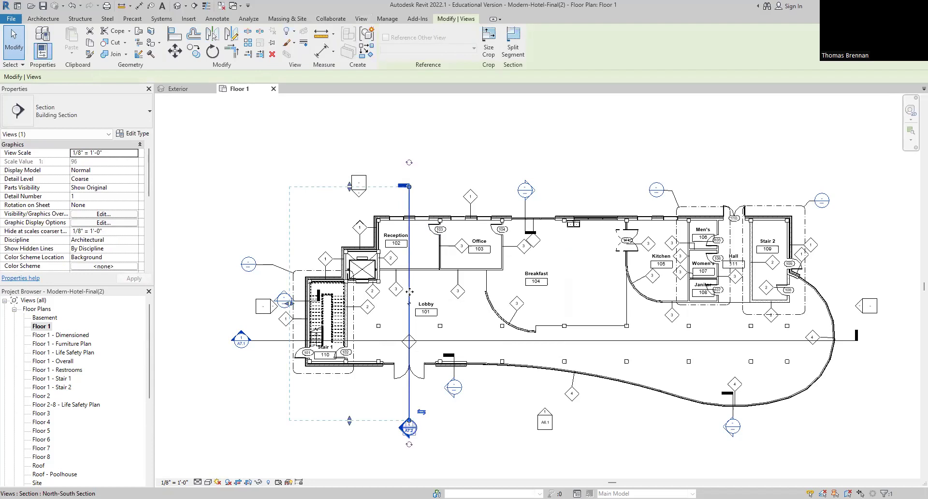
right_click(411, 295)
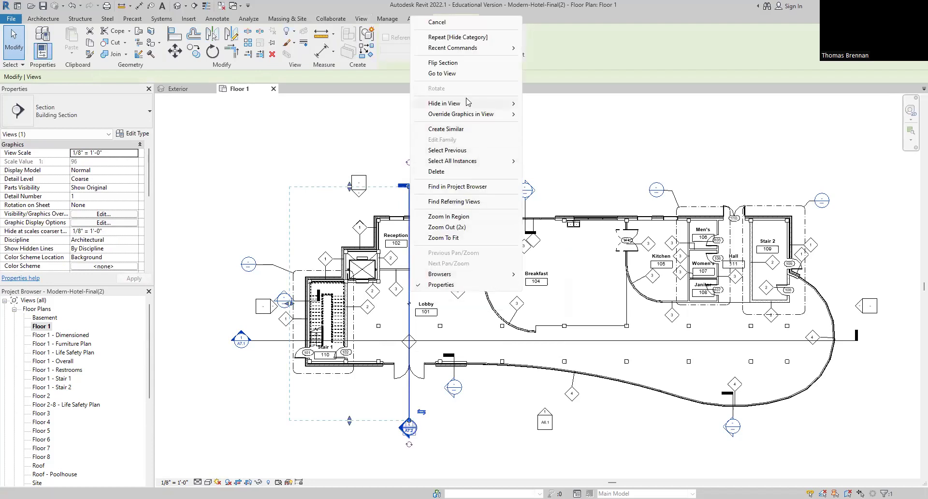
mouse_move(467, 105)
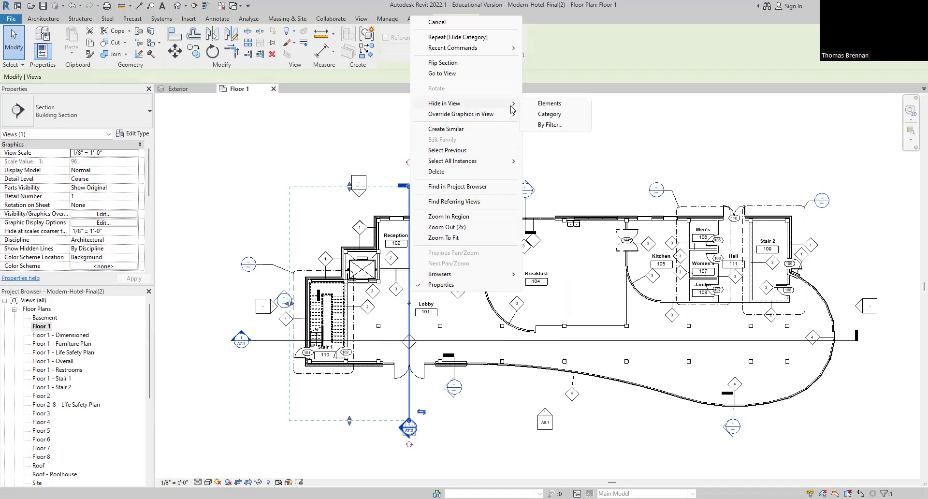
click(543, 115)
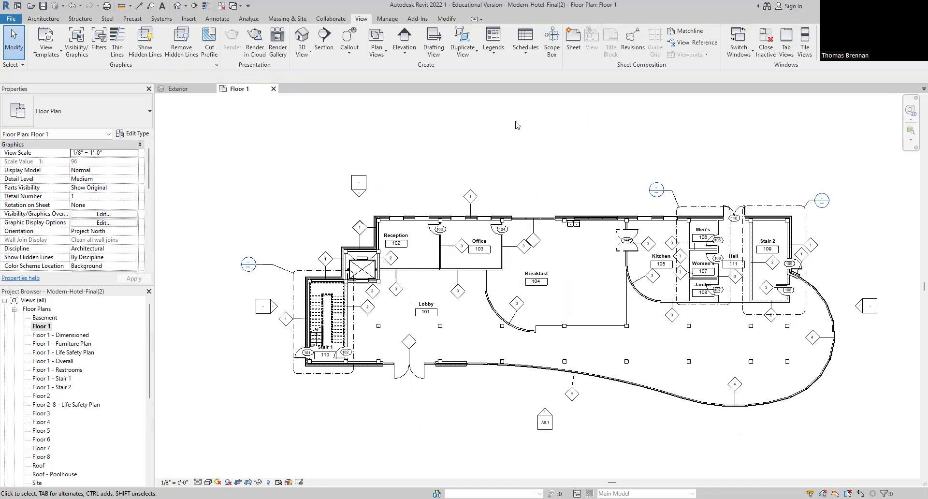
- Hide the category of building elevation markers in the Floor 1 plan, using the marker above Reception
click(367, 183)
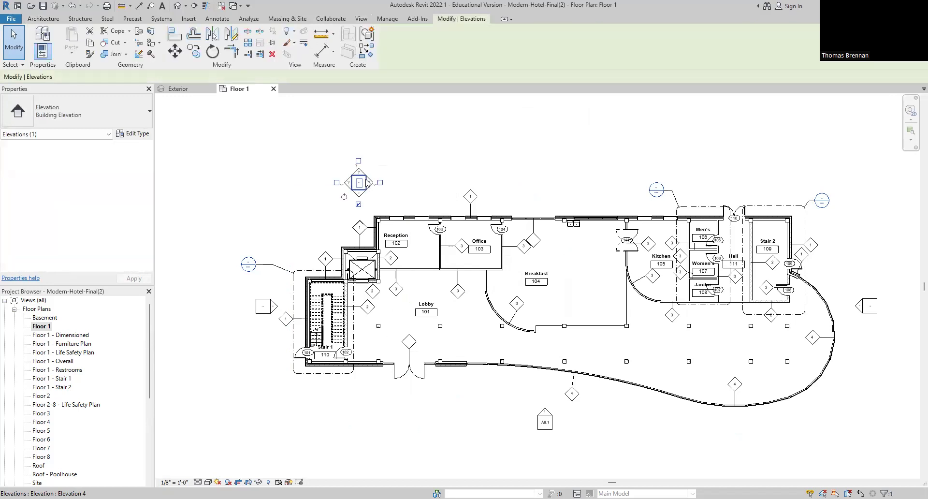
right_click(367, 183)
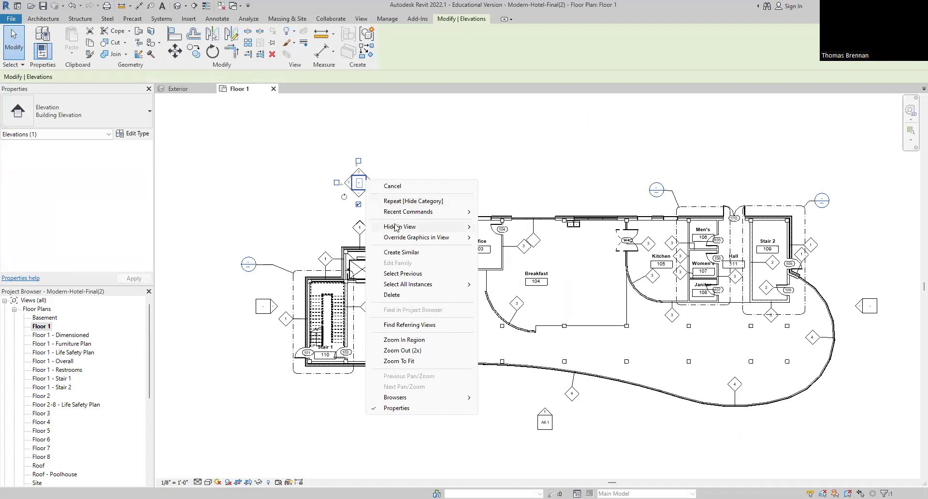
mouse_move(395, 227)
click(506, 242)
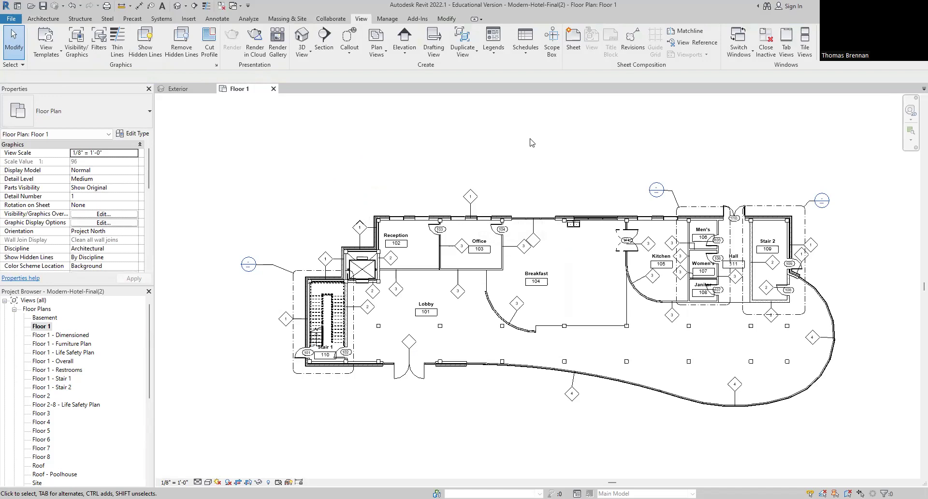
- Hide the wall tag category in the Floor 1 plan, using the tag above the Office
click(470, 208)
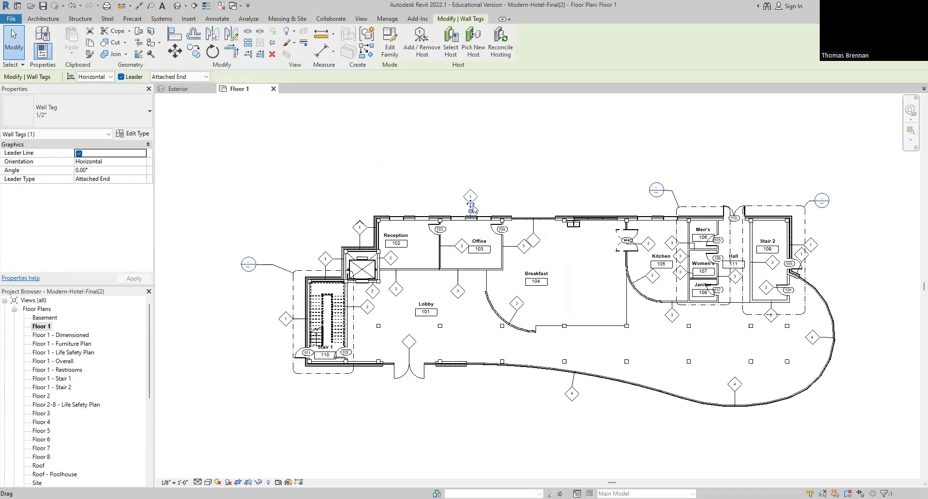
right_click(473, 209)
mouse_move(522, 272)
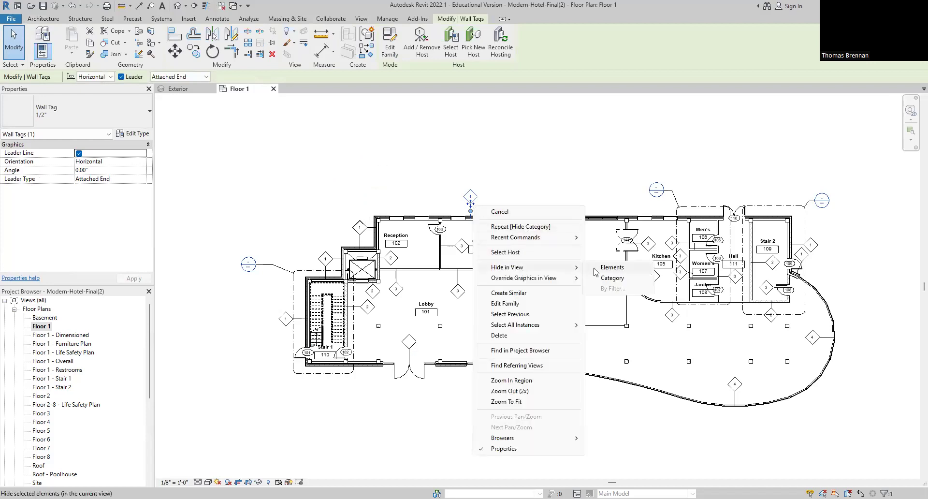
click(615, 279)
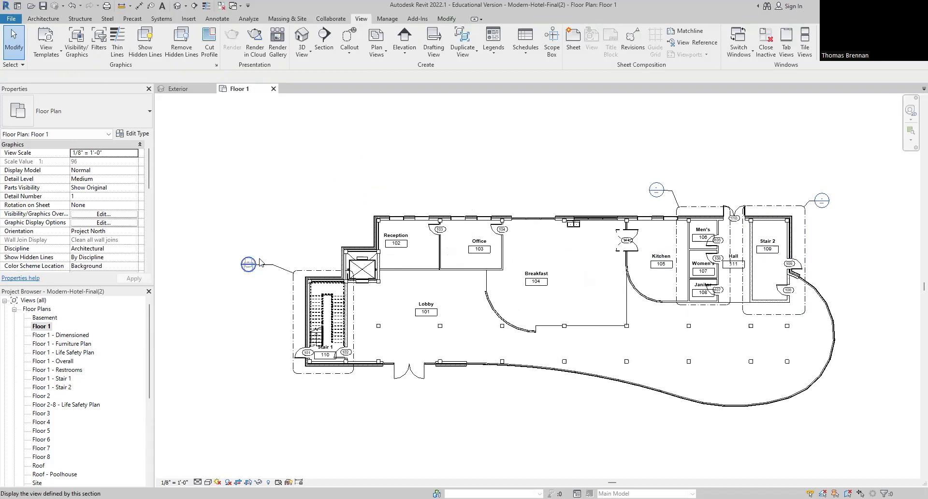
- Hide the category of callout markers in the Floor 1 plan, using the callout around Stair 1
click(285, 268)
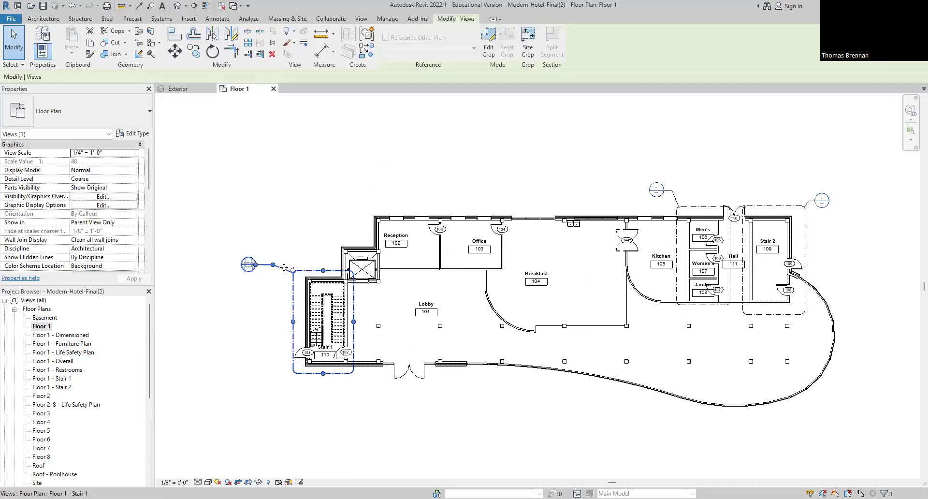
right_click(285, 269)
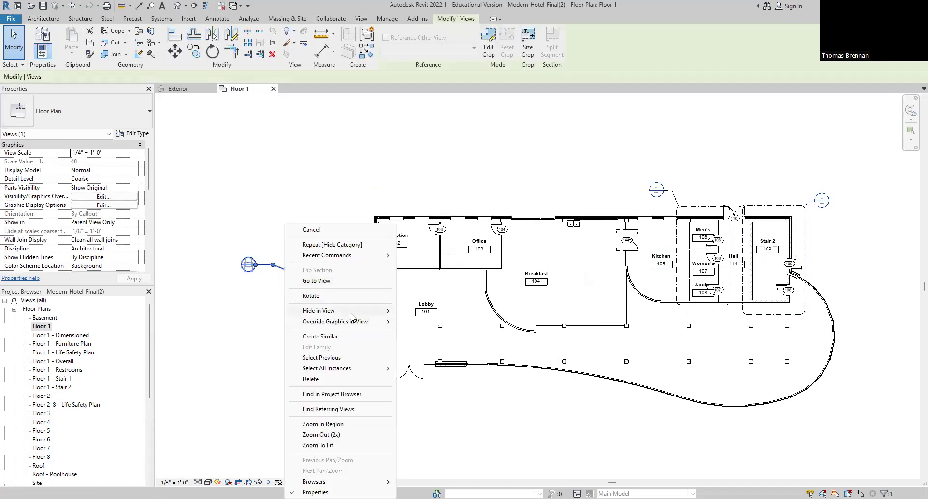
mouse_move(358, 312)
click(421, 321)
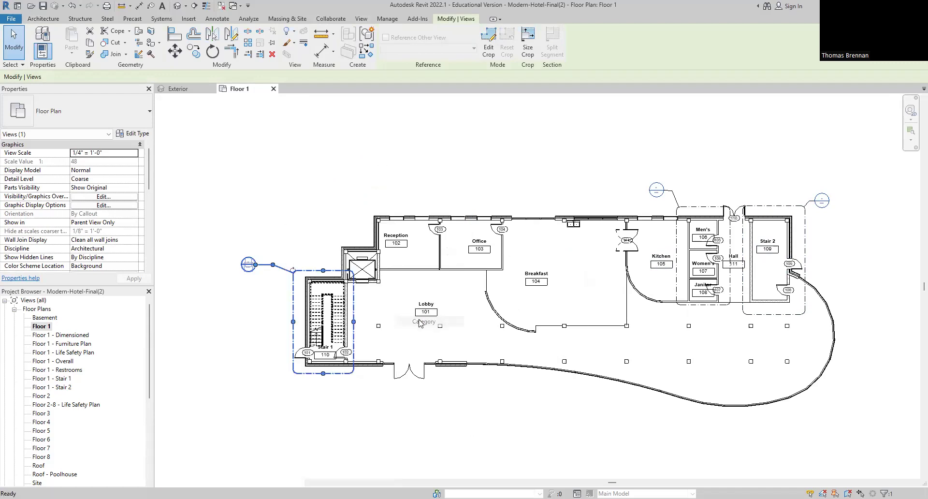
- Change the type of door 104, between Office and Breakfast, to Single-Flush Vision 24" x 82"
scroll(589, 432, up, 2)
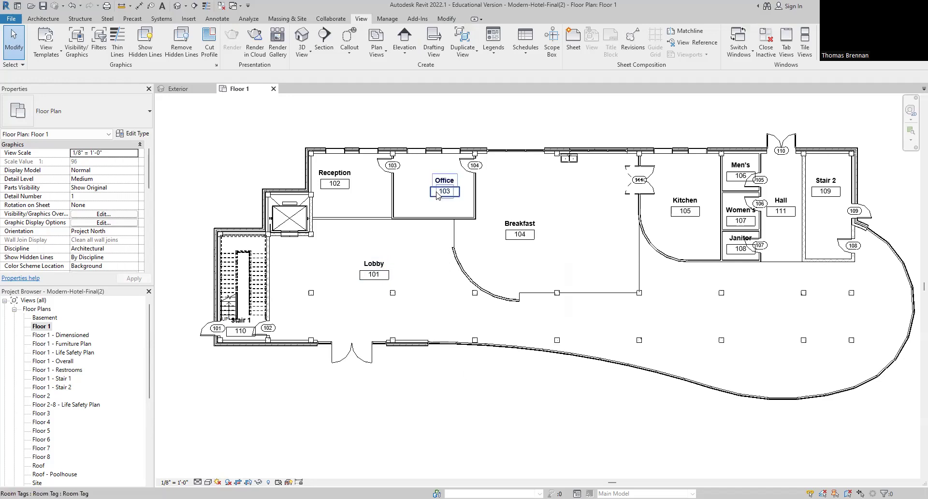
scroll(436, 169, up, 5)
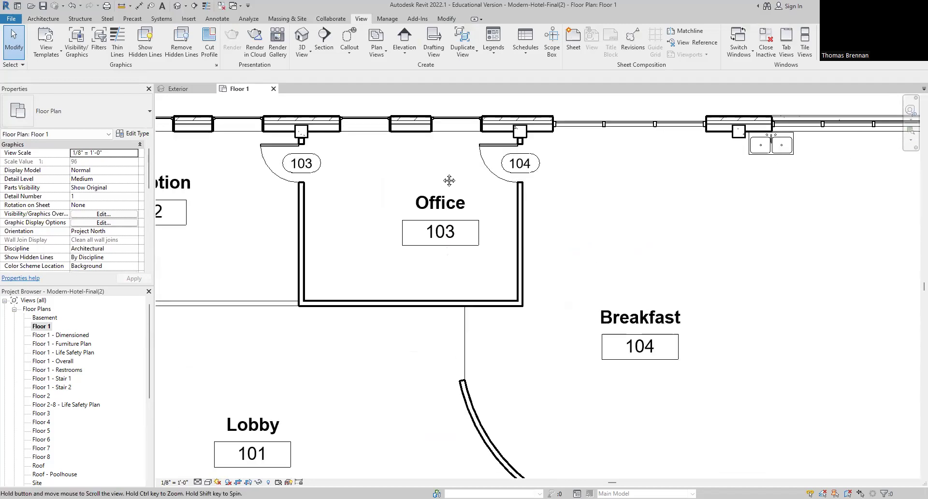
middle_drag(444, 180, 503, 192)
scroll(503, 175, up, 1)
scroll(503, 174, up, 3)
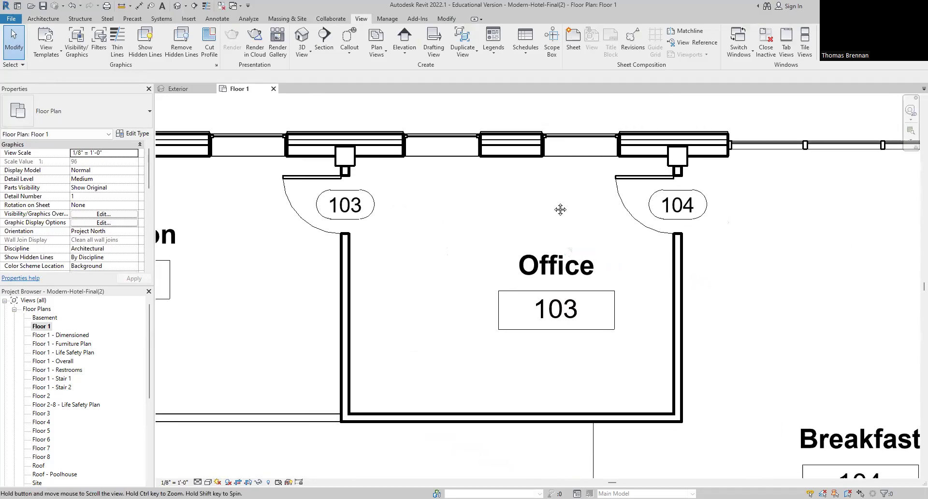
middle_drag(549, 234, 598, 227)
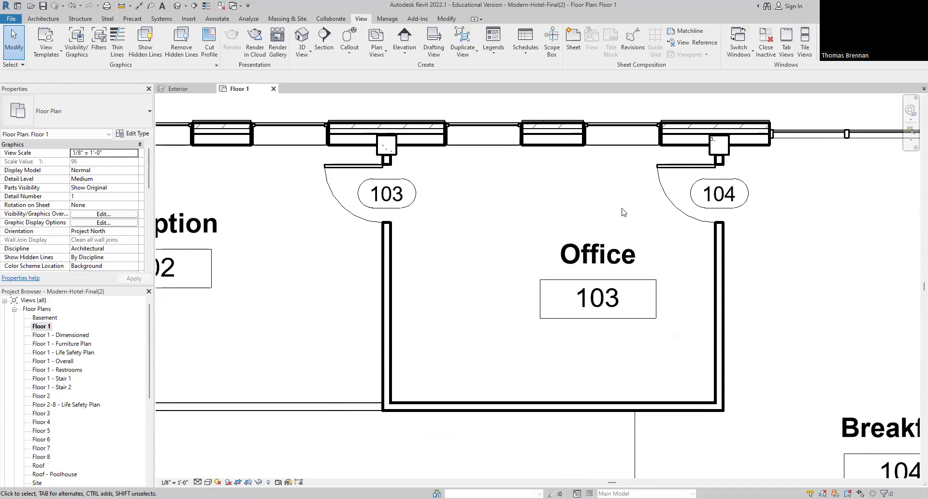
click(675, 207)
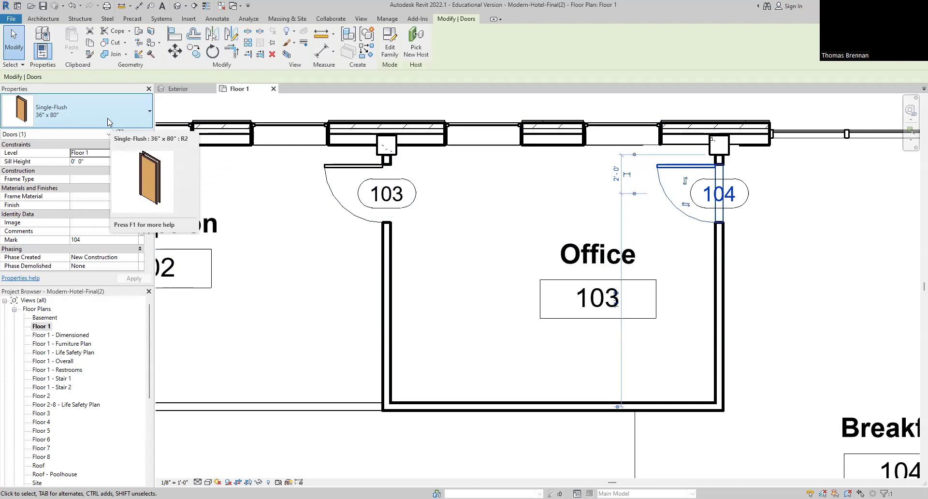
click(150, 115)
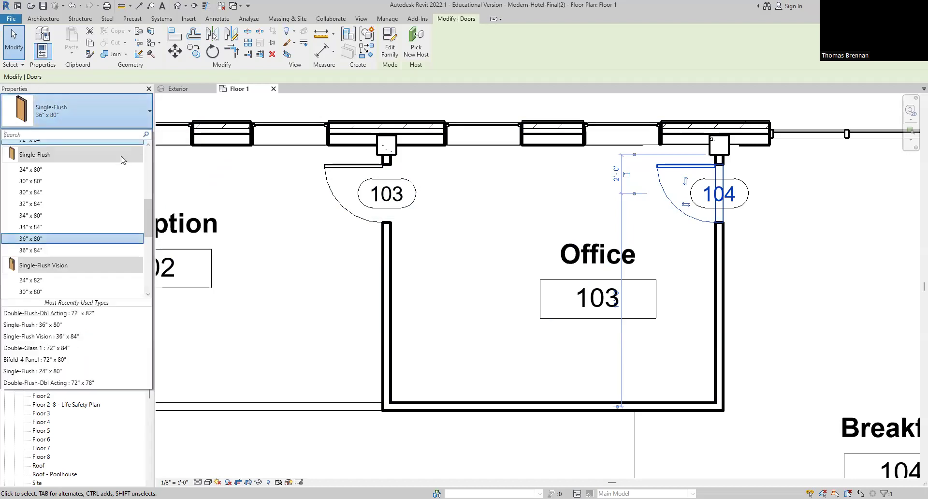
scroll(103, 202, down, 1)
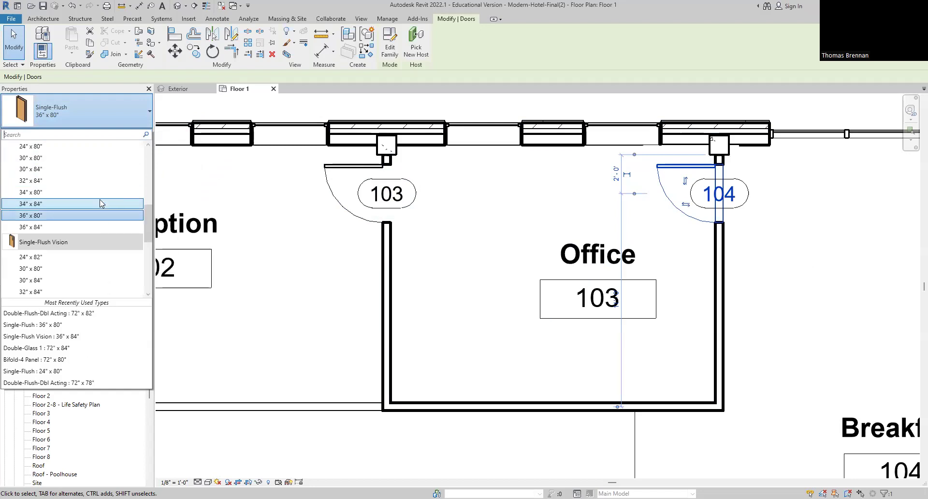
scroll(100, 203, down, 3)
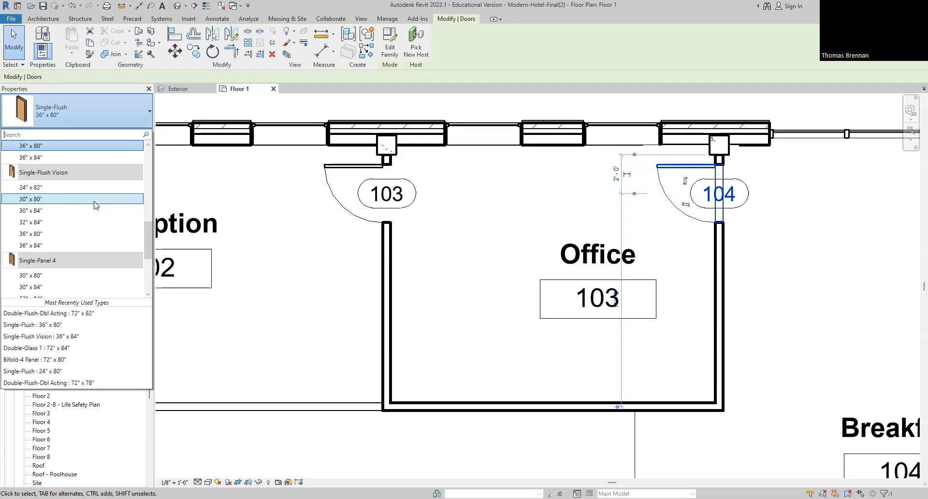
scroll(96, 205, down, 4)
scroll(95, 205, up, 2)
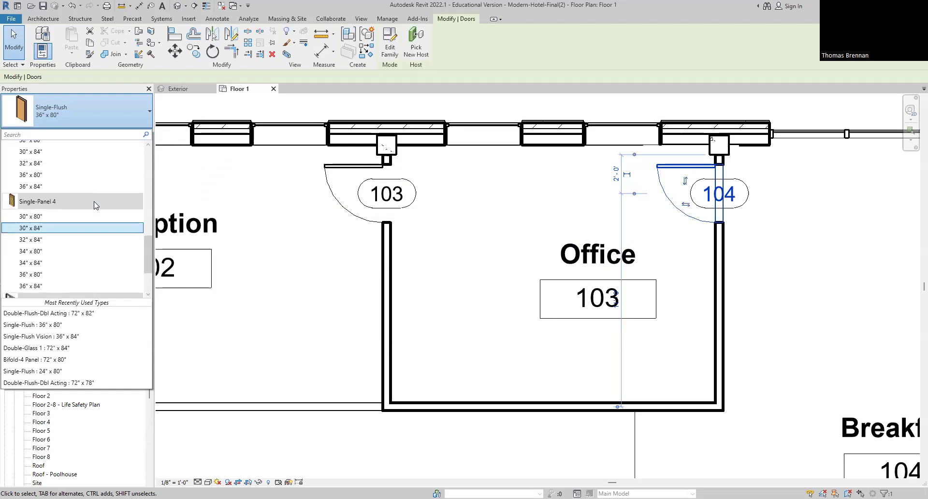
scroll(92, 216, up, 2)
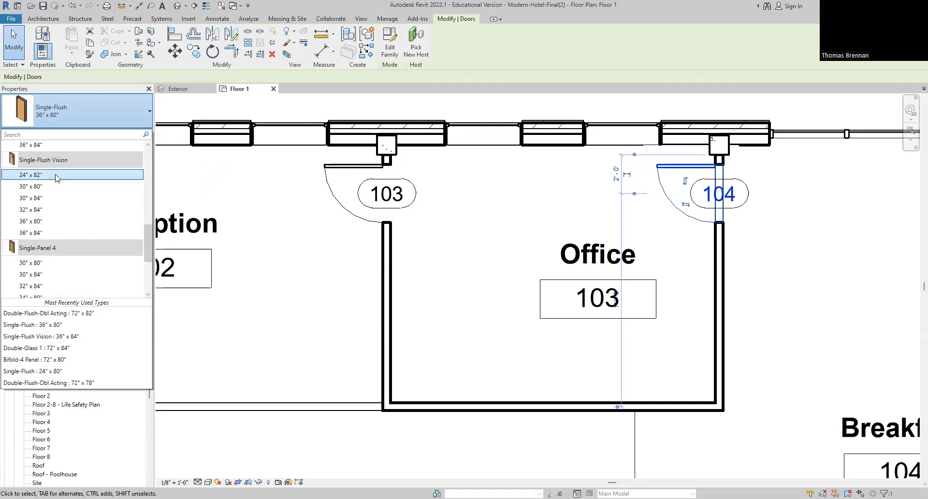
mouse_move(57, 178)
click(46, 175)
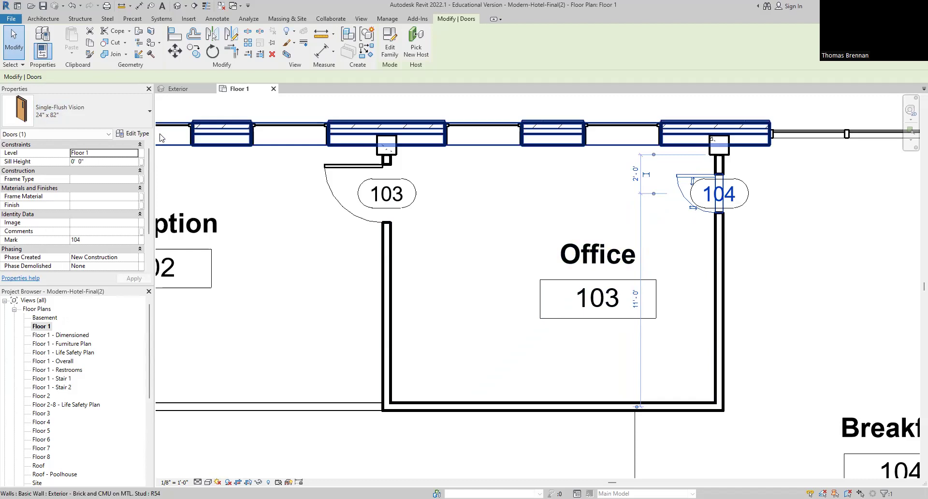
- Change door 104 back to the recently used type Single-Flush 36" x 80"
click(150, 114)
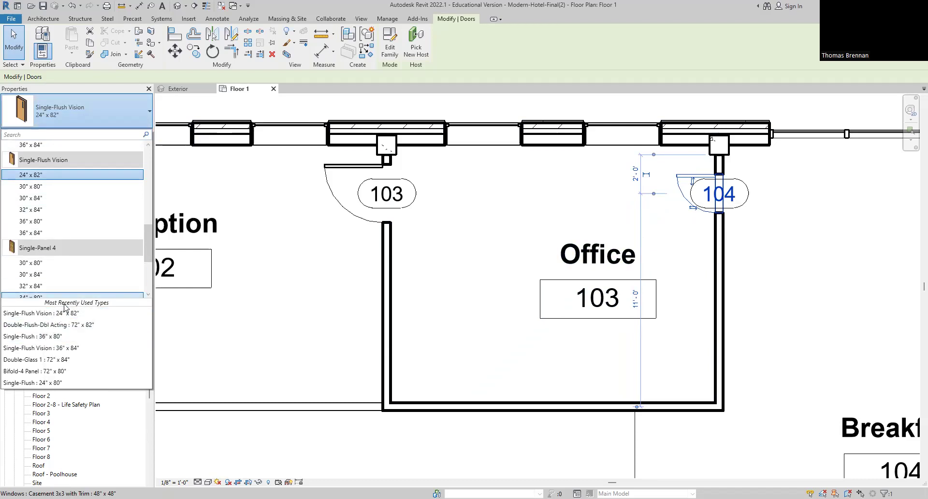
click(44, 338)
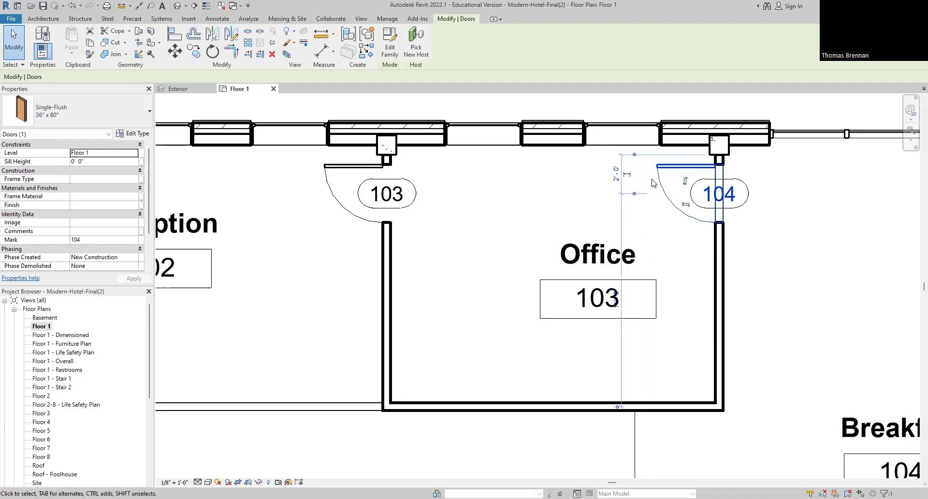
- Set the temporary dimension from the column to the center of door 104 to 8'-0"
click(617, 175)
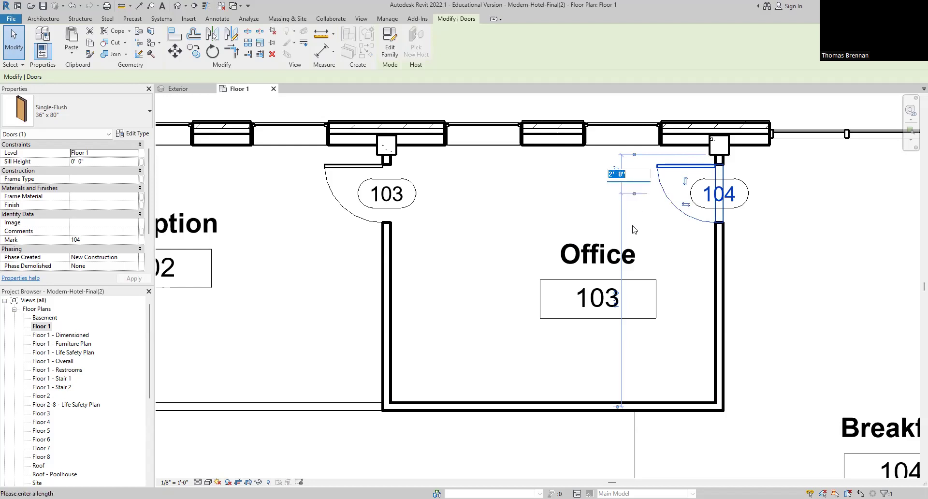
text(8)
key(Return)
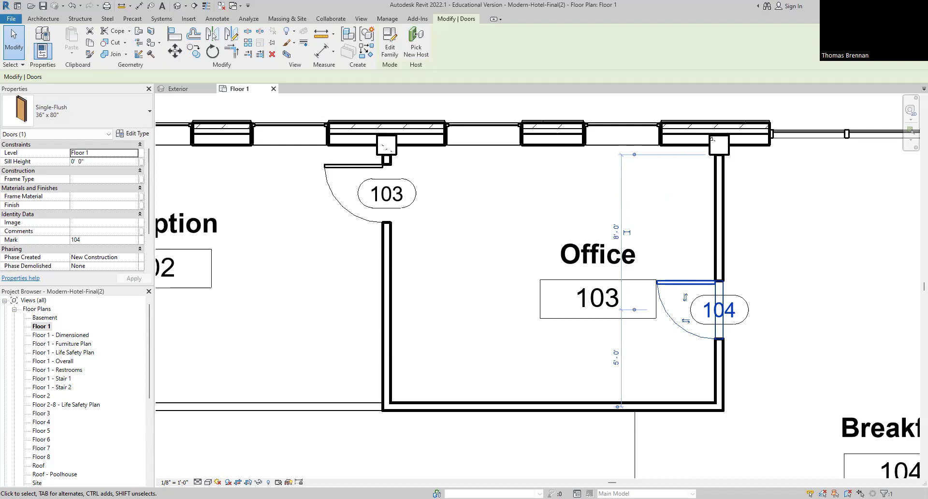
- Move door 104 back toward the column by setting its temporary dimension to 2'-0"
click(616, 231)
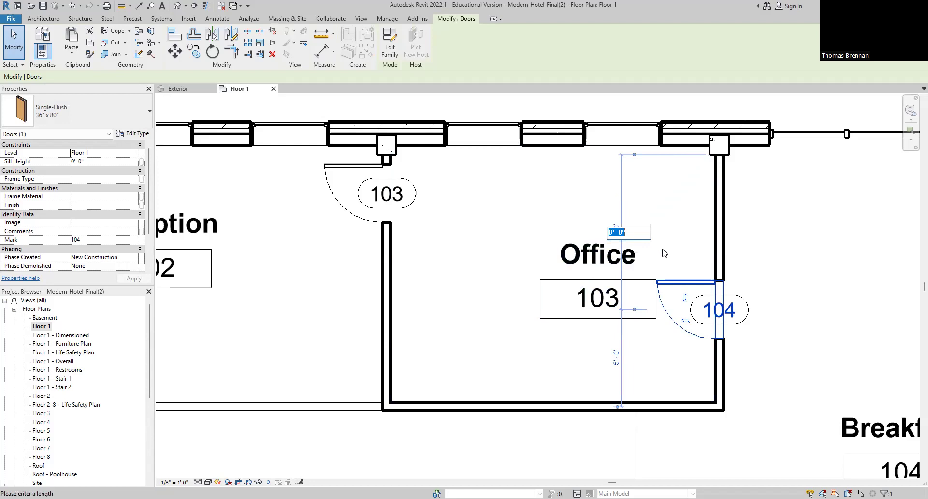
text(2)
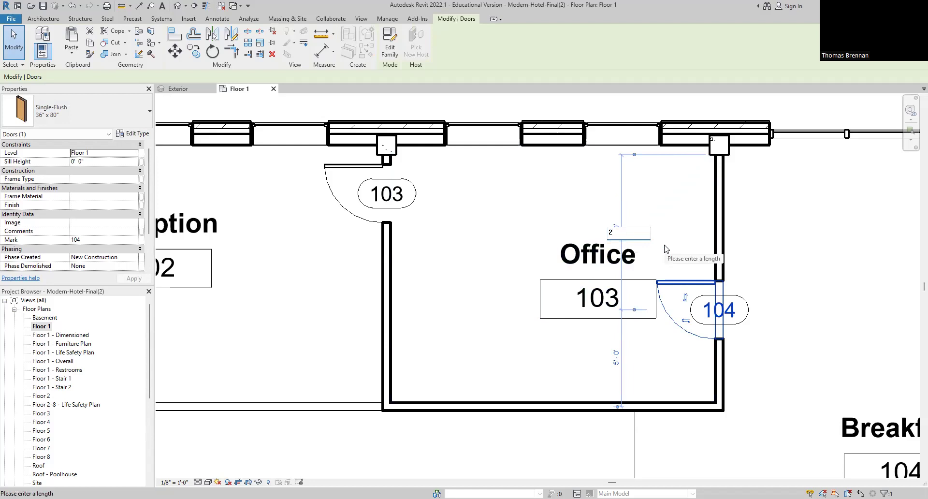
key(Return)
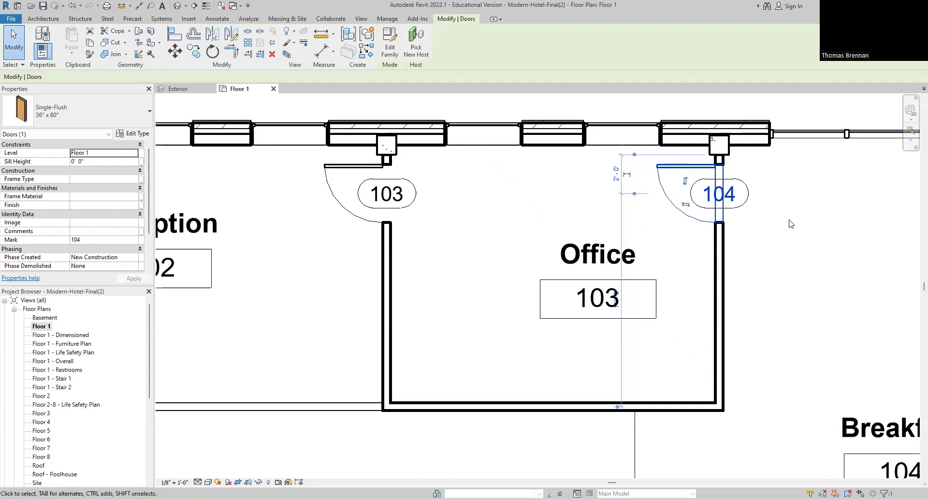
- Toggle the Thin Lines display repeatedly to compare line weights around the Office, leaving Thin Lines switched on
scroll(781, 213, up, 1)
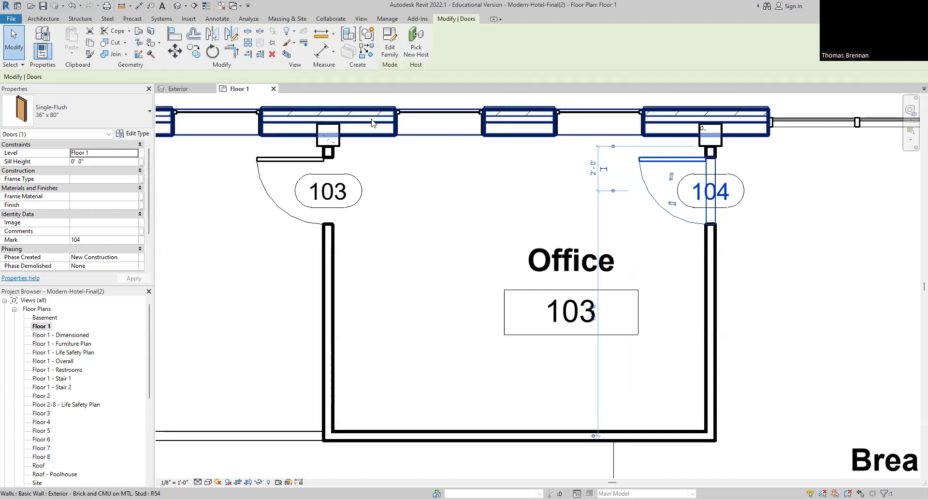
click(207, 7)
click(207, 7)
click(206, 7)
click(207, 6)
click(207, 7)
click(207, 7)
click(207, 7)
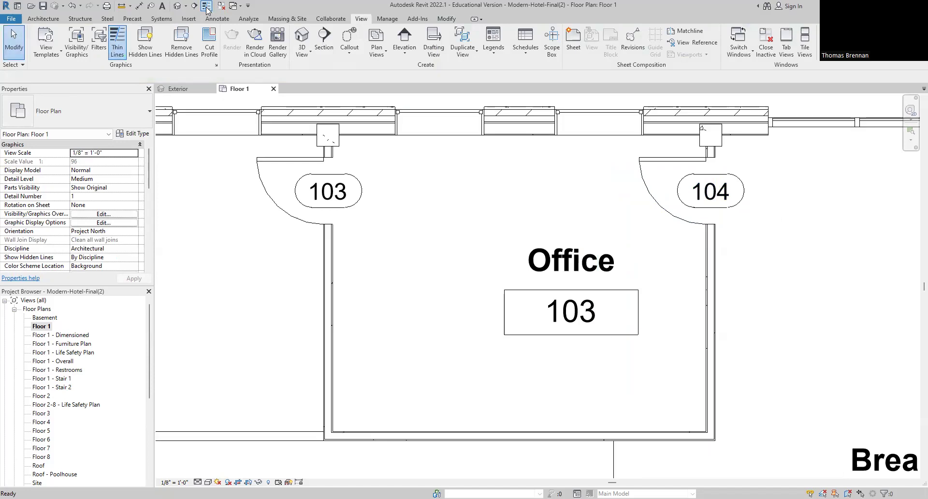
click(207, 7)
click(207, 7)
click(207, 7)
click(207, 6)
click(207, 7)
click(207, 7)
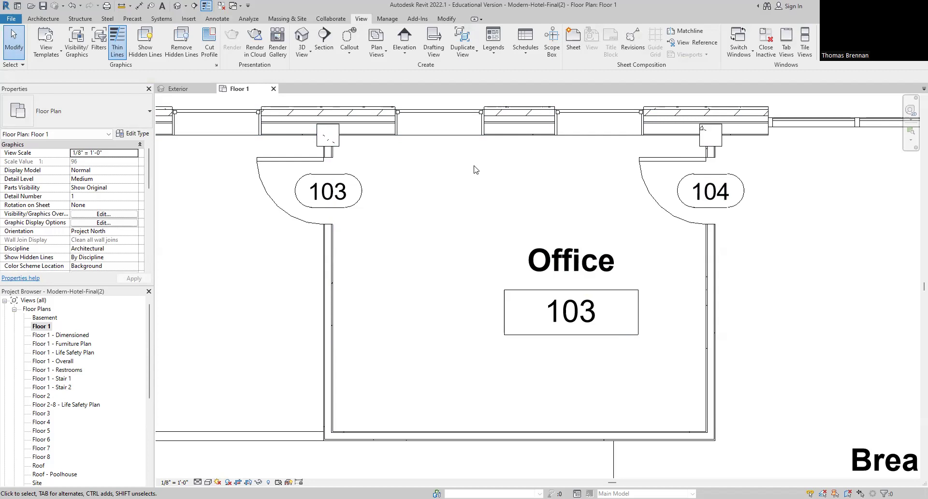
- Shift door 104's temporary witness line from its center to the opening edge nearest the column and set that distance to 2'-0"
click(649, 188)
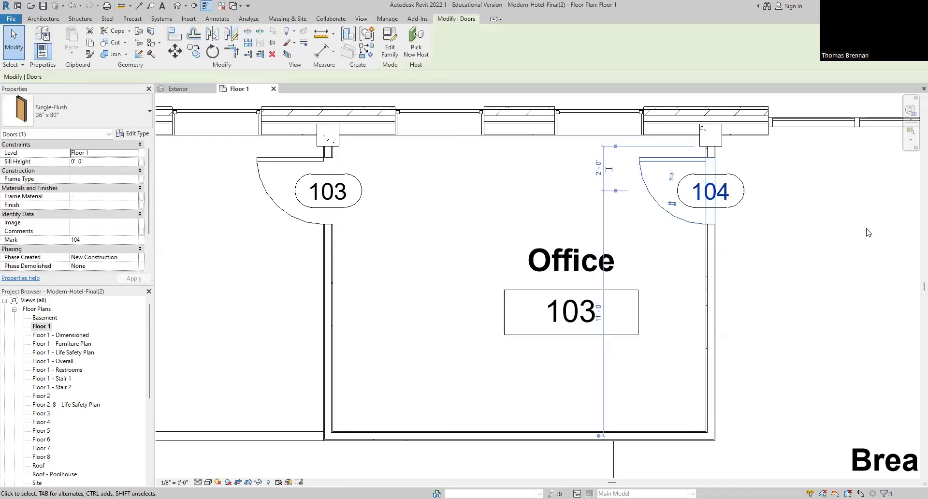
scroll(663, 160, up, 4)
middle_drag(673, 166, 551, 200)
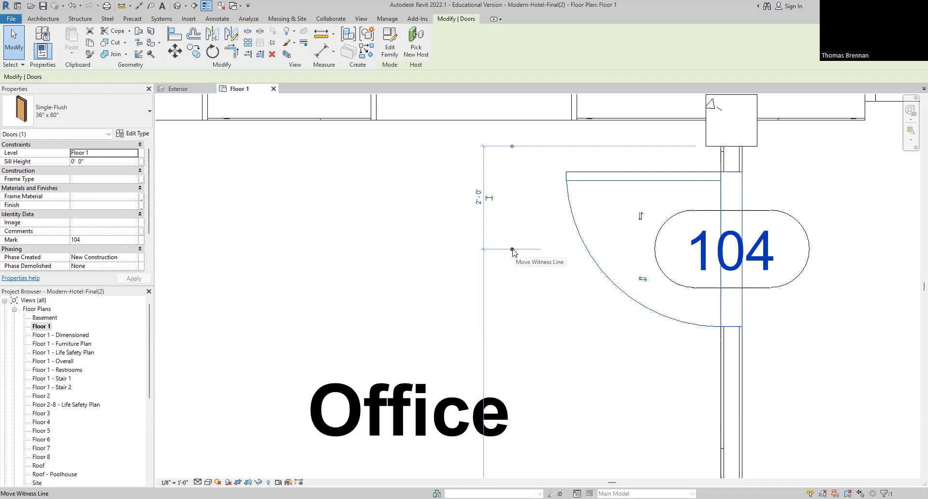
drag(513, 249, 584, 172)
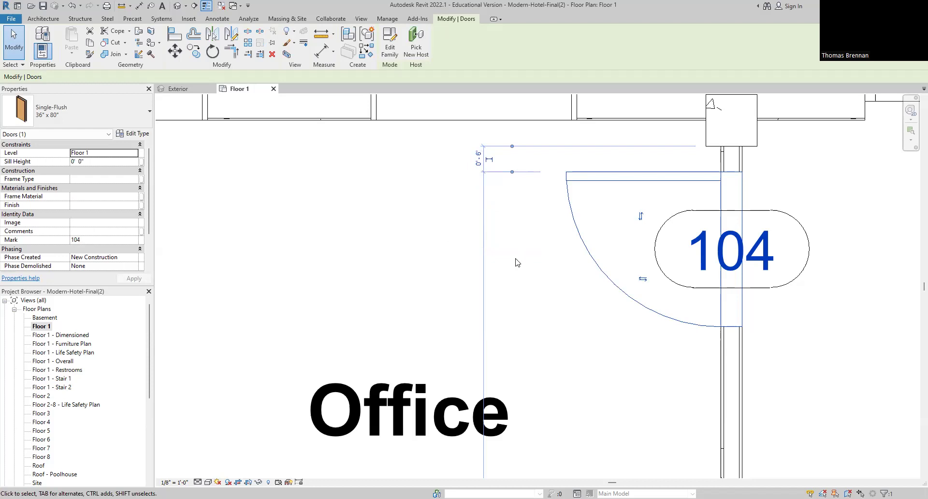
click(479, 162)
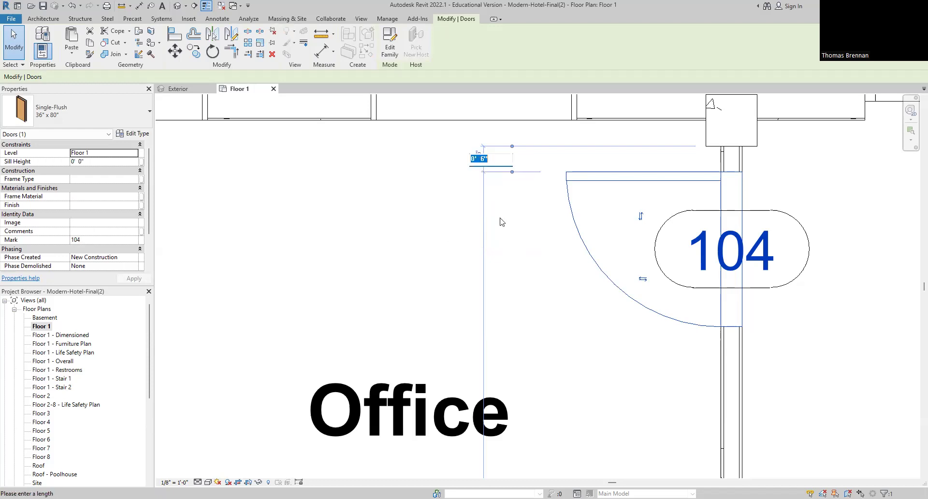
text(2)
key(Return)
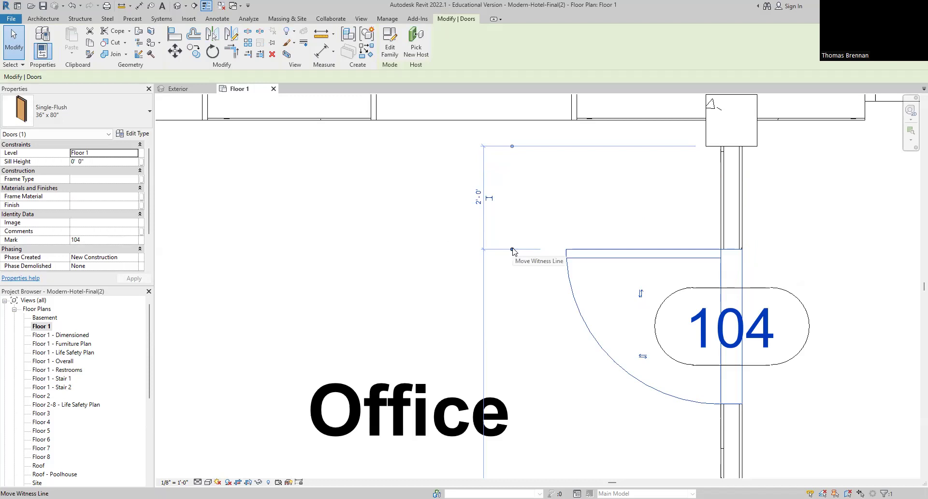
- Return door 104's witness line to the door's center, set the distance from the column to 2'-0", and deselect the door
drag(513, 250, 581, 327)
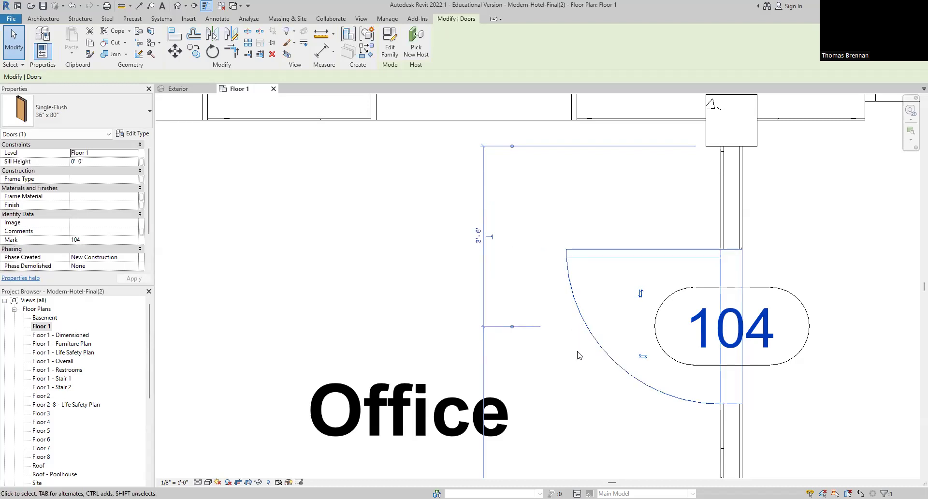
click(479, 236)
text(2)
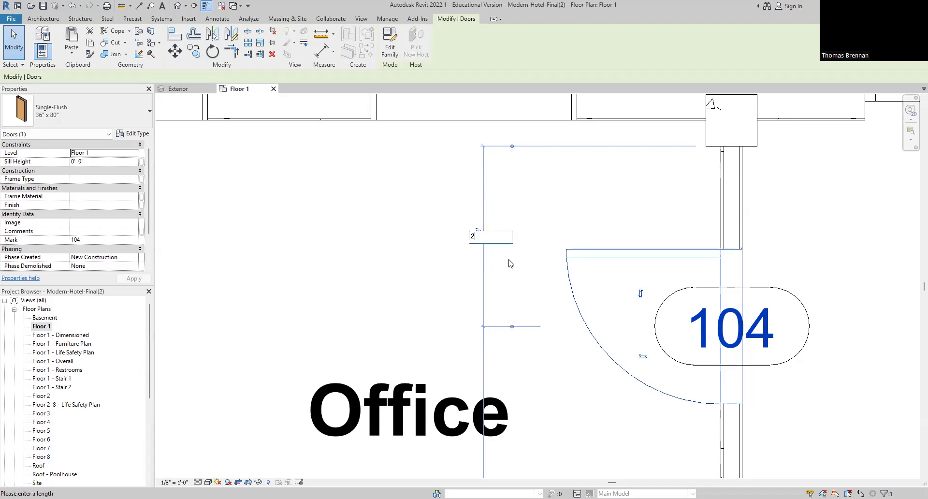
key(Return)
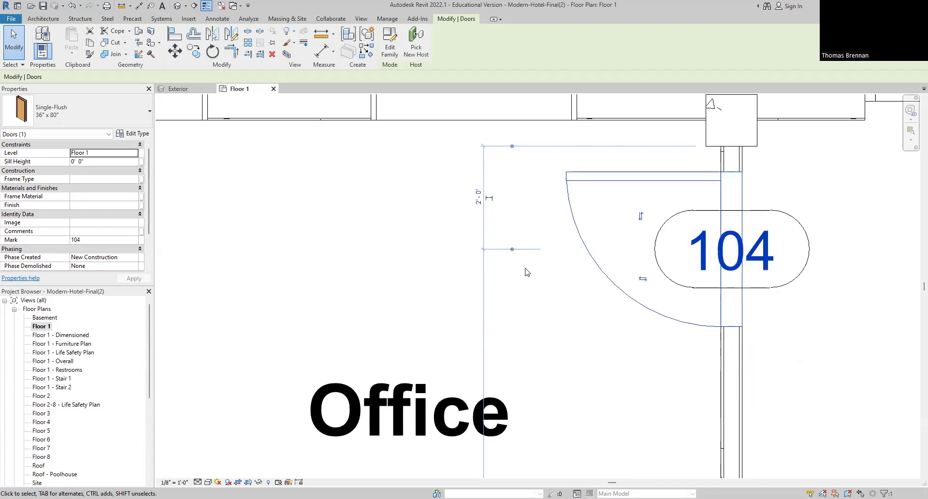
scroll(544, 278, down, 3)
scroll(720, 351, down, 3)
middle_drag(720, 351, 698, 303)
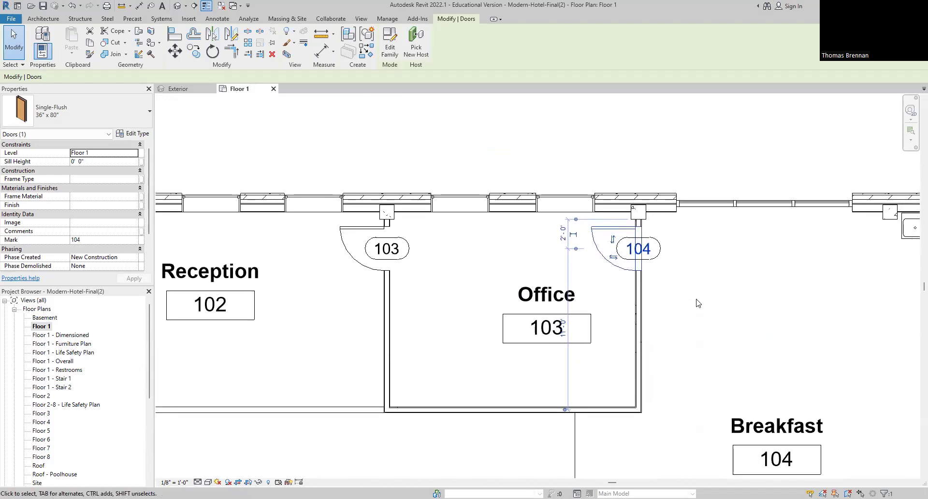
click(698, 303)
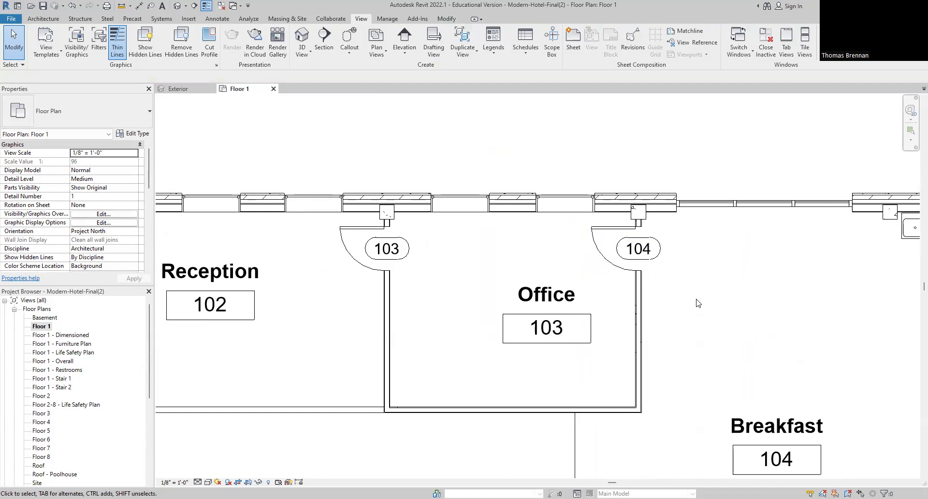
scroll(699, 303, down, 3)
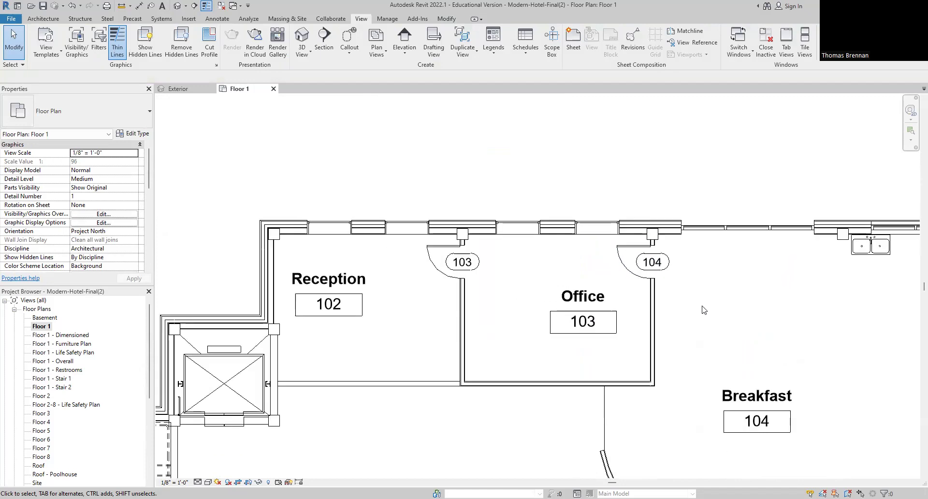
- Reveal the hidden elements of the whole Floor 1 plan, unhide the Sections category using the north-south building section, and leave reveal mode
middle_drag(699, 303, 643, 230)
scroll(643, 230, down, 4)
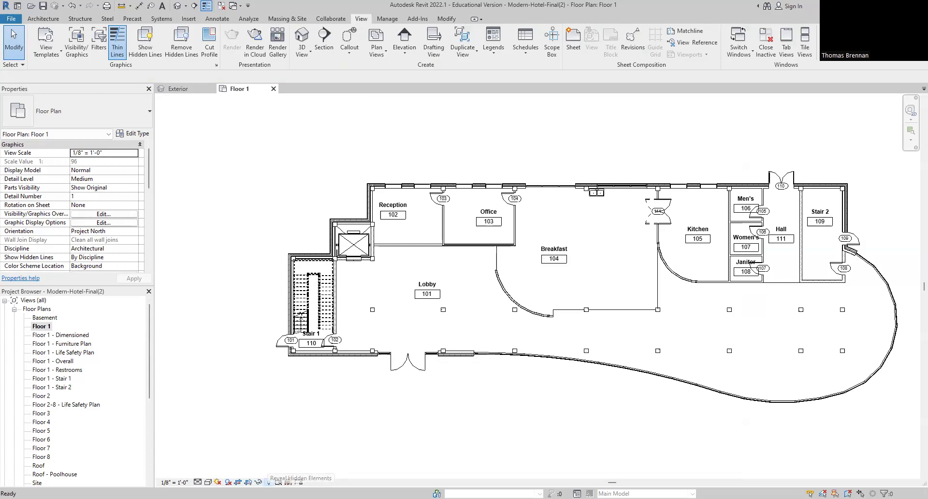
click(269, 482)
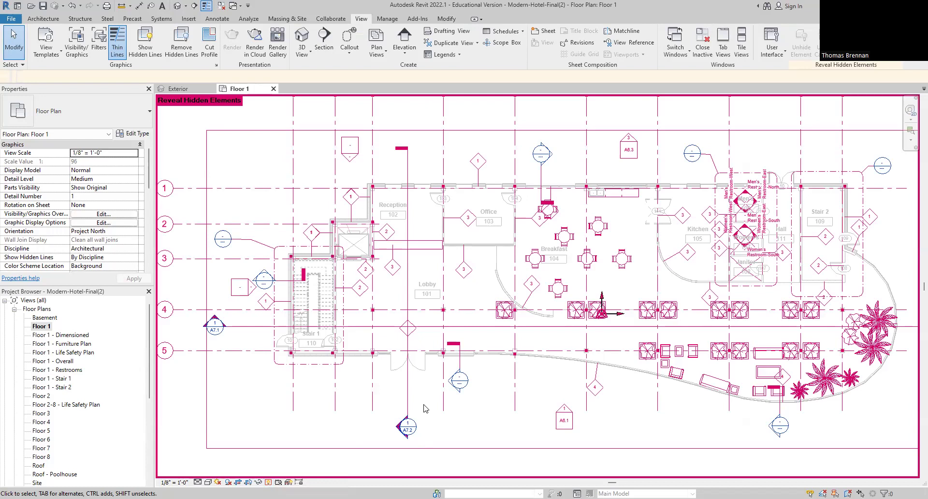
click(409, 279)
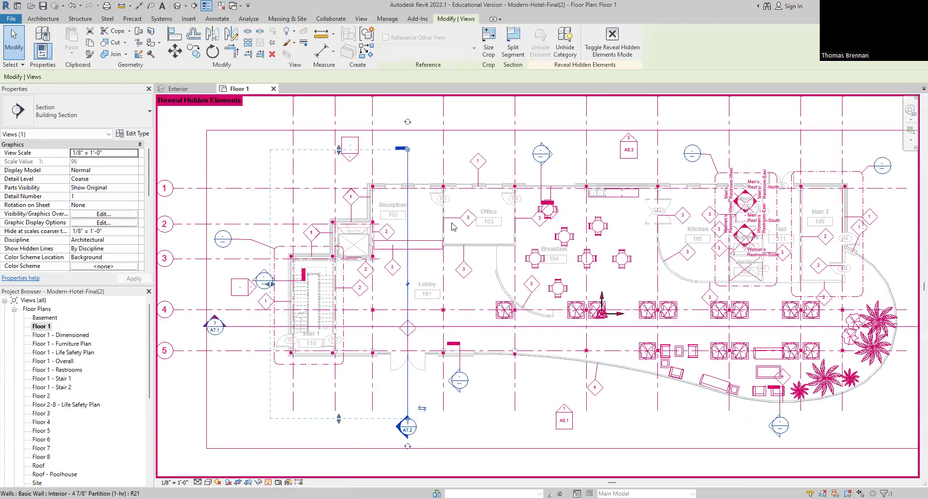
click(566, 37)
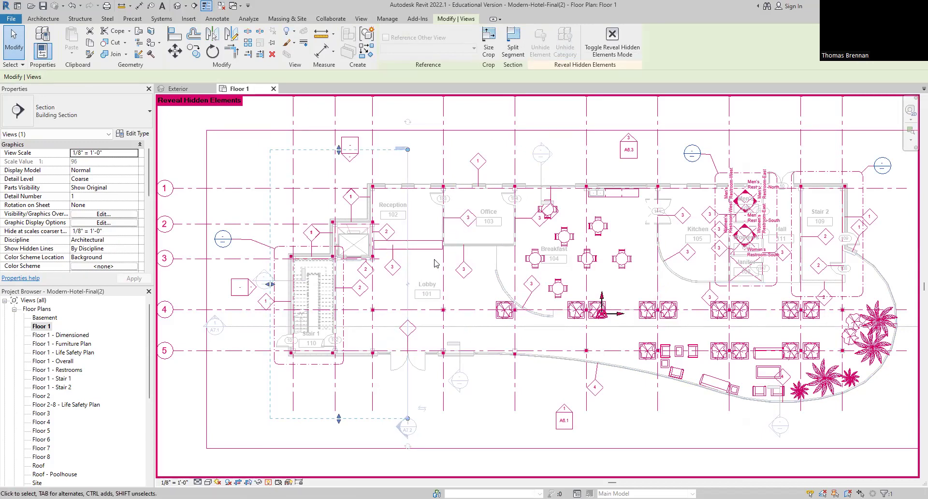
click(268, 482)
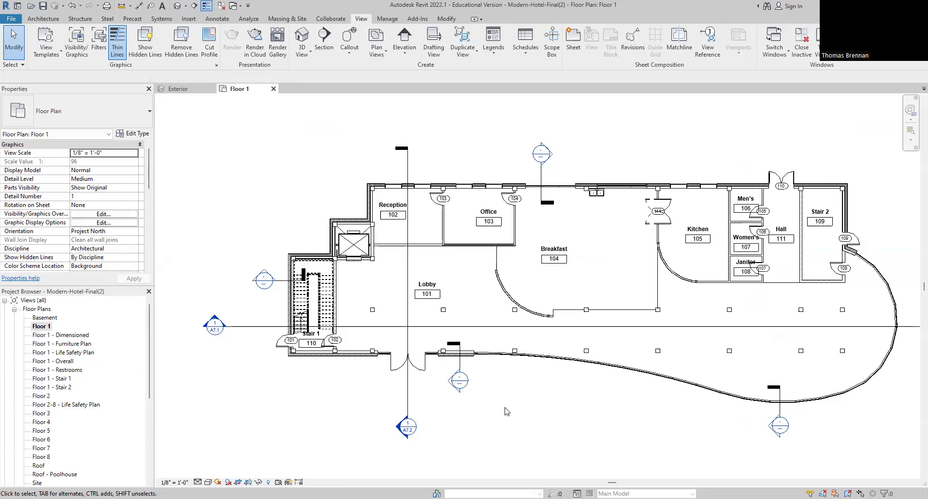
- Open the North-South Section view from its section marker and preview it in the Realistic visual style before returning to Hidden Line
double_click(399, 428)
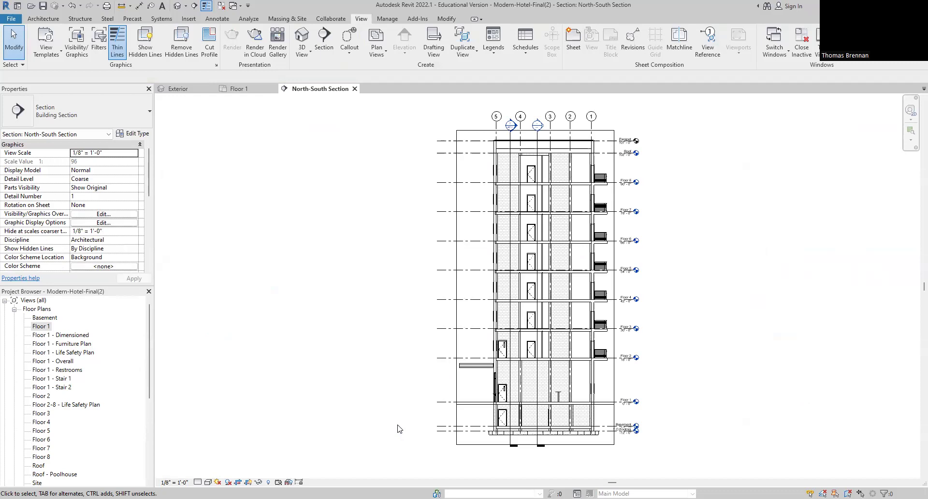
scroll(658, 261, up, 1)
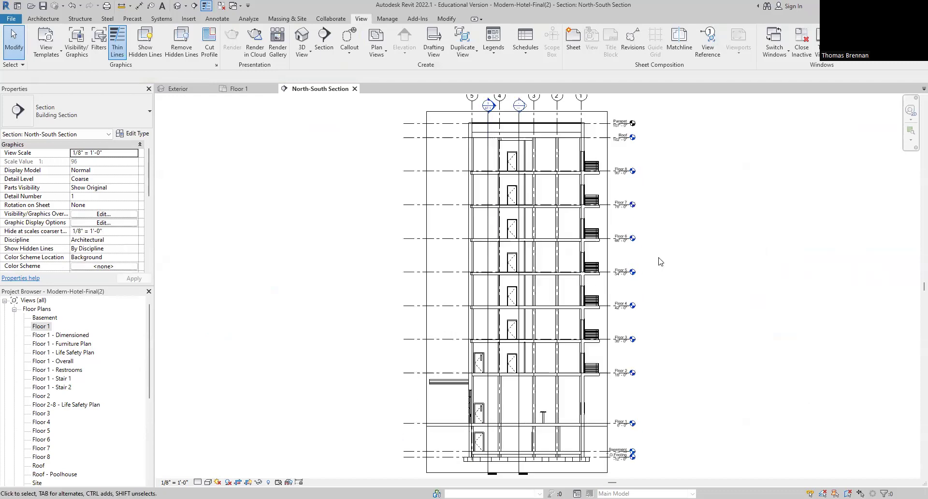
click(209, 482)
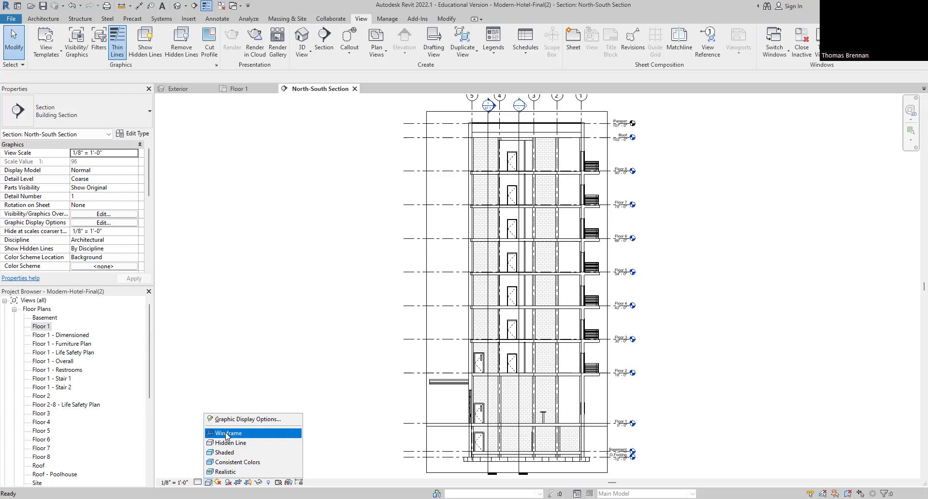
click(230, 471)
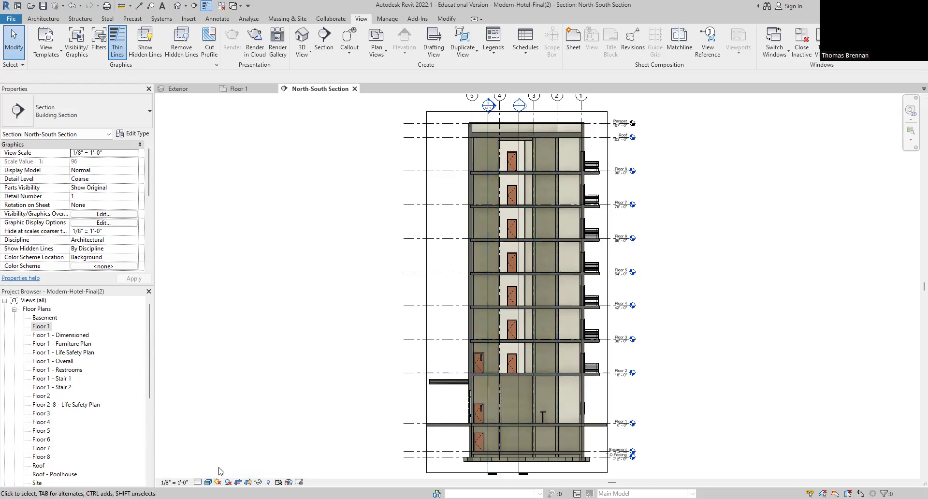
click(208, 482)
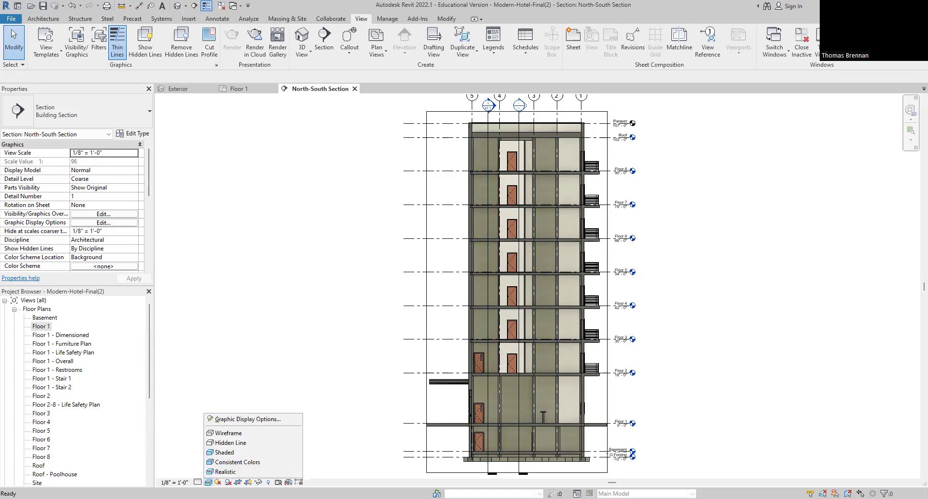
click(232, 442)
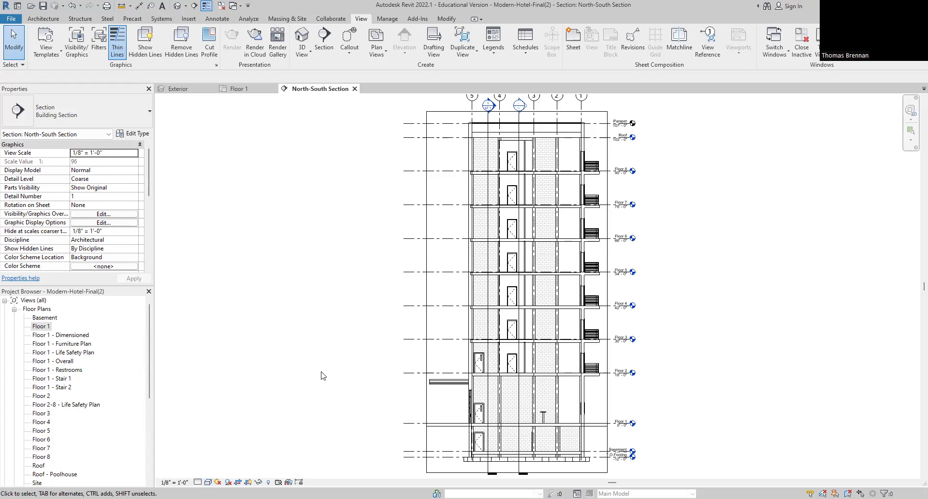
- Open the South building elevation and set its visual style to Consistent Colors
drag(151, 338, 148, 416)
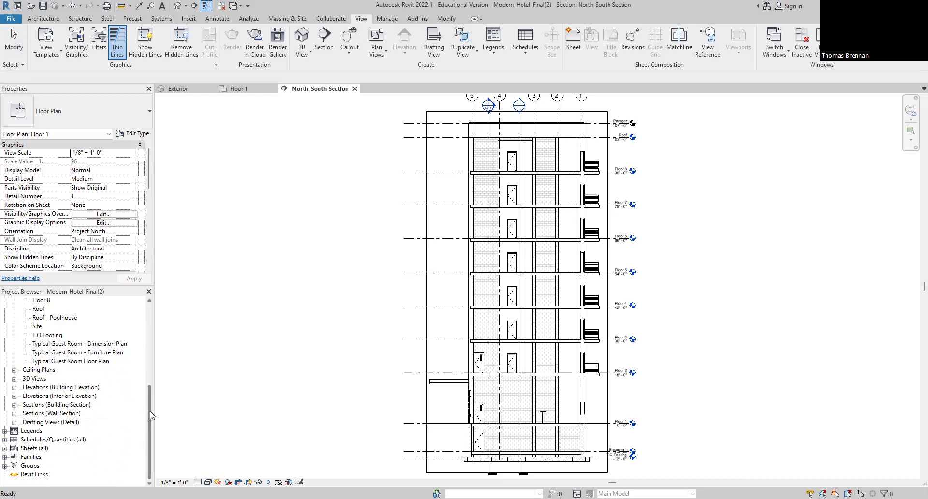
scroll(152, 415, up, 5)
scroll(151, 420, down, 5)
click(14, 387)
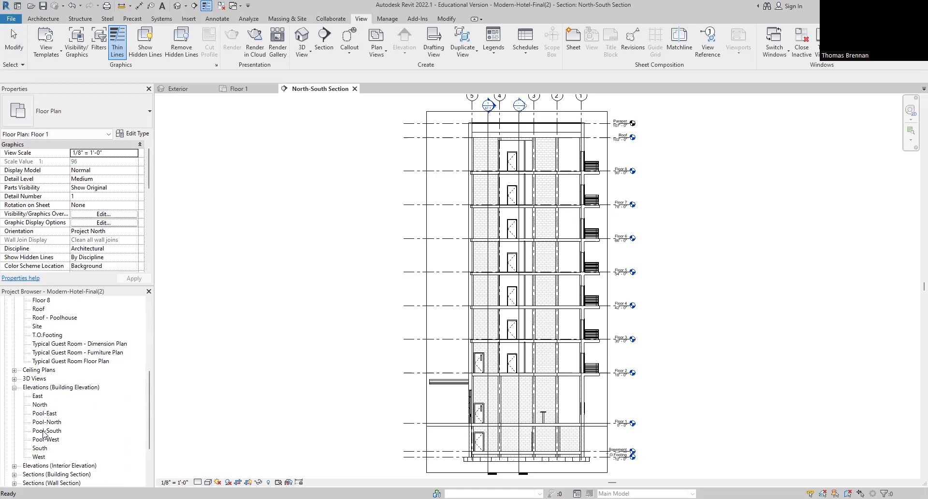
double_click(41, 448)
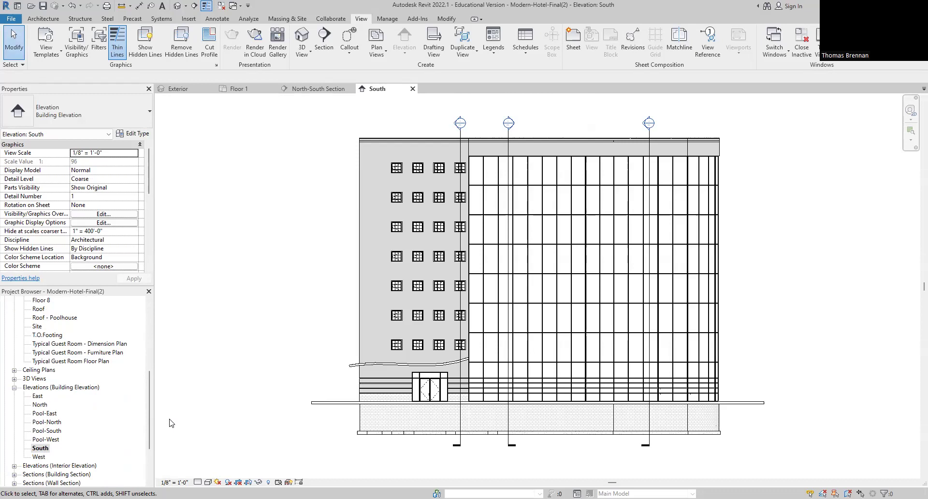
click(208, 482)
click(227, 461)
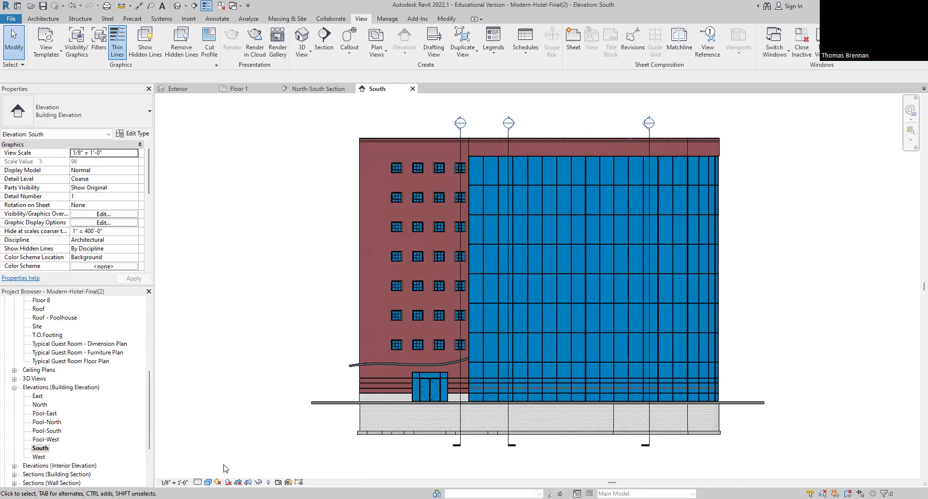
- Close the Modern-Hotel-Final(2) project without saving the changes
click(11, 19)
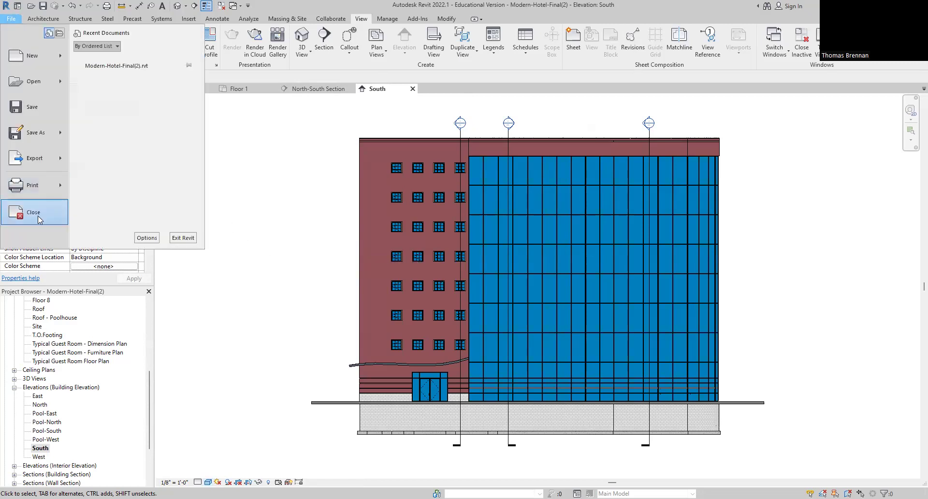
click(39, 217)
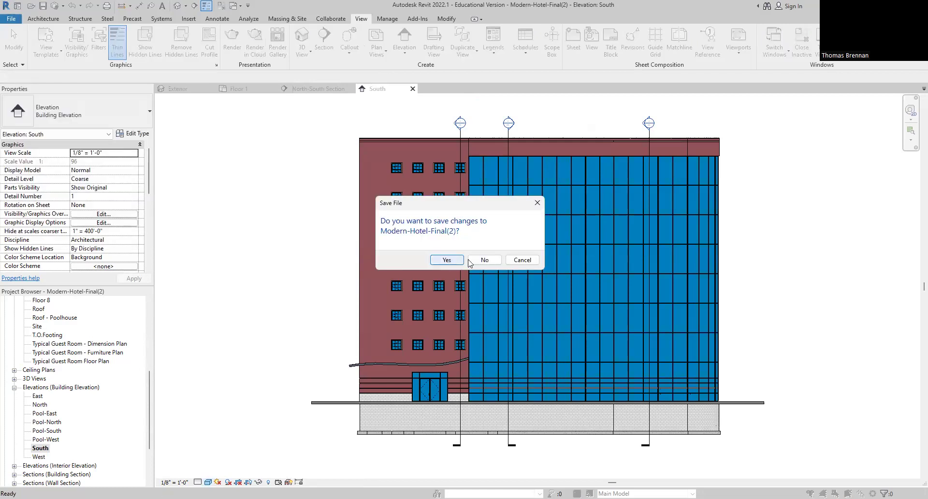
click(484, 261)
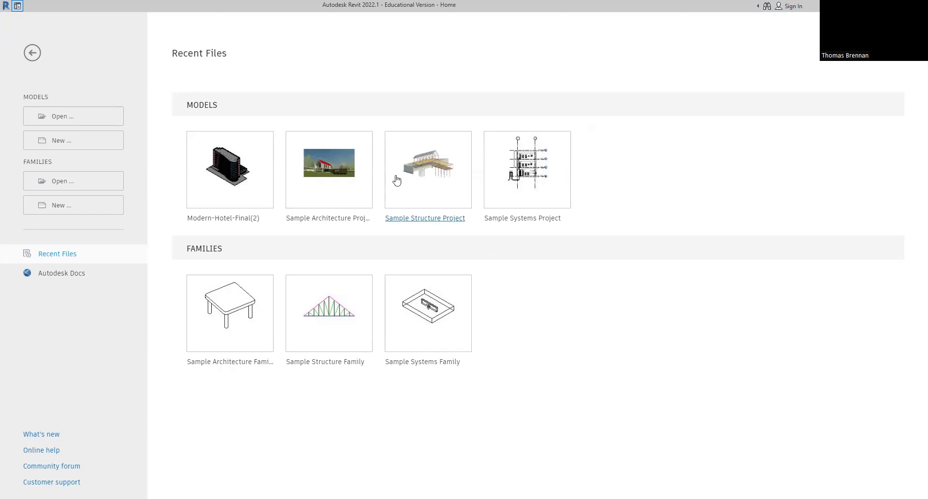
- Create a new project from the Imperial-Architectural Template
click(68, 145)
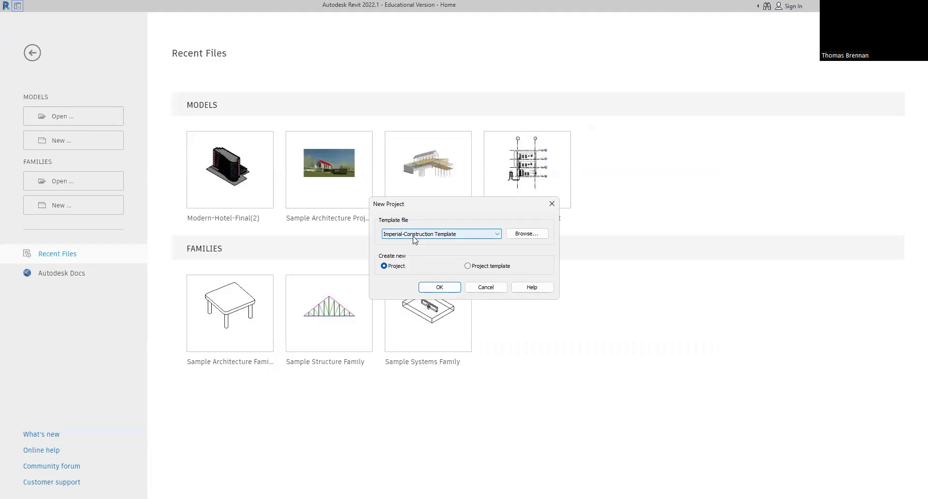
click(498, 235)
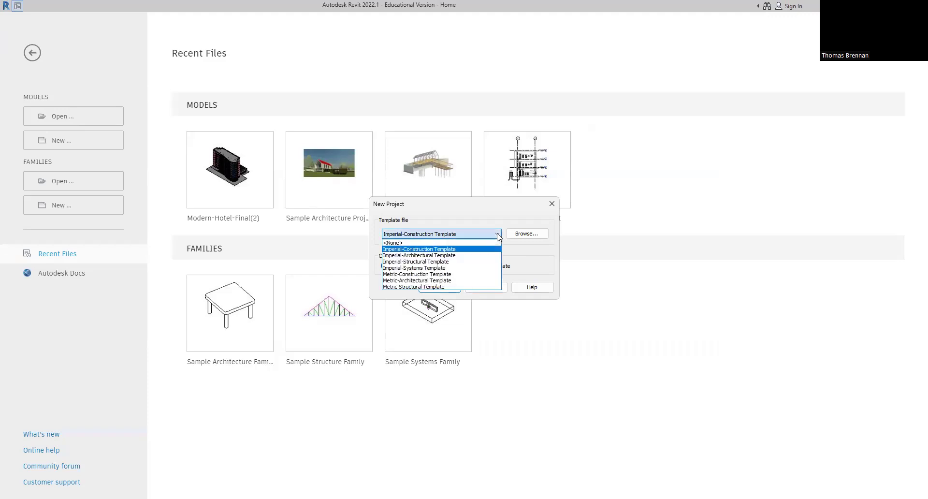
click(465, 256)
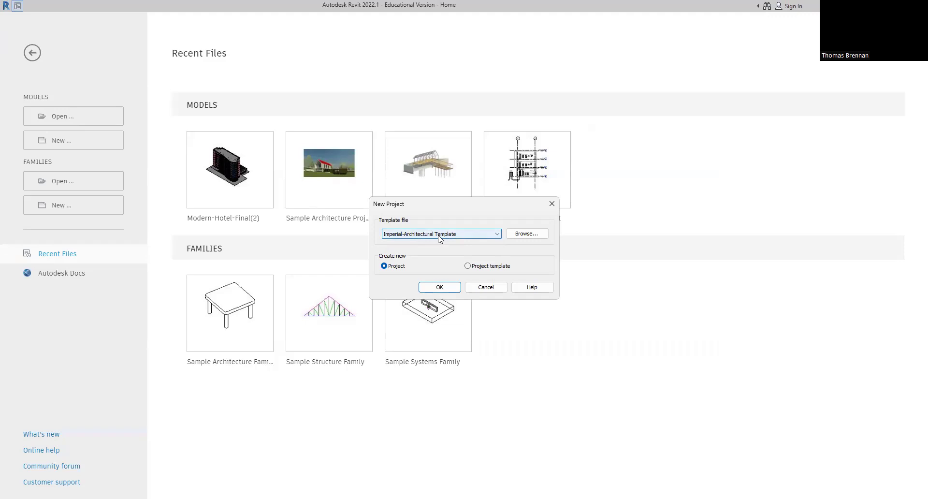
click(442, 288)
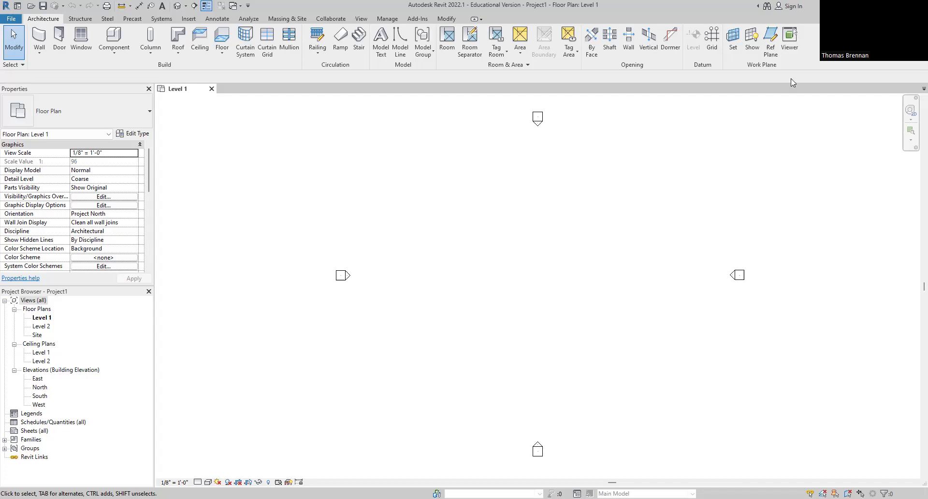
- Draw a vertical reference plane between the north and south elevation markers and a horizontal one between the west and east markers
click(770, 45)
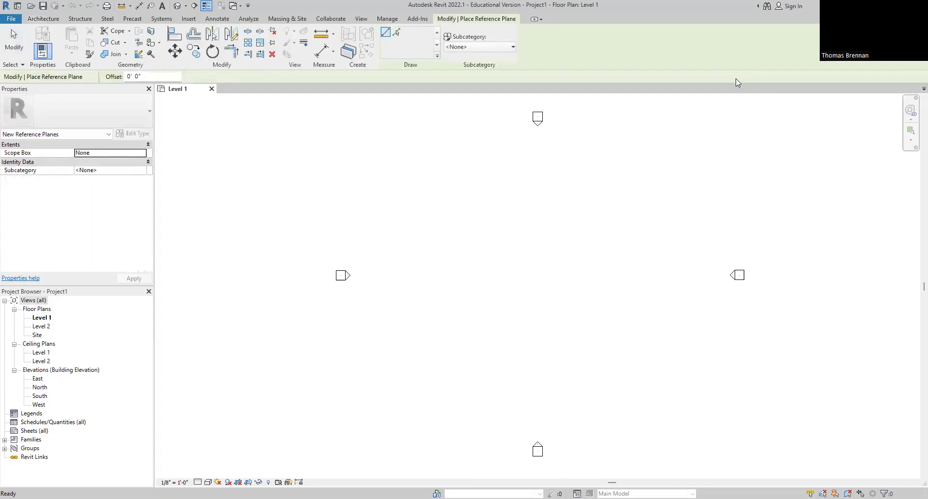
click(537, 126)
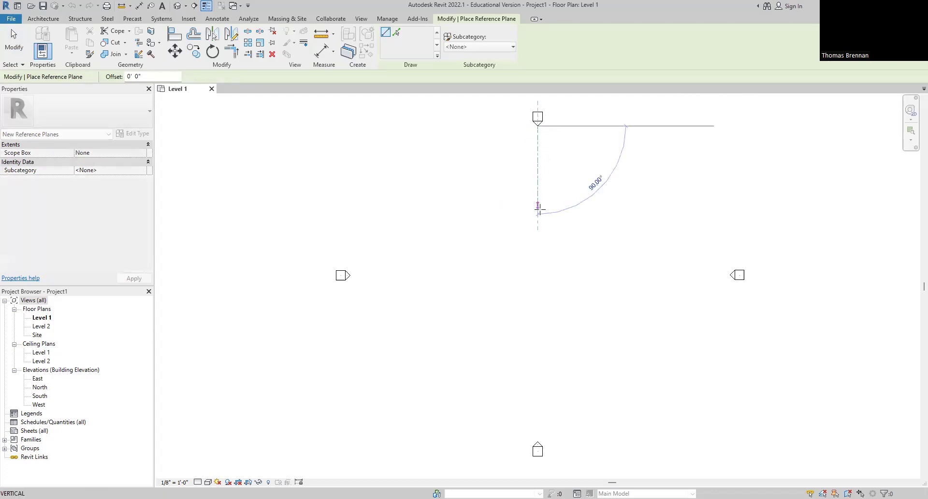
click(537, 443)
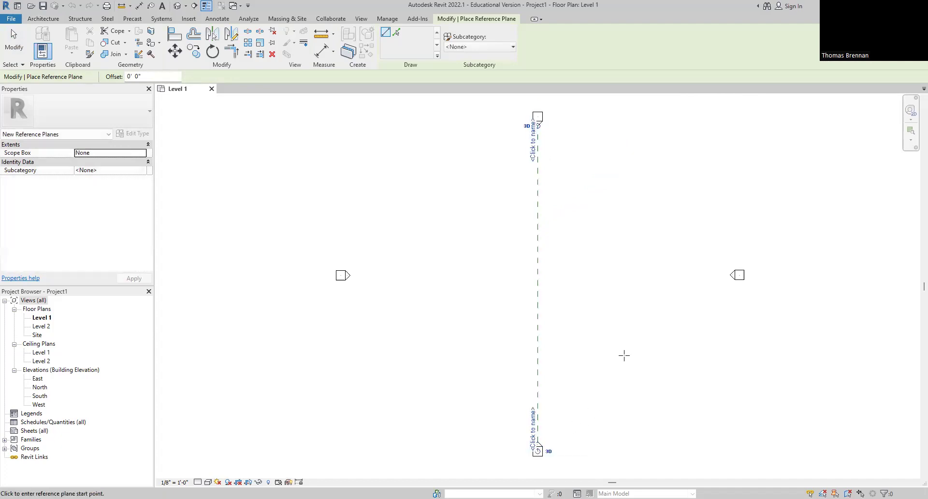
click(342, 276)
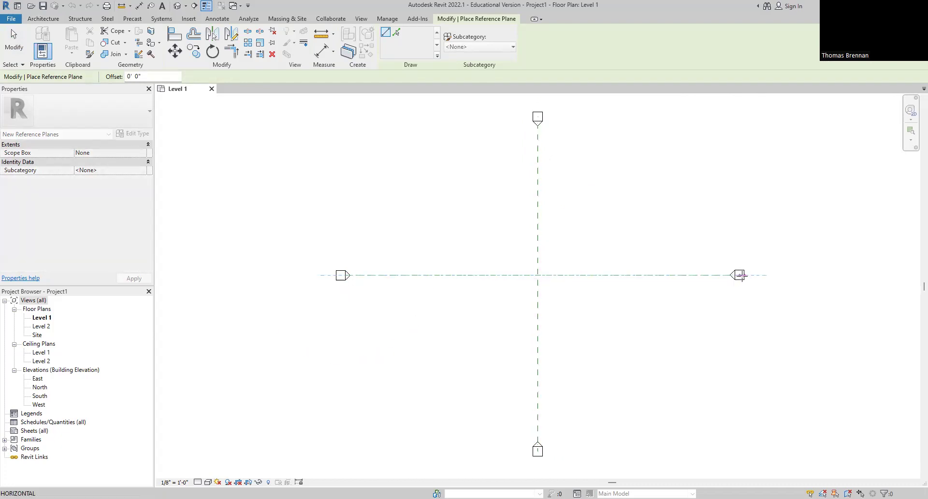
click(740, 275)
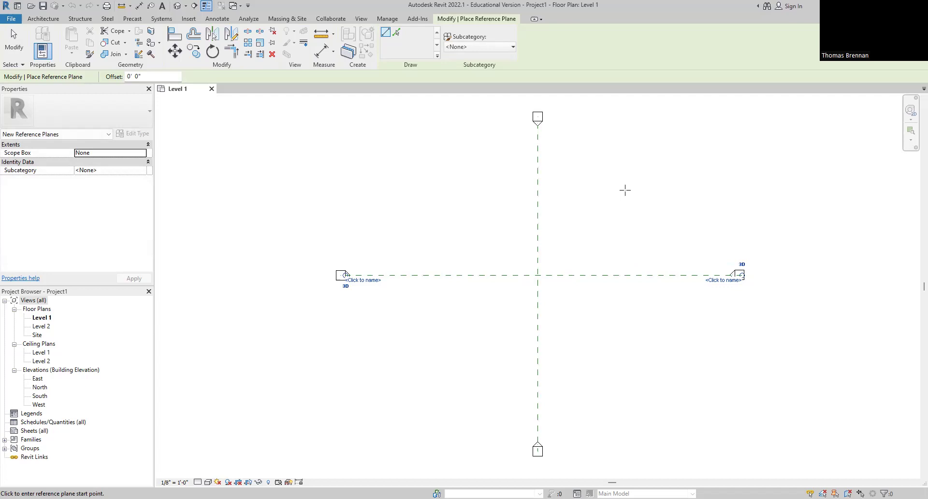
key(Escape)
key(Escape)
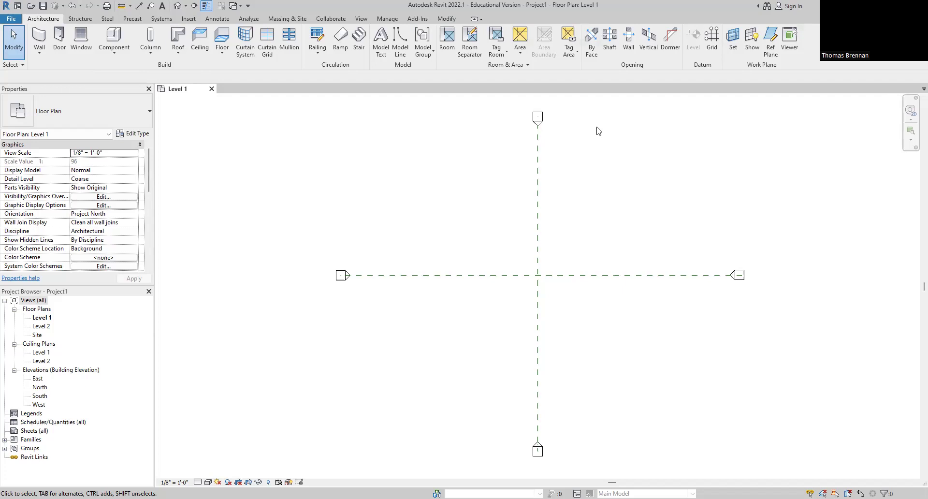
- Draw a second vertical reference plane about 44 ft west of the central vertical one, crossing the horizontal plane
click(771, 38)
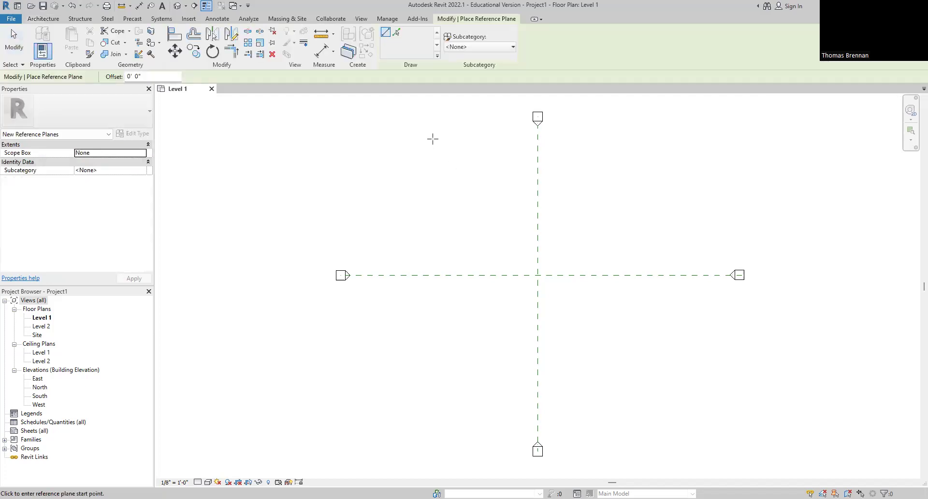
click(433, 138)
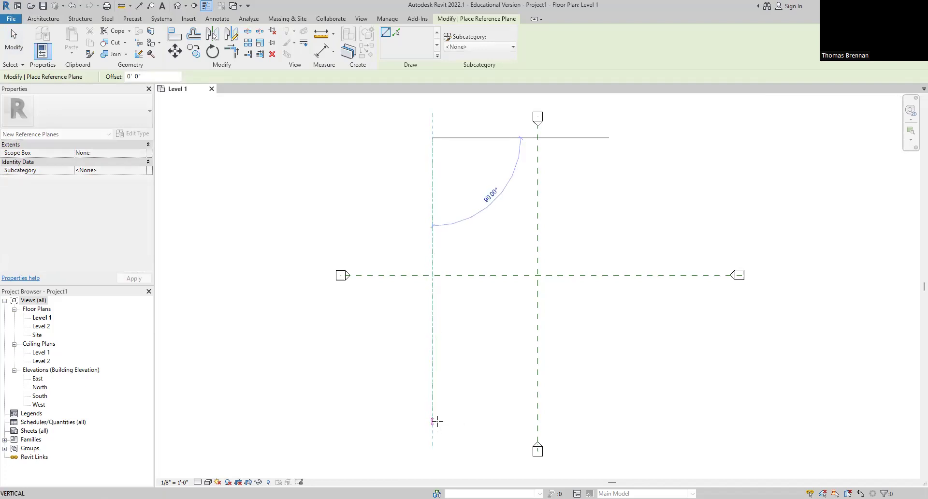
click(436, 422)
key(Escape)
key(Escape)
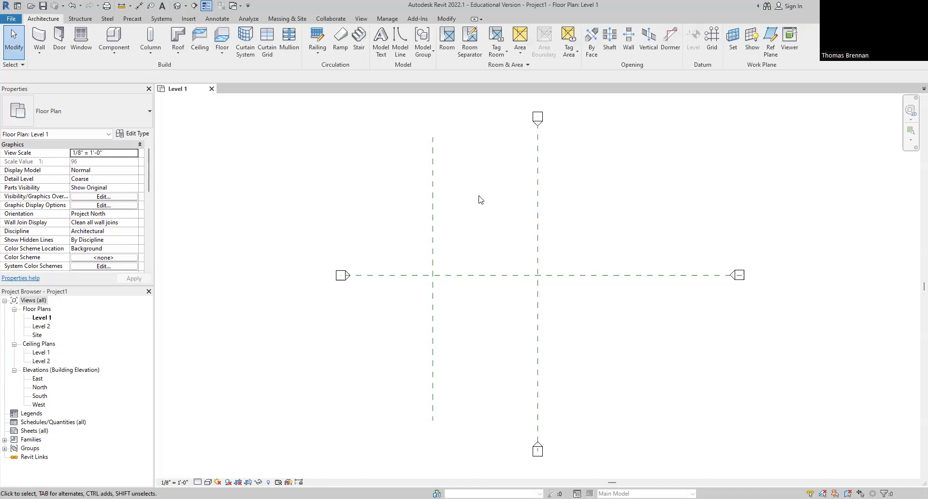
- Set the distance between the western reference plane and the central vertical plane to 40'-0" and deselect the plane
click(432, 196)
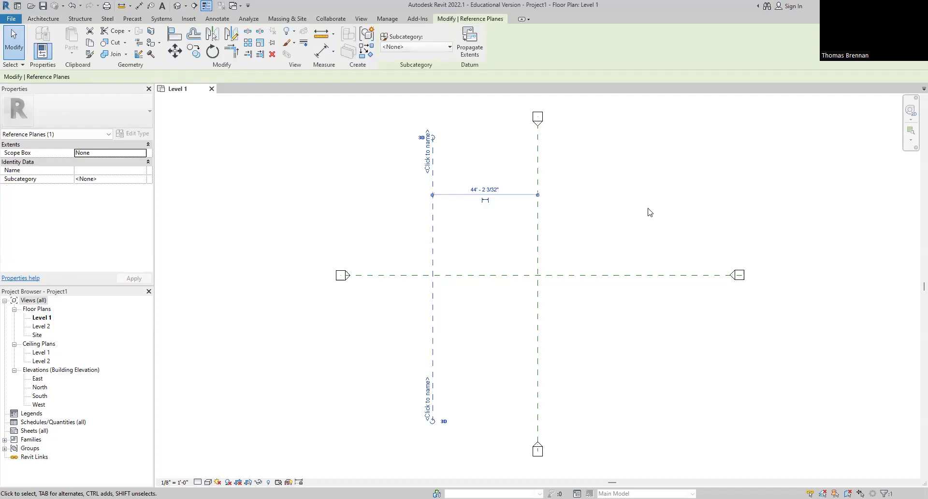
click(488, 189)
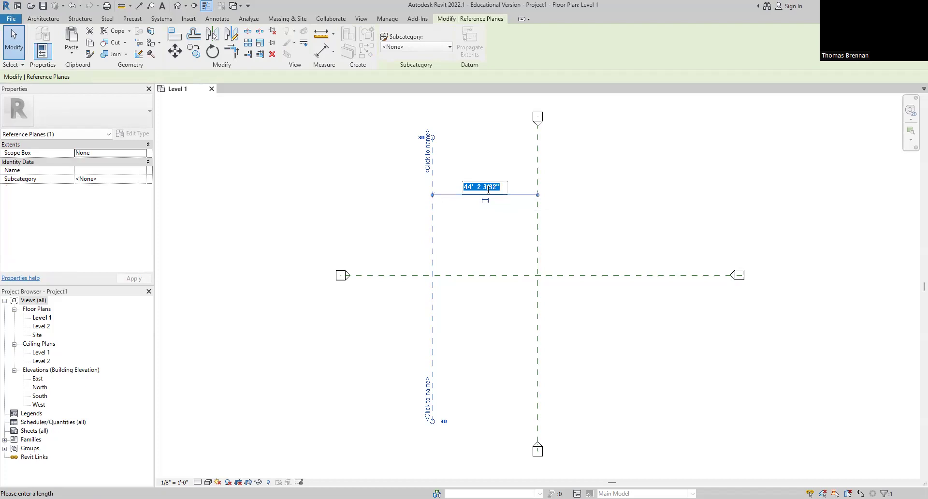
text(40)
key(Return)
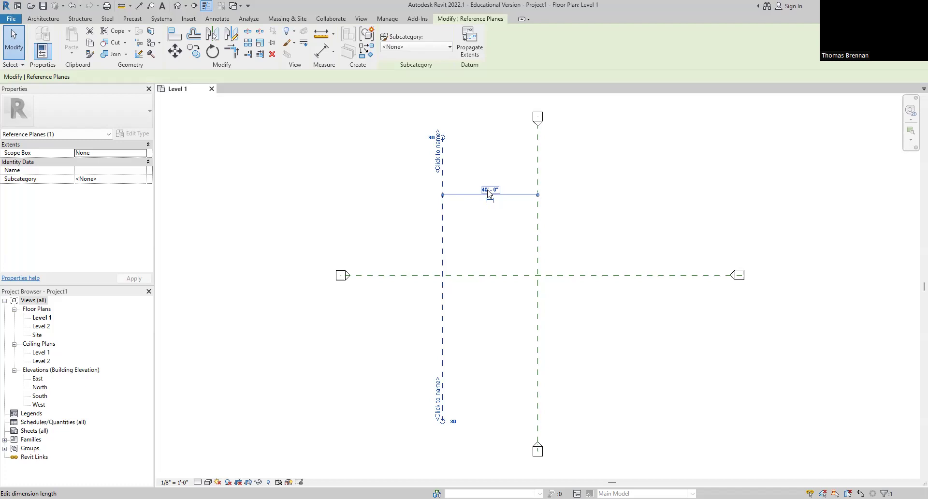
key(Escape)
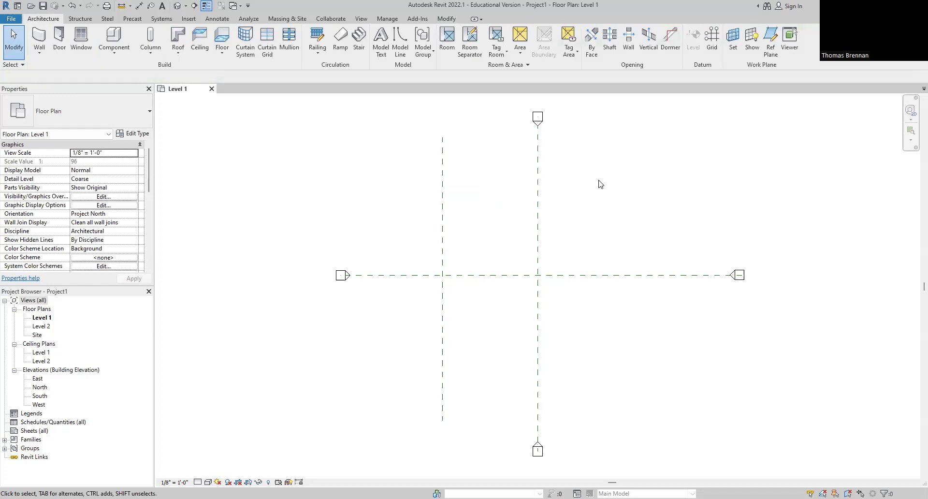
- Inspect the temporary dimension between the western reference plane and the central vertical plane, opening its value for editing and cancelling
click(445, 194)
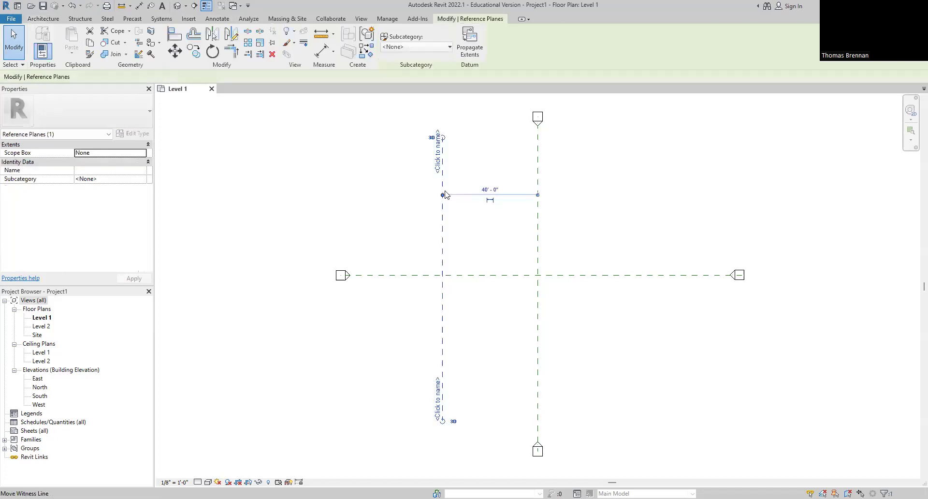
click(605, 183)
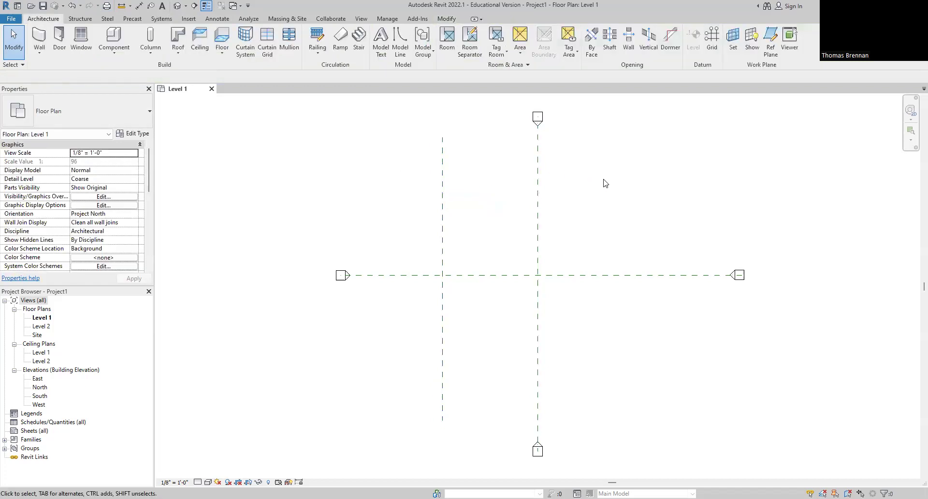
click(441, 206)
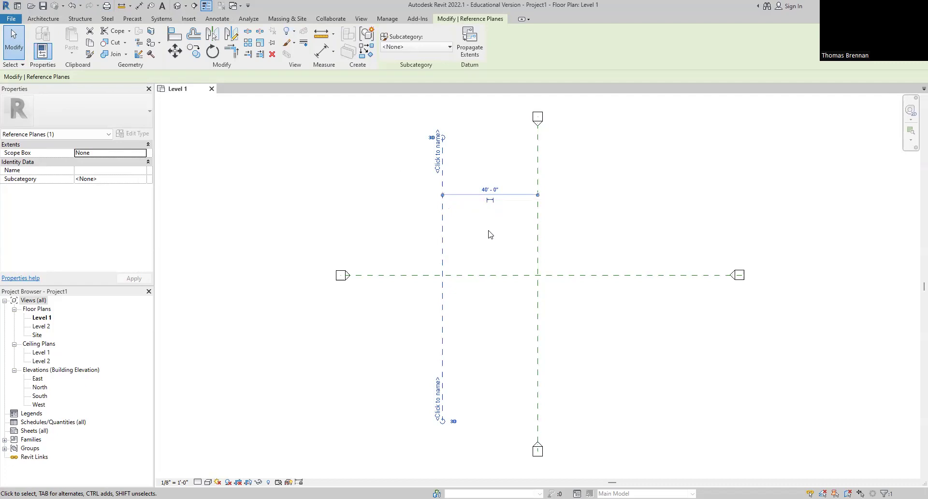
click(489, 189)
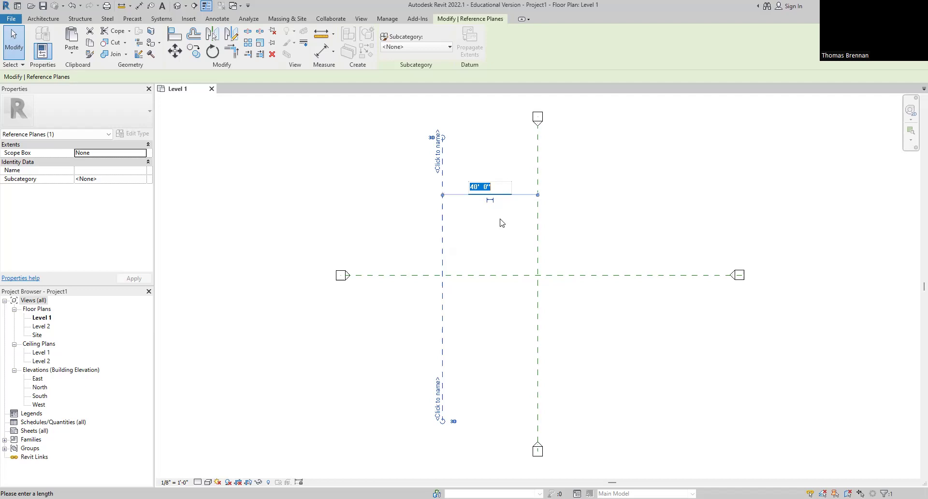
key(Escape)
key(Escape)
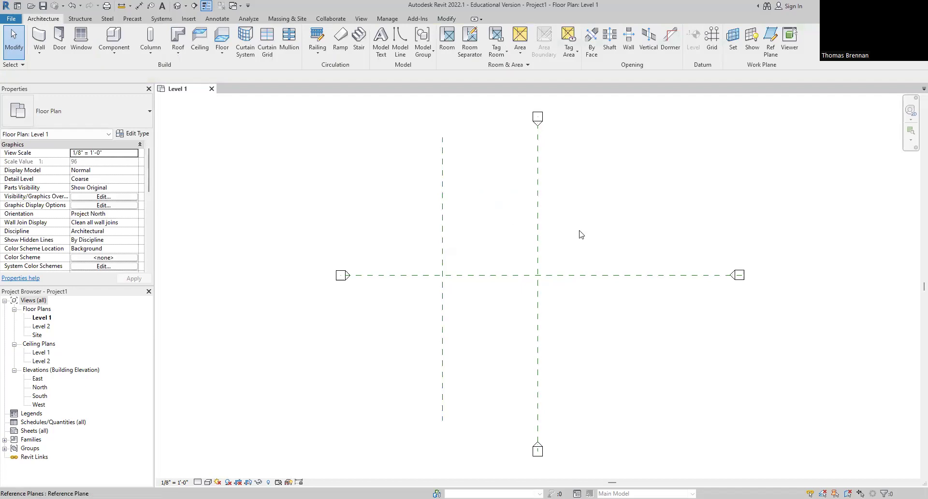
- Draw a horizontal reference plane about 36'-7" north of the central horizontal plane, crossing both vertical planes
click(770, 42)
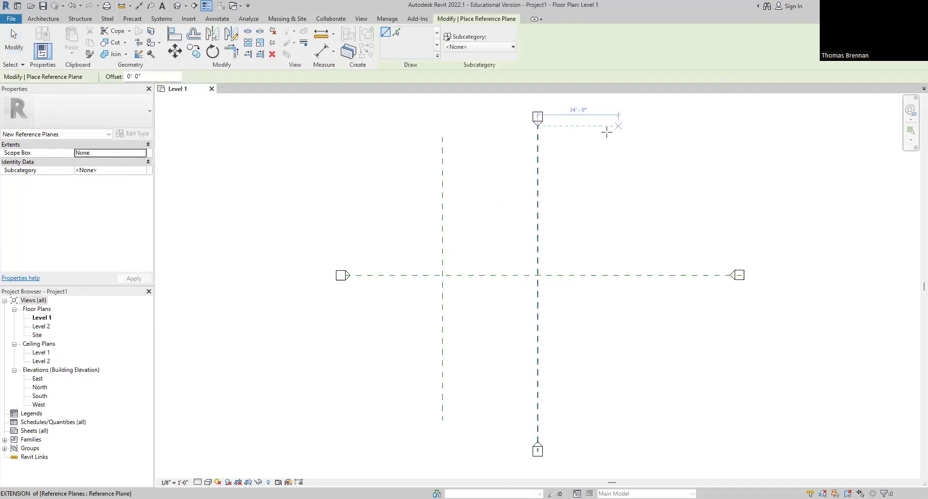
click(387, 188)
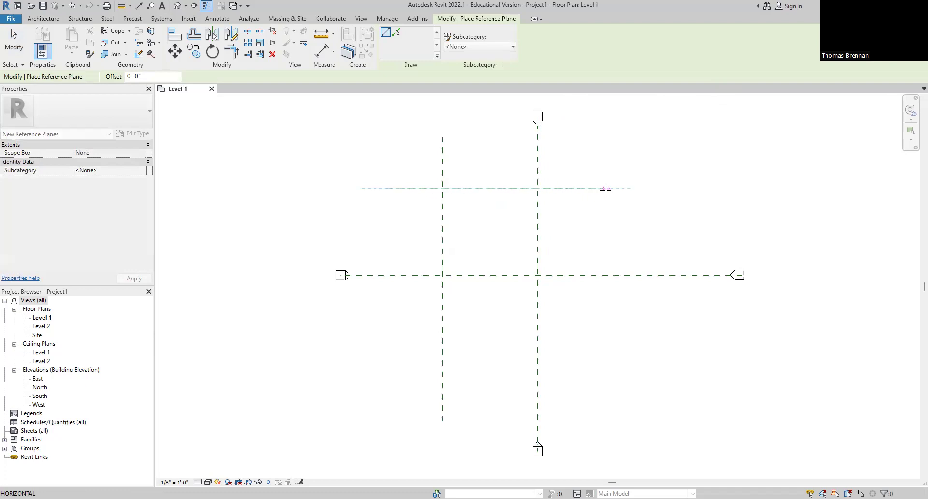
click(607, 188)
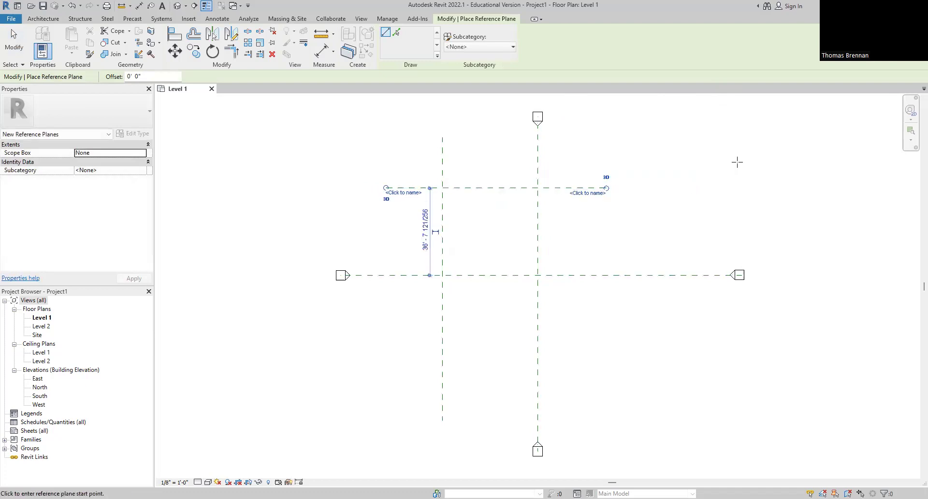
key(Escape)
key(Escape)
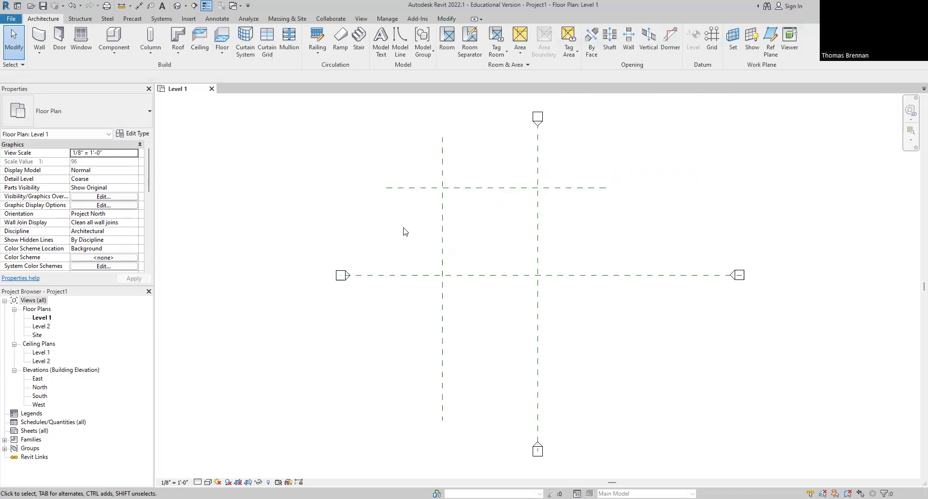
- Set the distance between the northern reference plane and the central horizontal plane to 40'-0" and deselect the plane
click(415, 189)
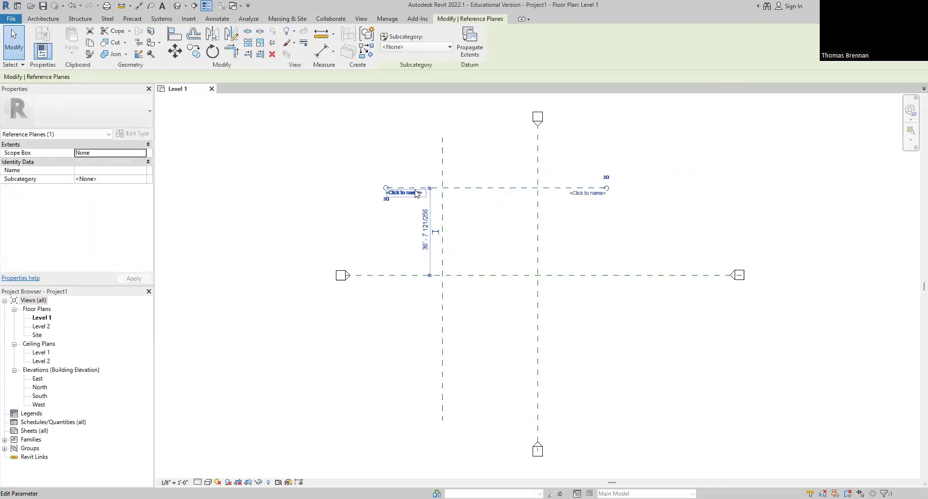
click(426, 248)
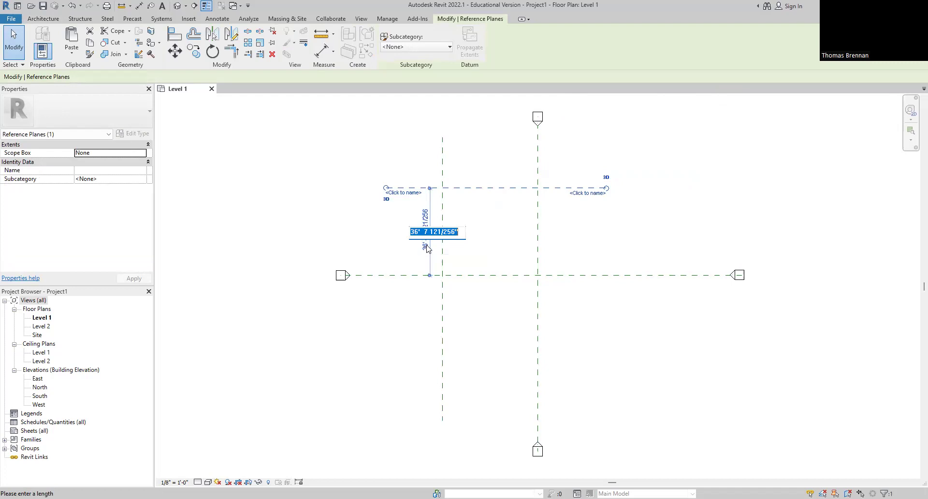
text(40)
key(Return)
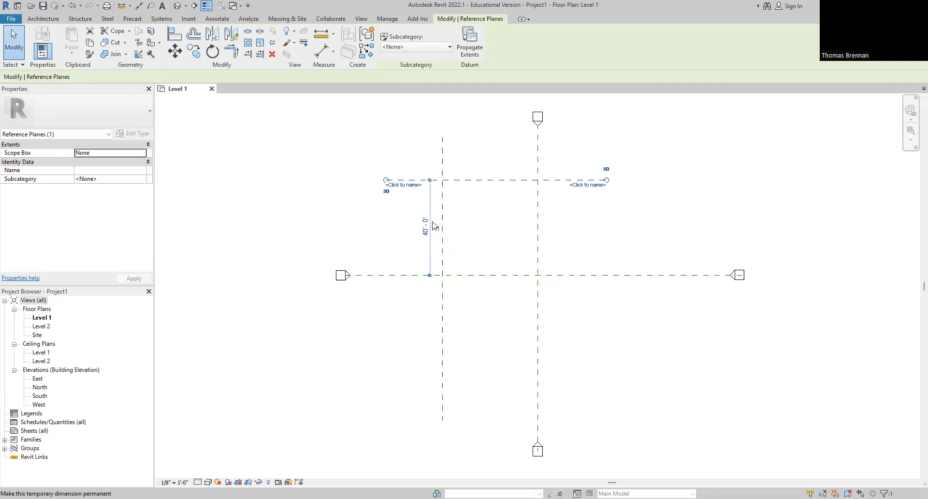
click(512, 208)
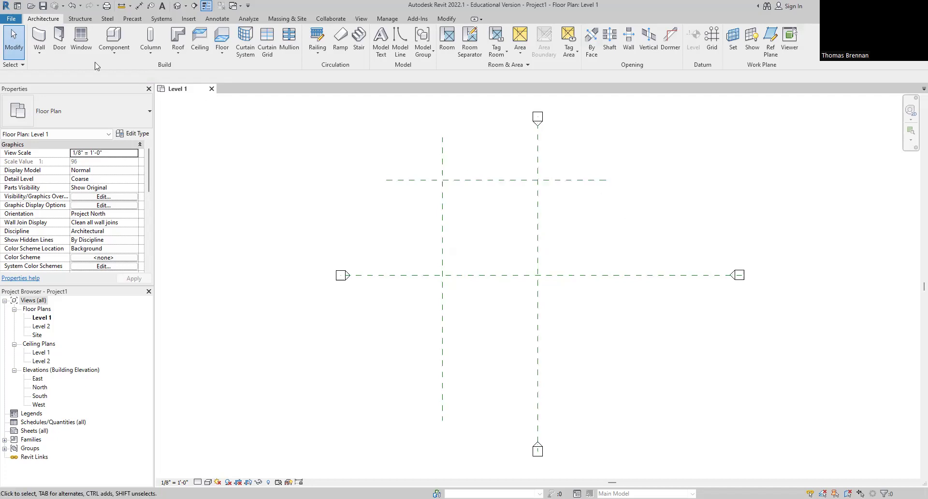
- Draw a rectangle of Exterior - Brick on CMU walls from the northwest reference plane intersection to the central intersection
click(40, 37)
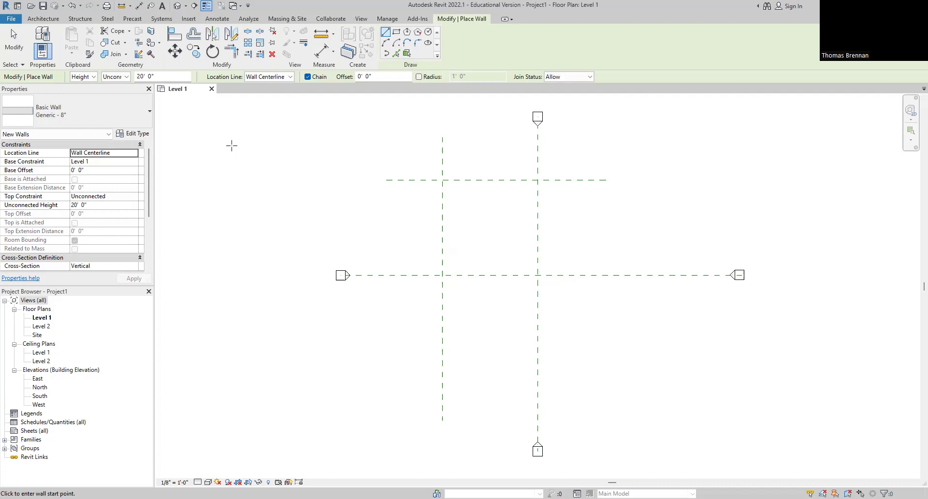
click(149, 115)
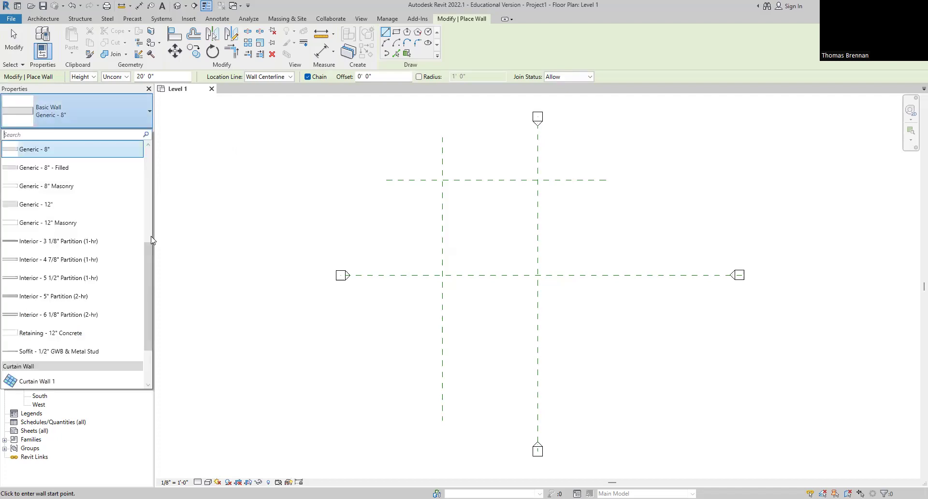
scroll(143, 241, up, 2)
scroll(137, 217, up, 3)
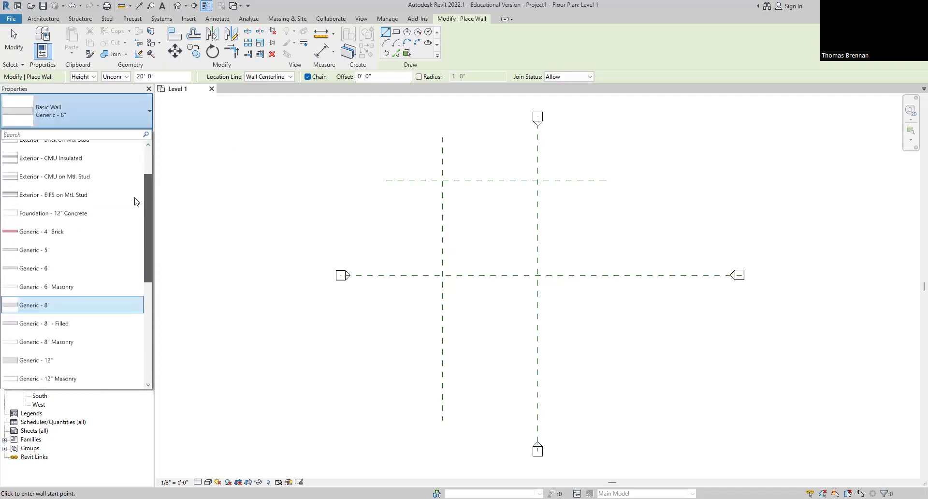
scroll(135, 172, up, 1)
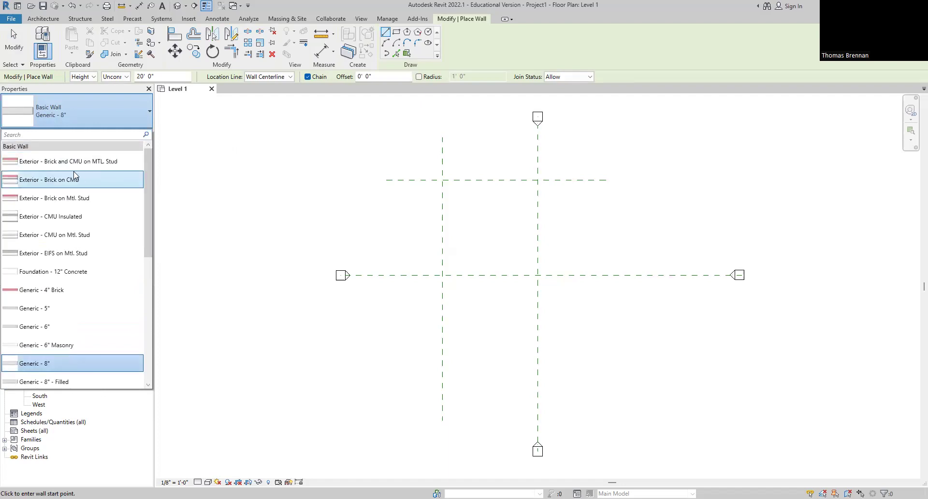
mouse_move(57, 182)
key(Return)
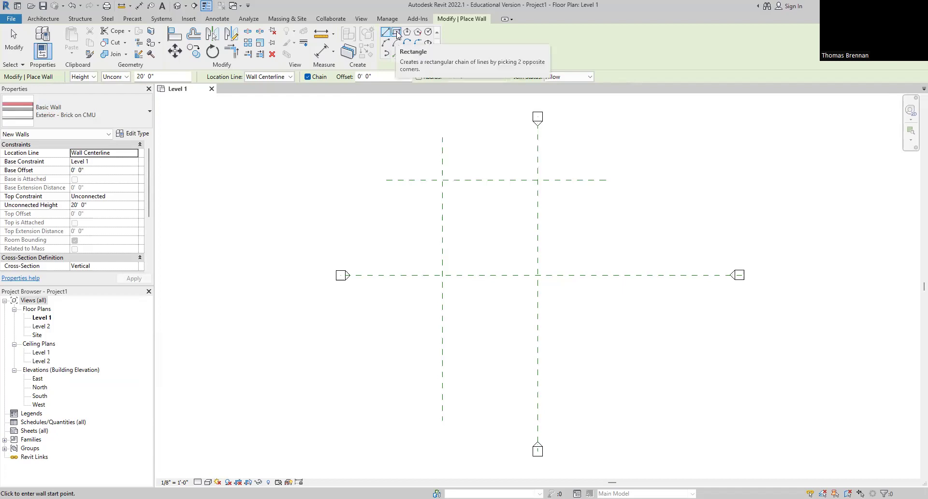
click(397, 33)
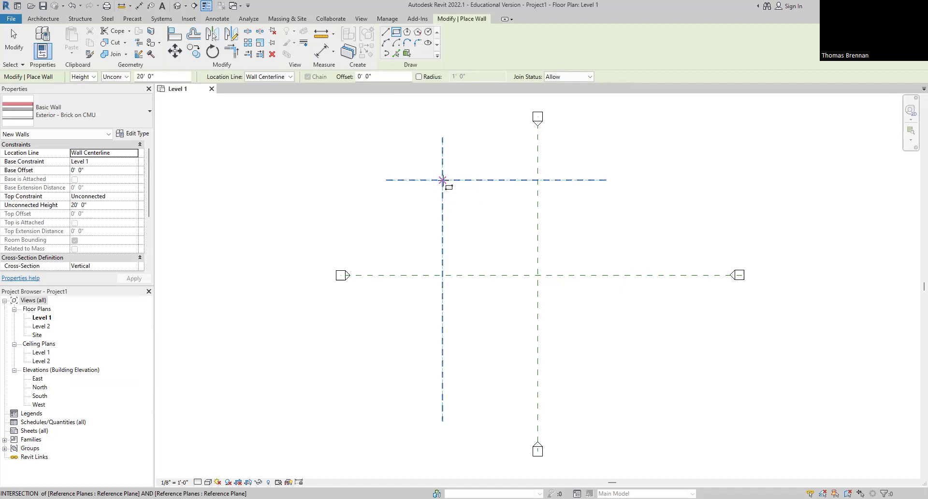
click(443, 180)
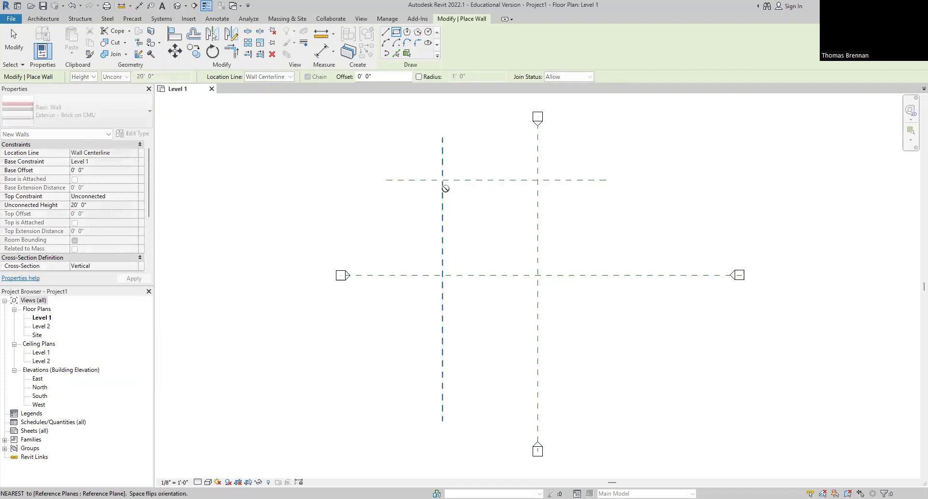
click(538, 275)
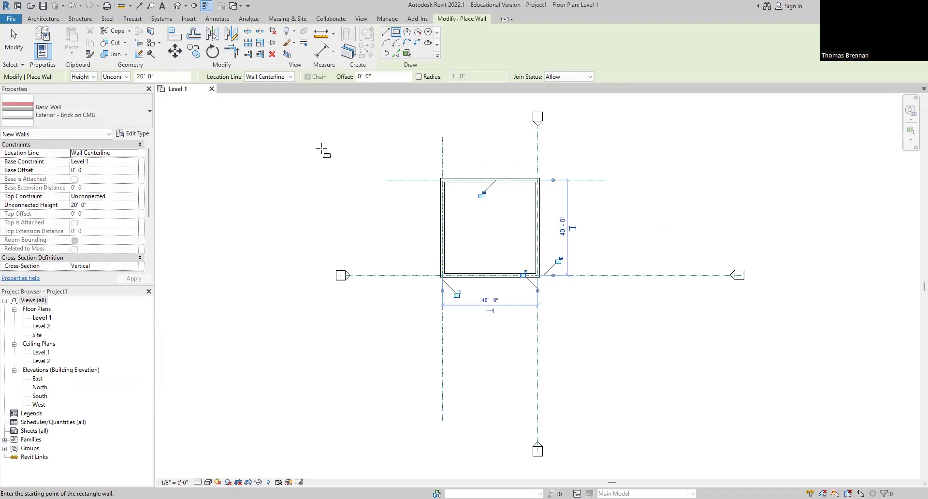
key(Escape)
key(Escape)
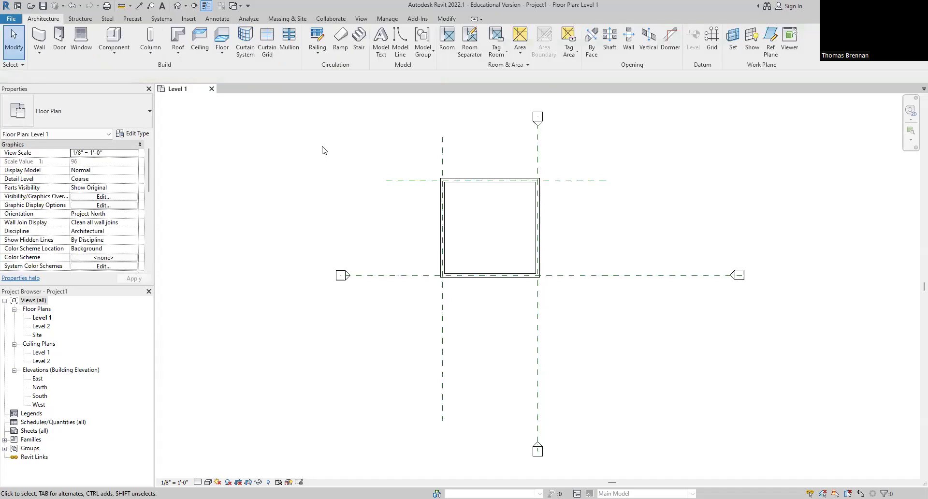
- Open the default 3D view, frame the square walls closely and set the visual style to Realistic
click(184, 7)
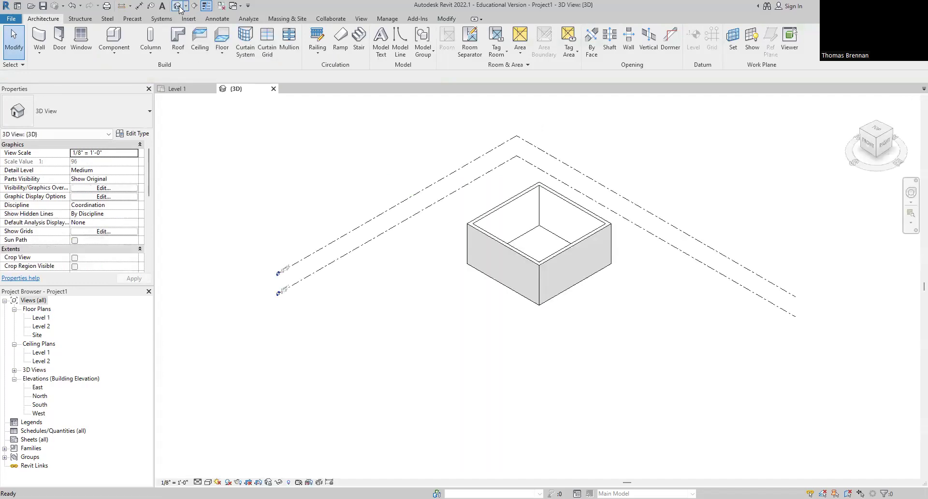
scroll(595, 298, up, 4)
middle_drag(590, 319, 613, 386)
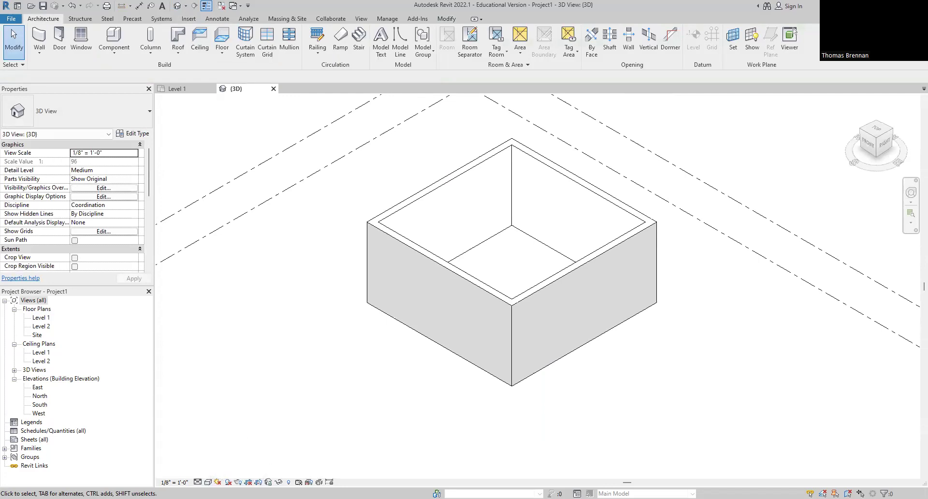
click(208, 482)
click(225, 472)
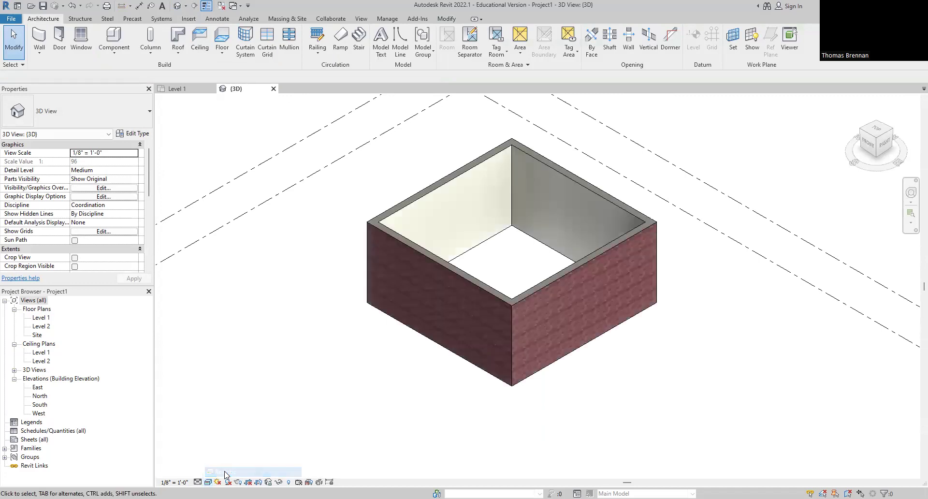
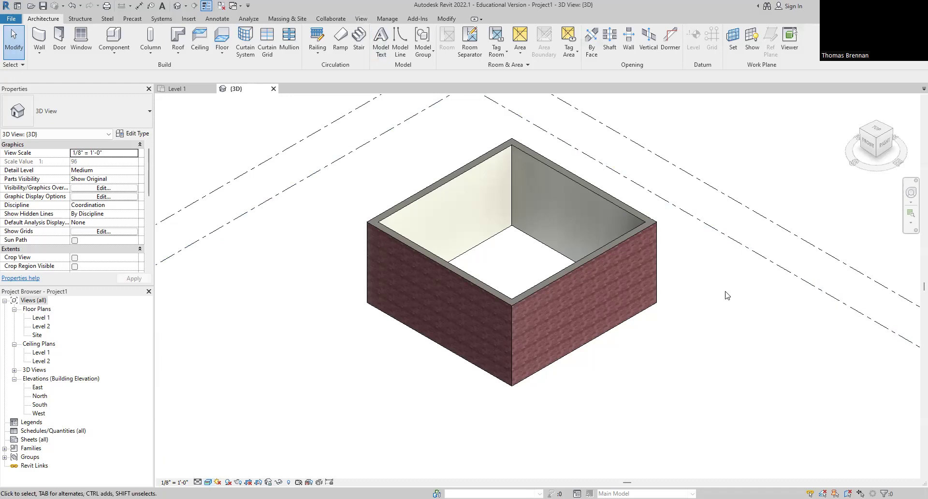
- On the Level 1 plan, draw a circular Exterior - Brick on CMU wall with a 25'-0" radius southeast of the square walls
click(175, 89)
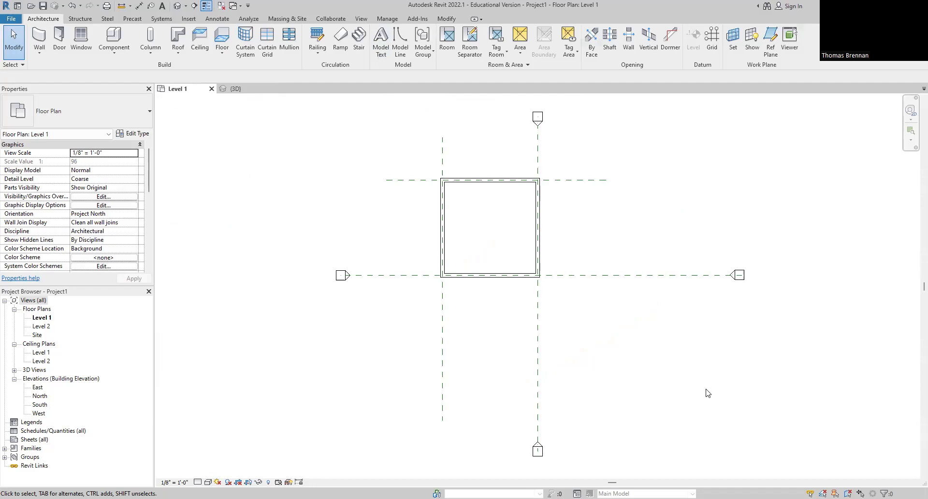
scroll(555, 267, down, 1)
middle_drag(568, 296, 522, 307)
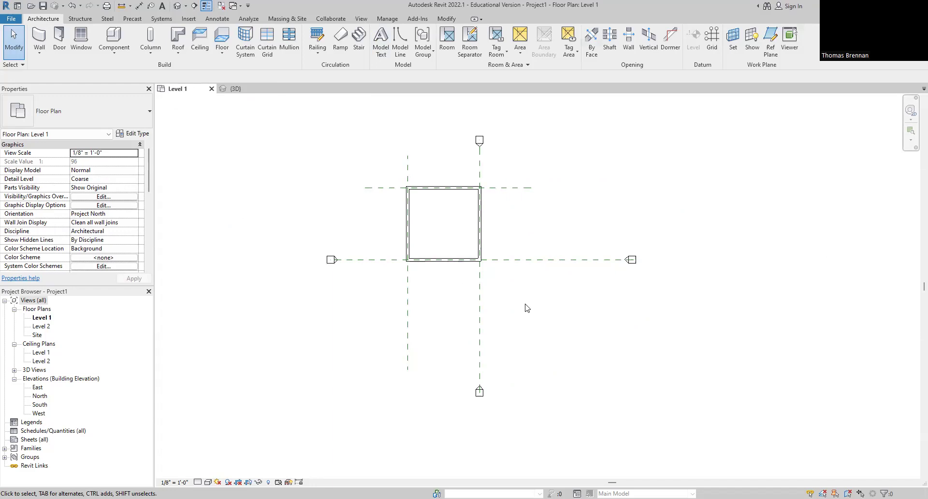
drag(520, 310, 585, 376)
click(39, 53)
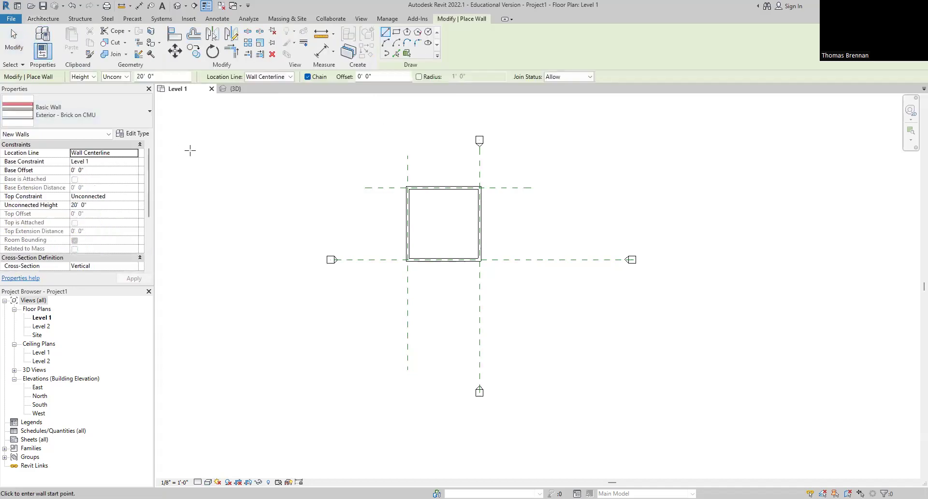
click(428, 32)
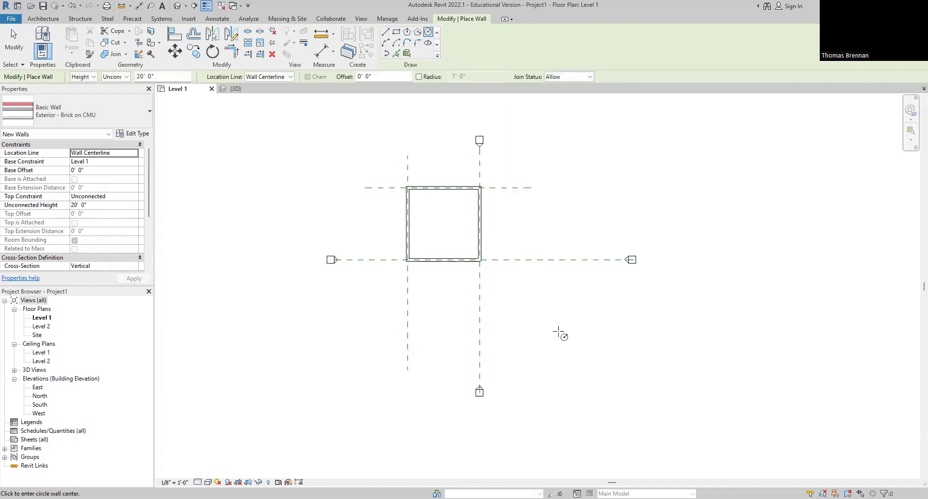
click(557, 334)
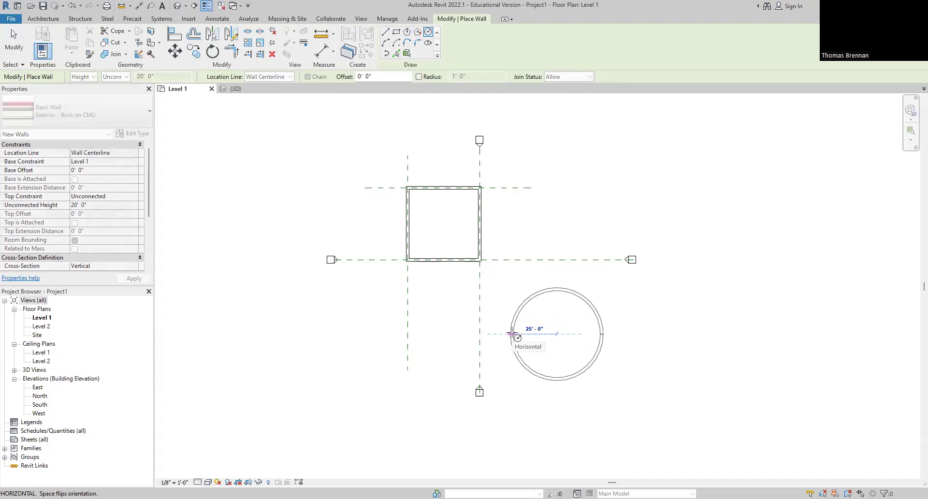
click(512, 334)
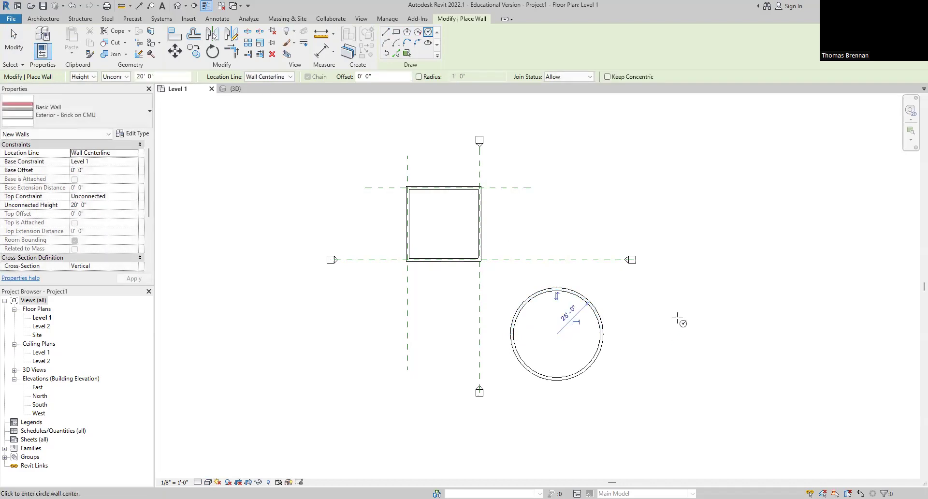
key(Escape)
key(Escape)
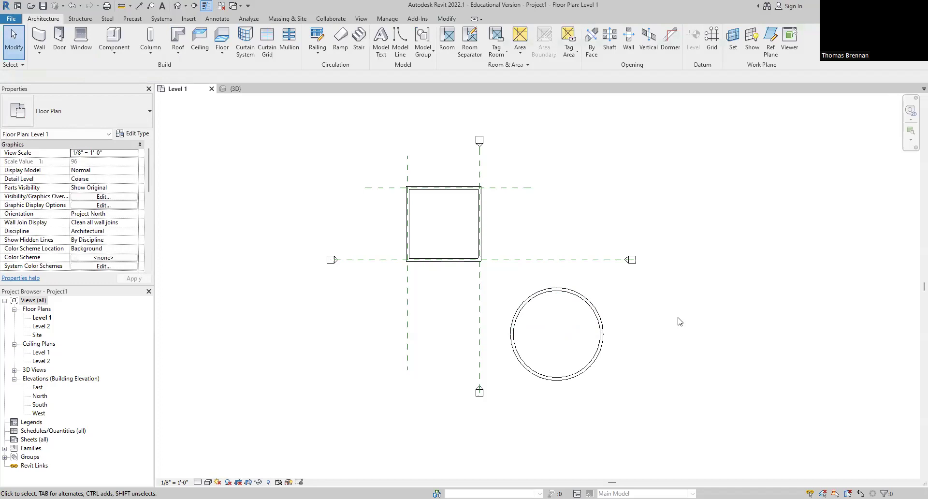
- Examine the circular wall together with the square walls in the 3D view, checking which side the brick faces
click(237, 90)
scroll(682, 375, down, 2)
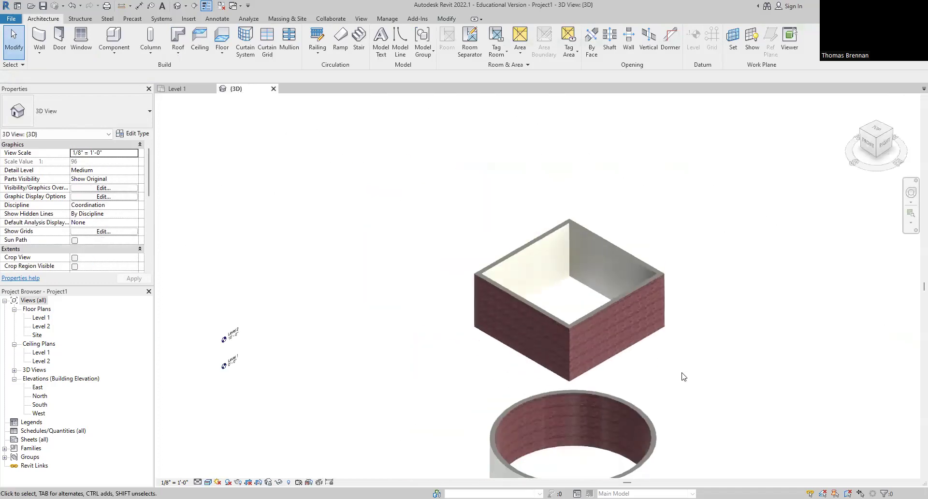
middle_drag(683, 375, 686, 301)
scroll(688, 355, up, 1)
scroll(689, 352, down, 1)
middle_drag(694, 354, 706, 334)
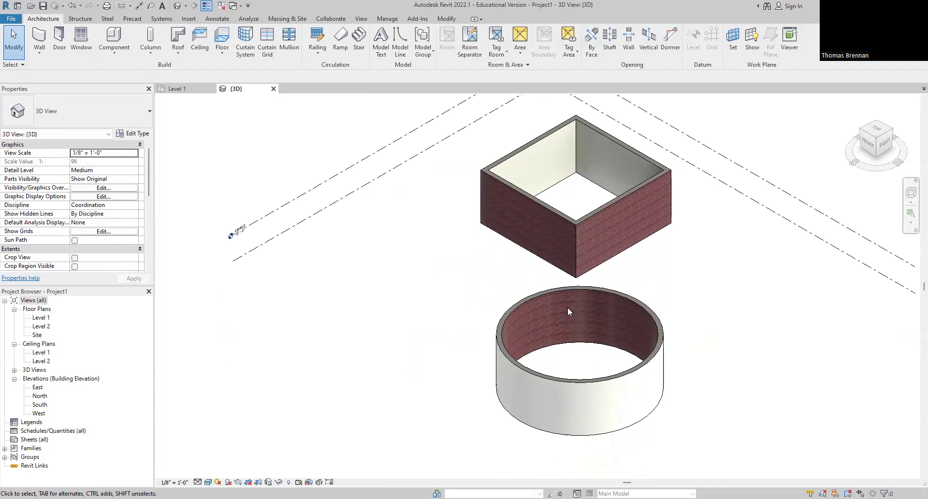
- Change the wall orientation of both halves of the circular wall in the 3D view so their brick faces outward
click(551, 344)
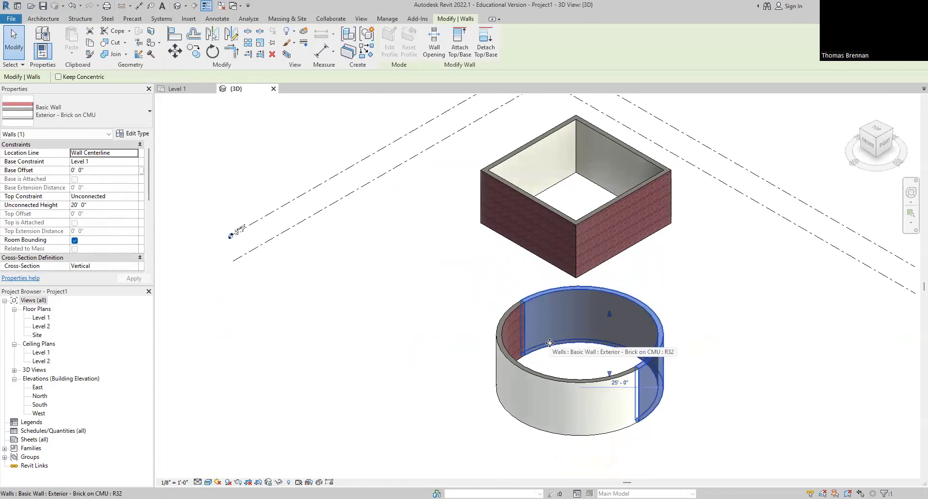
right_click(550, 342)
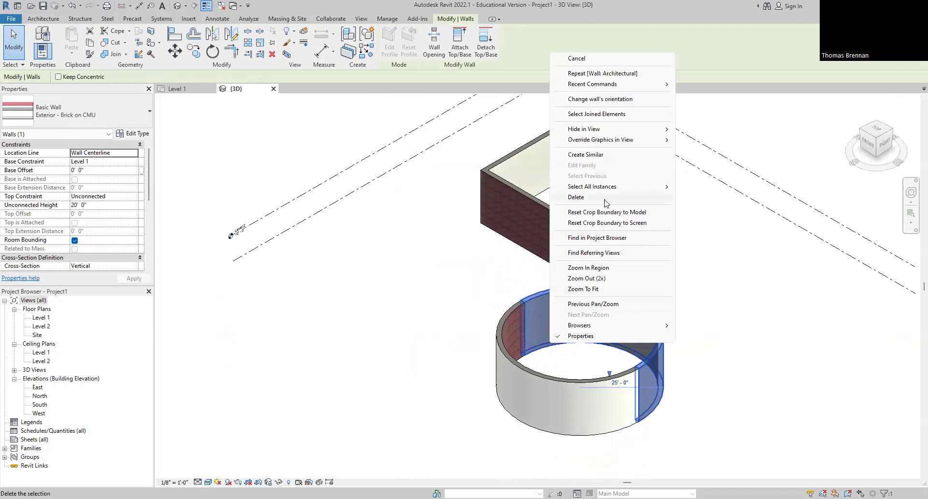
click(623, 100)
click(722, 375)
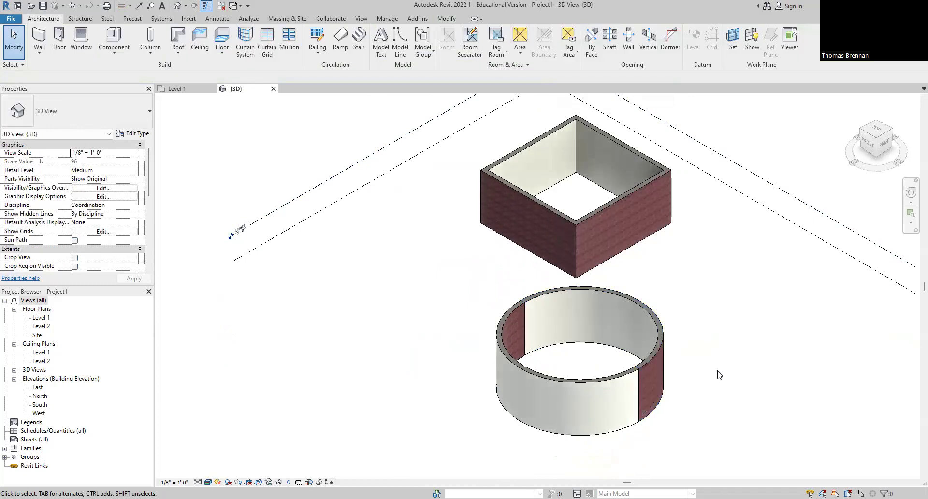
click(572, 382)
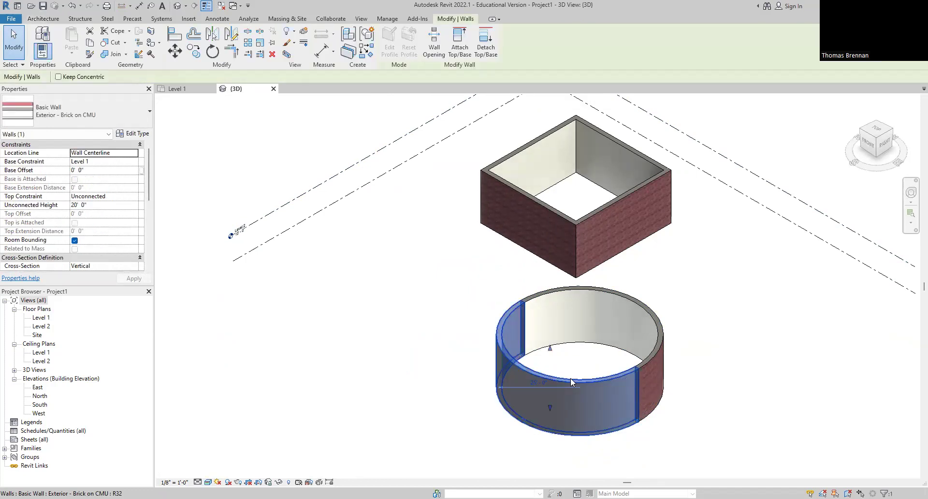
right_click(572, 382)
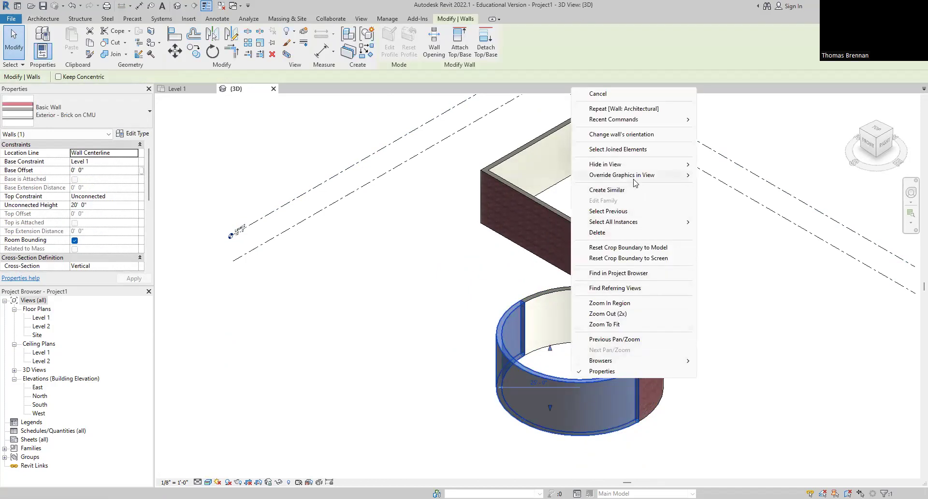
click(648, 135)
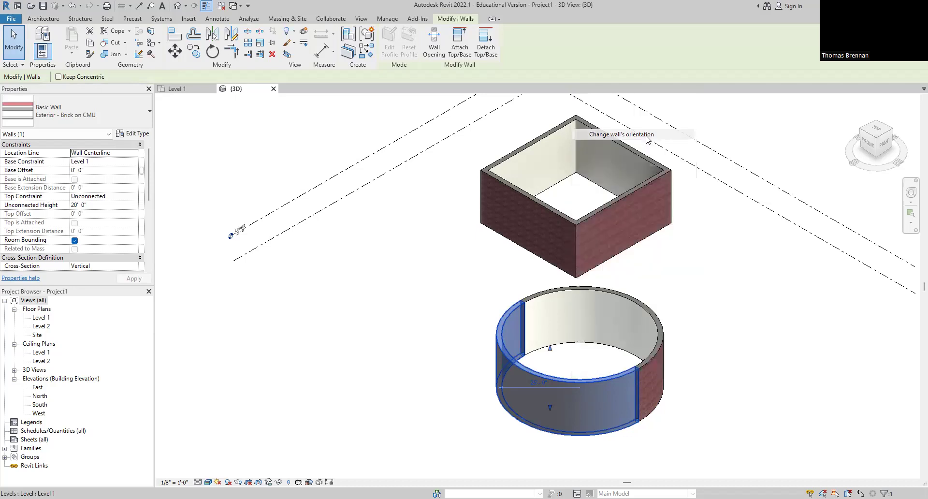
click(734, 351)
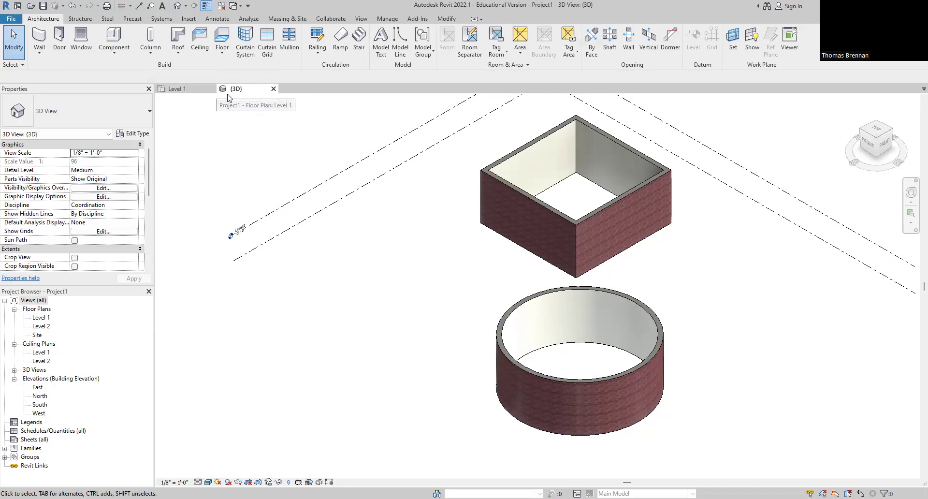
- Set the Level 1 plan's detail level to Fine and examine the circular wall's layers up close
click(179, 92)
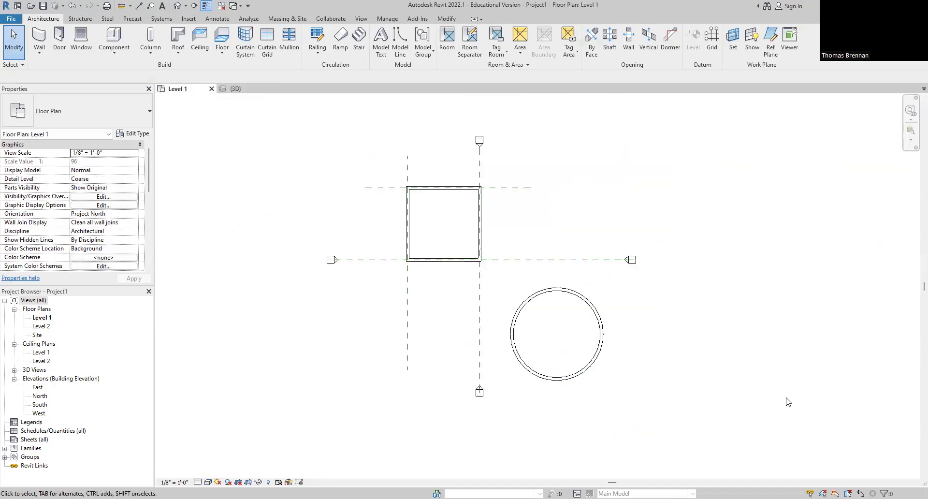
drag(418, 294, 466, 344)
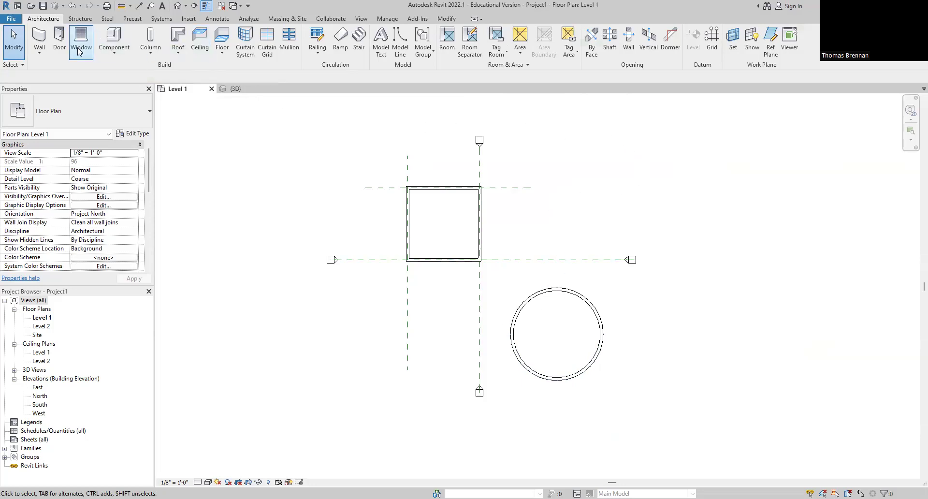
click(40, 40)
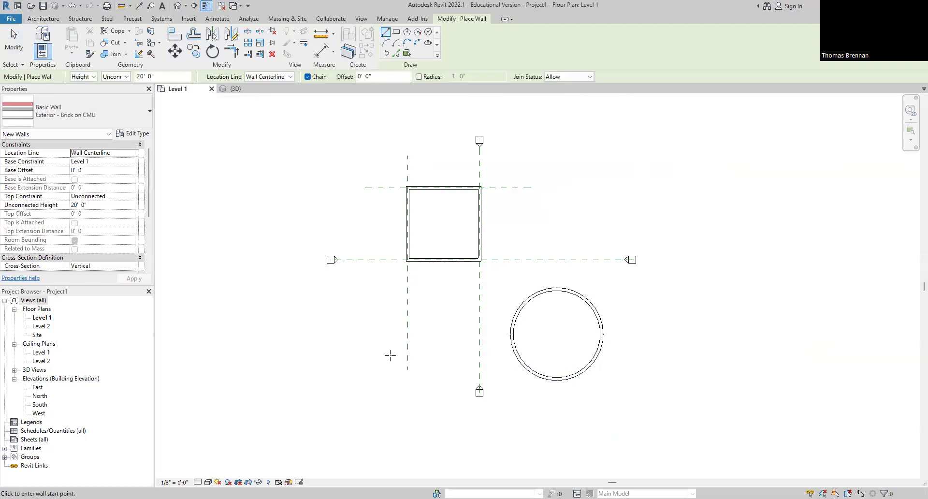
scroll(427, 429, up, 2)
scroll(427, 429, down, 1)
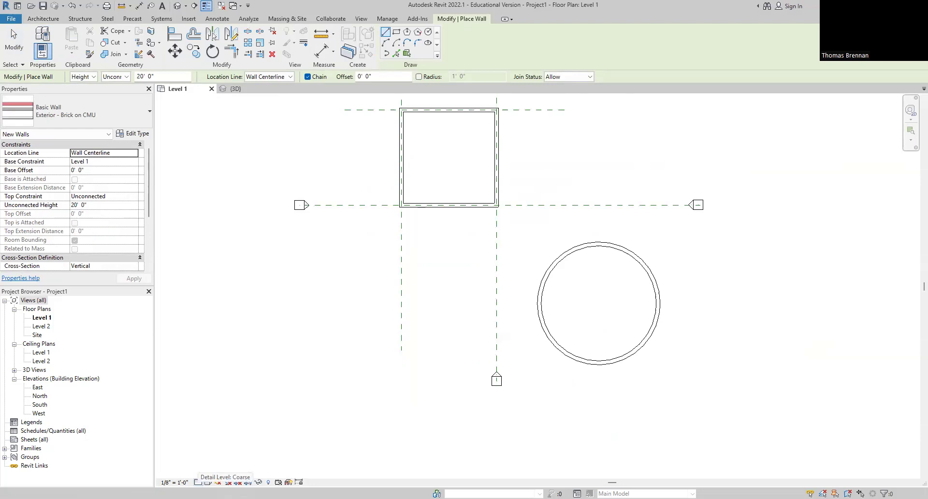
click(199, 482)
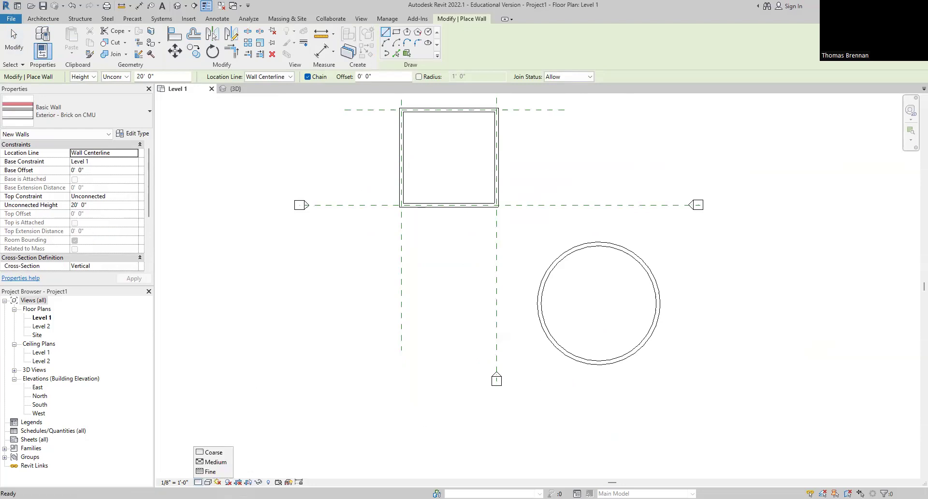
click(204, 472)
scroll(560, 330, up, 3)
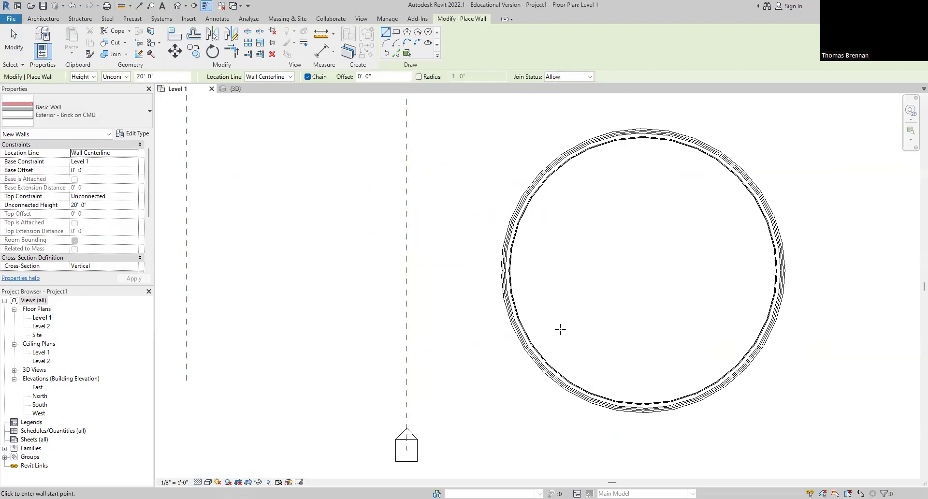
scroll(560, 330, up, 2)
scroll(559, 329, up, 2)
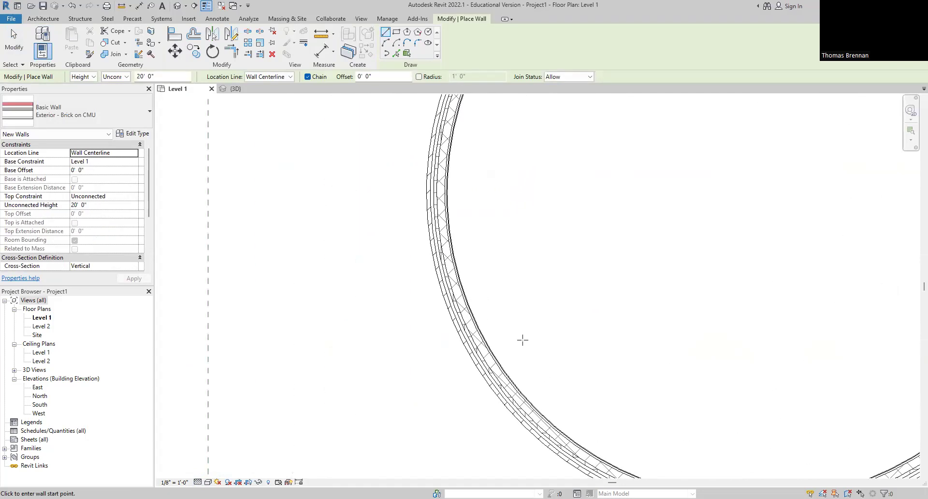
scroll(404, 378, down, 6)
middle_drag(401, 380, 542, 329)
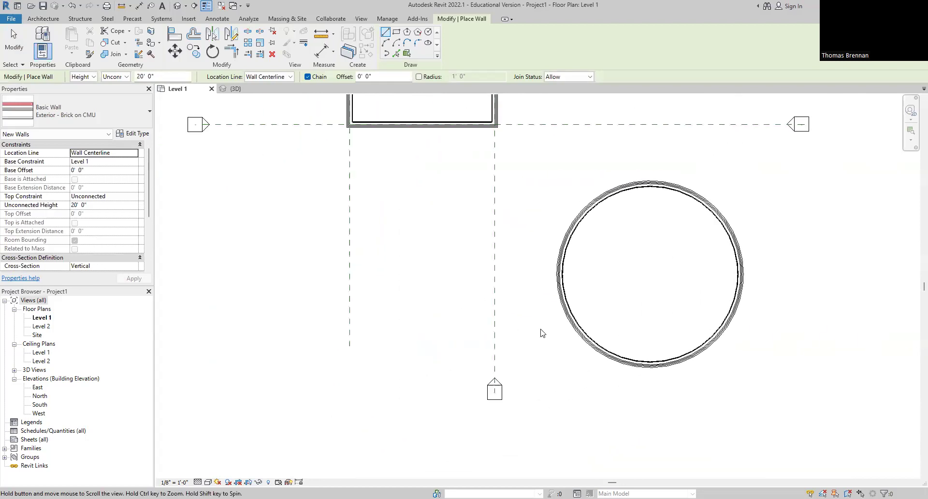
scroll(443, 327, down, 1)
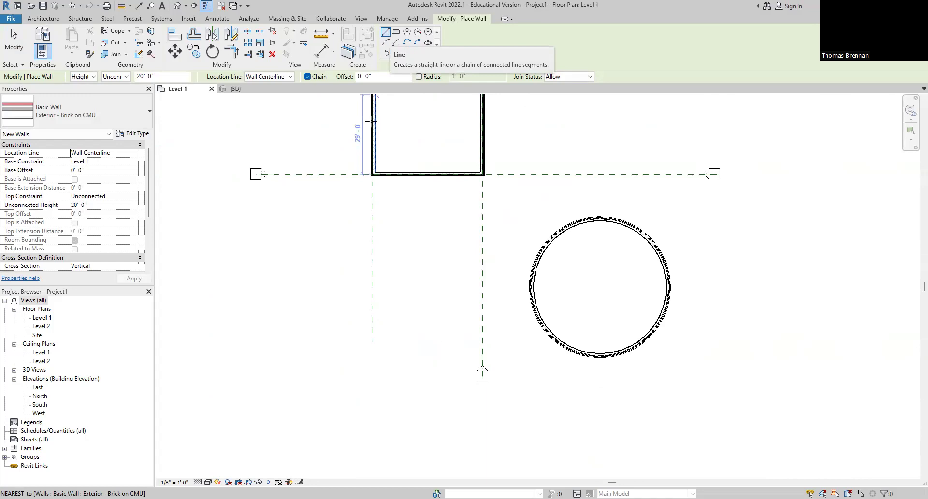
- Draw a closed L-shaped chain of Exterior - Brick on CMU walls west of the circle, starting about 26'-0" south of the horizontal reference plane
click(483, 245)
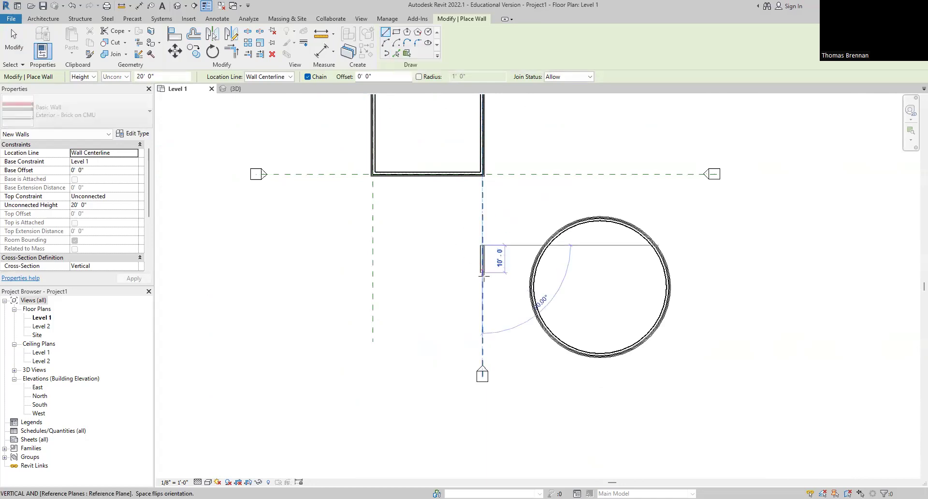
click(483, 358)
click(354, 359)
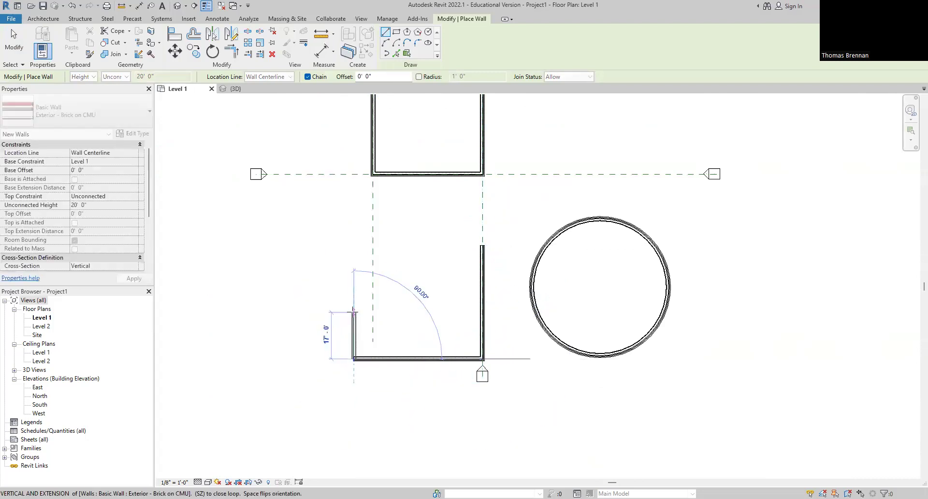
click(354, 294)
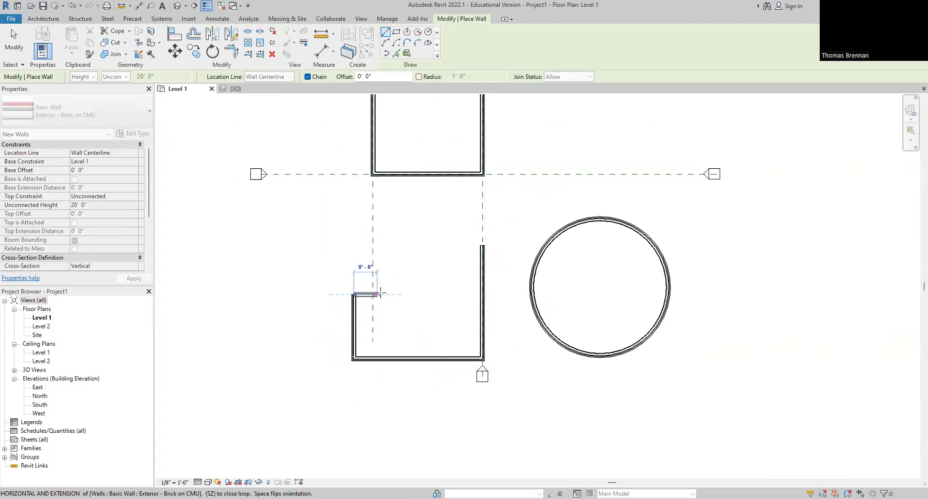
click(419, 294)
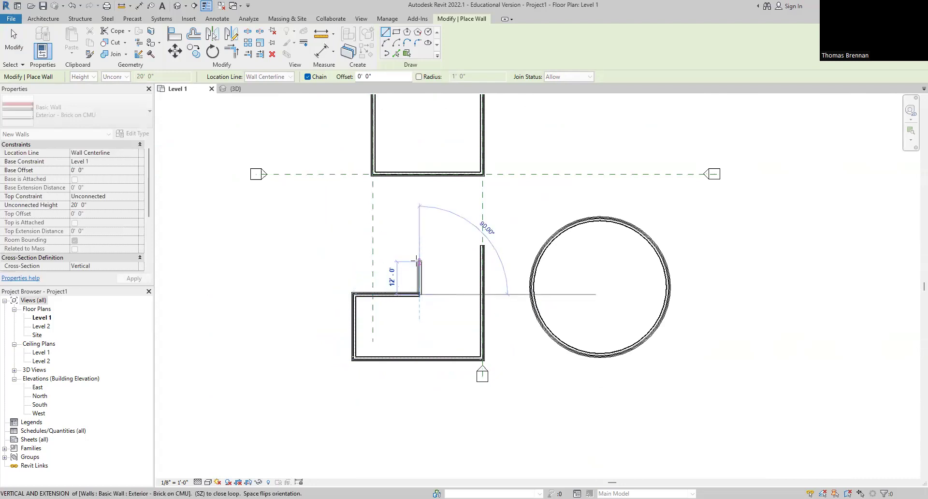
click(420, 245)
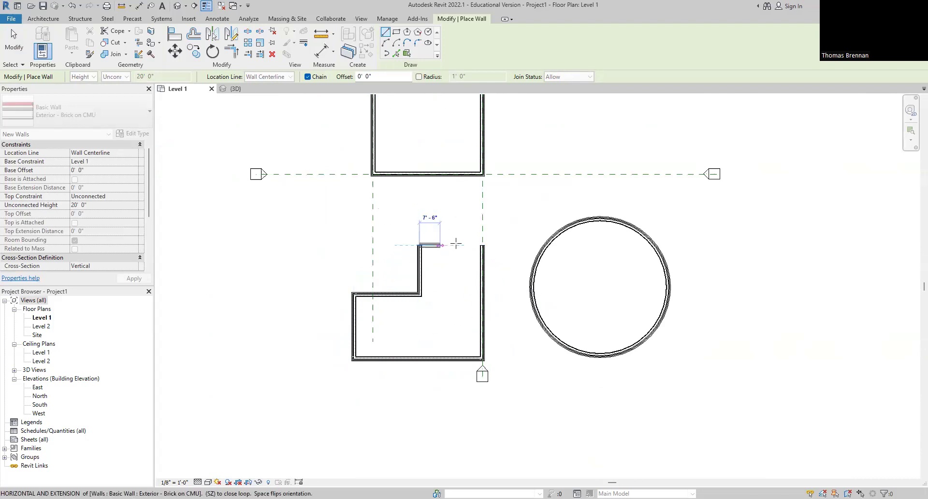
click(484, 245)
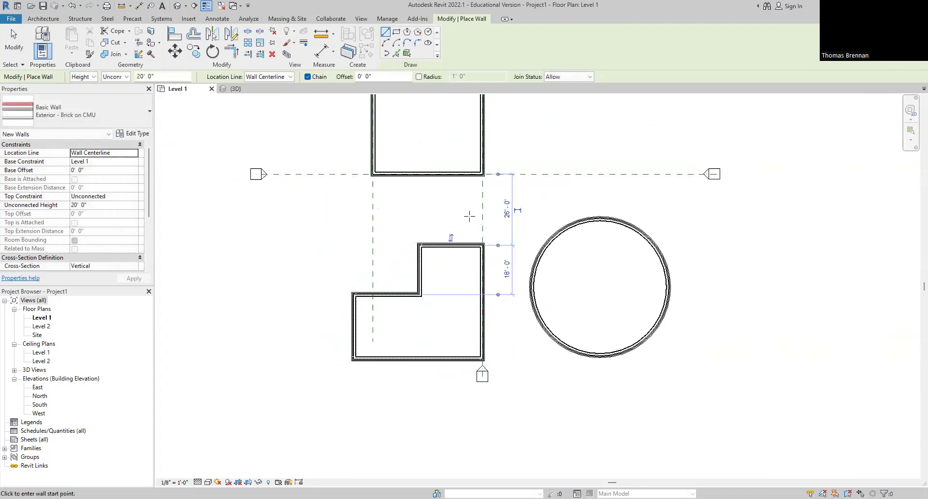
key(Escape)
- Examine the L-shaped walls beside the square and circular walls in 3D, and return to the whole Level 1 plan
click(236, 88)
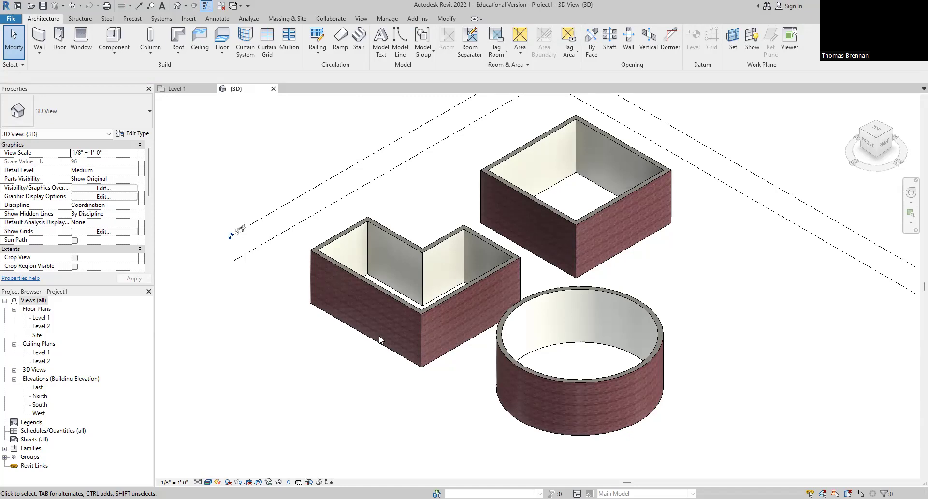
click(188, 89)
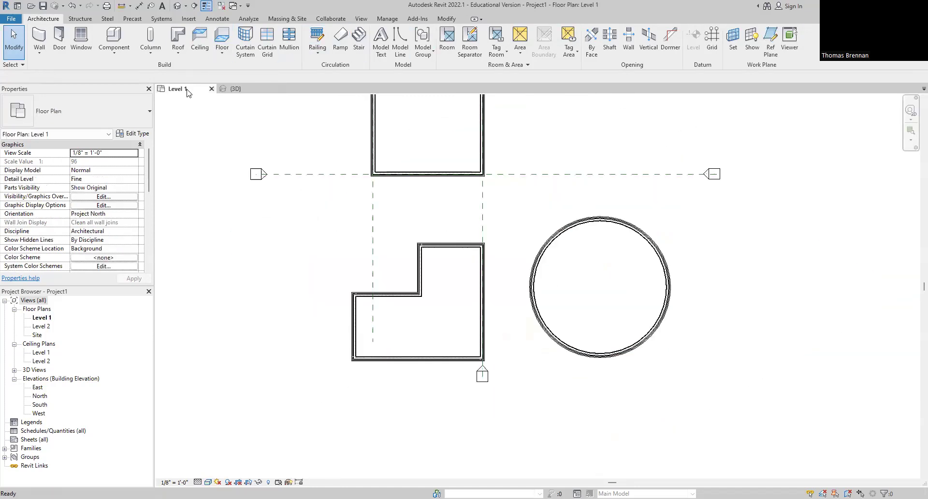
scroll(314, 270, down, 4)
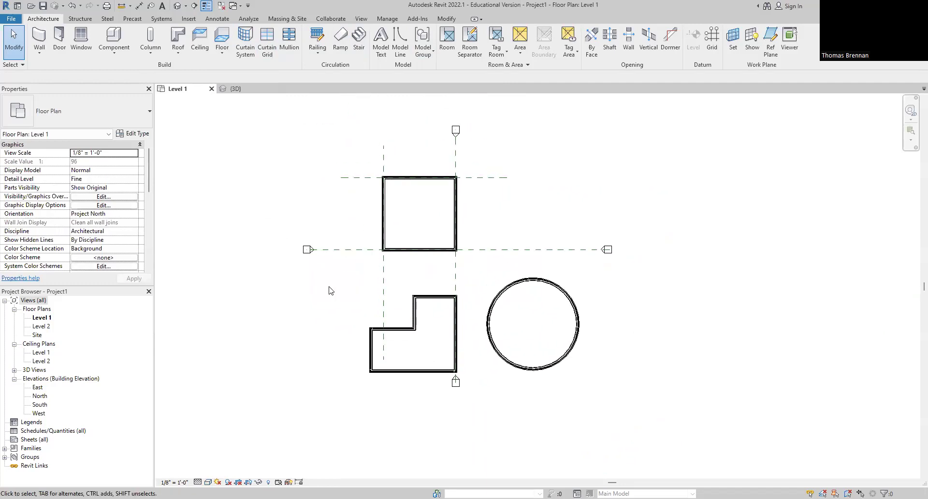
scroll(312, 280, up, 2)
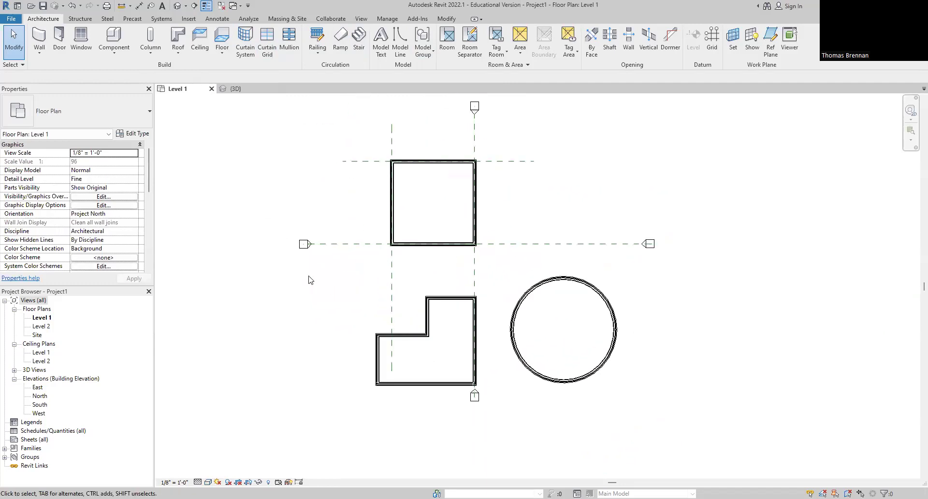
- Save the project on the Desktop as SKETCH PRACTICE - TMB and close it
click(10, 19)
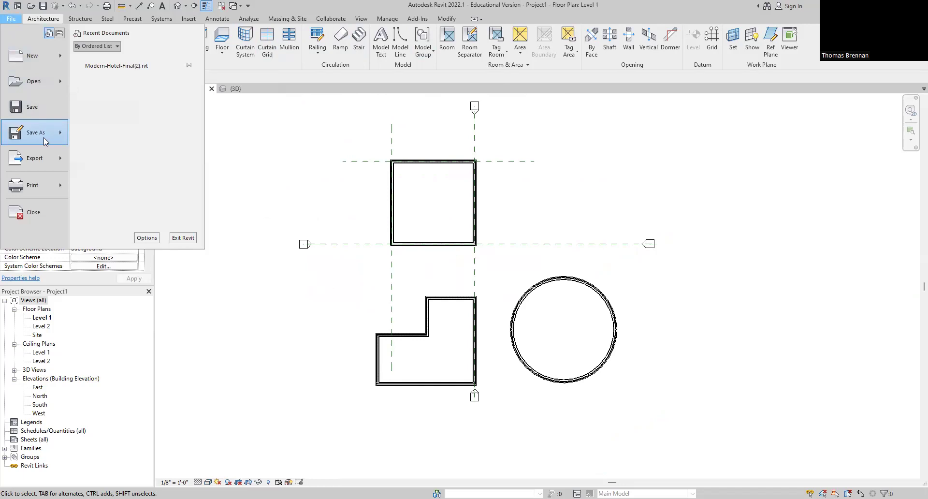
mouse_move(48, 140)
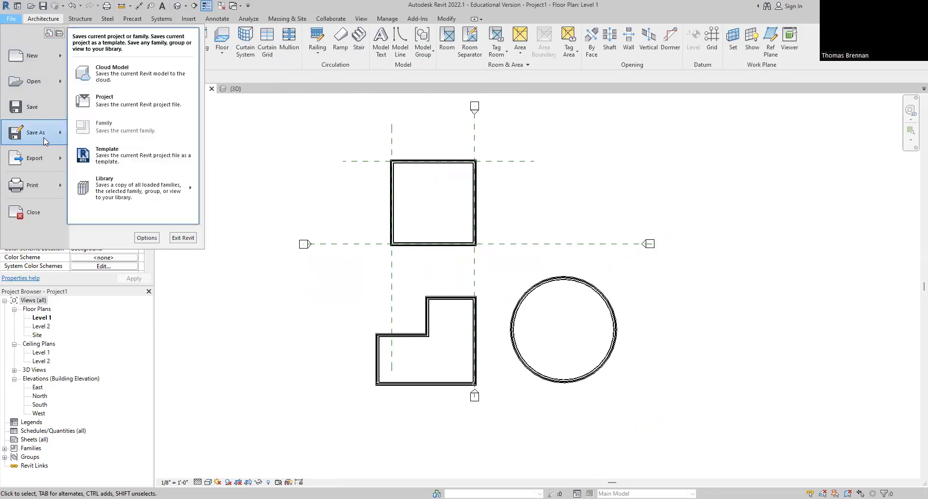
click(124, 101)
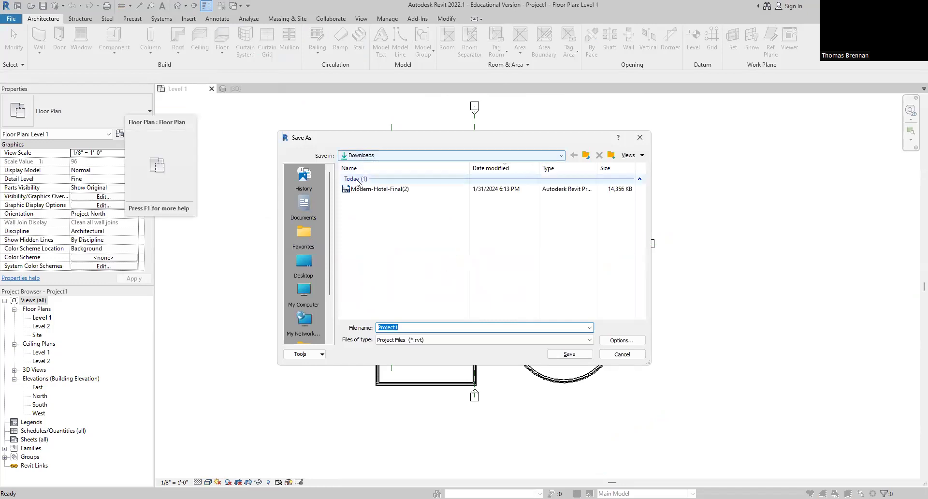
click(305, 261)
double_click(432, 328)
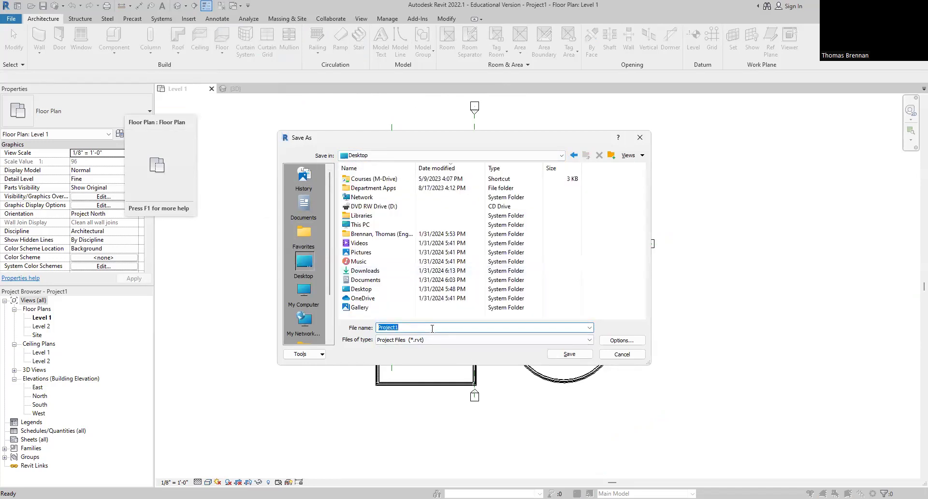
text(SKETCH PRACTICE - TMB)
key(Return)
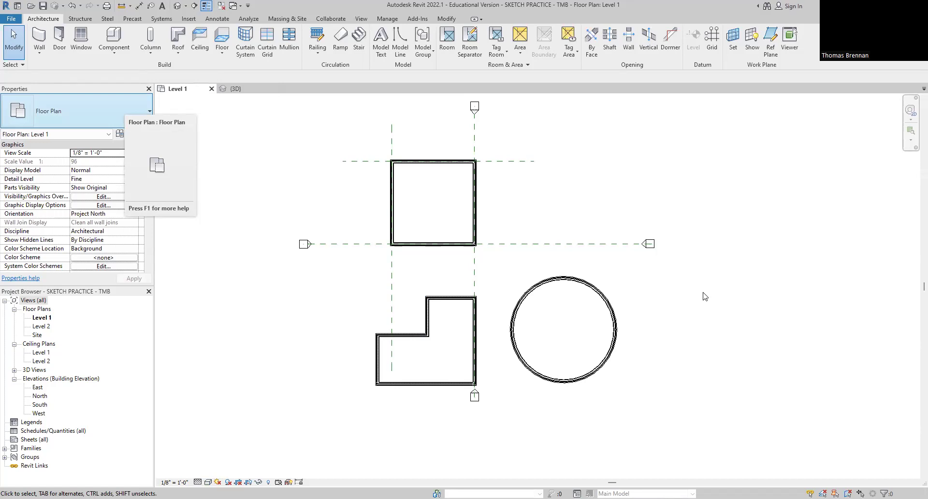
click(13, 21)
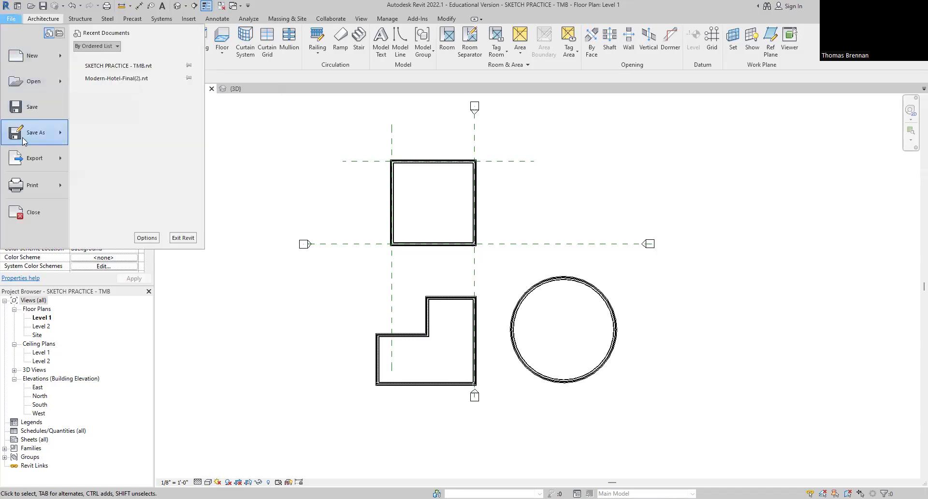
click(35, 211)
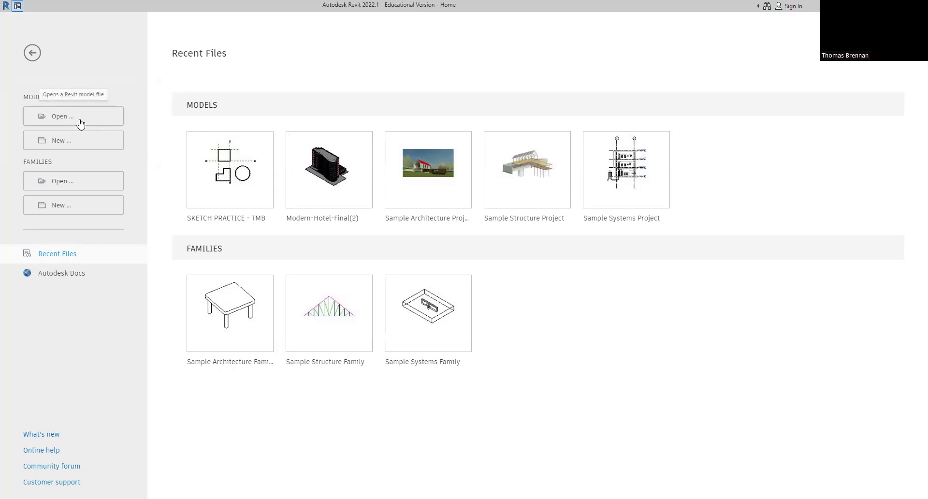
- Create a new project from the template REVIT FLOOR PLAN 1 TEMPLATE(2) in the Downloads folder
click(82, 144)
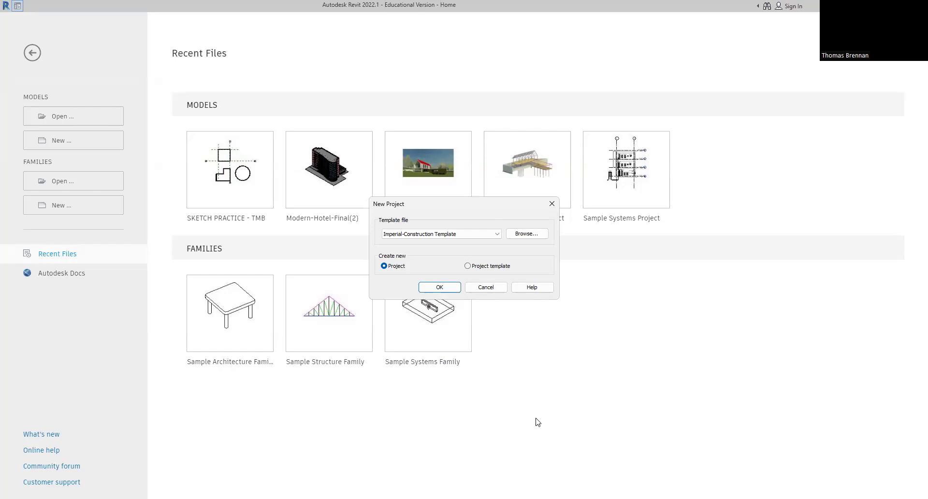
click(519, 235)
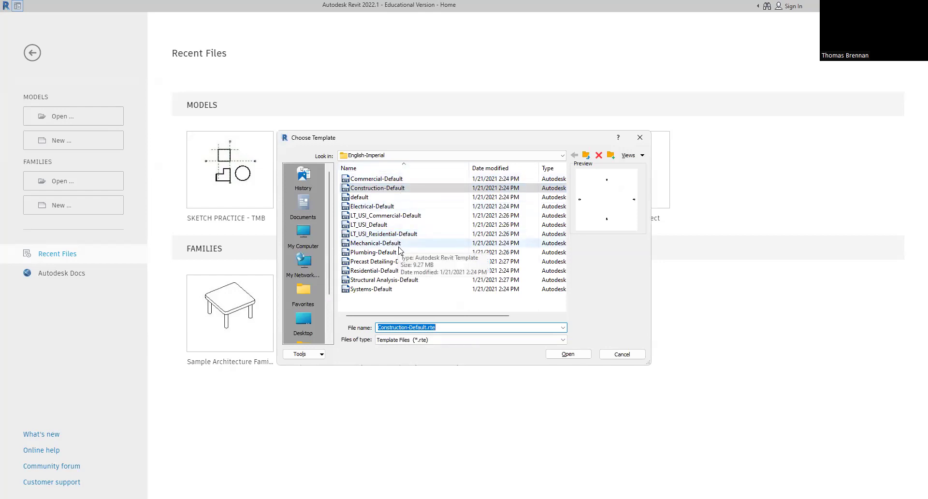
click(301, 323)
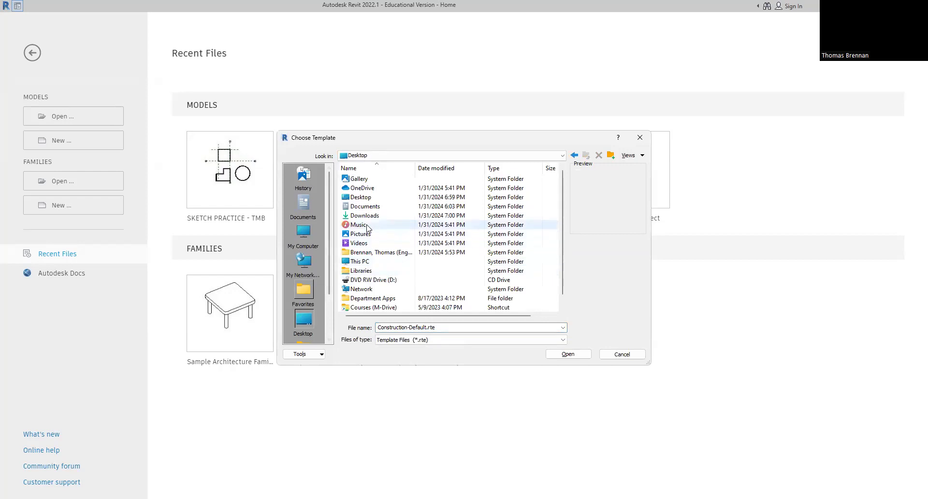
double_click(364, 216)
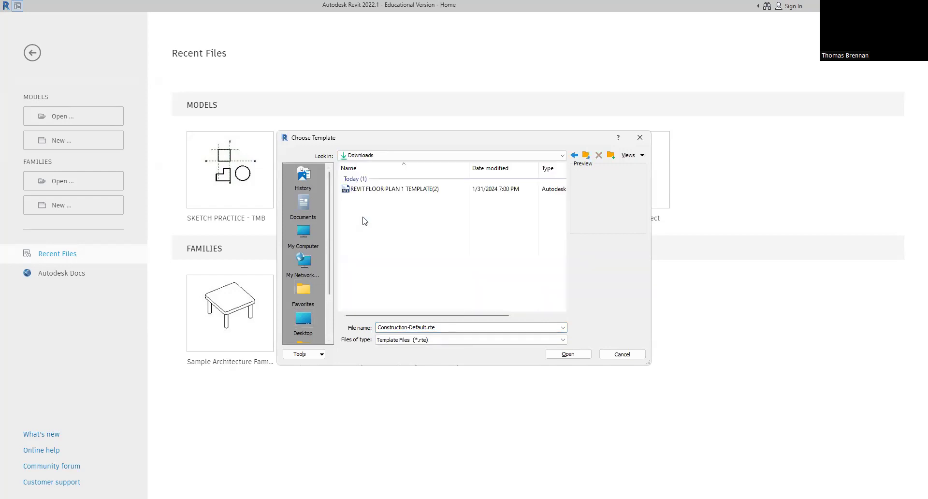
double_click(386, 192)
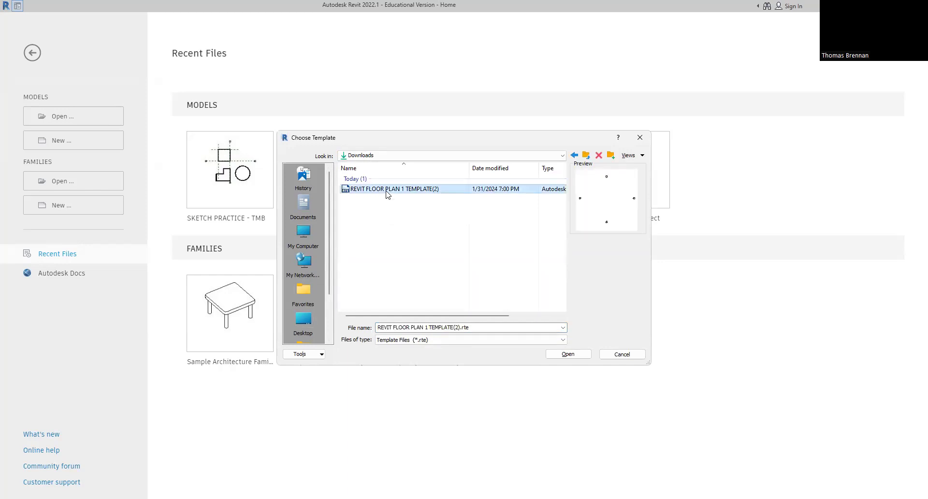
click(440, 287)
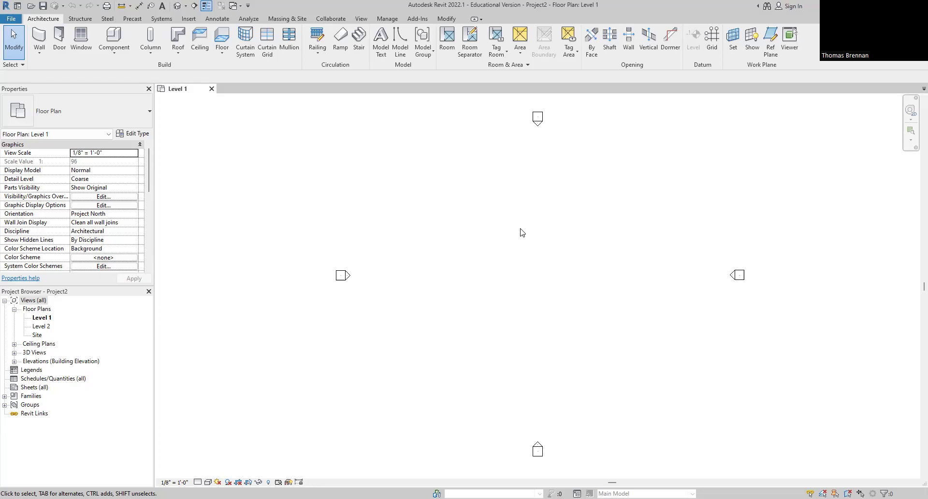
click(189, 19)
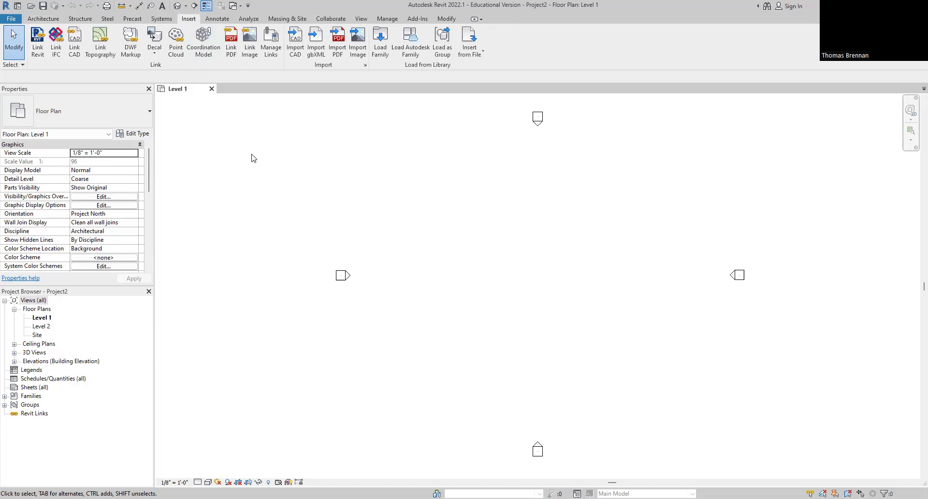
click(75, 43)
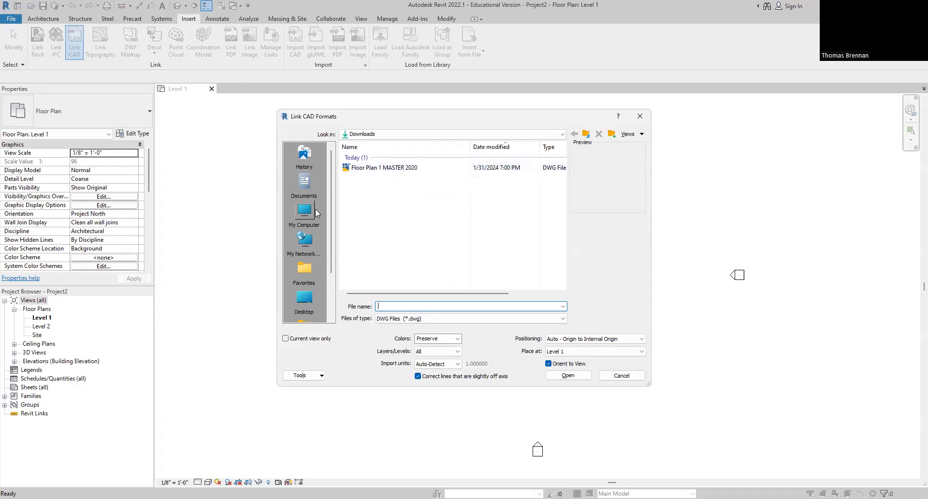
click(305, 301)
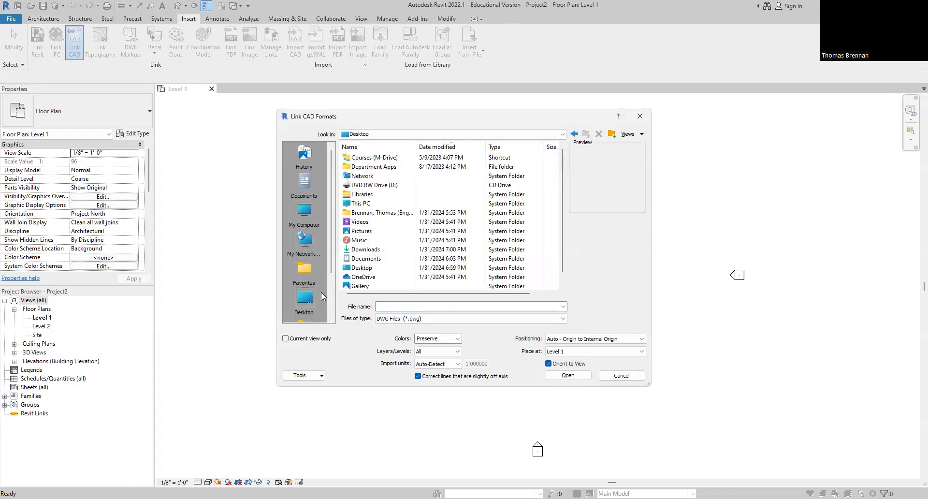
click(365, 250)
double_click(365, 250)
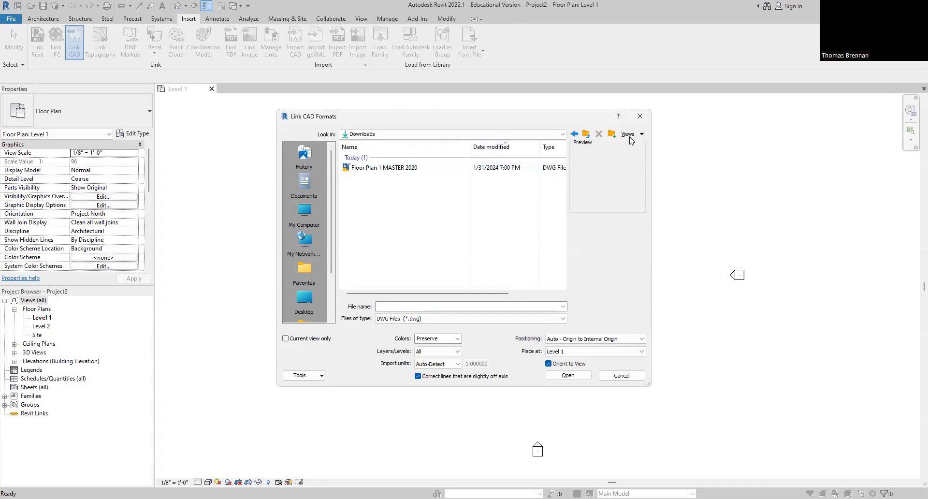
click(638, 117)
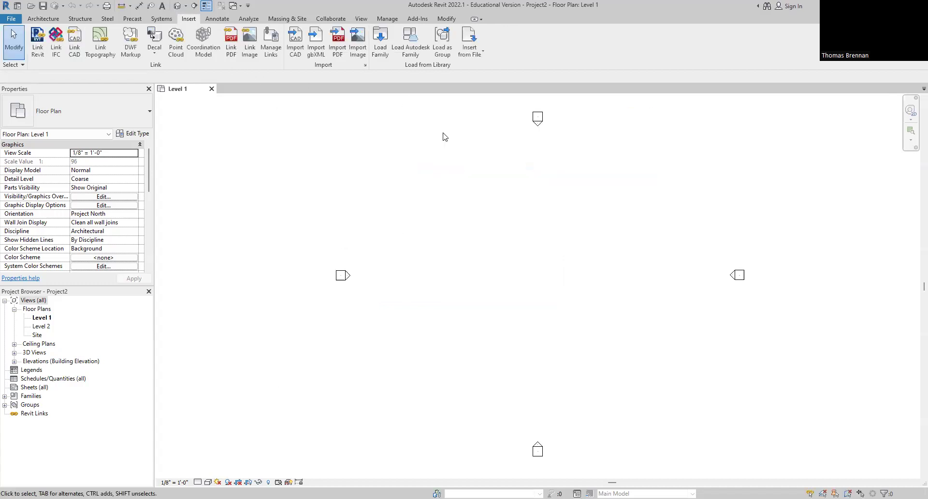
click(296, 48)
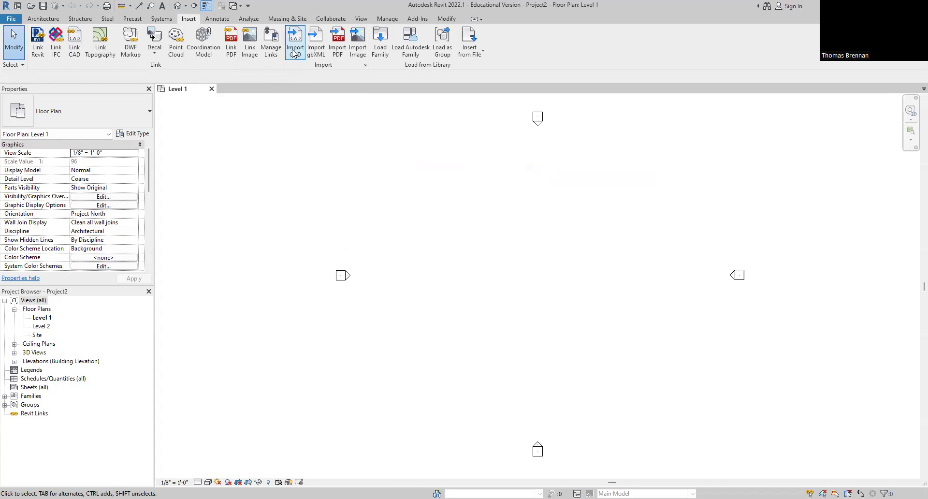
click(75, 47)
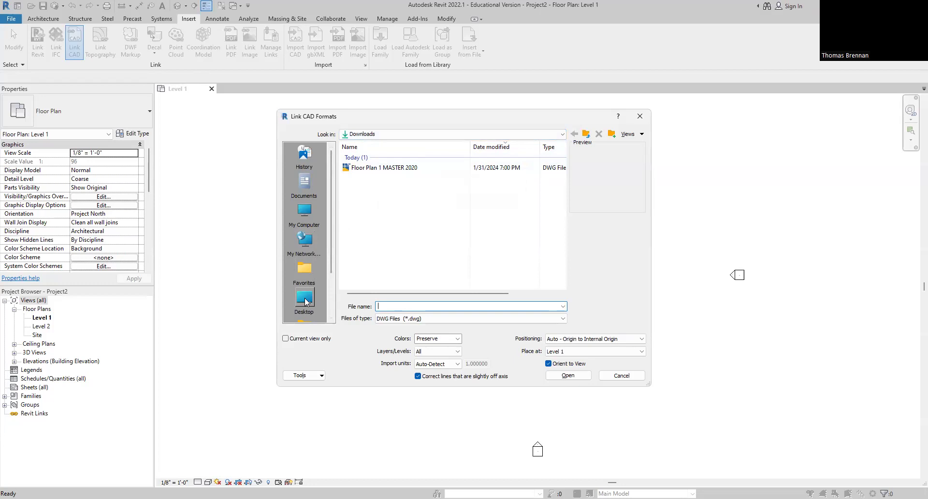
click(639, 116)
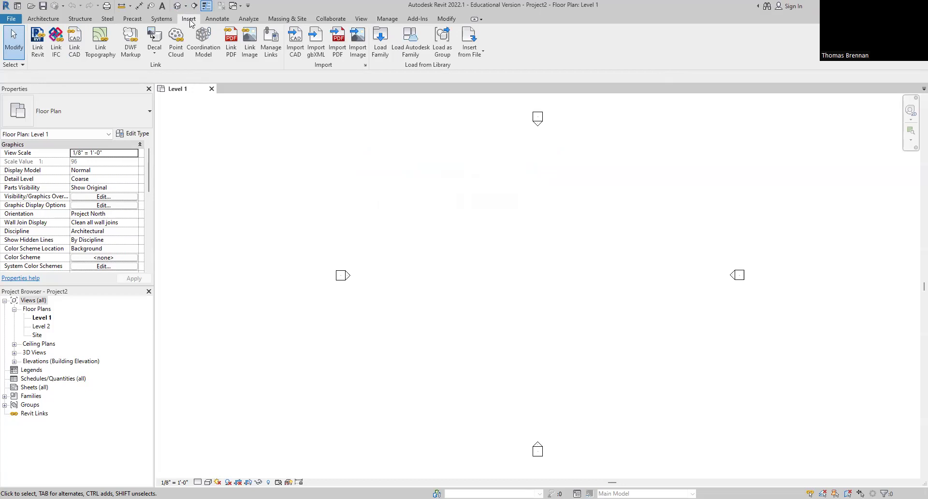
- Link the CAD drawing Floor Plan 1 MASTER 2020 from Downloads into the Level 1 plan, for the current view only
click(76, 48)
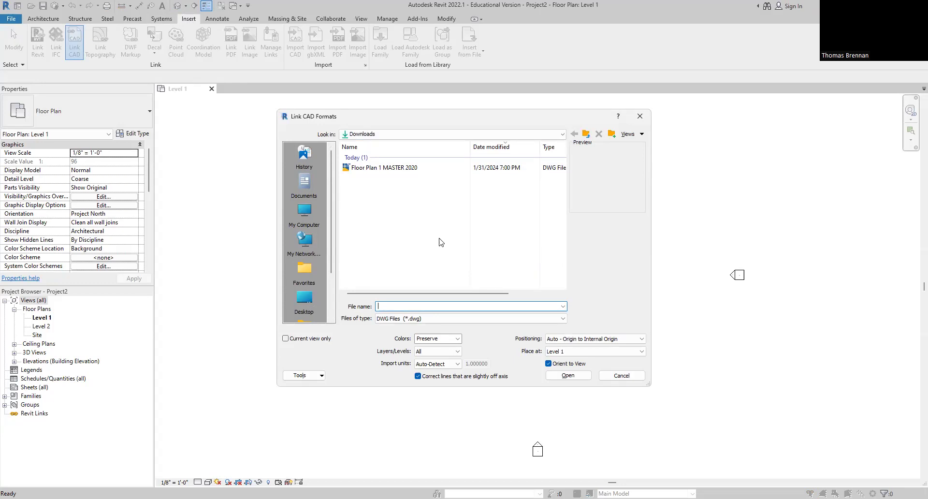
click(388, 168)
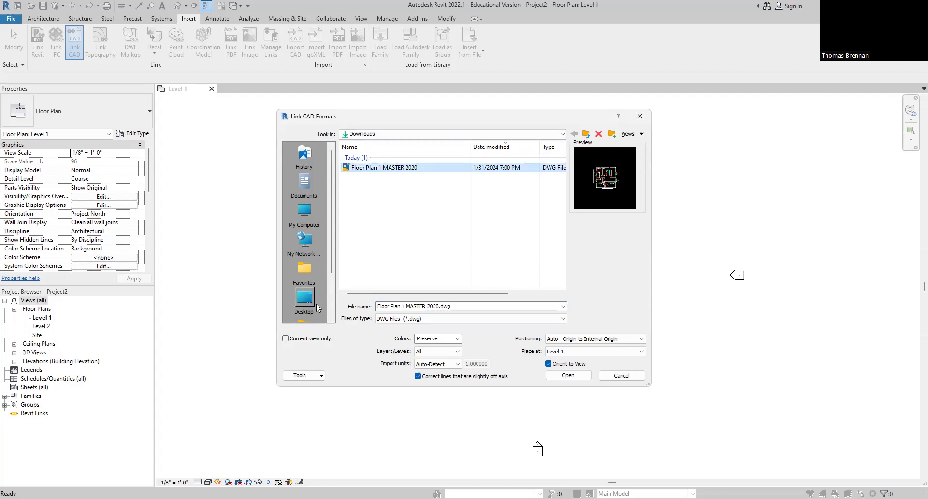
click(286, 339)
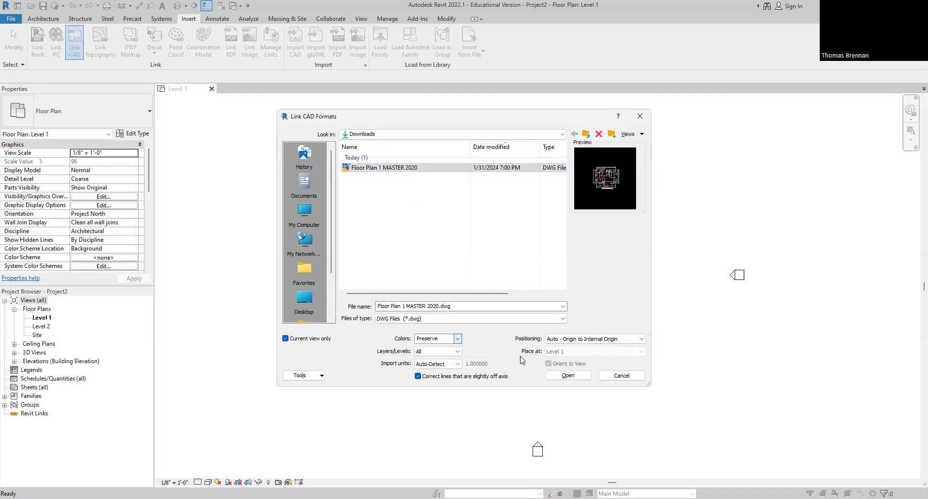
click(568, 376)
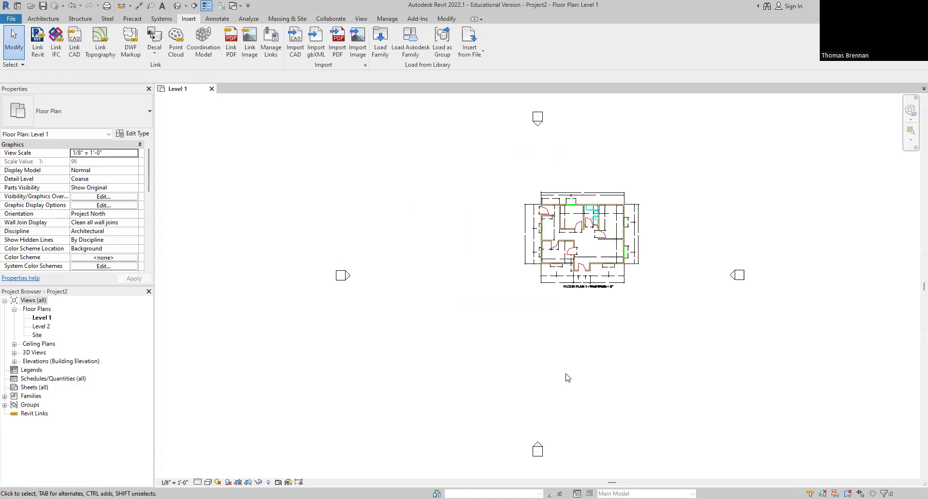
scroll(655, 248, up, 5)
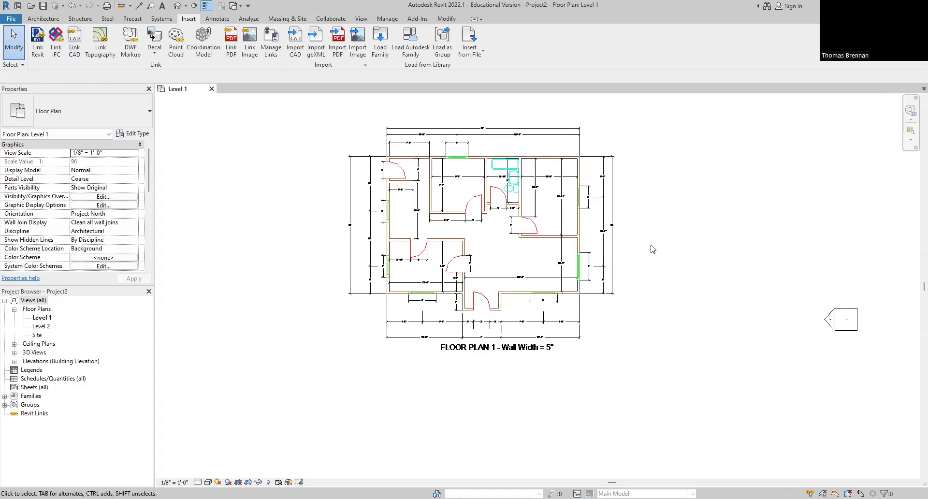
middle_drag(653, 249, 695, 312)
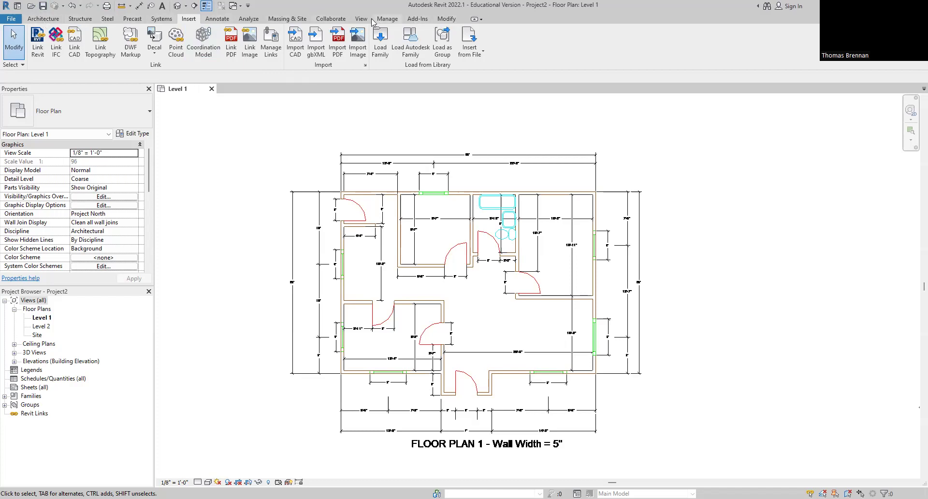
- Start the Wall command with the type Exterior Wall - 5" and set the Level 1 plan's detail level to Fine
click(44, 19)
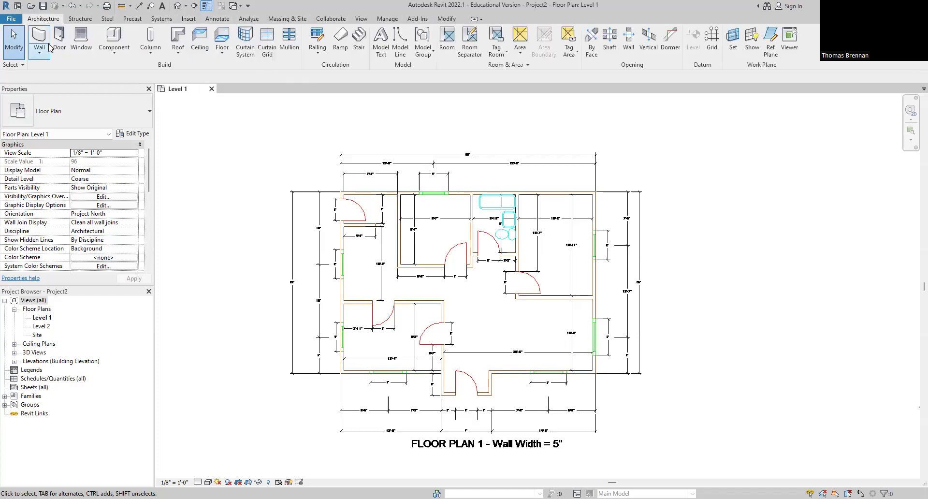
click(39, 37)
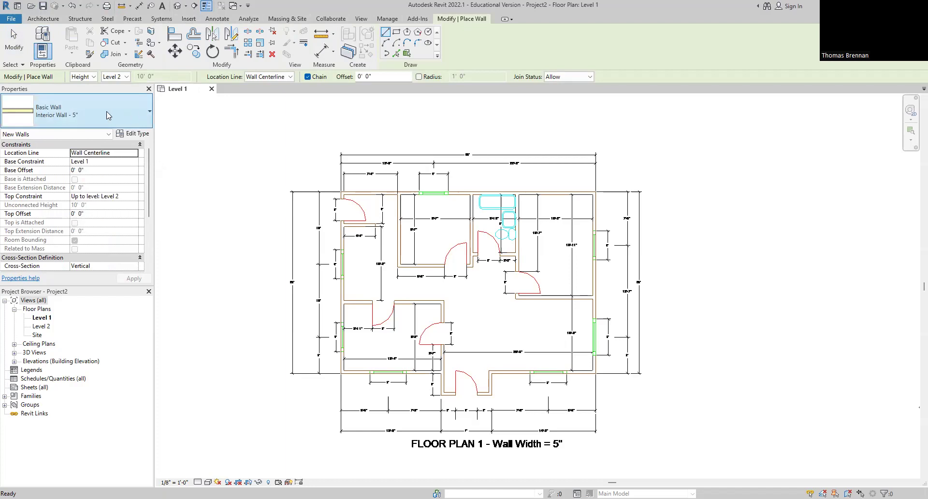
click(149, 114)
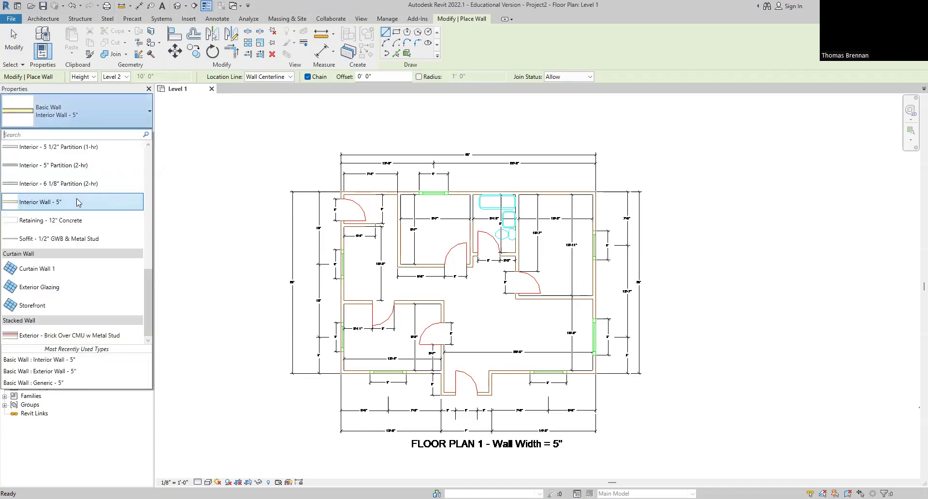
scroll(77, 203, up, 1)
scroll(77, 202, up, 4)
scroll(78, 202, up, 2)
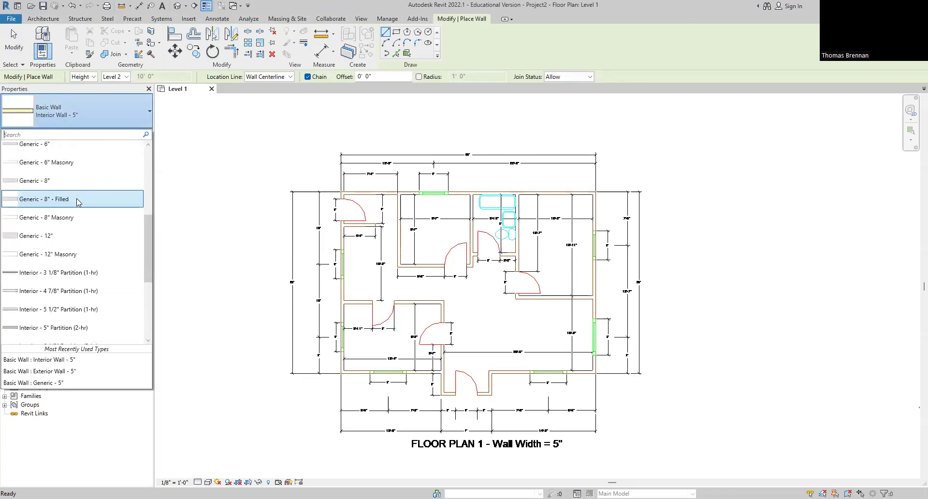
scroll(78, 202, up, 4)
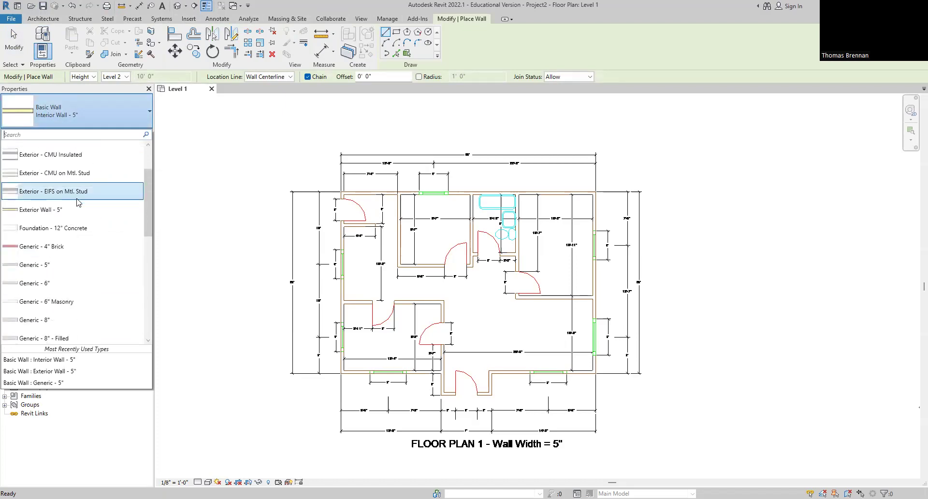
click(40, 211)
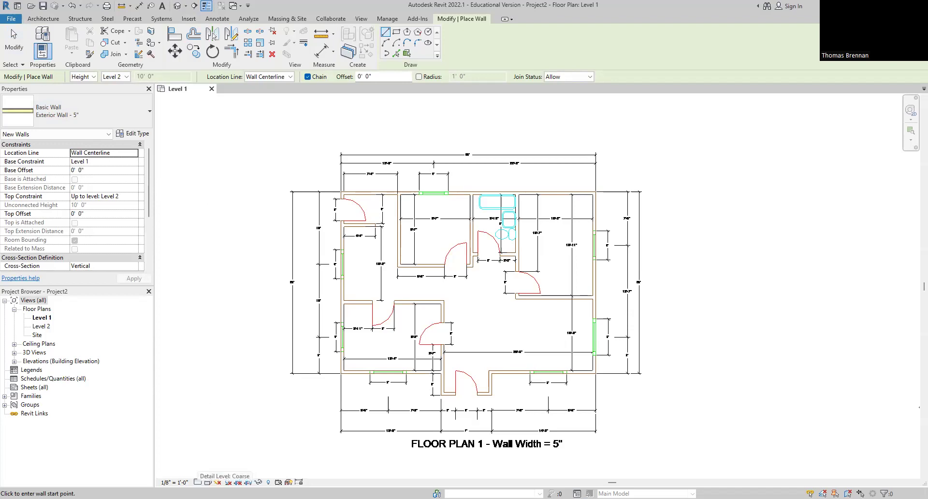
click(198, 482)
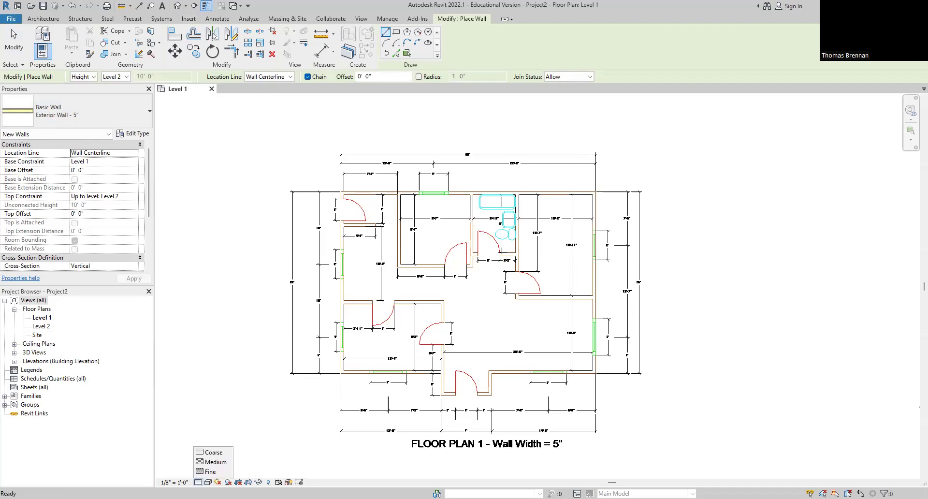
click(203, 473)
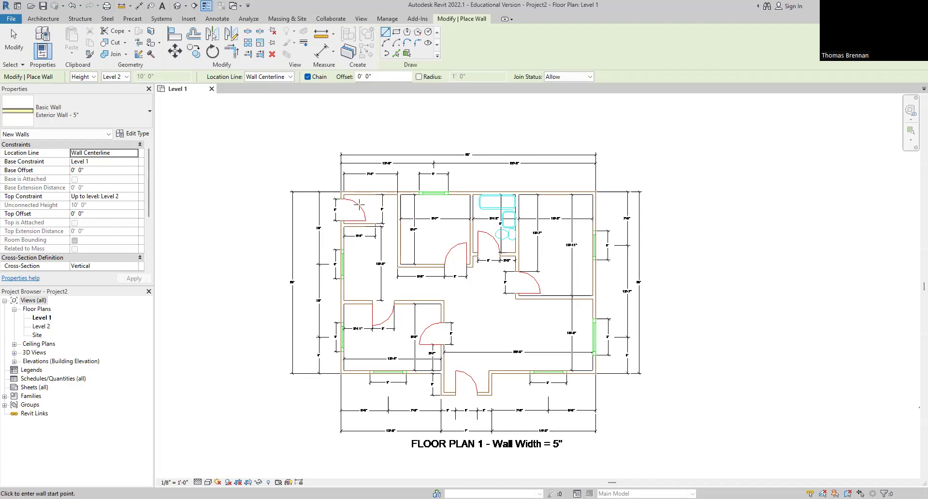
- Draw the north exterior wall on its centerline over the linked floor plan, from the northwest corner to the northeast corner
scroll(360, 203, up, 3)
scroll(360, 203, up, 2)
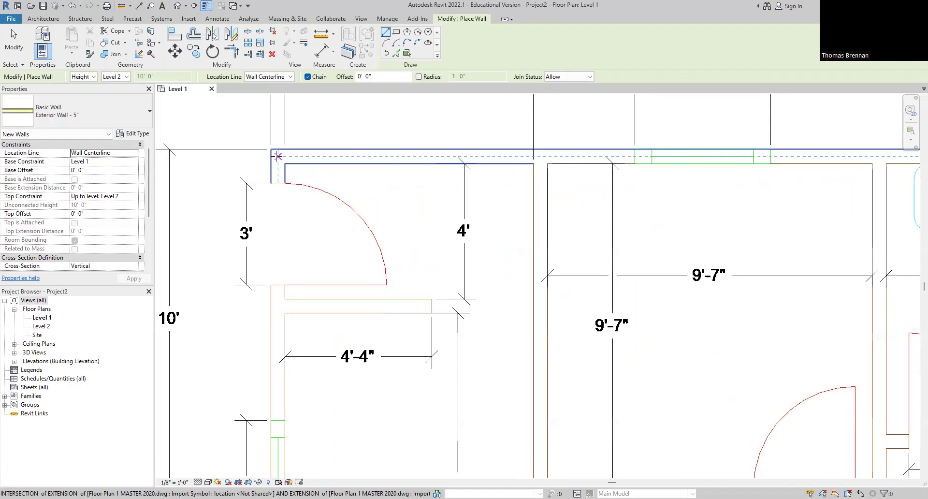
click(277, 155)
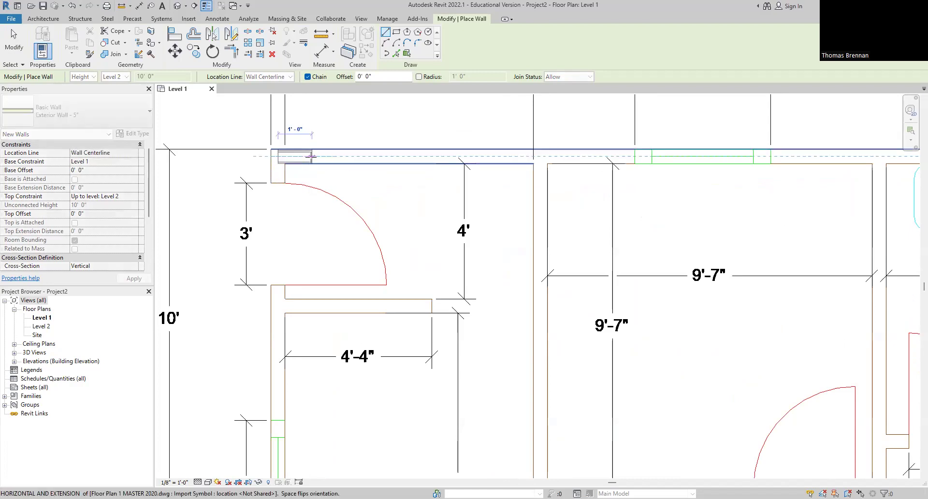
scroll(306, 156, up, 5)
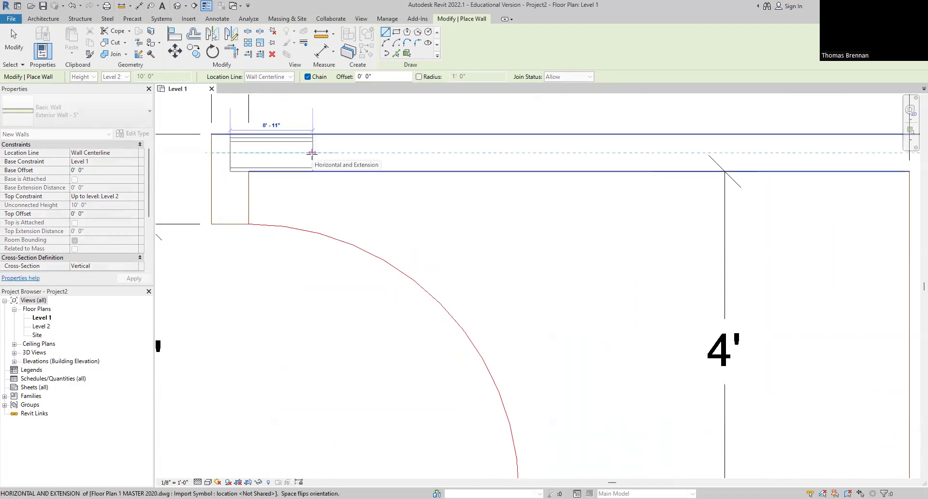
scroll(312, 153, down, 6)
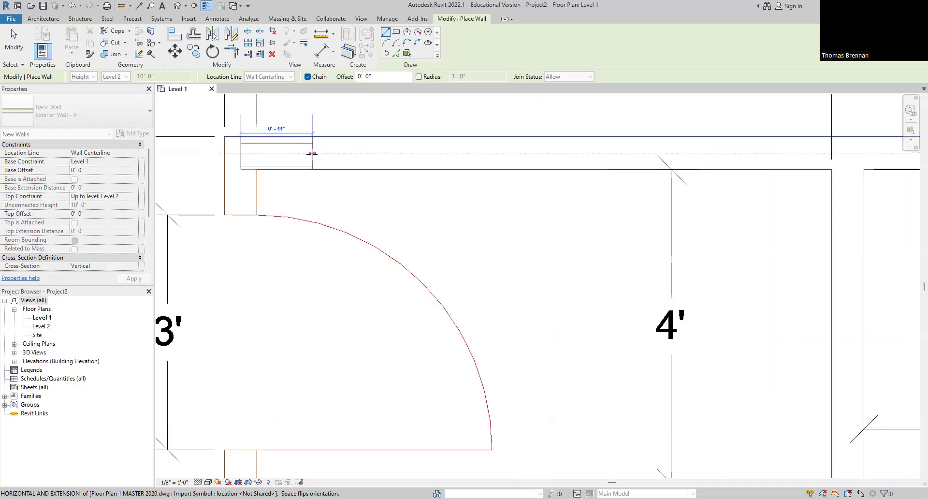
scroll(450, 160, down, 4)
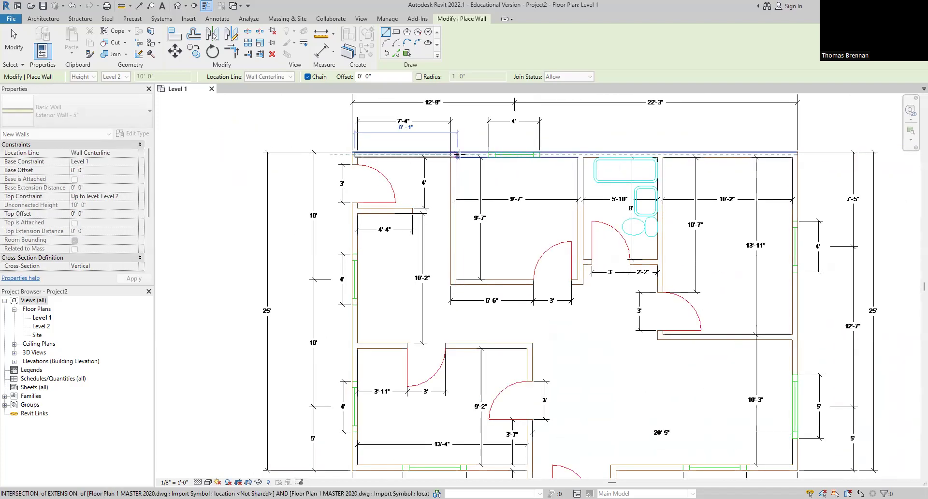
middle_drag(460, 160, 318, 186)
scroll(604, 182, up, 6)
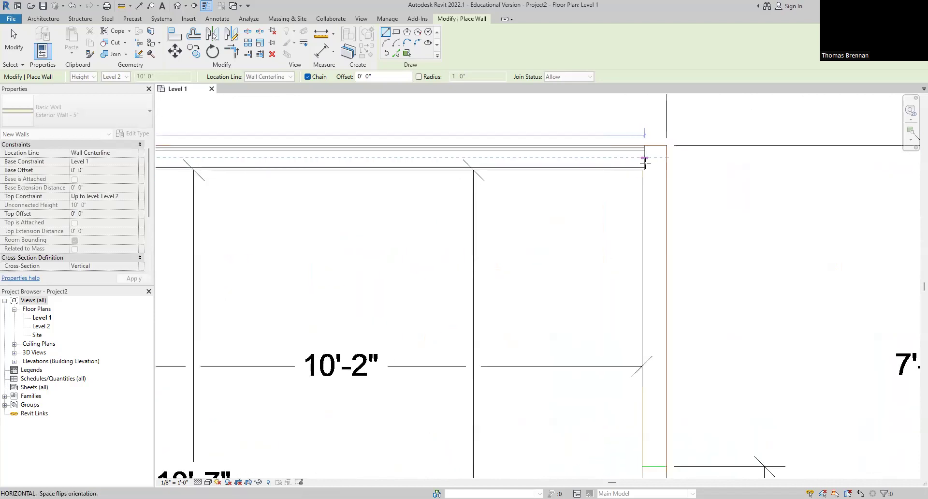
click(654, 158)
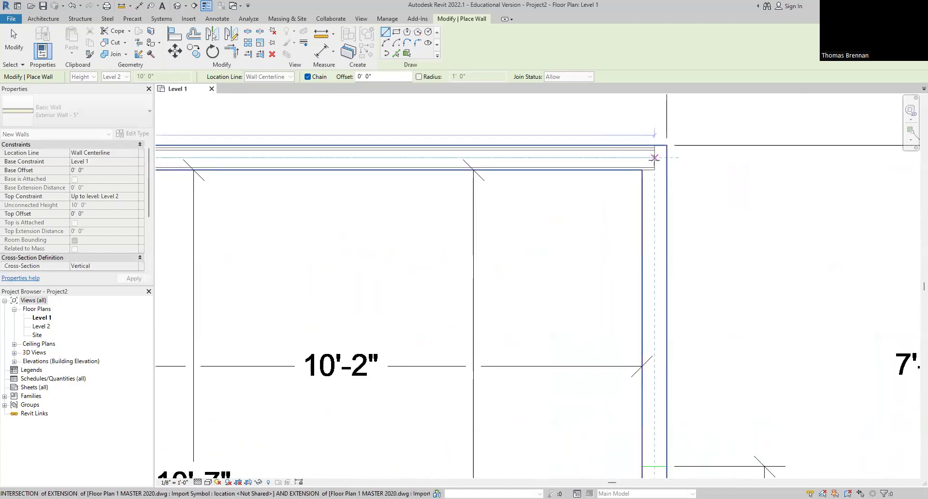
- Draw the east exterior wall on its centerline over the linked plan, from the northeast corner to the southeast corner
scroll(647, 203, down, 6)
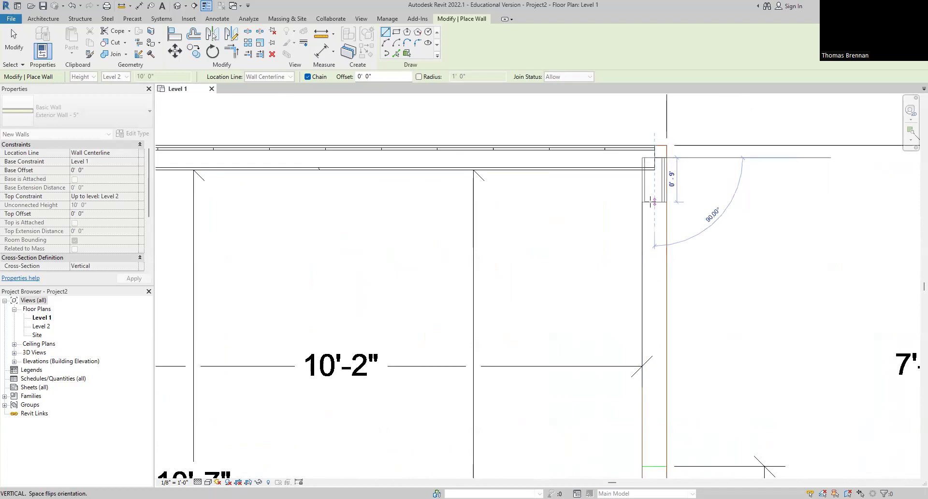
scroll(641, 227, down, 3)
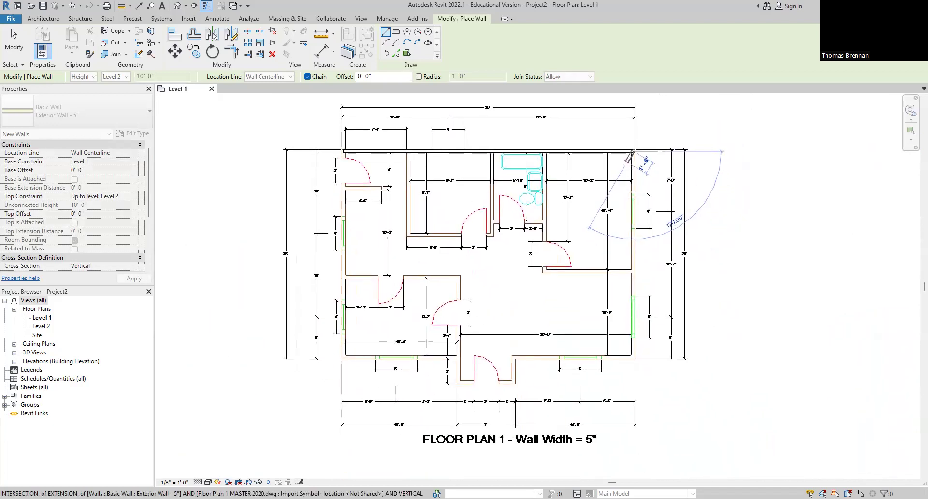
scroll(632, 358, up, 6)
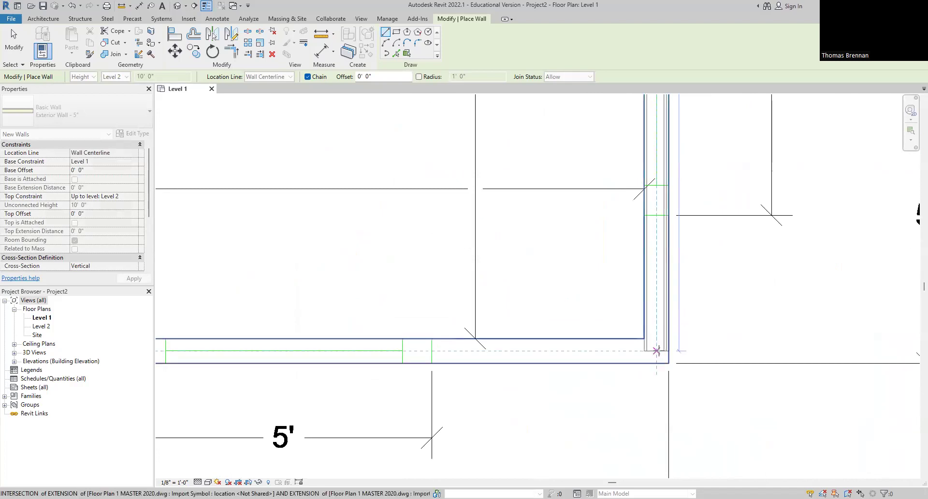
click(656, 350)
- Continue the exterior wall west along the linked plan's south side to the east corner of the entry projection
scroll(512, 355, down, 5)
middle_drag(508, 354, 693, 318)
scroll(530, 337, up, 5)
scroll(567, 327, up, 1)
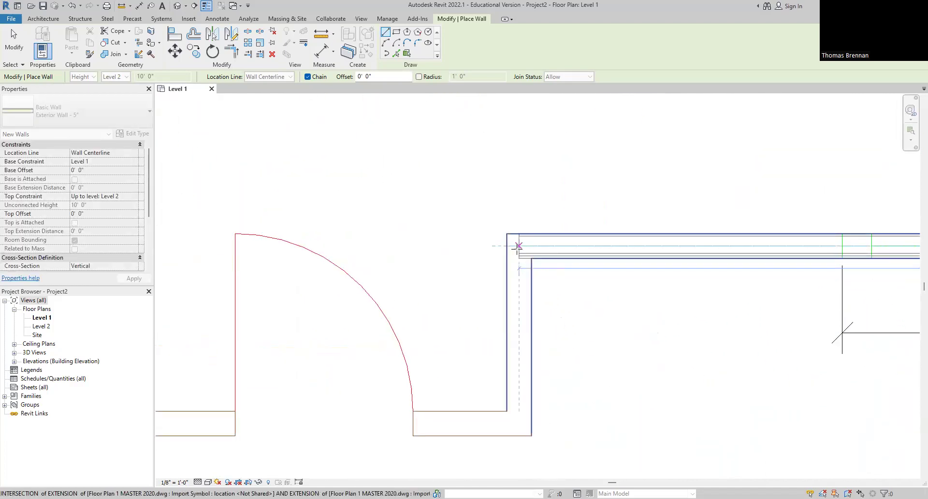
click(519, 245)
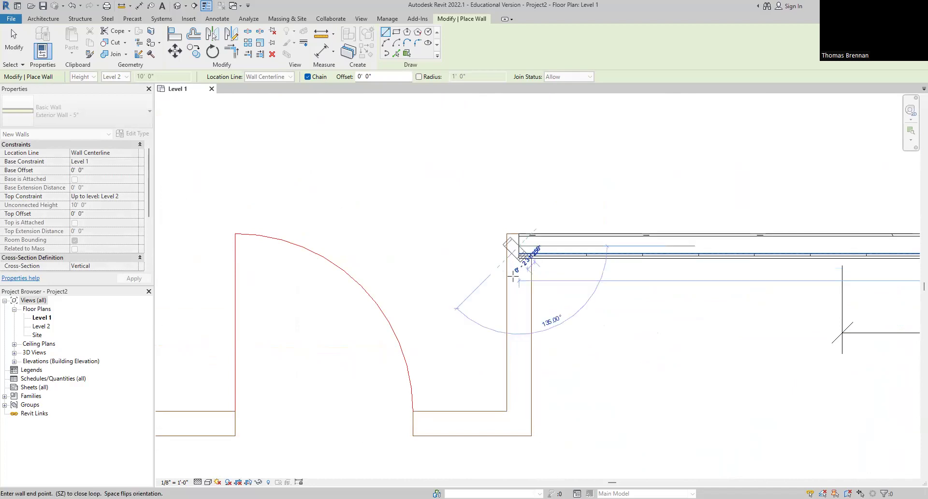
- Trace the east, south and west walls of the entry projection on their centerlines, running straight across the door opening
click(518, 424)
scroll(420, 424, down, 2)
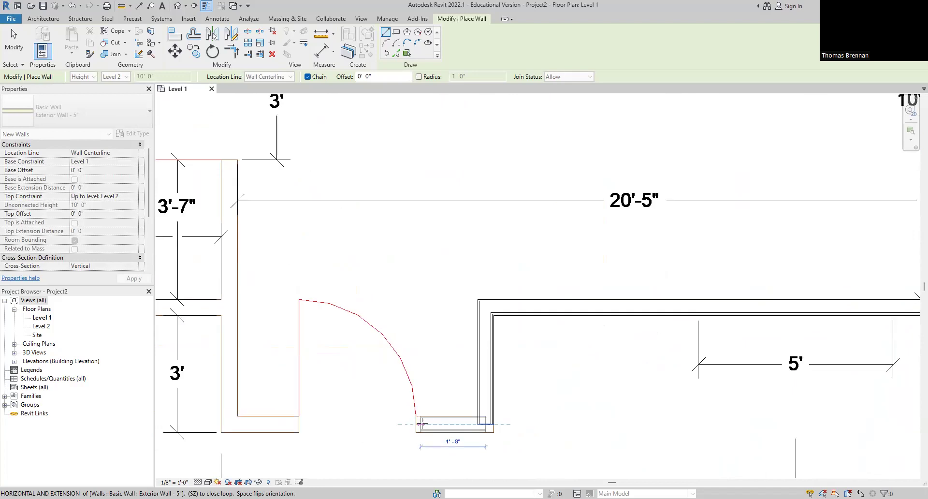
middle_drag(283, 424, 460, 392)
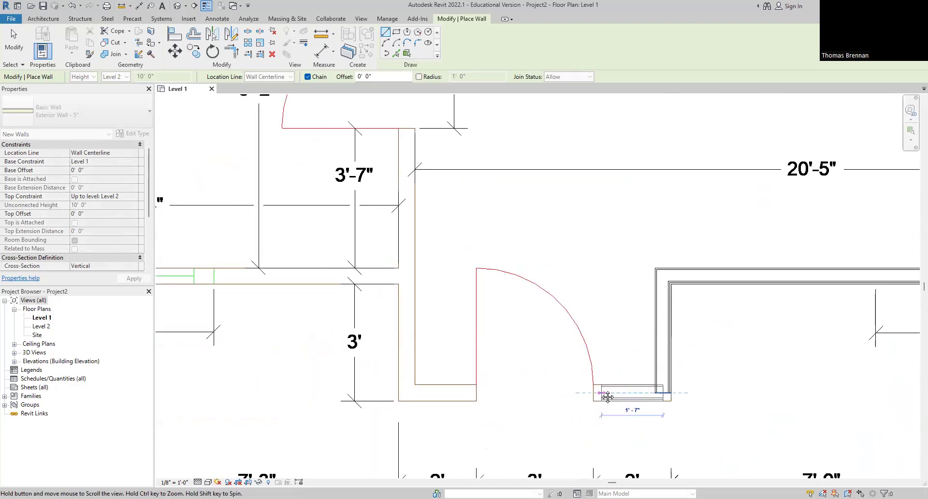
click(407, 386)
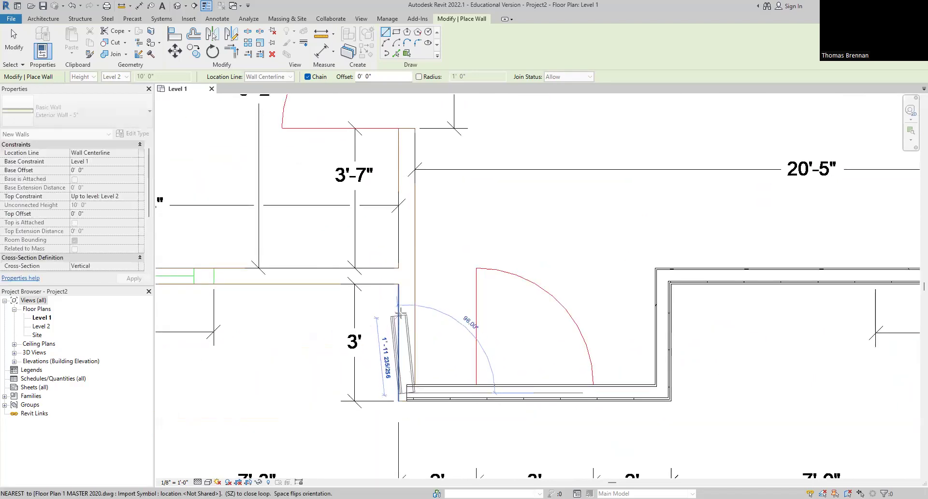
click(407, 276)
- Draw the remaining south exterior wall from the entry projection west to the southwest corner, 13'-9" long
scroll(407, 275, down, 3)
middle_drag(379, 276, 614, 321)
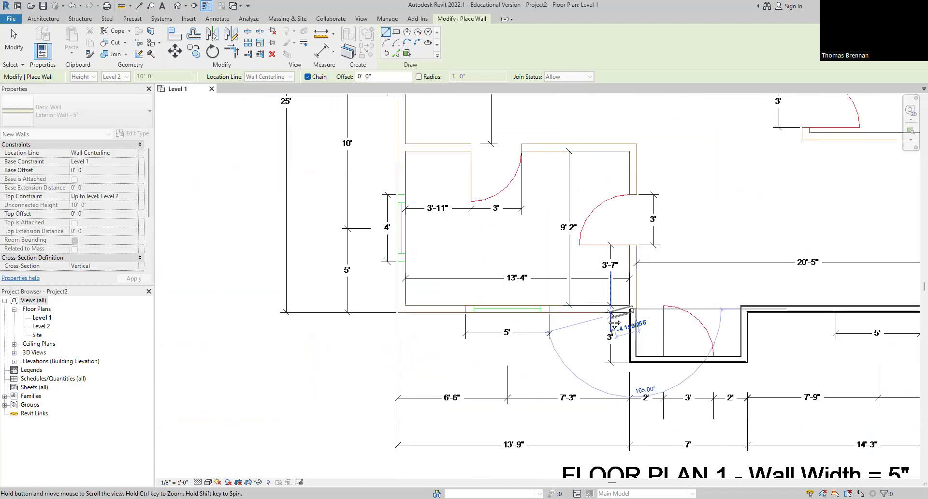
scroll(409, 312, up, 5)
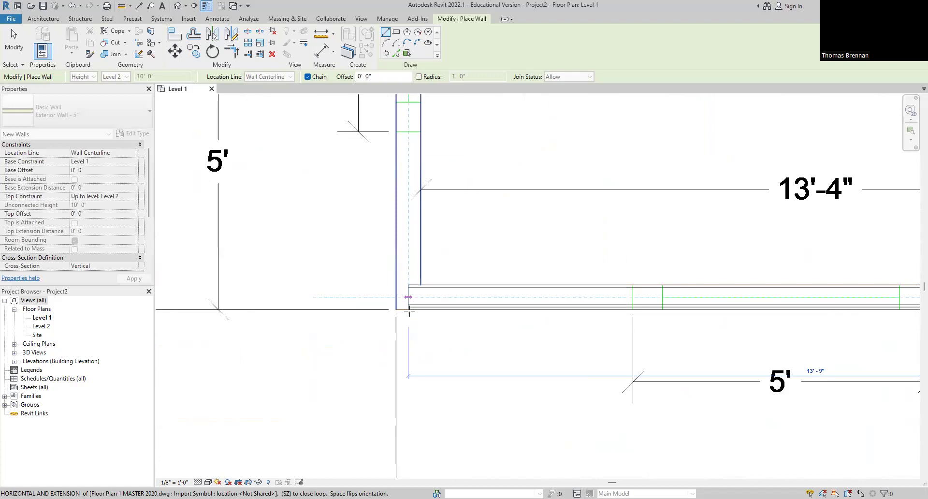
click(409, 297)
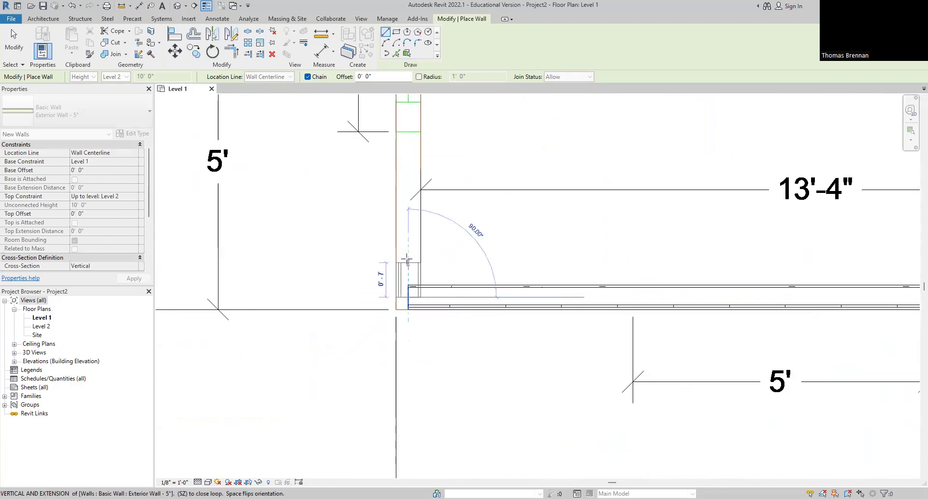
- Draw the west exterior wall up to the northwest corner to close the exterior loop, and end the Wall command
scroll(406, 261, down, 5)
middle_drag(352, 275, 393, 374)
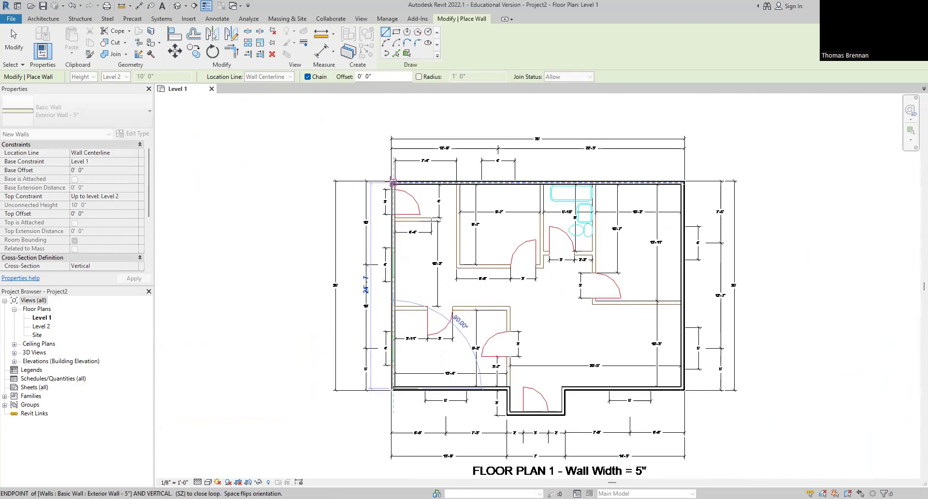
scroll(393, 183, up, 5)
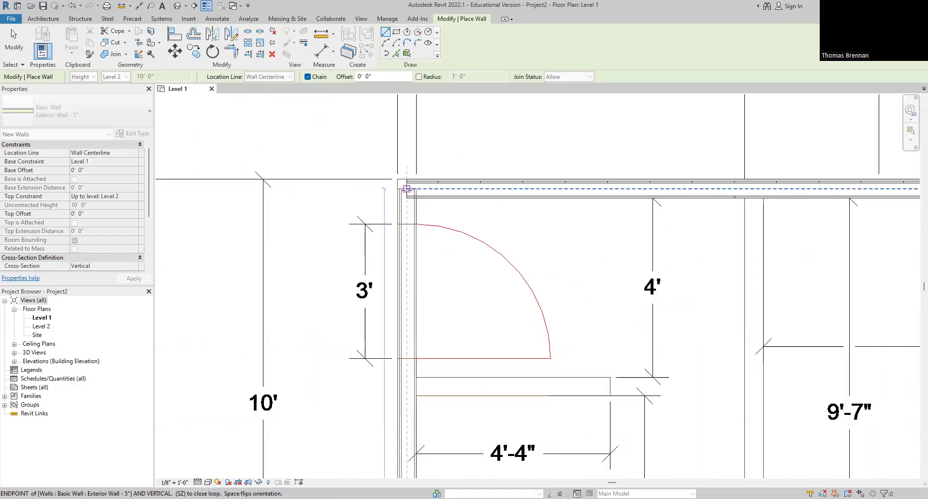
click(407, 188)
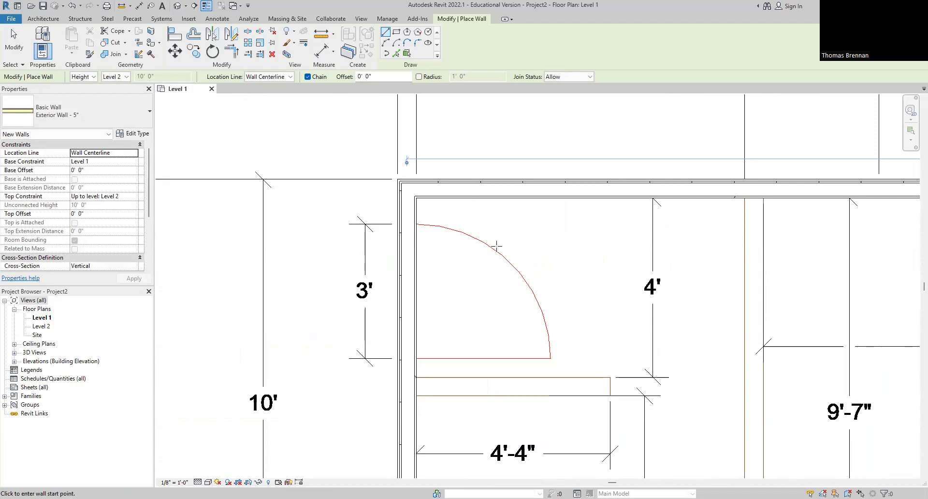
key(Escape)
key(Escape)
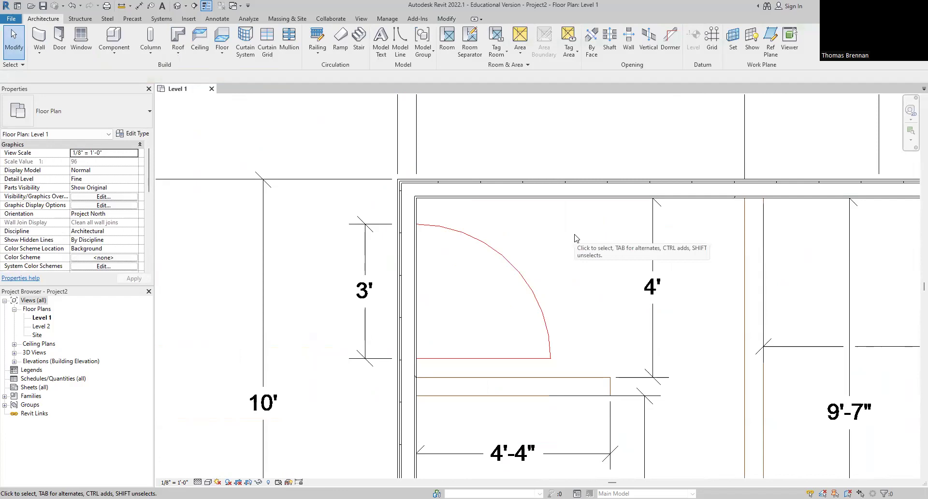
- Open the default 3D view and examine the exterior walls from the front
click(177, 8)
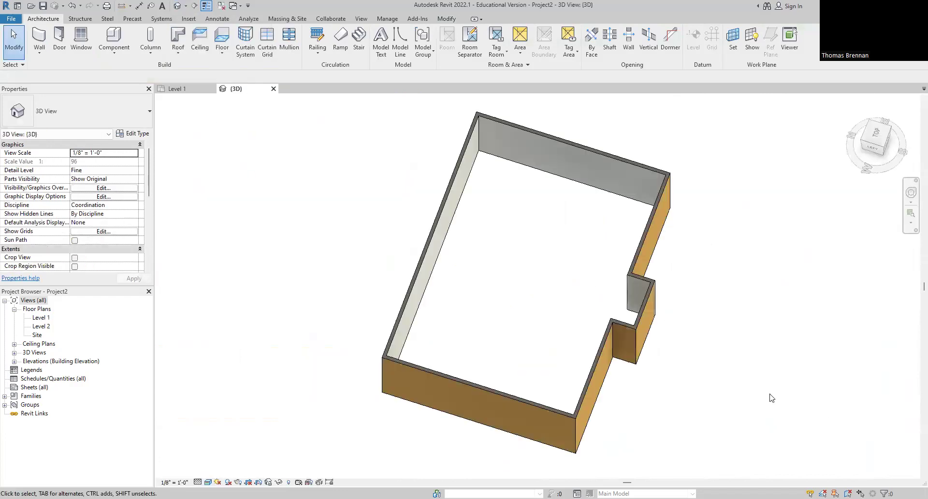
shift+middle_drag(772, 397, 588, 250)
scroll(652, 428, up, 1)
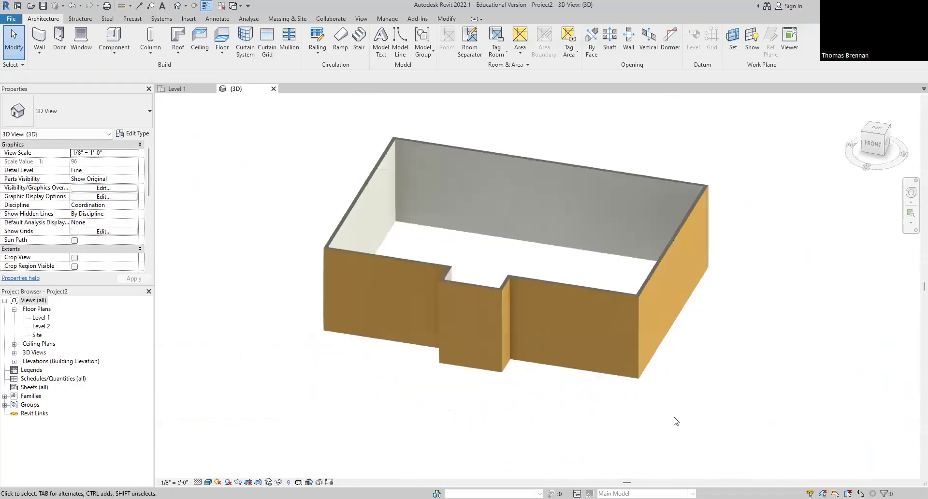
scroll(676, 422, up, 2)
scroll(675, 422, down, 2)
shift+middle_drag(659, 429, 720, 418)
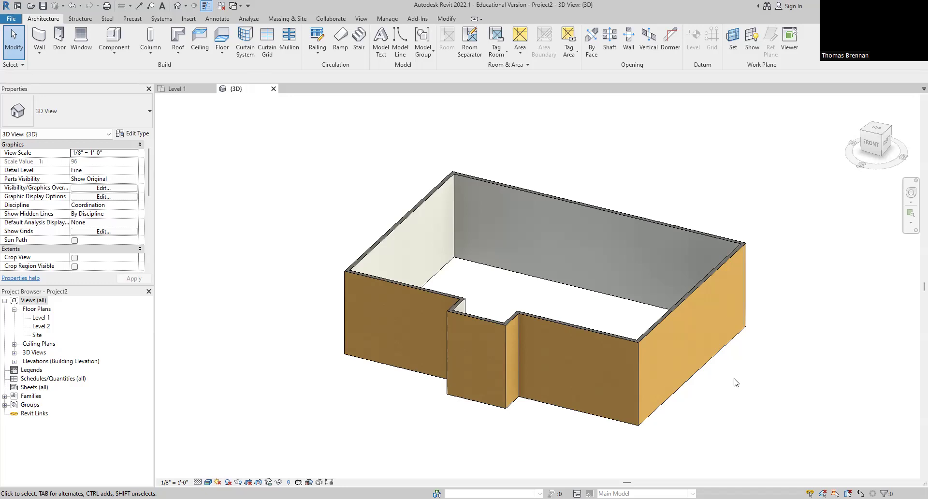
- Return to the Level 1 plan and start the Wall command with the type Interior Wall - 5"
click(161, 88)
scroll(664, 303, down, 5)
middle_drag(662, 303, 521, 203)
scroll(666, 332, up, 2)
middle_drag(670, 338, 635, 382)
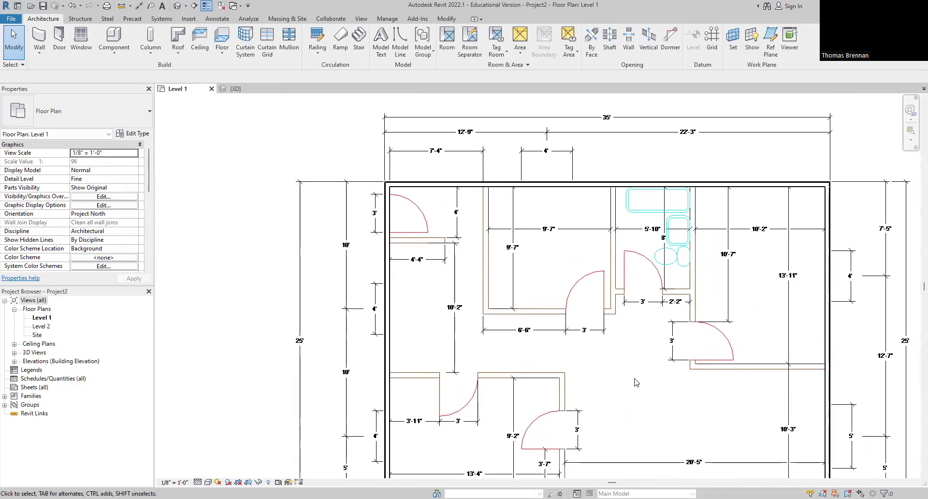
click(43, 43)
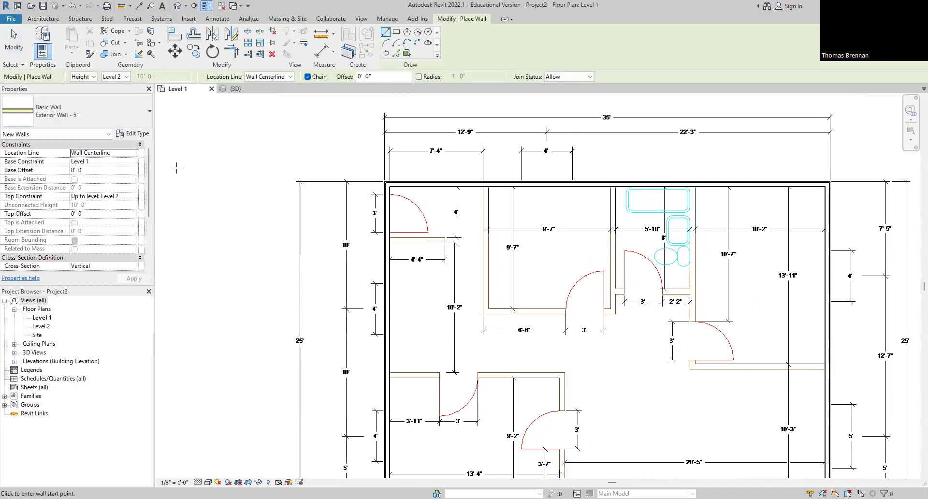
click(147, 121)
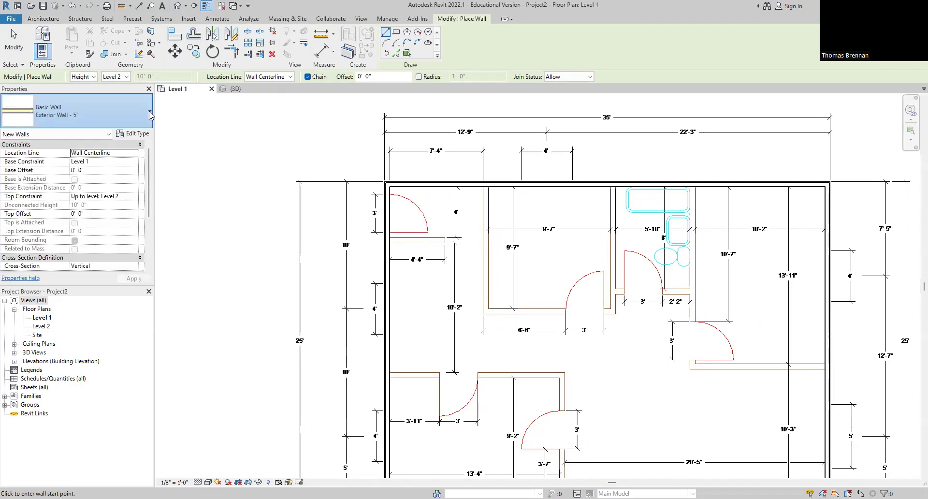
scroll(91, 206, down, 3)
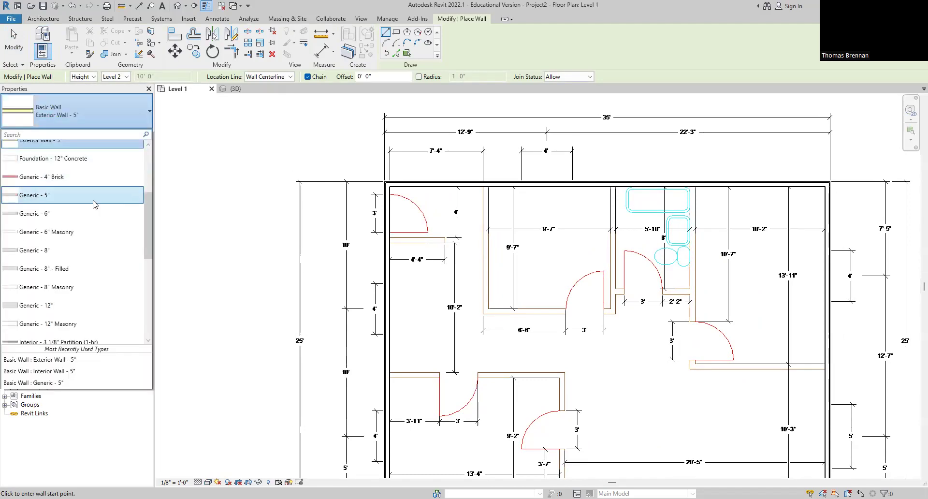
scroll(92, 206, down, 1)
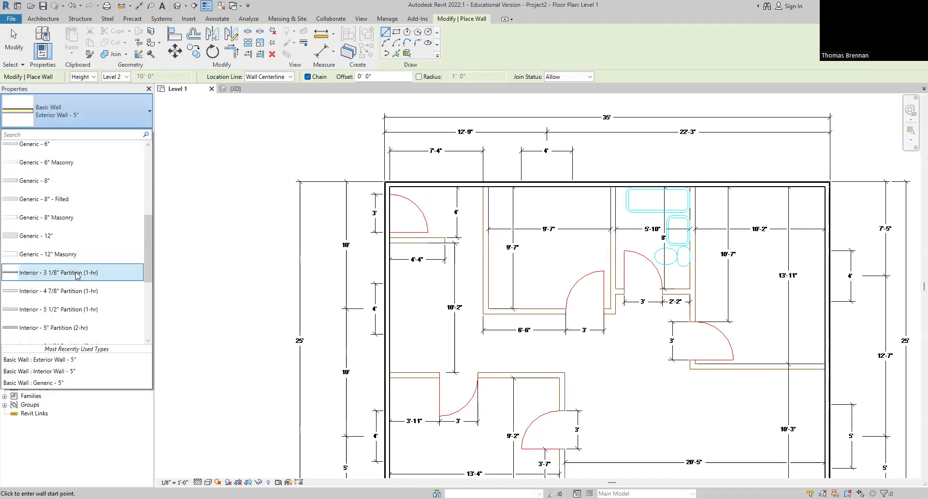
scroll(53, 295, down, 4)
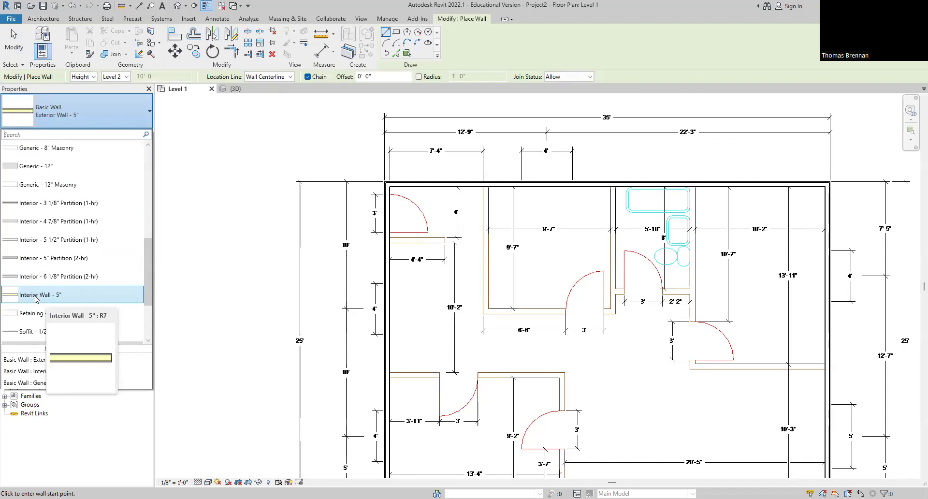
click(35, 295)
- Draw the 4'-4" interior wall below the northwest door on its centerline, starting from the west exterior wall, and end the chain
scroll(427, 260, up, 3)
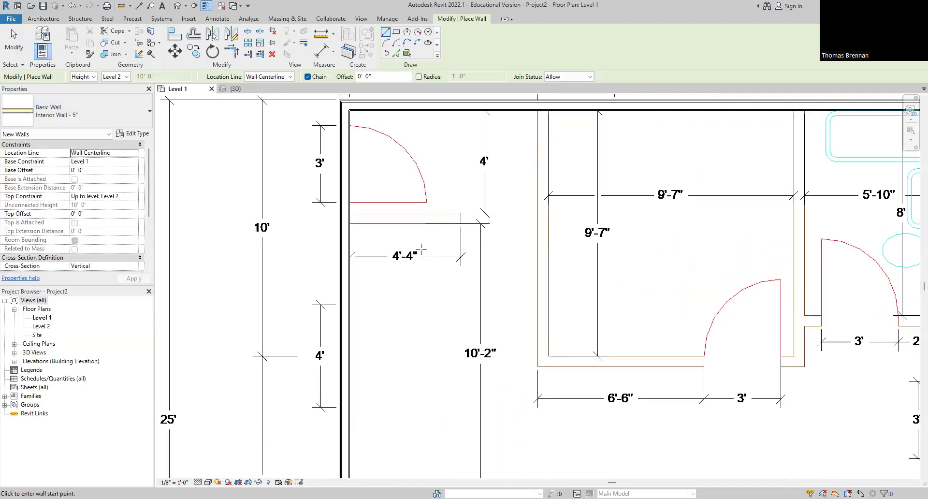
scroll(420, 290, up, 2)
scroll(360, 282, up, 2)
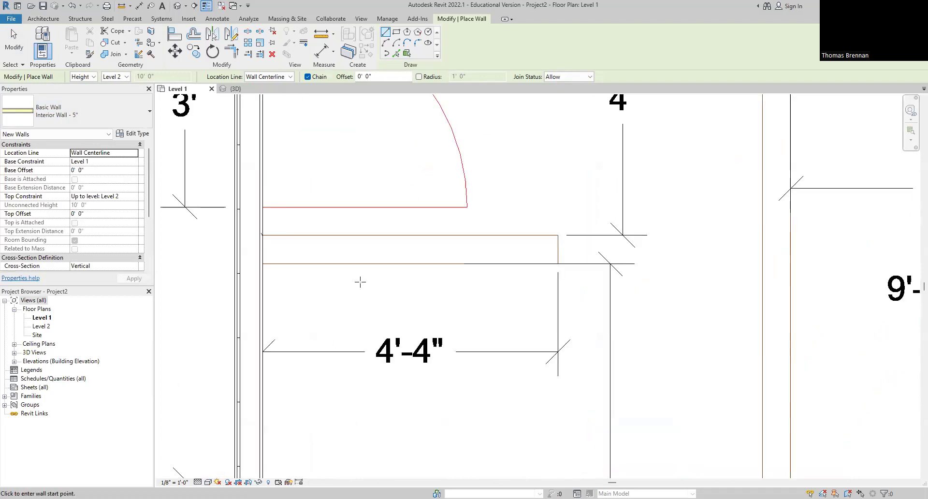
click(262, 249)
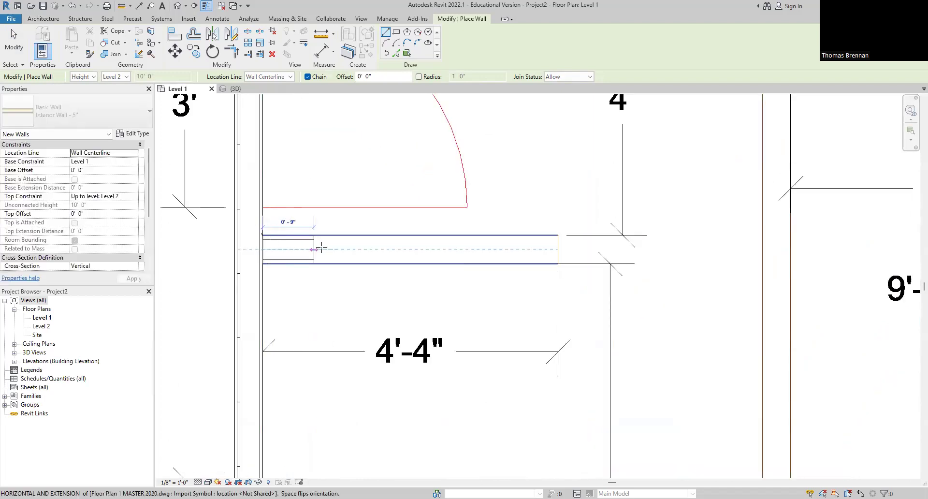
click(558, 249)
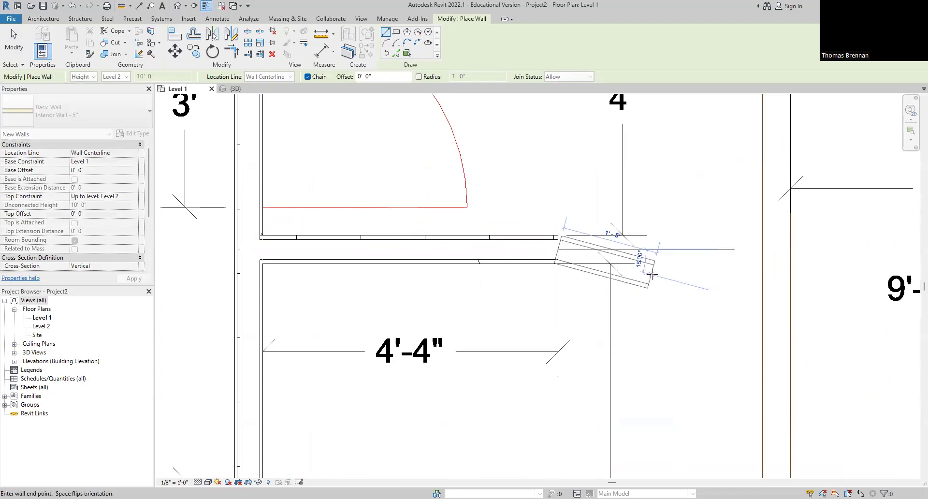
key(Escape)
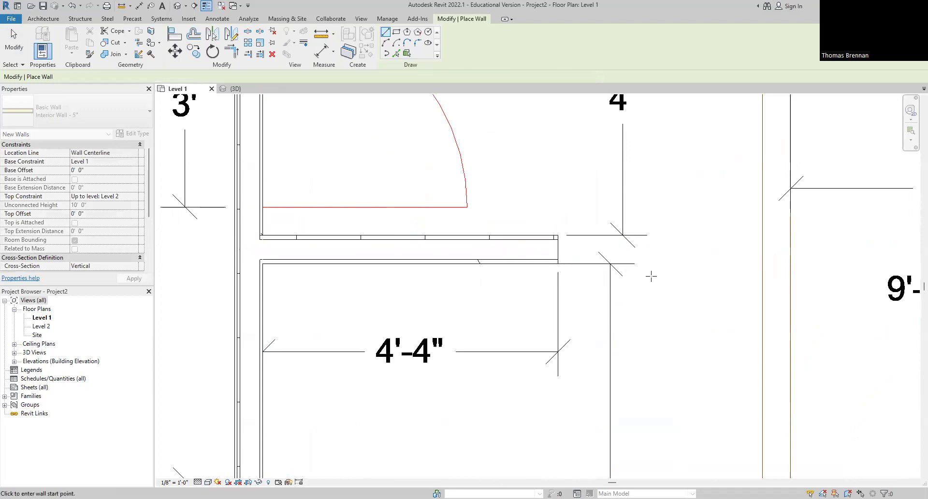
- Draw the west, south and east interior walls of the 9'-7" square room as a chain starting and ending at the north exterior wall
scroll(676, 261, down, 4)
middle_drag(678, 265, 530, 297)
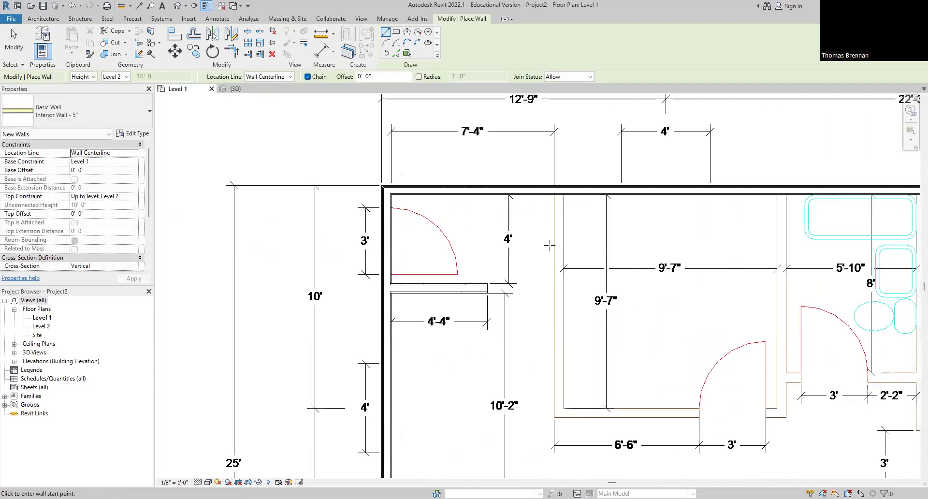
click(559, 193)
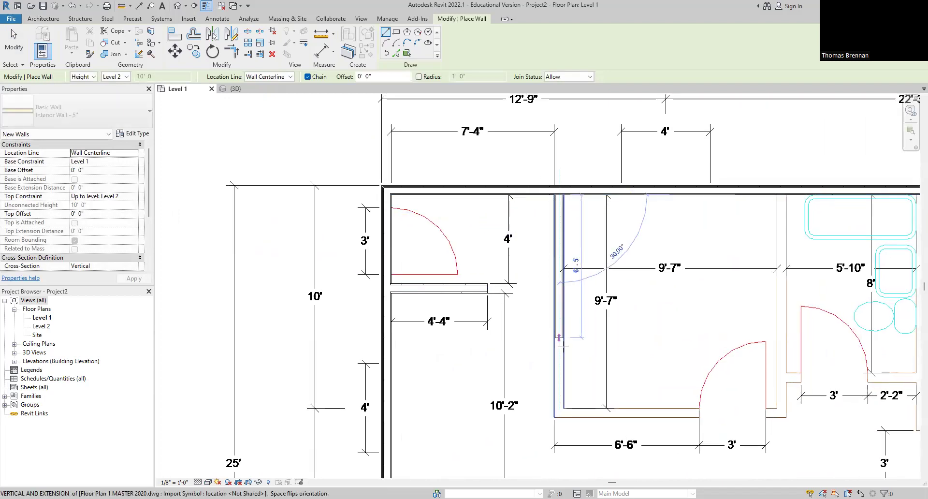
click(557, 414)
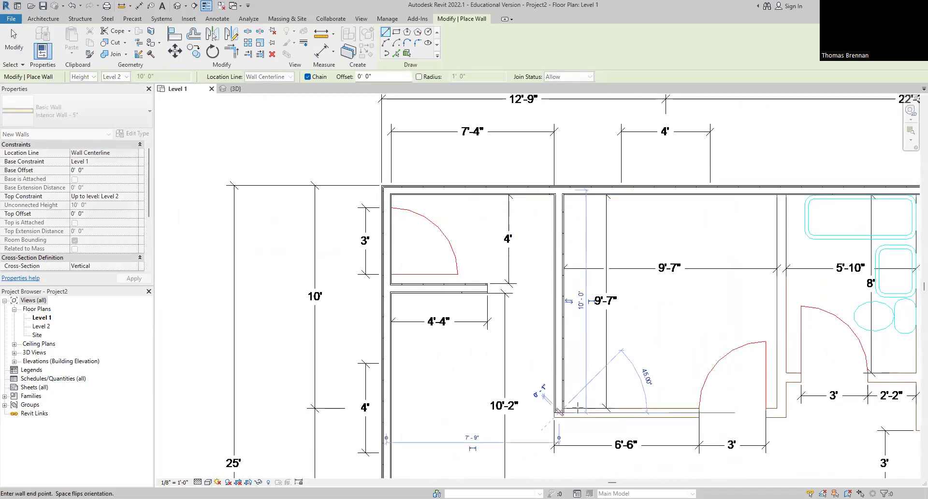
click(782, 413)
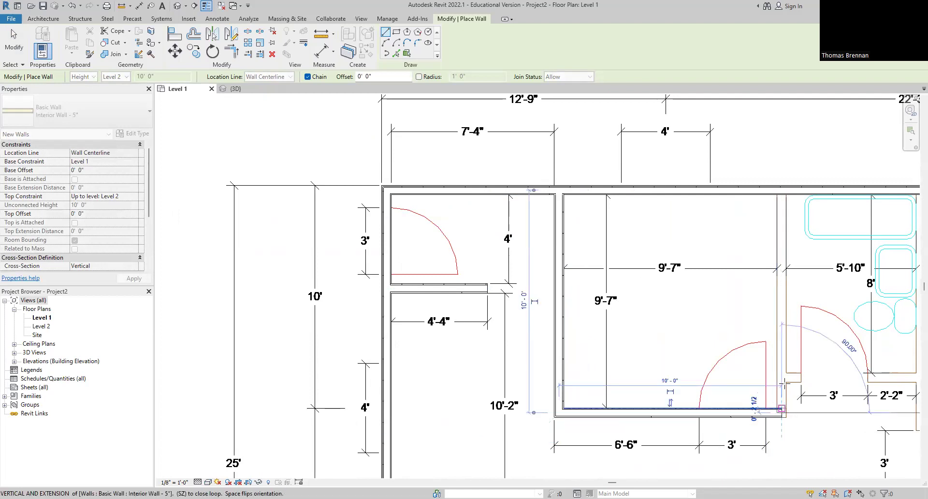
click(782, 190)
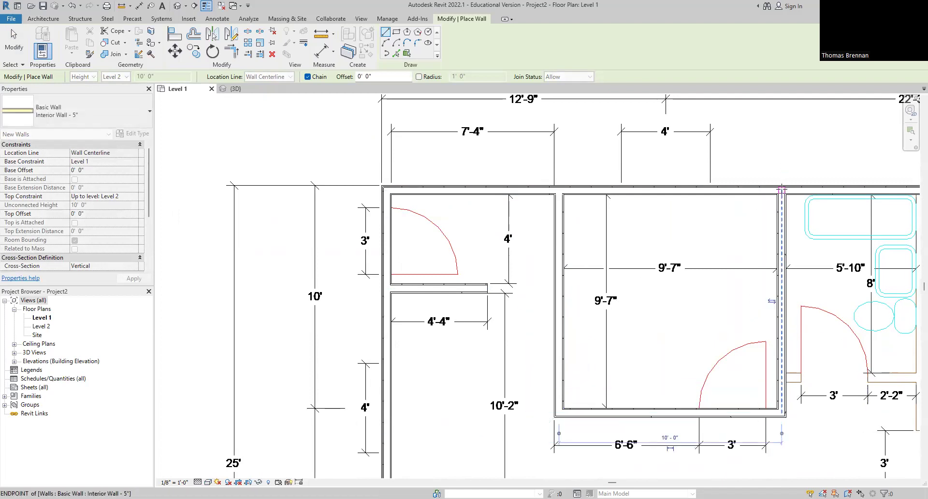
scroll(321, 346, down, 1)
middle_drag(672, 354, 557, 344)
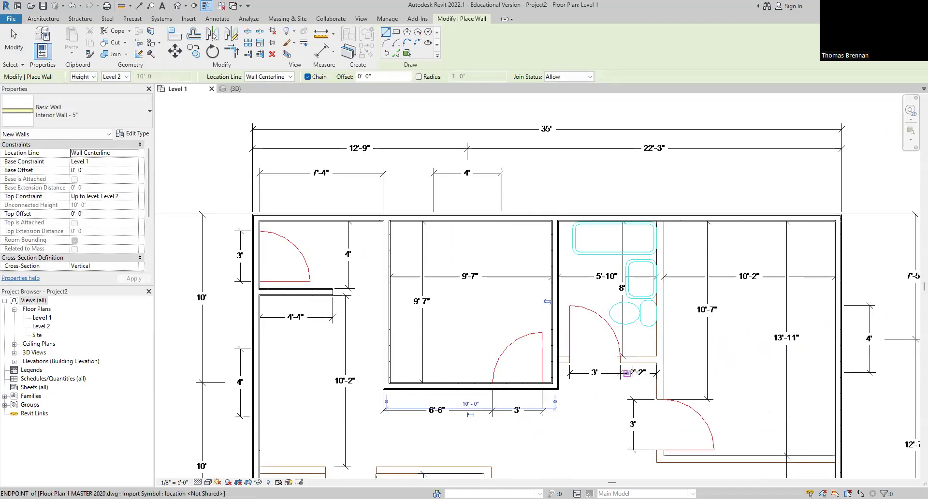
- Draw the west and south interior walls of the 10'-2" by 13'-11" room from the north to the east exterior wall, ending the chain
click(661, 399)
click(661, 218)
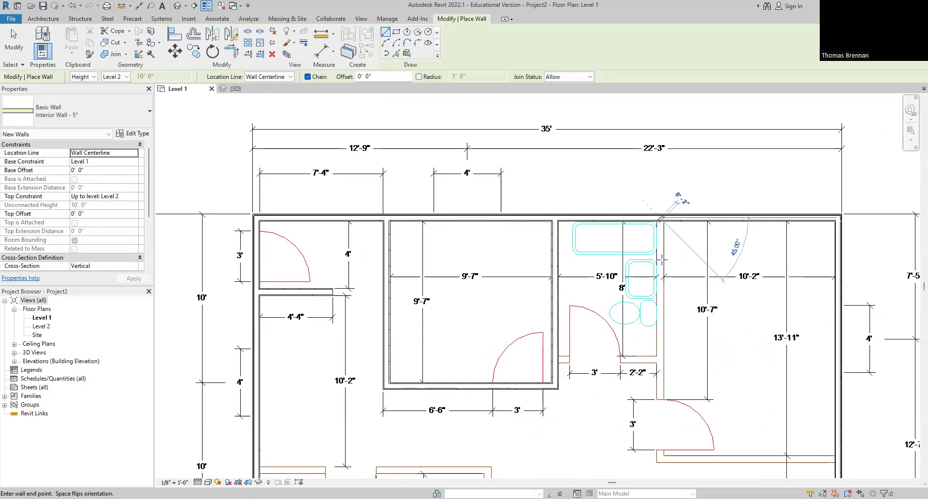
click(661, 458)
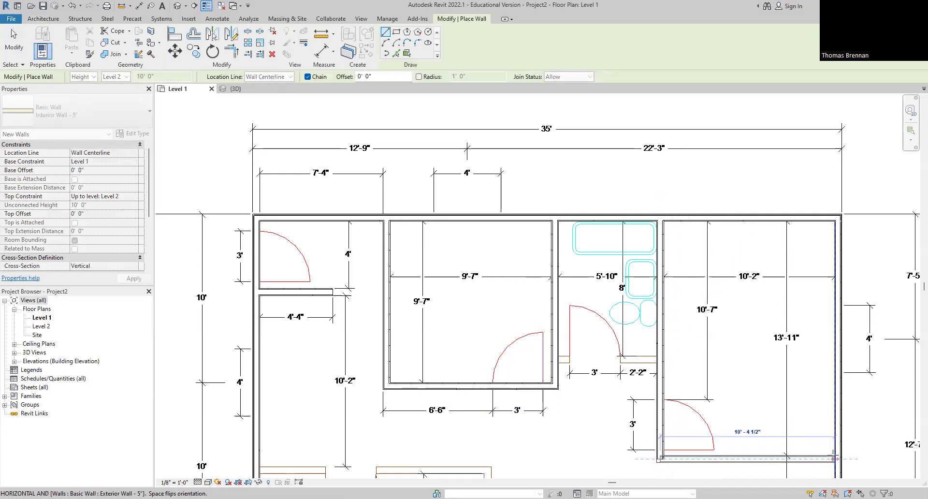
click(831, 459)
key(Escape)
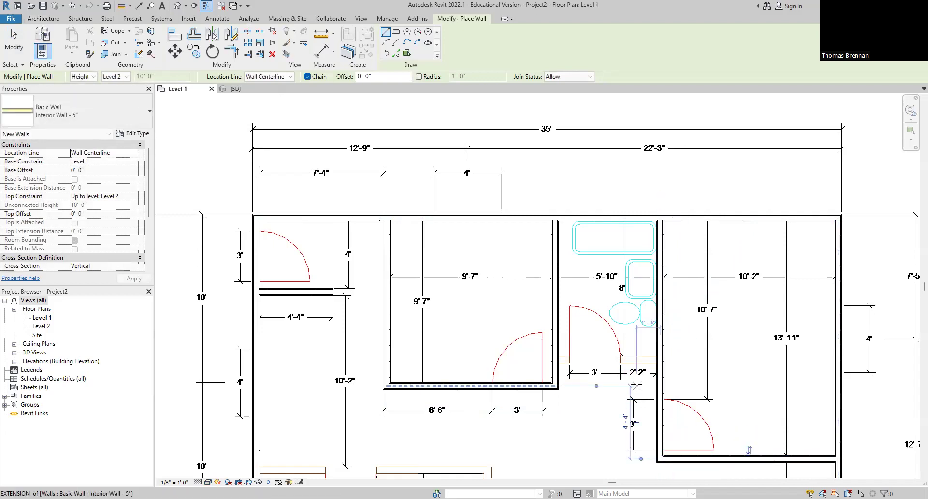
- Draw the bathroom's south interior wall on its centerline between the two neighbouring rooms' walls and end the chain
scroll(618, 378, up, 3)
click(457, 325)
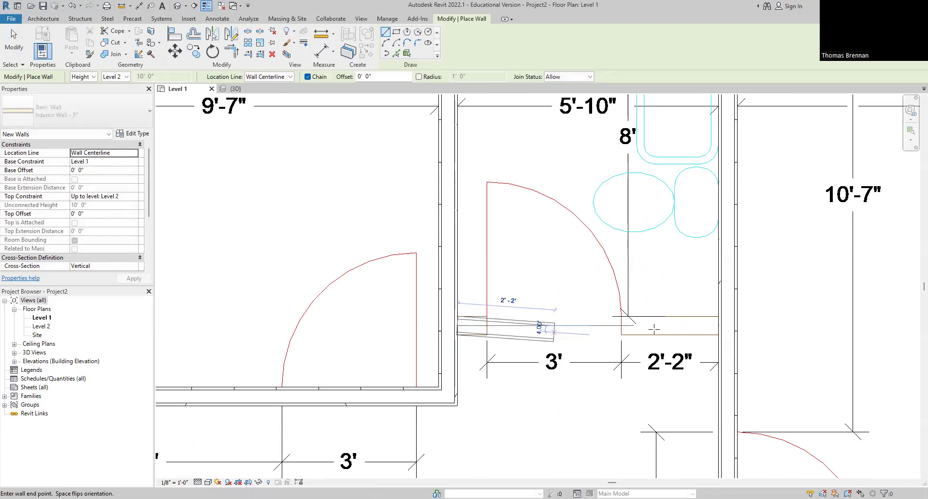
click(729, 326)
key(Escape)
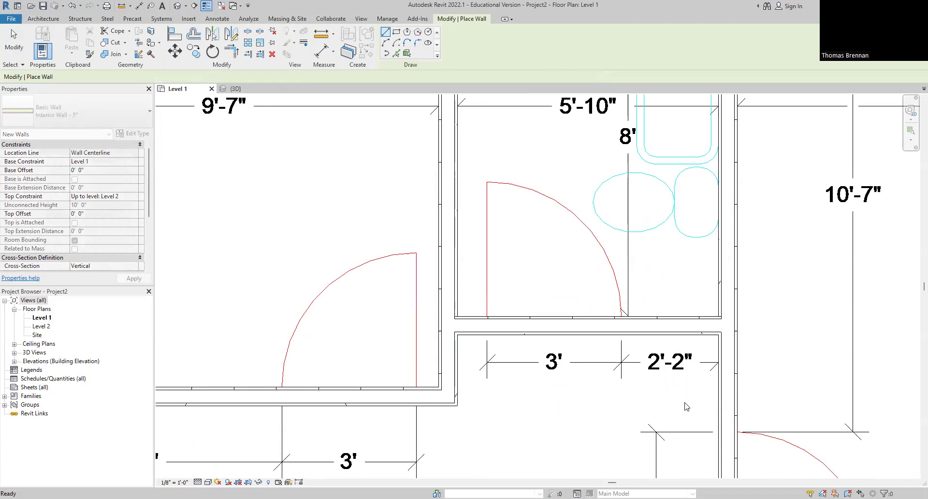
- Draw the east and north interior walls of the 13'-4" by 9'-2" southwest room to the west exterior wall and exit the Wall command
scroll(685, 261, down, 5)
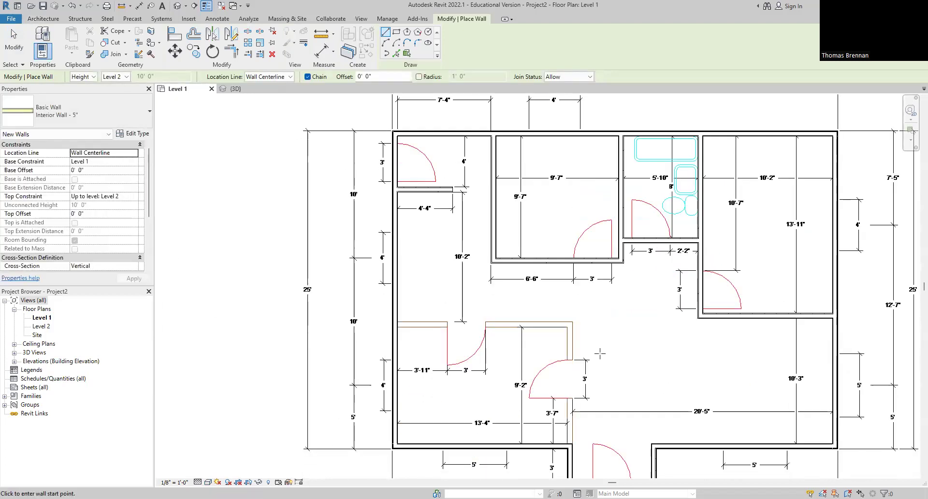
scroll(533, 379, down, 2)
scroll(574, 434, up, 6)
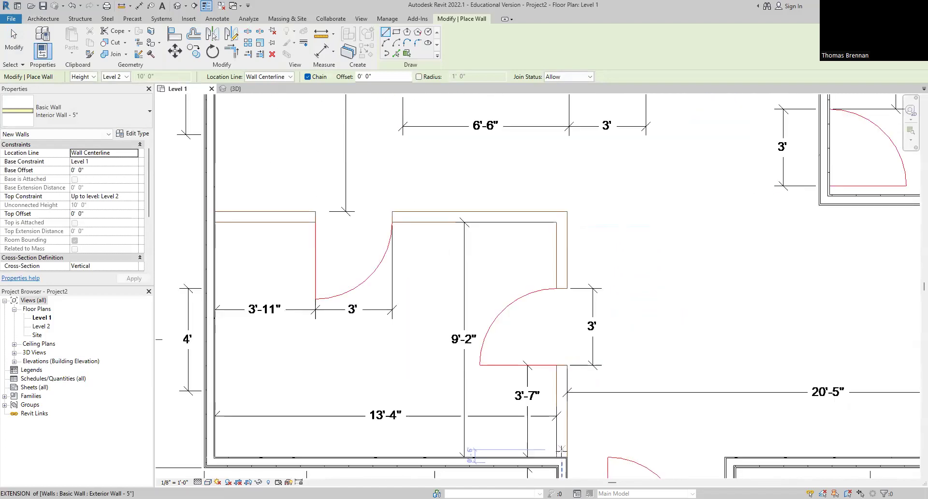
click(562, 457)
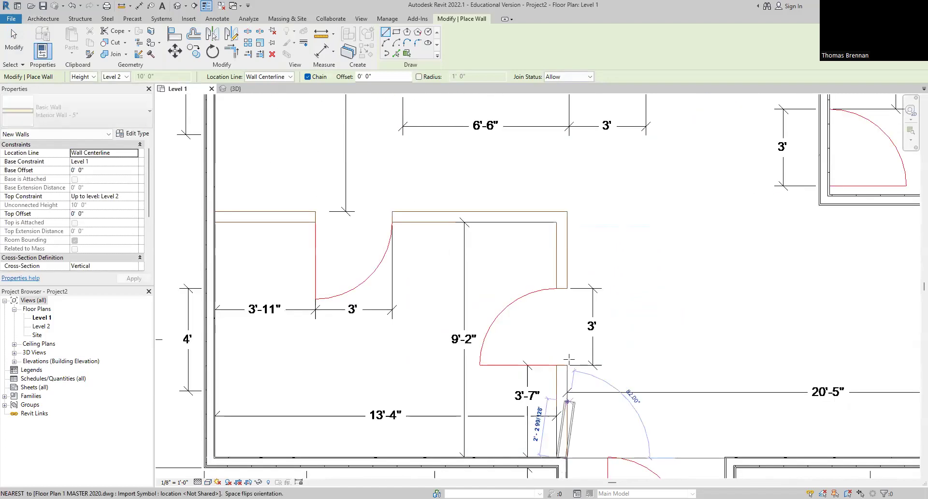
click(562, 218)
click(286, 223)
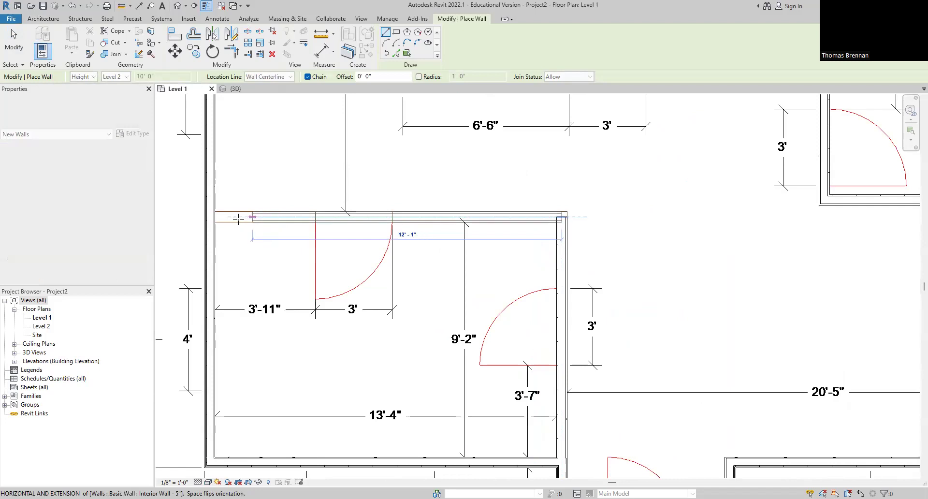
key(Escape)
key(Escape)
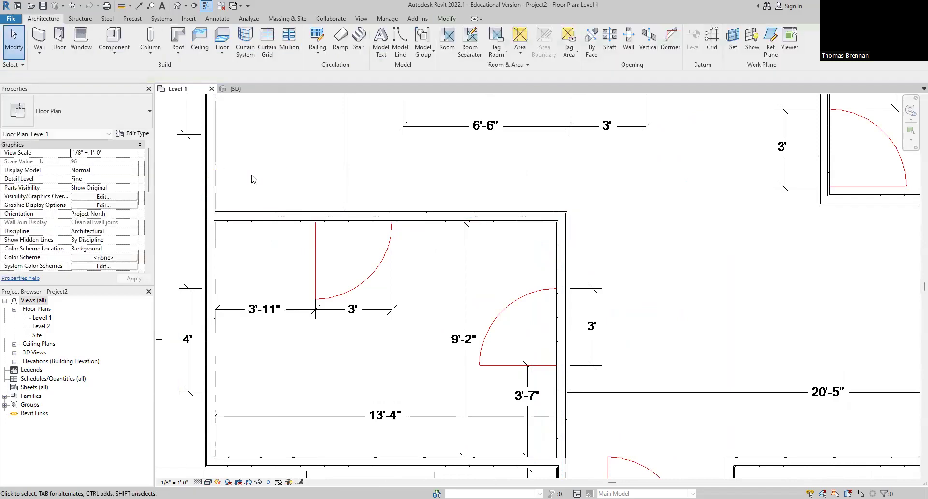
- Open the 3D view and examine the interior wall layout from a higher angle
scroll(564, 248, down, 5)
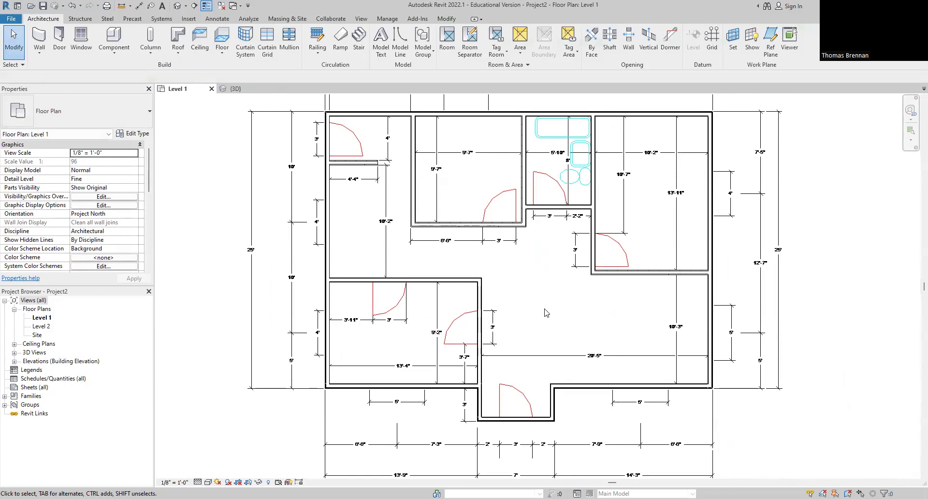
click(236, 88)
scroll(859, 356, up, 1)
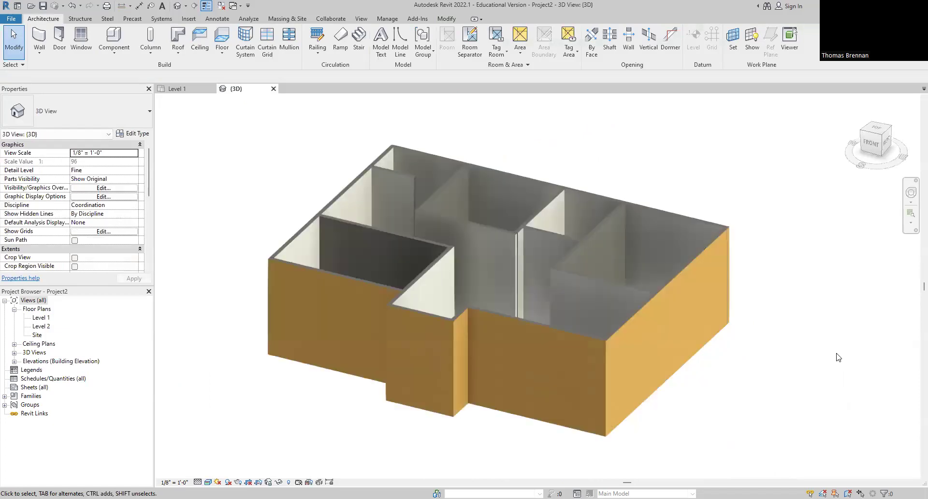
shift+middle_drag(834, 357, 816, 422)
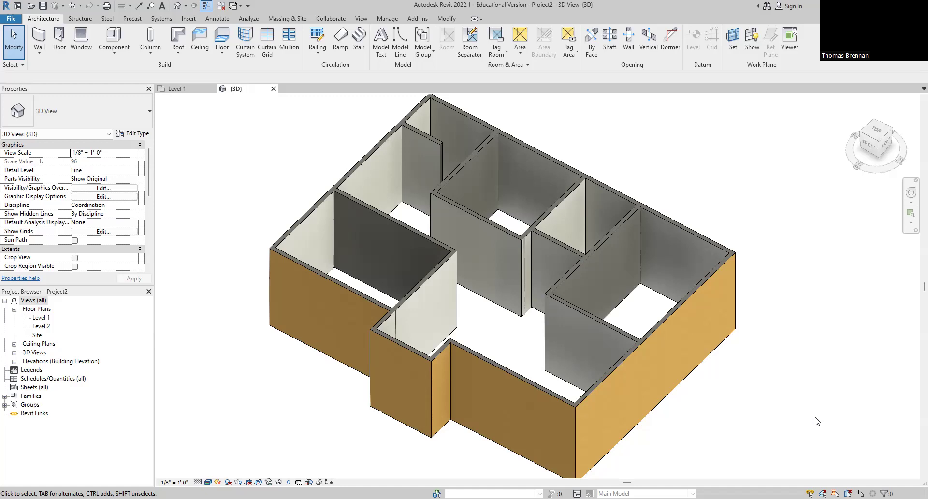
- Return to the Level 1 plan and place a Single-Flush 36" x 80" door at the northwest door symbol in the west exterior wall
click(193, 90)
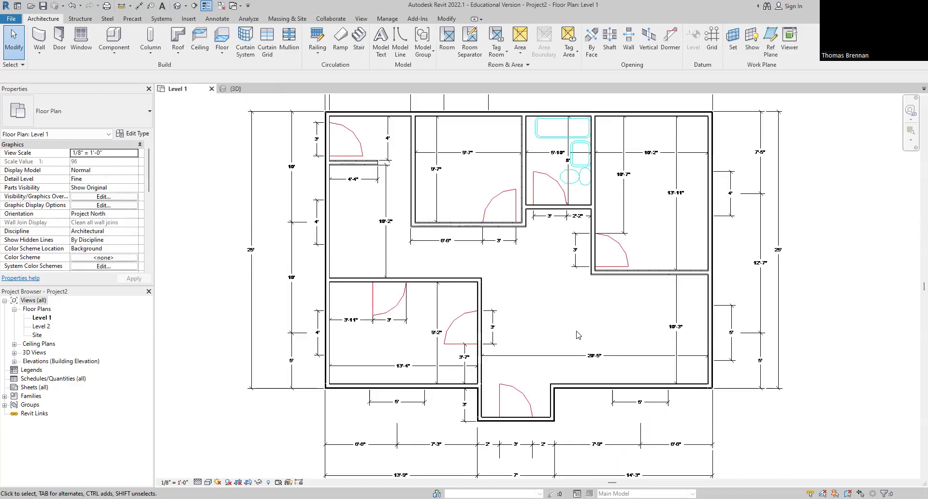
scroll(358, 182, up, 5)
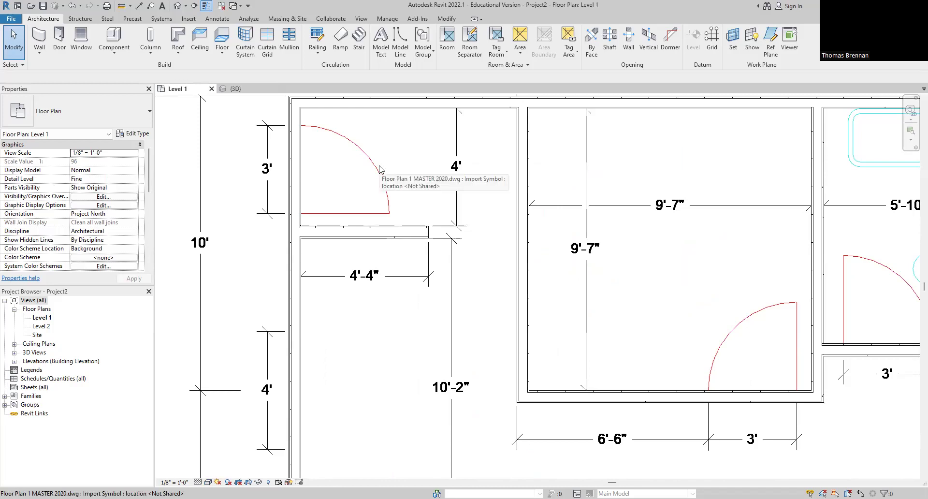
scroll(379, 170, up, 2)
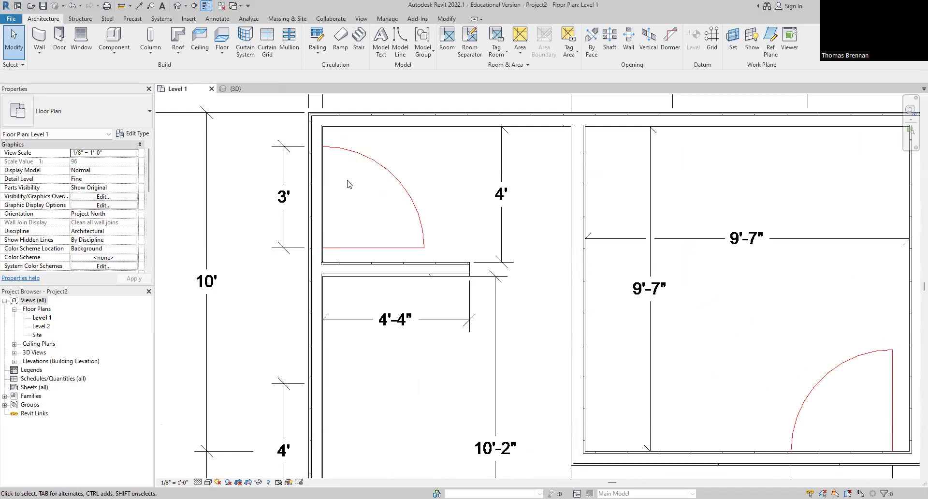
click(59, 38)
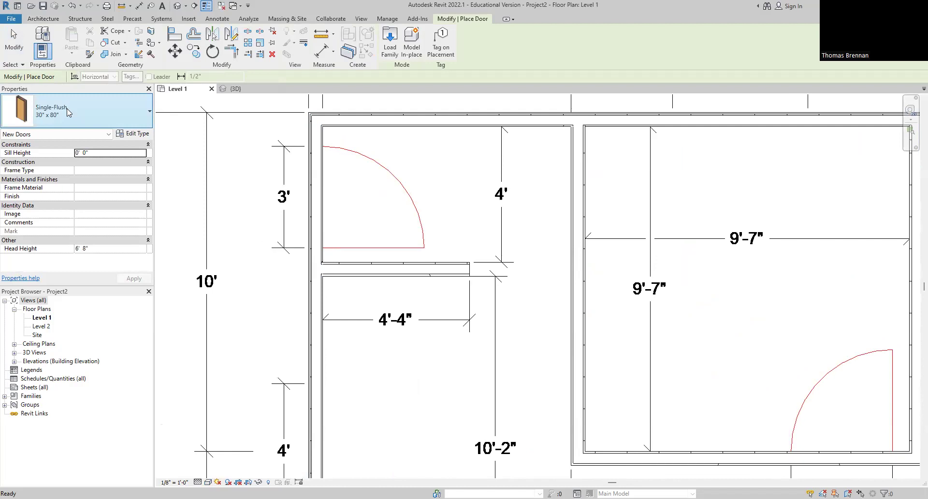
click(149, 117)
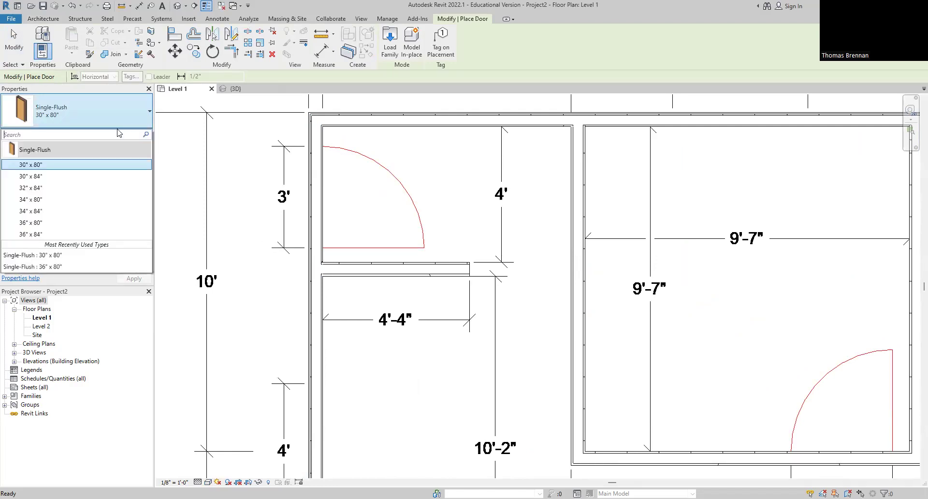
click(54, 223)
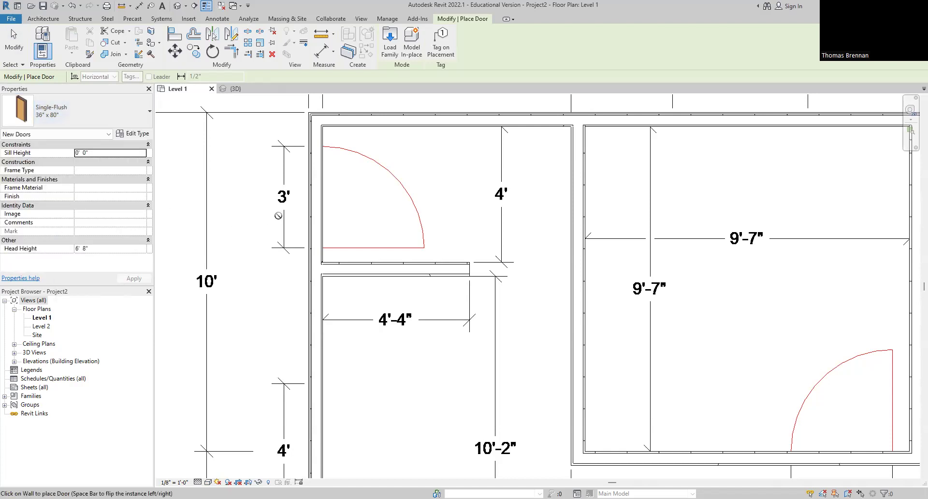
click(322, 198)
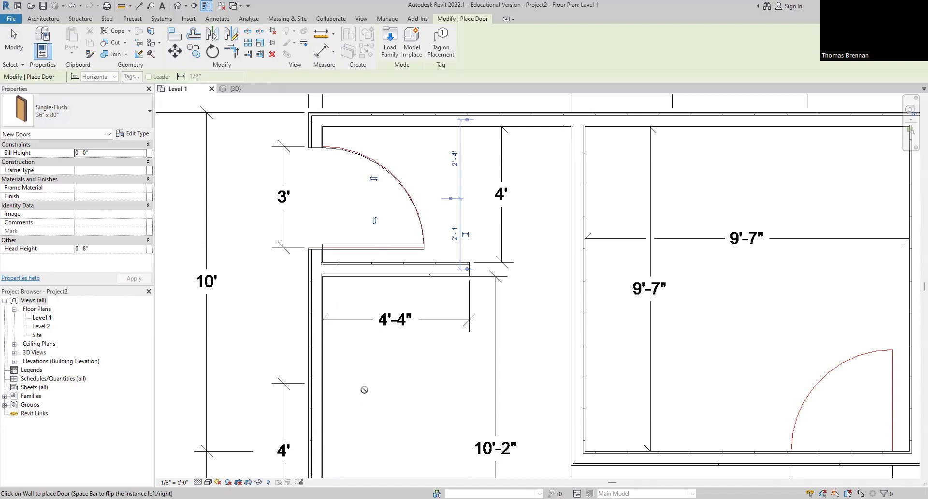
- Place a 36" x 80" door in the south wall of the 9'-7" square room, aligned with its CAD door symbol
scroll(406, 379, down, 3)
middle_drag(512, 374, 366, 266)
scroll(513, 309, up, 4)
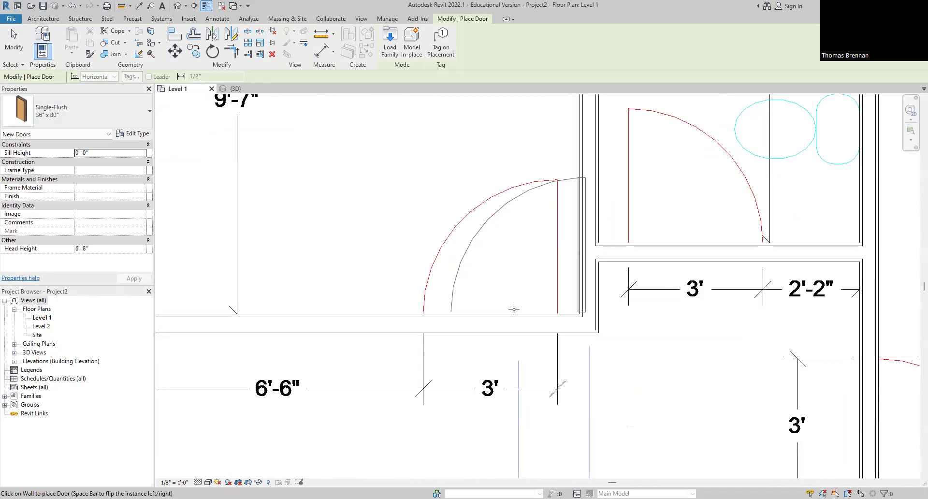
scroll(514, 308, up, 1)
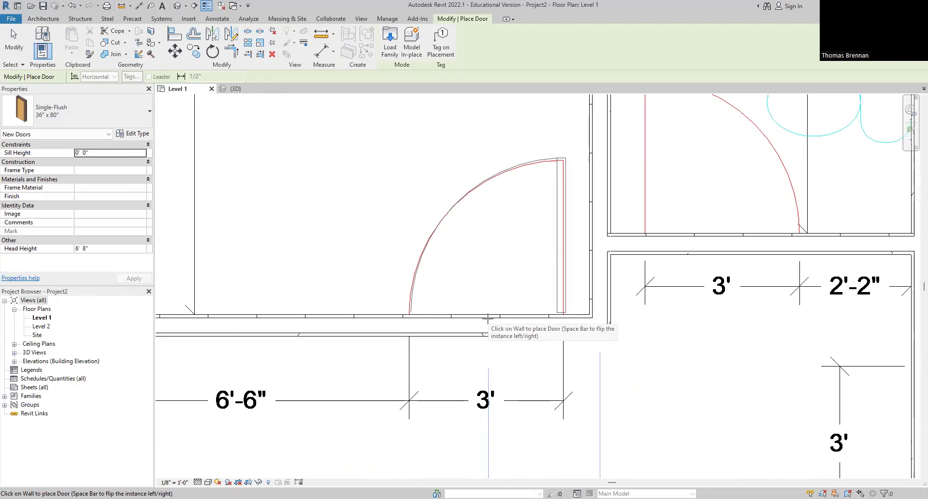
click(488, 319)
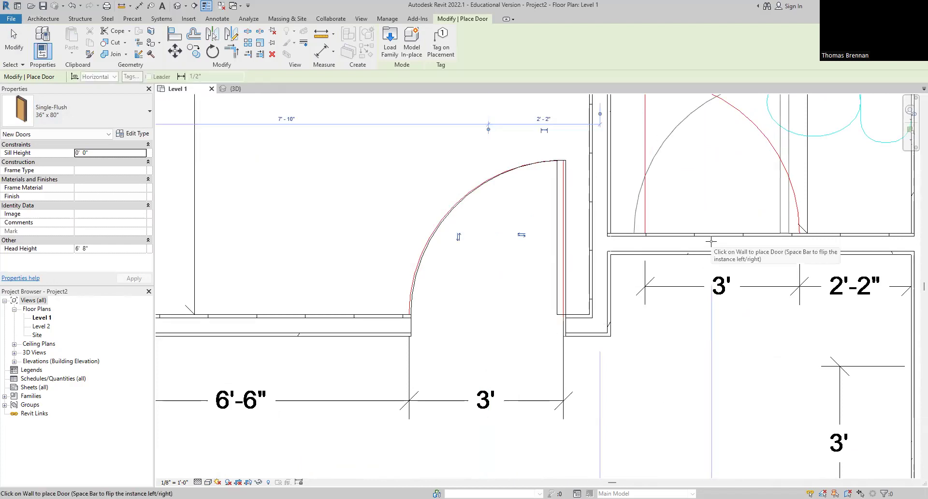
- Place 36" x 80" doors in the bathroom's south wall and the 10'-2" room's west wall, matching the CAD door swings
scroll(715, 243, down, 3)
middle_drag(716, 244, 641, 320)
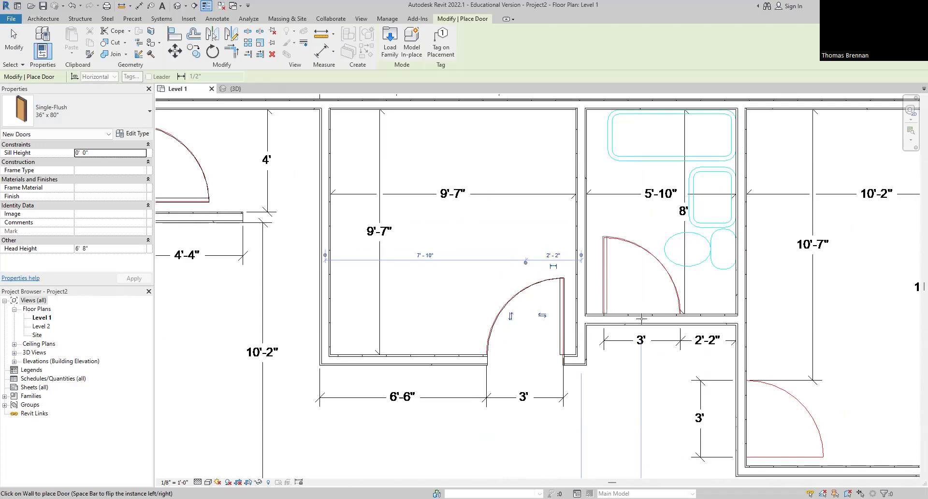
click(642, 319)
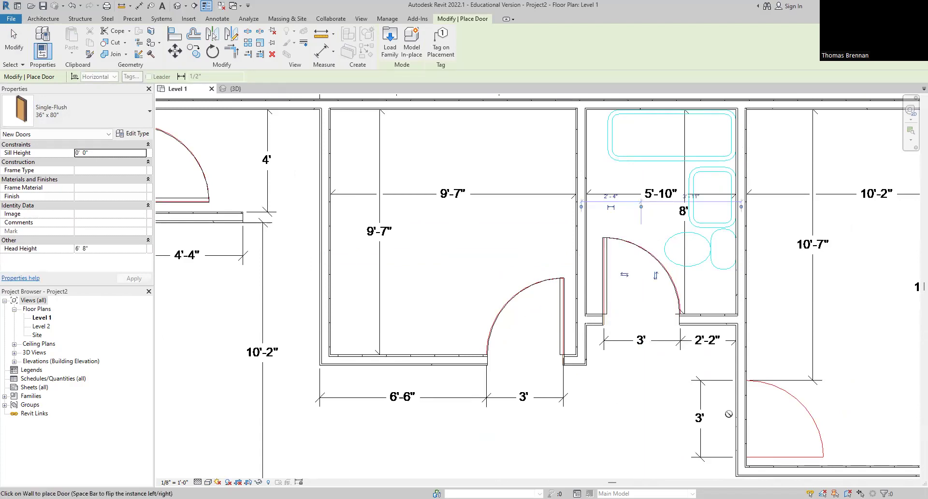
middle_drag(747, 416, 551, 369)
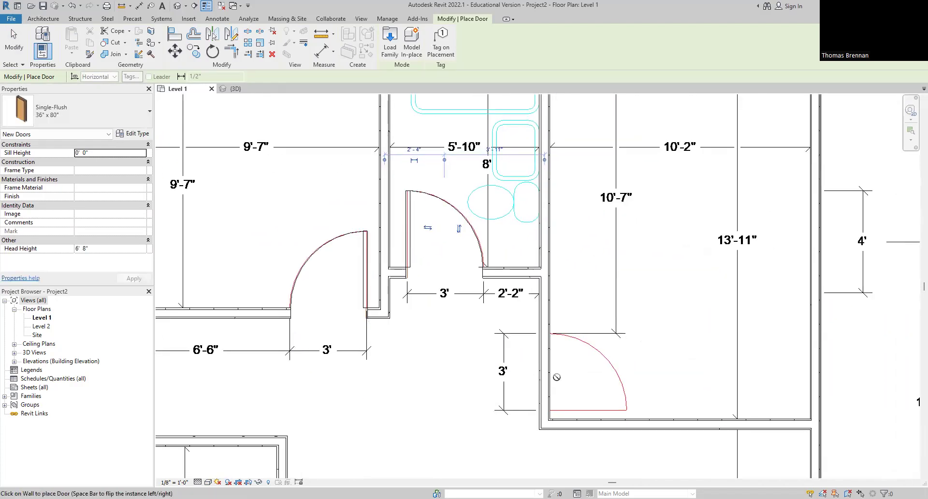
key(space)
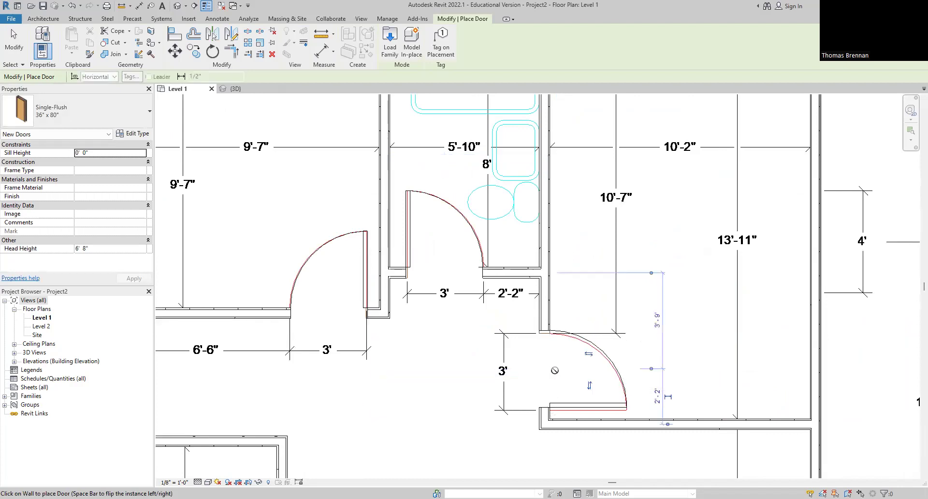
- Place the 36" x 80" front door in the south wall of the entry projection, flipping its swing to match the CAD symbol
scroll(552, 369, down, 4)
middle_drag(580, 305, 584, 300)
scroll(483, 421, up, 5)
scroll(493, 385, up, 3)
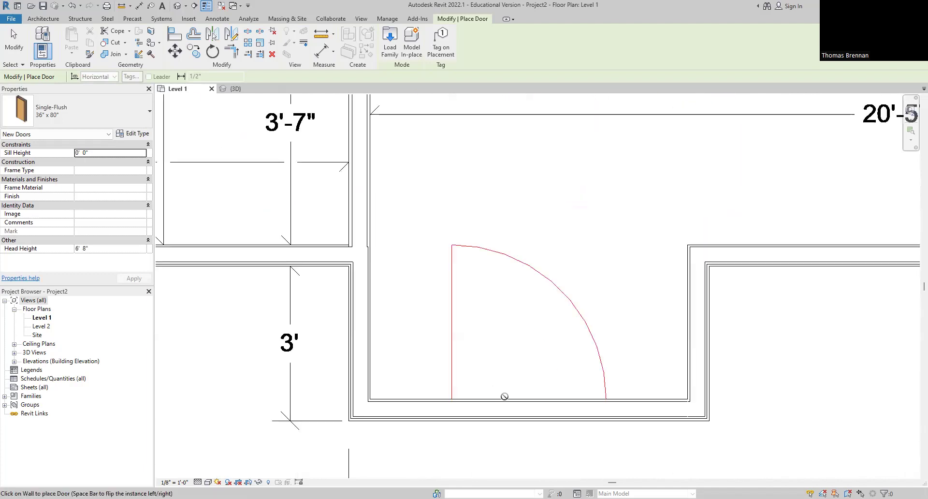
key(space)
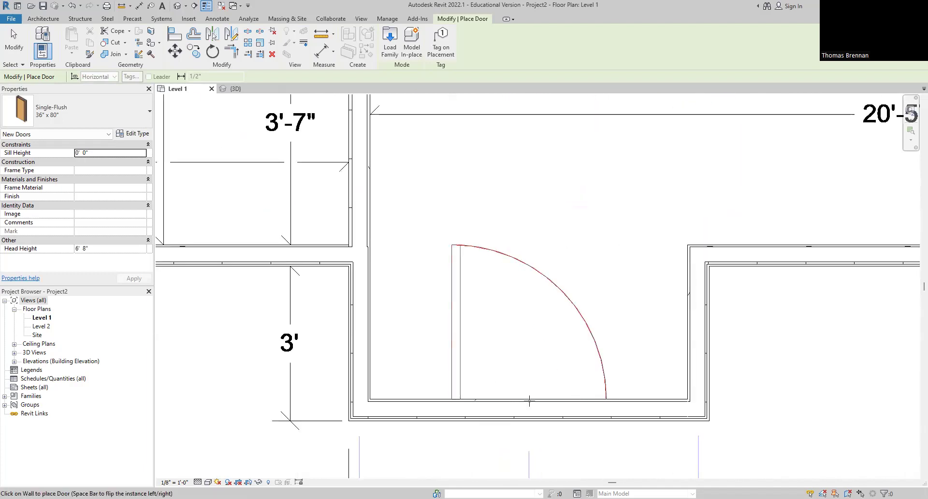
click(530, 401)
- Place a 36" x 80" door in the east wall of the southwest room, aligned with its CAD door symbol
scroll(449, 321, down, 3)
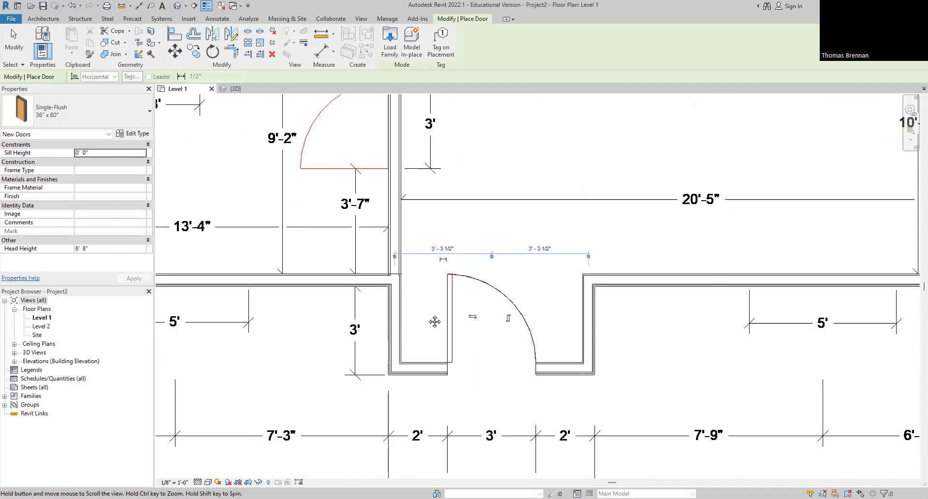
middle_drag(431, 321, 595, 401)
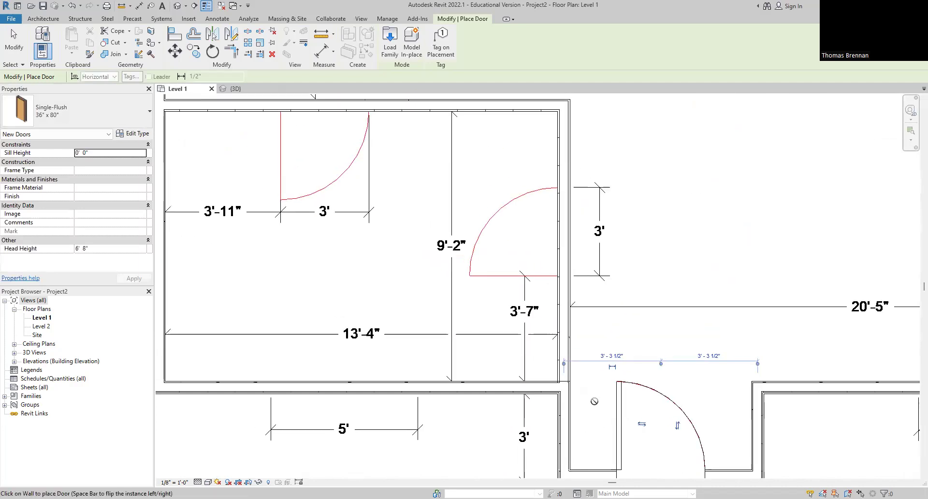
click(557, 231)
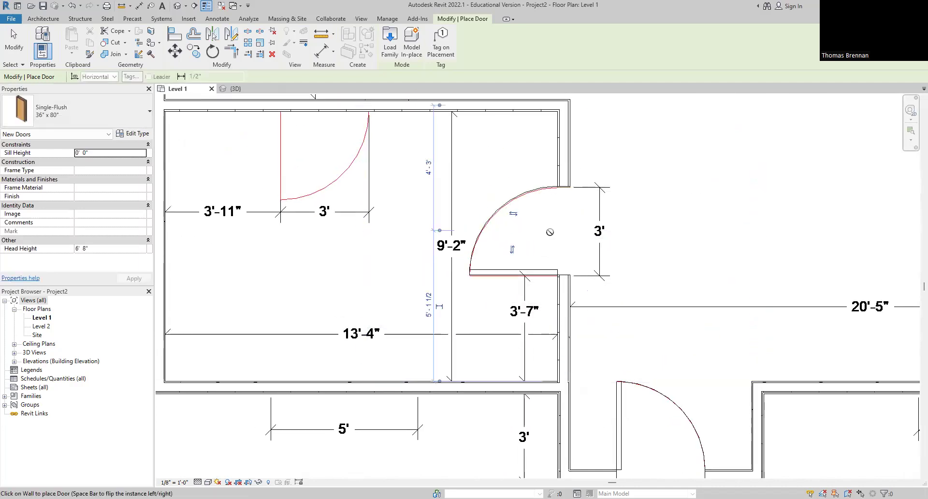
- Place a 36" x 80" door in the north wall of the southwest room over its CAD symbol and exit the Door command
scroll(627, 257, down, 3)
scroll(565, 249, up, 4)
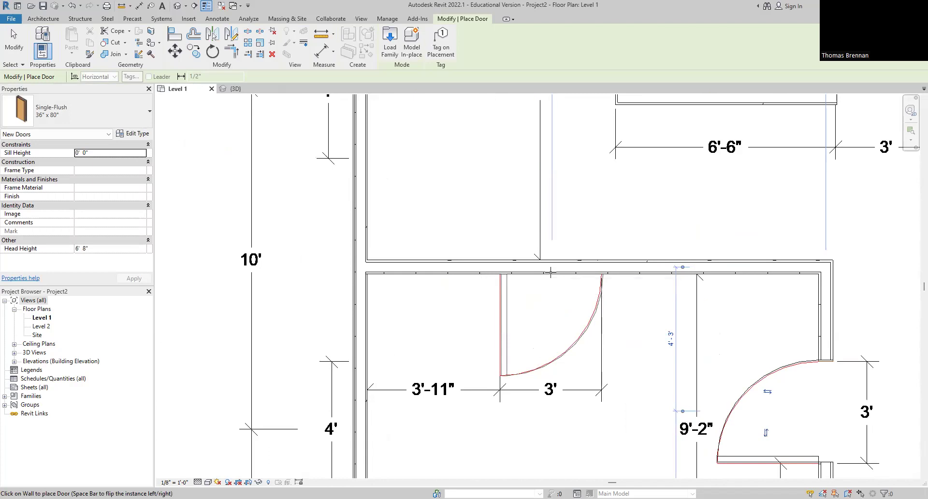
click(551, 272)
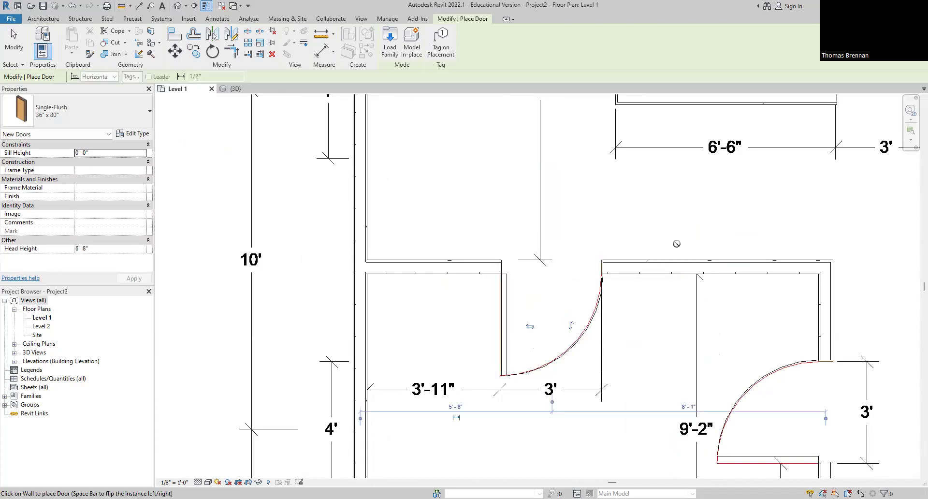
scroll(689, 230, down, 2)
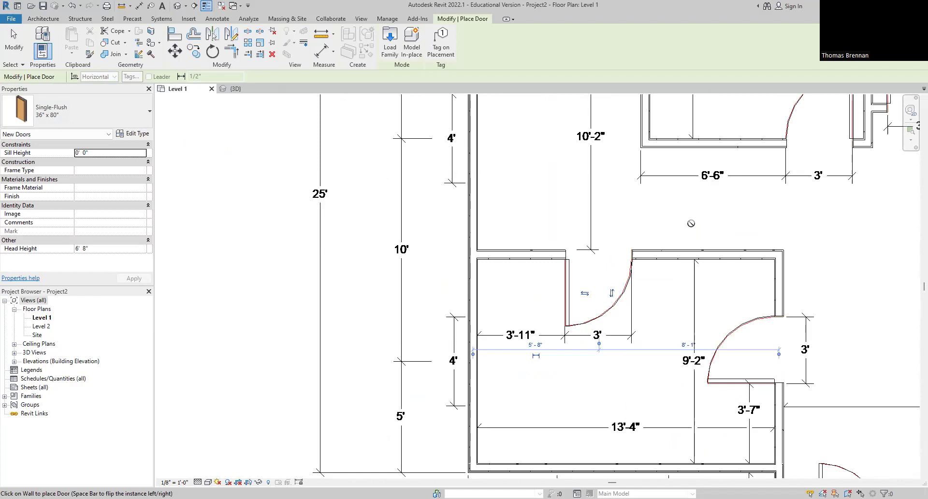
key(Escape)
key(Escape)
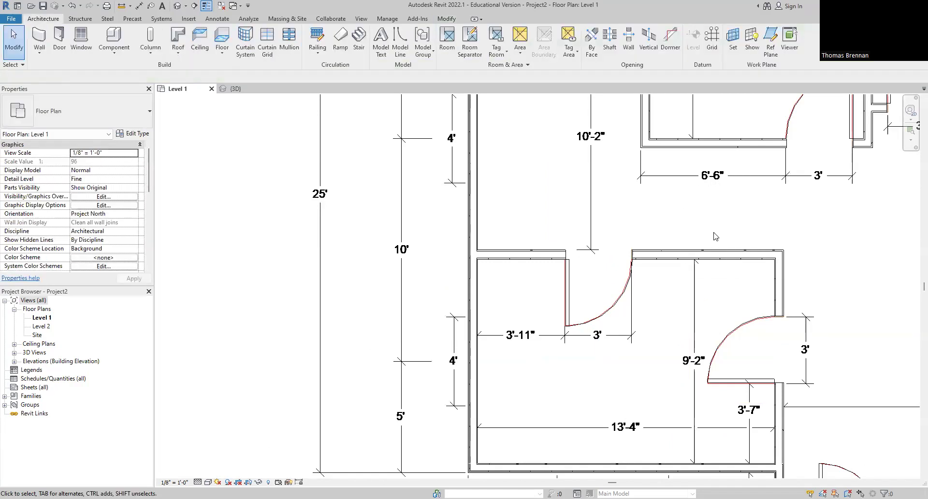
middle_drag(716, 236, 680, 272)
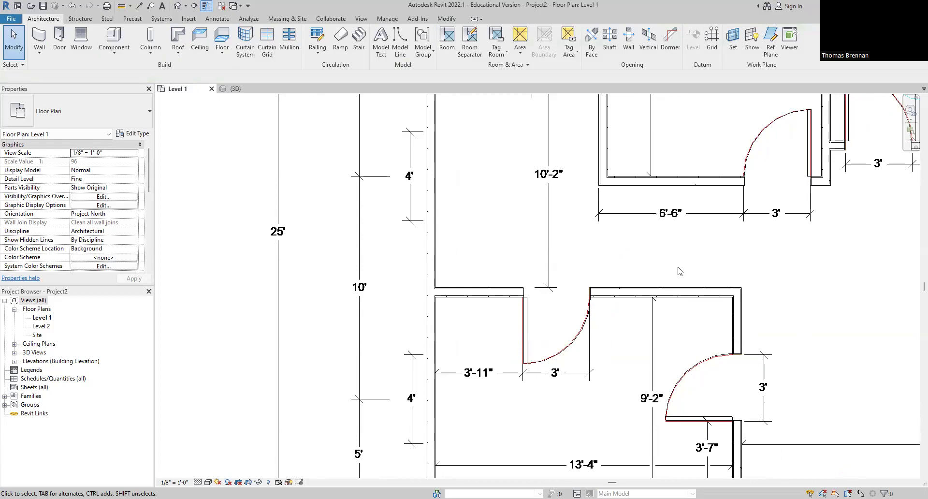
scroll(678, 270, down, 6)
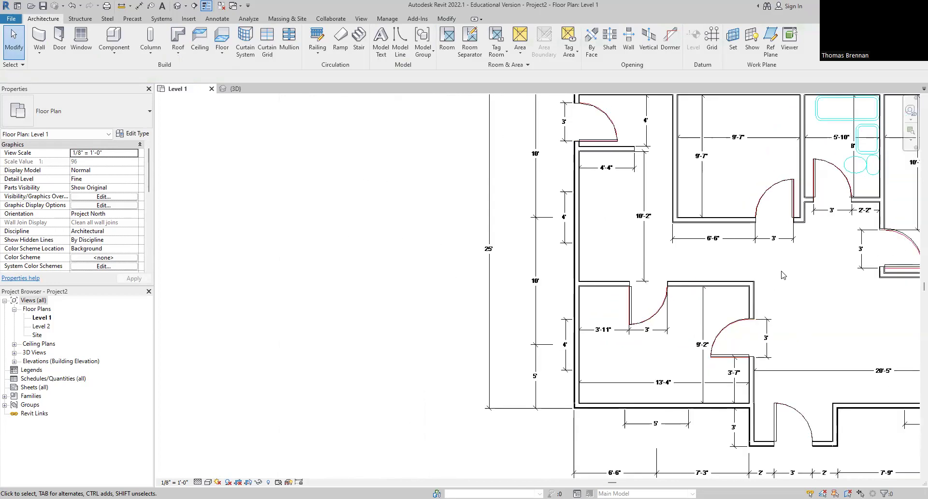
- Nudge the door of the northeast 10'-2" wide room downward to match the imported plan's 3' door opening
scroll(686, 334, up, 8)
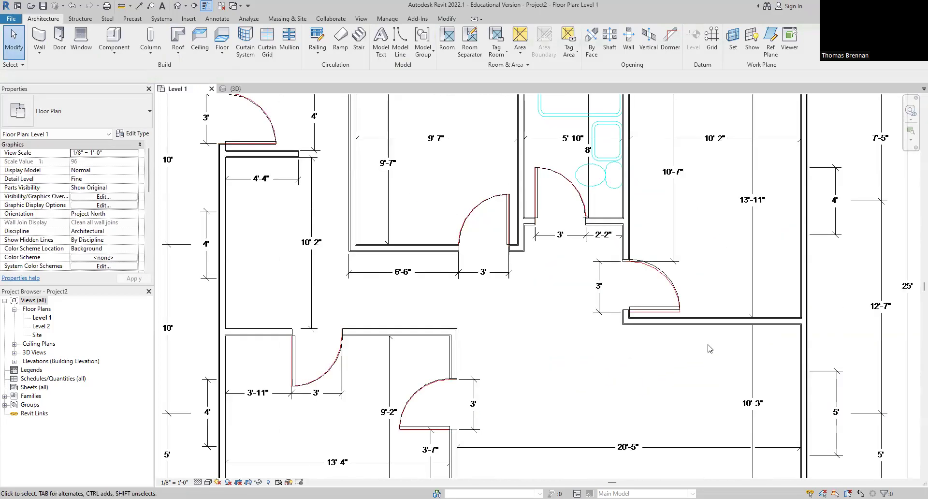
click(673, 312)
key(Down)
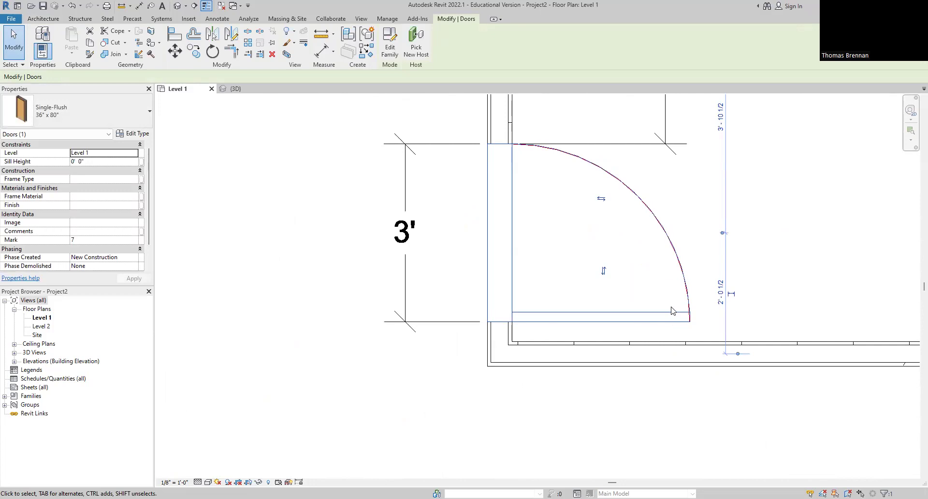
key(Escape)
- Nudge the bathroom door to the right so it lines up with the door swing in the imported plan
scroll(671, 311, down, 5)
middle_drag(671, 310, 616, 307)
scroll(609, 291, up, 5)
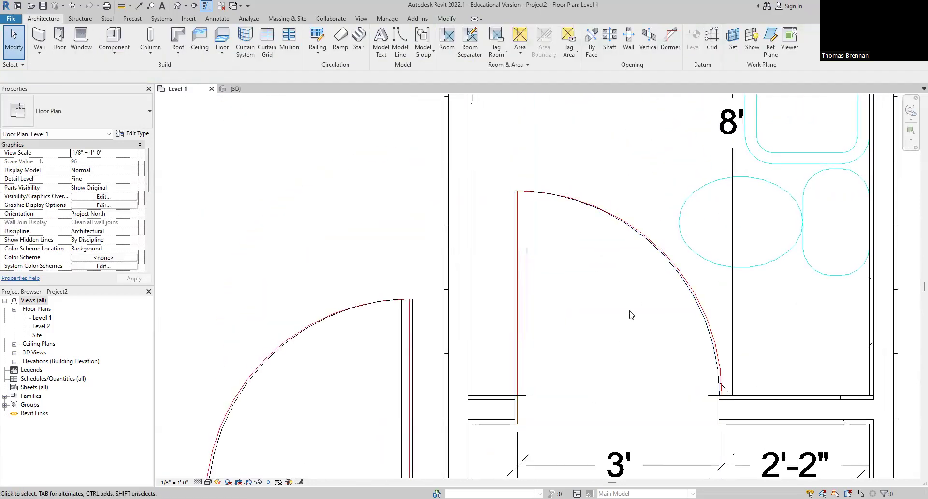
click(665, 259)
key(Right)
key(Right)
key(Escape)
scroll(665, 259, down, 6)
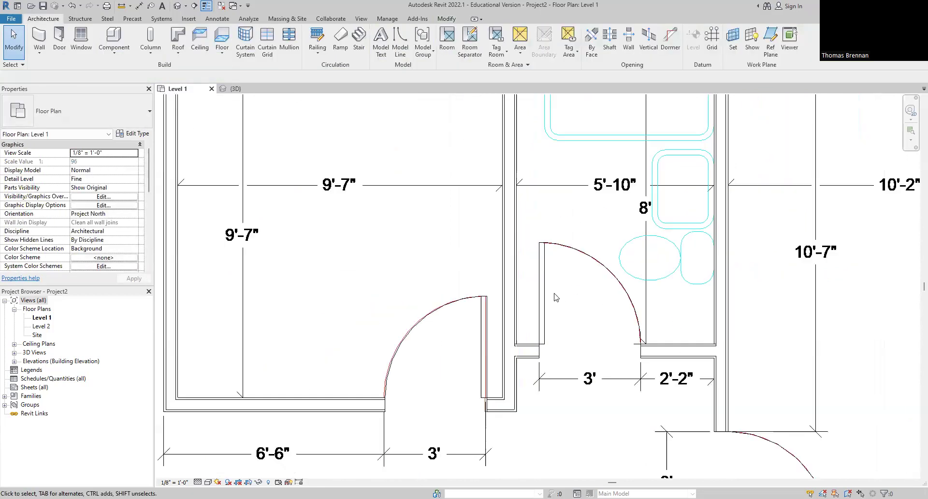
- Nudge the door of the 9'-7" square room to the left onto the imported plan's door swing
scroll(649, 293, up, 5)
middle_drag(649, 293, 629, 337)
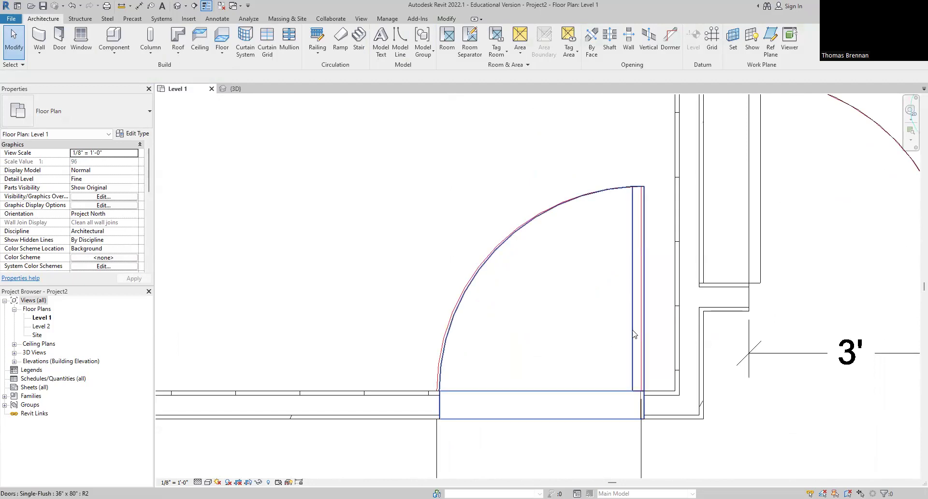
click(624, 332)
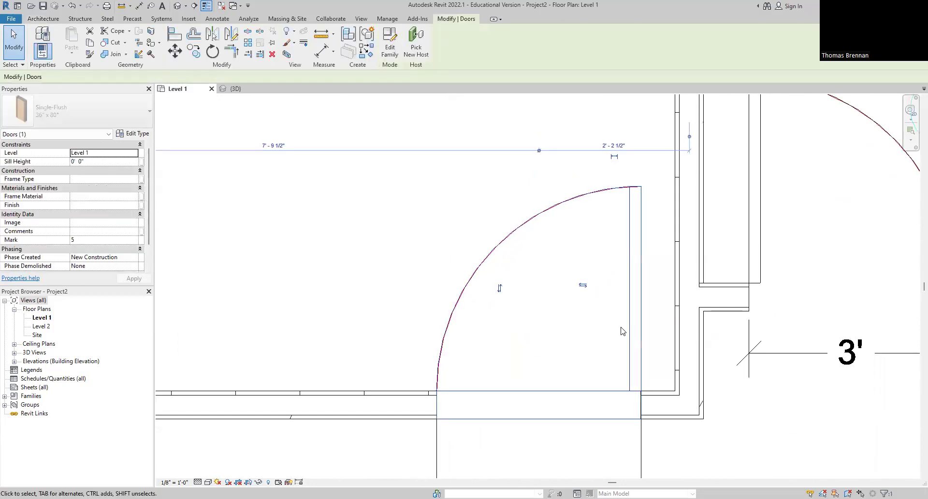
click(622, 332)
scroll(599, 353, down, 3)
scroll(599, 353, down, 3)
- Nudge the exterior door at the northwest corner upward to match the 3' opening in the imported plan
scroll(333, 223, up, 6)
middle_drag(336, 233, 483, 394)
scroll(489, 399, up, 2)
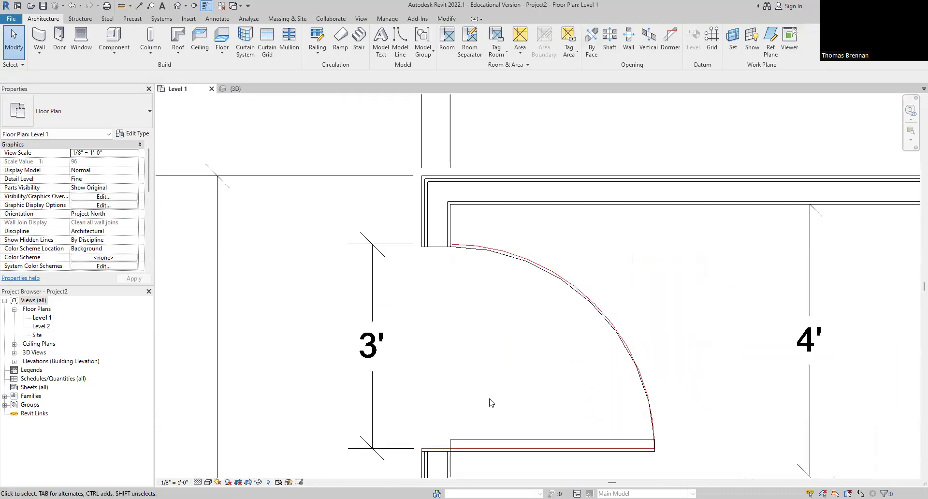
click(480, 401)
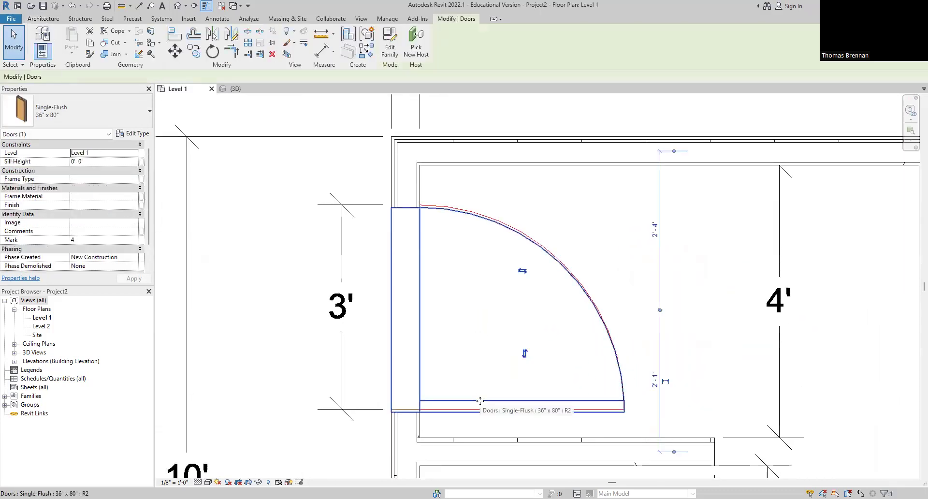
drag(480, 401, 480, 401)
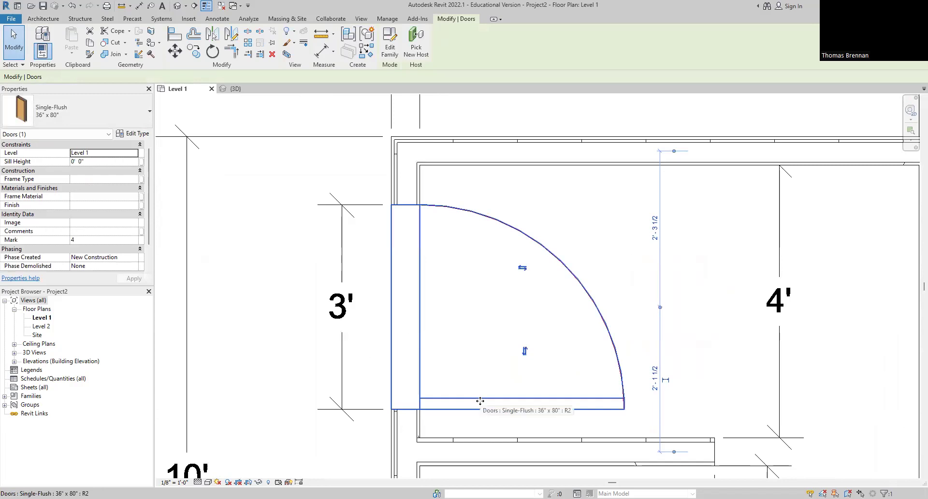
key(Escape)
- Nudge the door in the north wall of the southwest room left onto the imported plan's door swing
scroll(480, 401, down, 6)
middle_drag(548, 285, 620, 149)
scroll(567, 369, up, 8)
scroll(545, 402, up, 3)
click(434, 332)
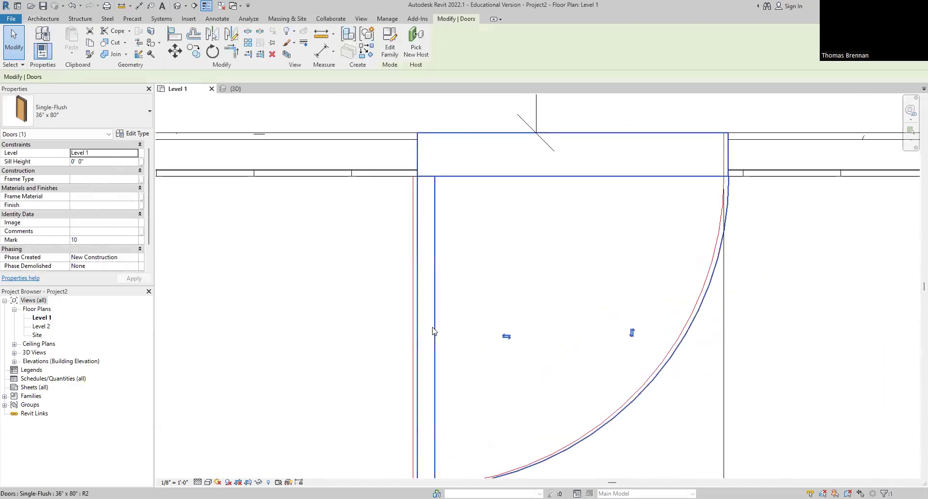
drag(434, 332, 432, 327)
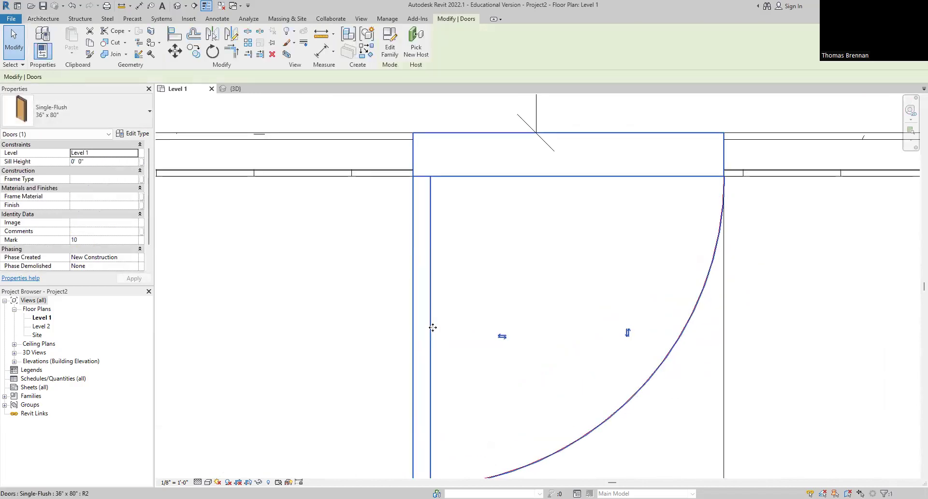
click(611, 310)
scroll(711, 305, down, 4)
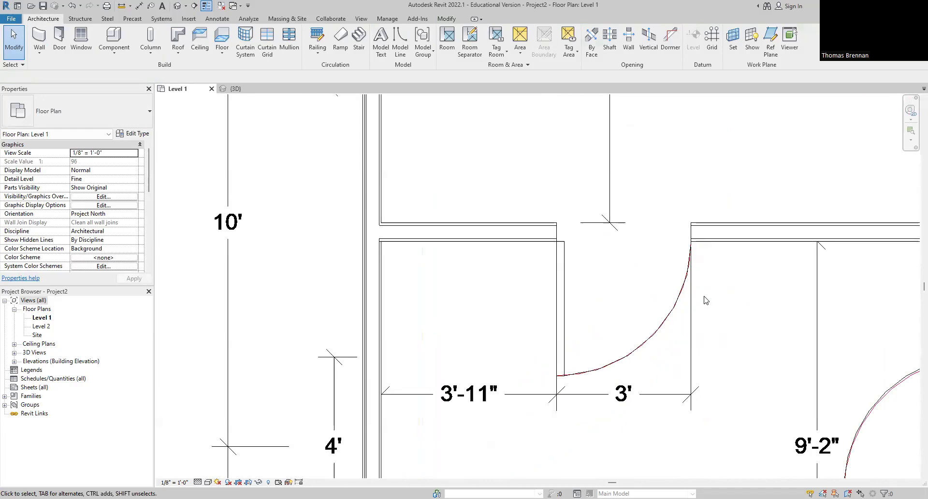
- Nudge the door in the east wall of the southwest room downward to match the imported plan's 3' opening
scroll(812, 356, up, 5)
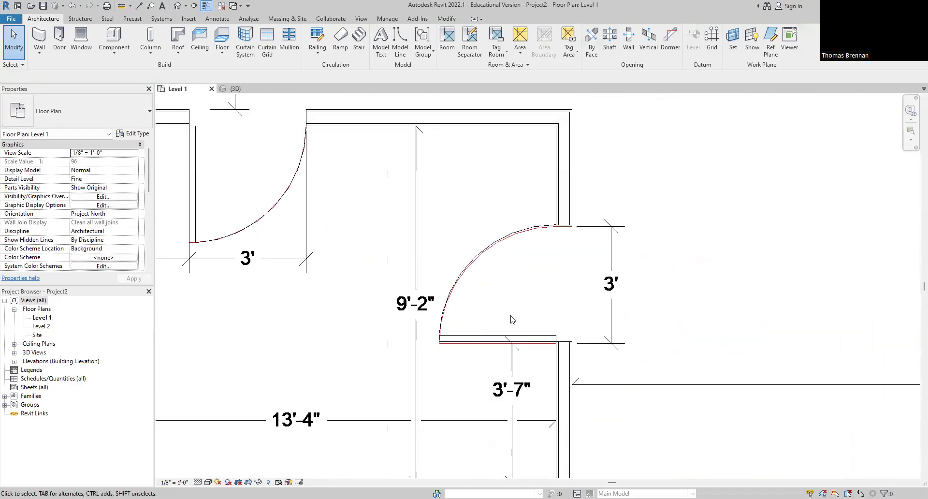
click(610, 352)
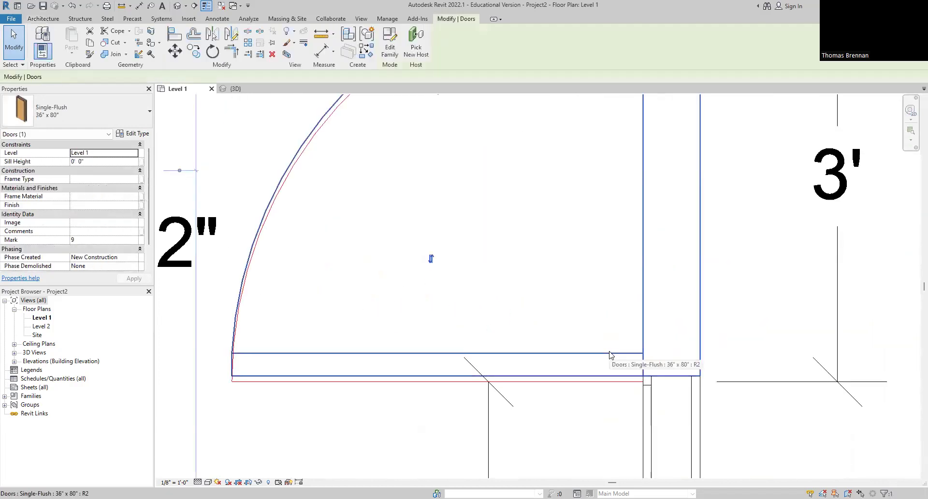
key(Down)
key(Down)
key(Down)
key(Down)
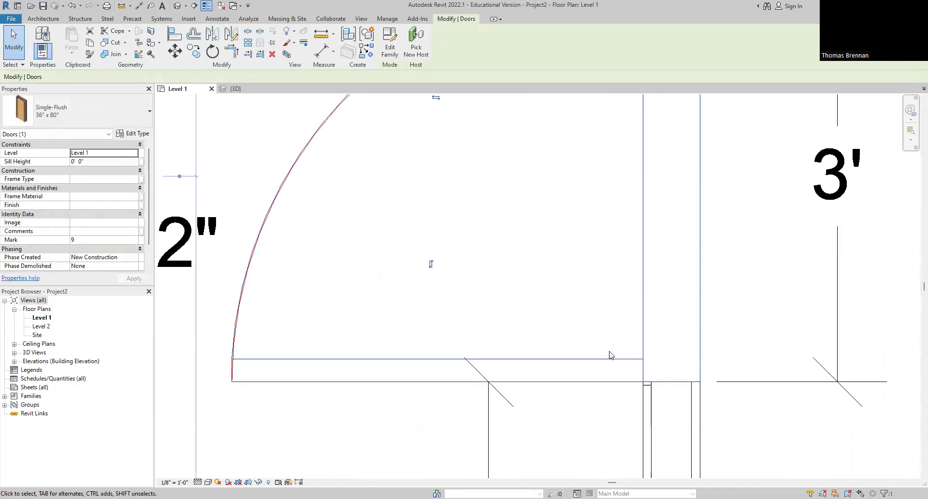
key(Escape)
scroll(677, 367, down, 6)
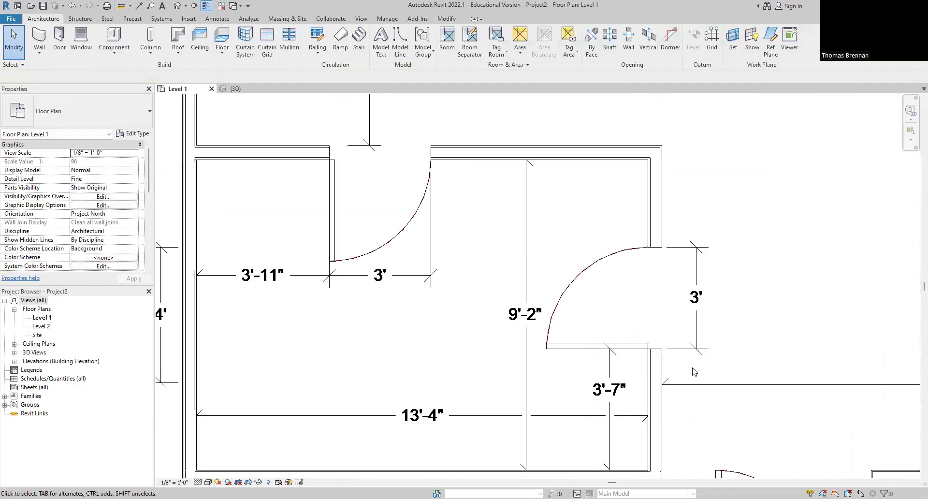
- Check the front entry door and overall door alignment in the plan, and inspect the model in the 3D view
scroll(689, 373, down, 3)
scroll(668, 379, up, 6)
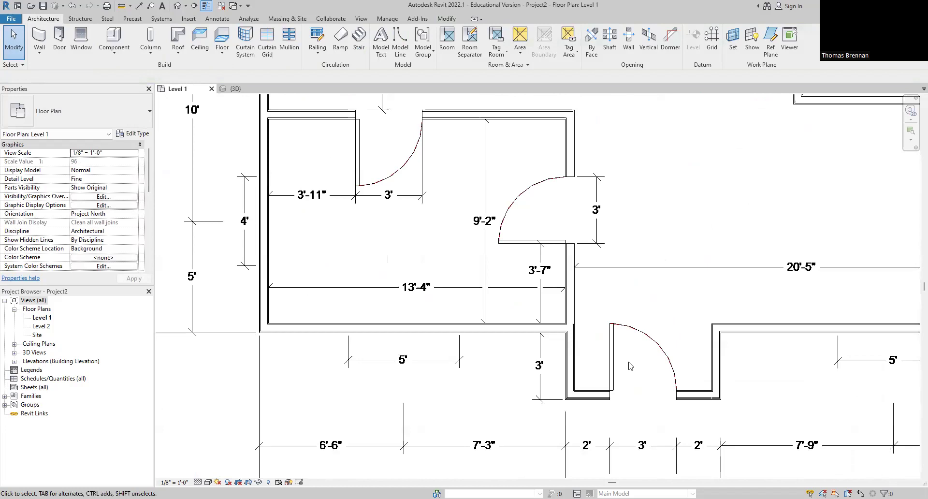
scroll(653, 379, down, 8)
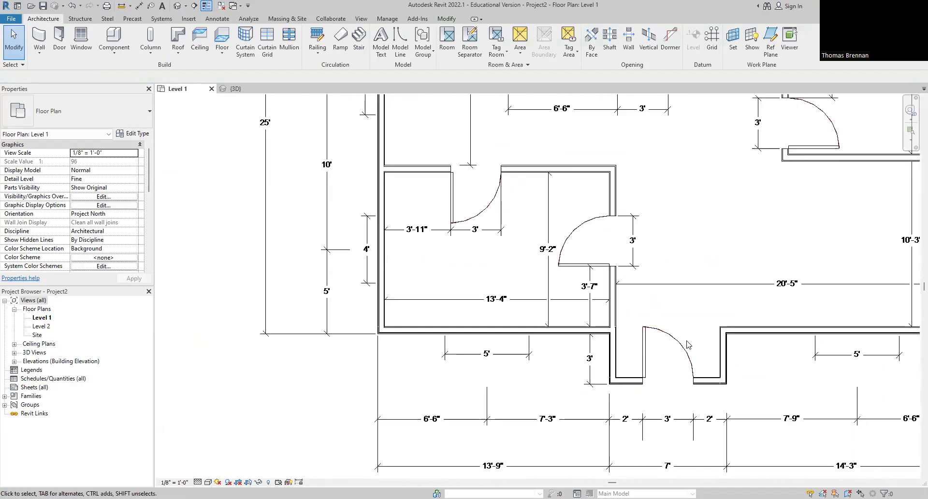
middle_drag(695, 342, 573, 376)
scroll(593, 347, down, 4)
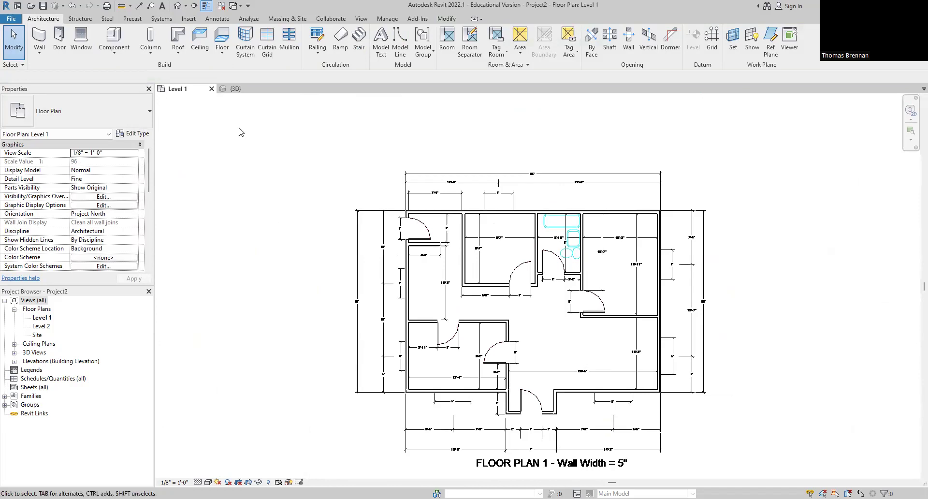
click(236, 89)
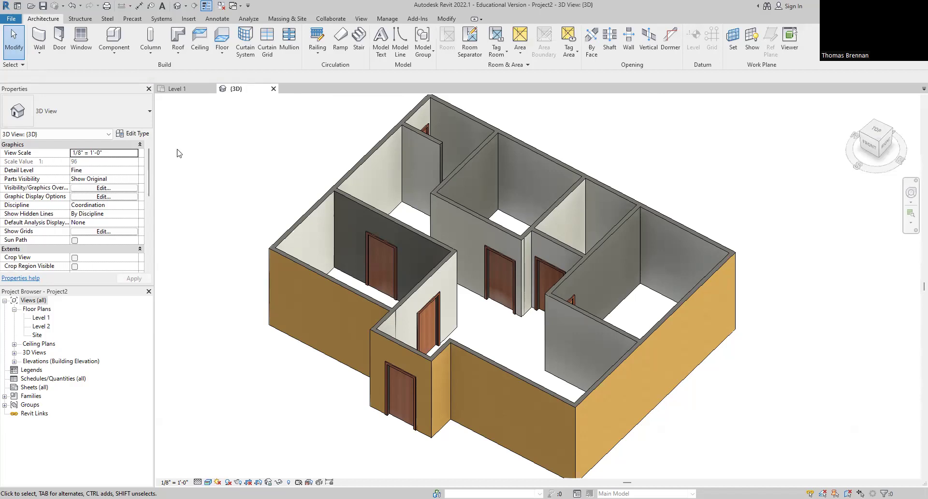
- Place a Slider with Trim 48" x 36" window at the 4' opening in the east exterior wall on Level 1
click(177, 89)
scroll(687, 278, up, 8)
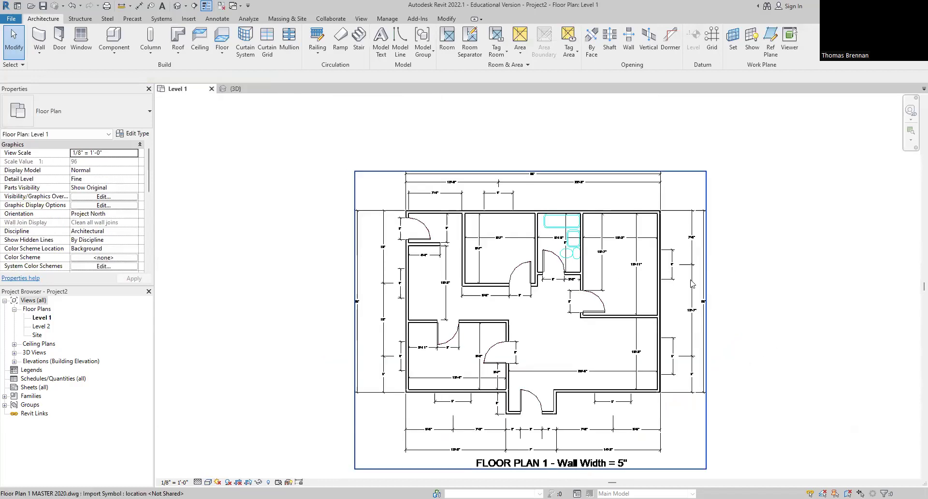
middle_drag(649, 303, 688, 386)
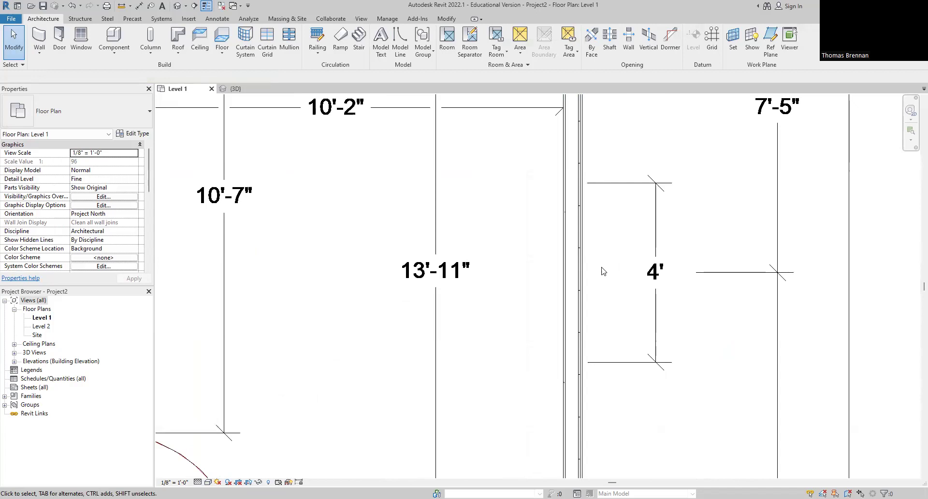
scroll(619, 216, down, 1)
scroll(616, 231, down, 2)
scroll(617, 225, up, 3)
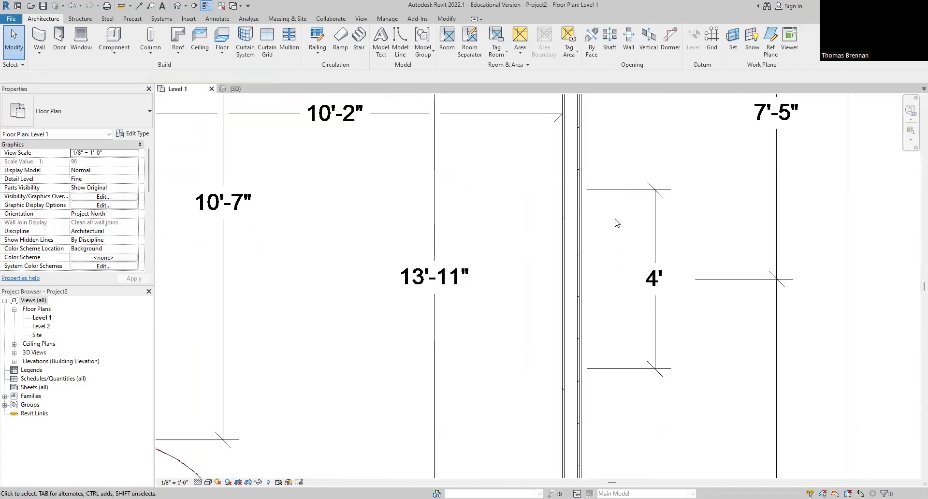
scroll(617, 222, up, 1)
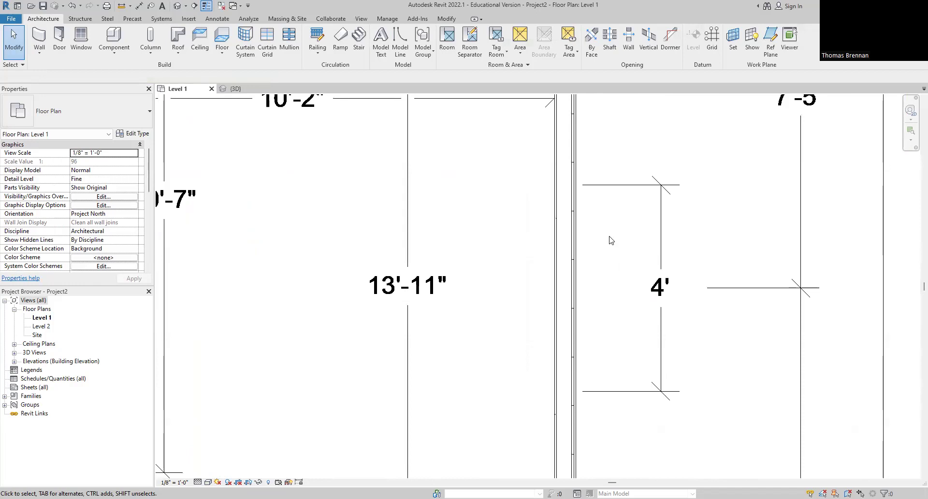
scroll(611, 240, down, 1)
middle_drag(610, 245, 624, 234)
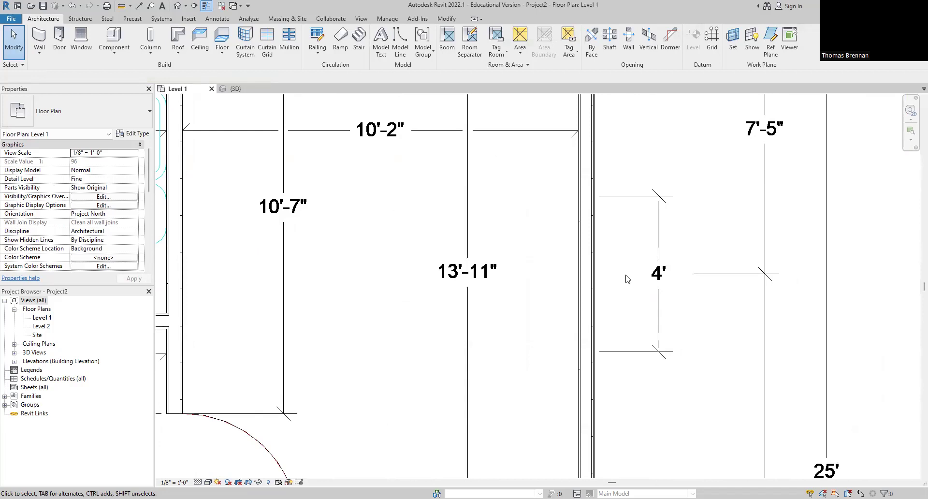
click(81, 47)
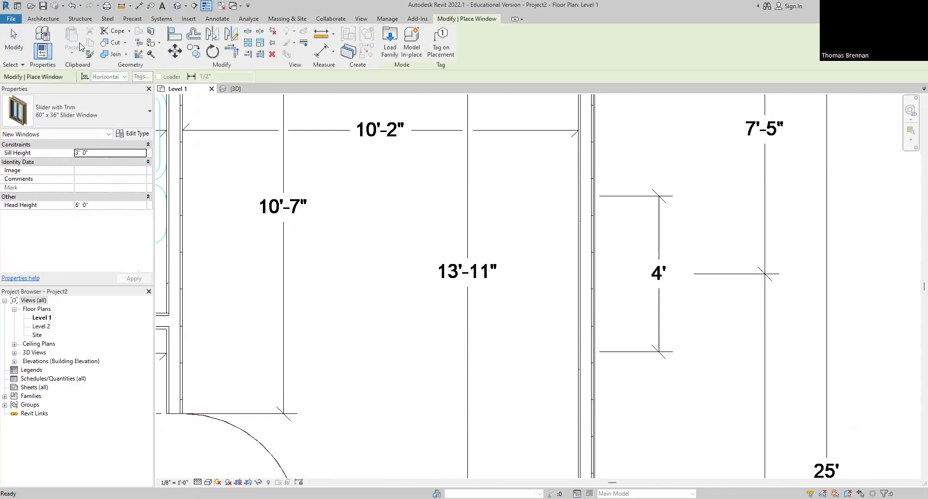
click(149, 120)
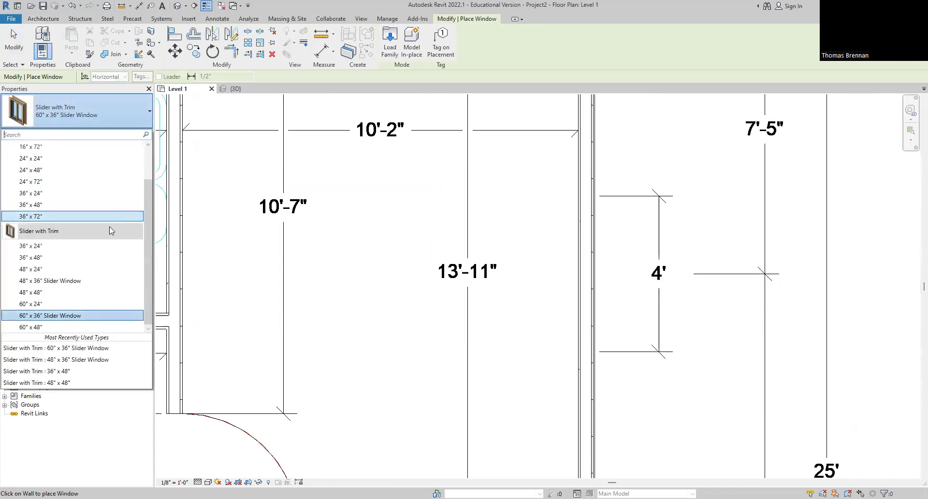
click(65, 281)
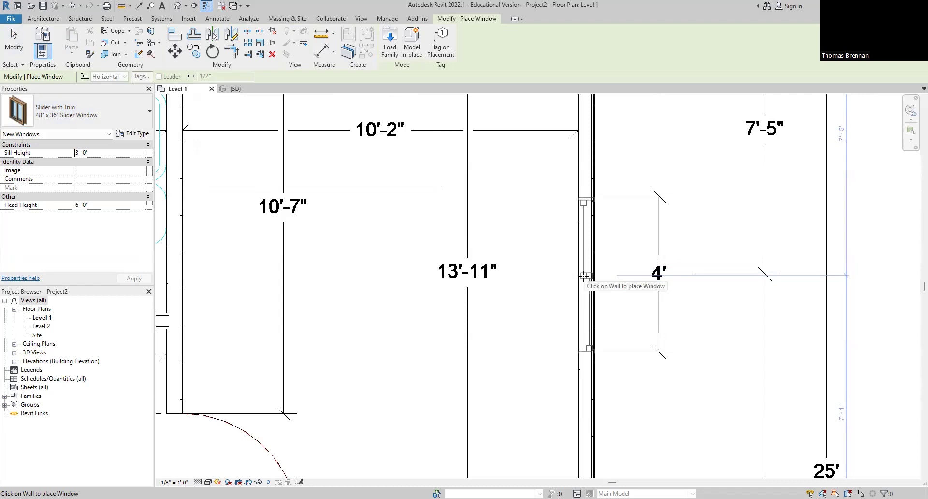
- Place a 48" x 36" slider window at the 4' opening in the north wall of the 9'-7" room
scroll(615, 370, down, 4)
middle_drag(618, 378, 591, 216)
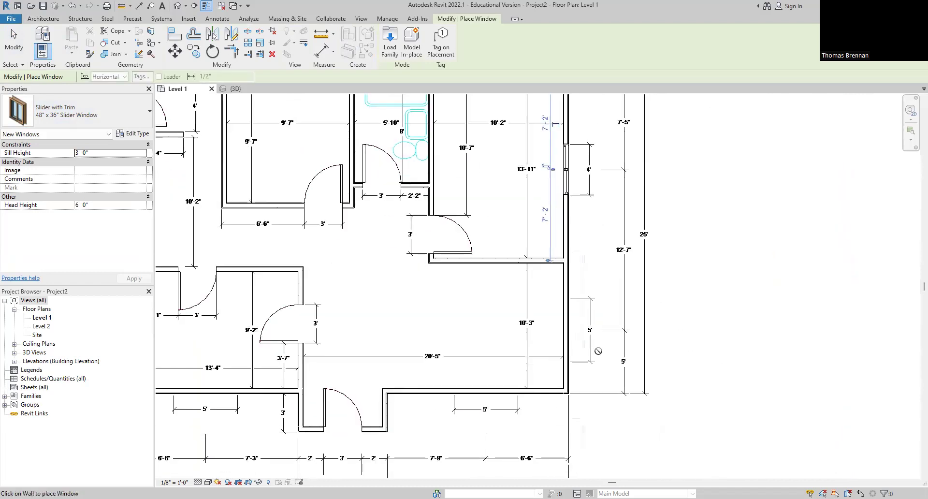
scroll(555, 296, down, 1)
scroll(555, 295, down, 1)
middle_drag(526, 265, 601, 378)
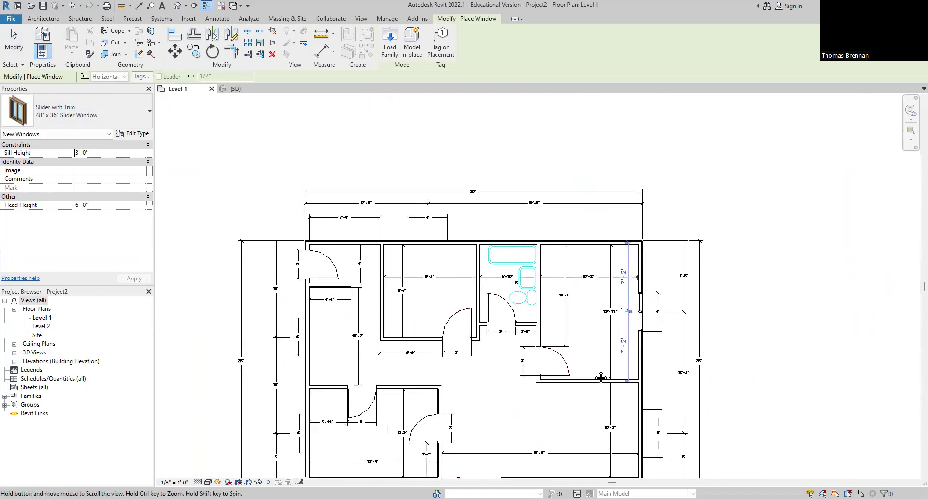
scroll(419, 260, up, 4)
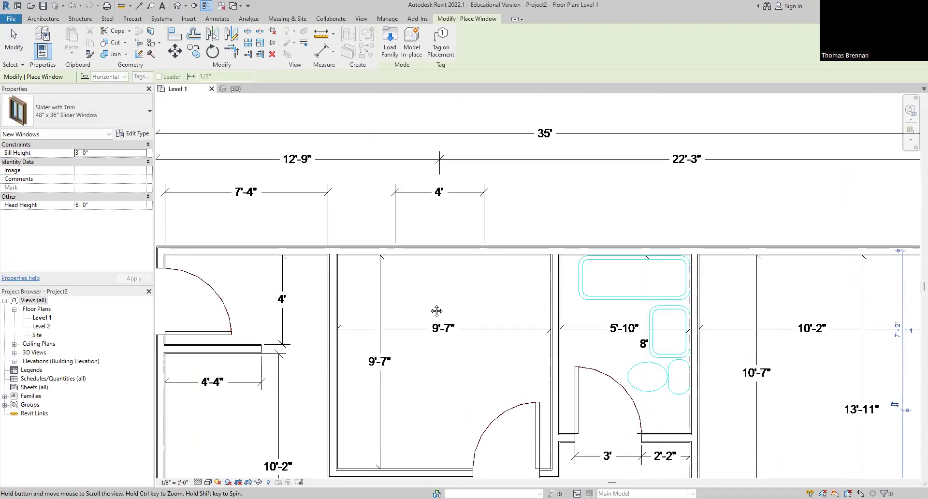
click(441, 305)
- Place a 48" x 36" slider window at the west wall's 4' opening beside the 10'-2" dimension
scroll(455, 336, down, 1)
scroll(456, 338, down, 2)
scroll(458, 345, up, 2)
middle_drag(522, 285, 618, 124)
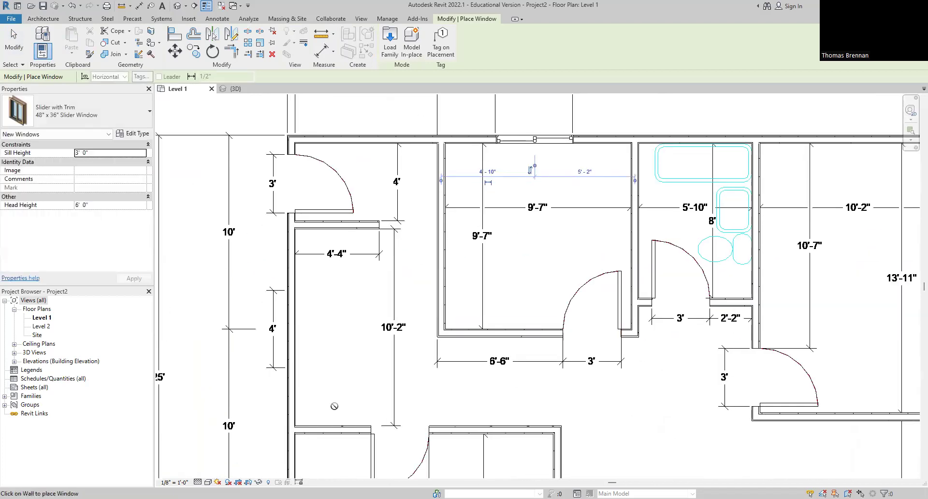
scroll(289, 330, up, 4)
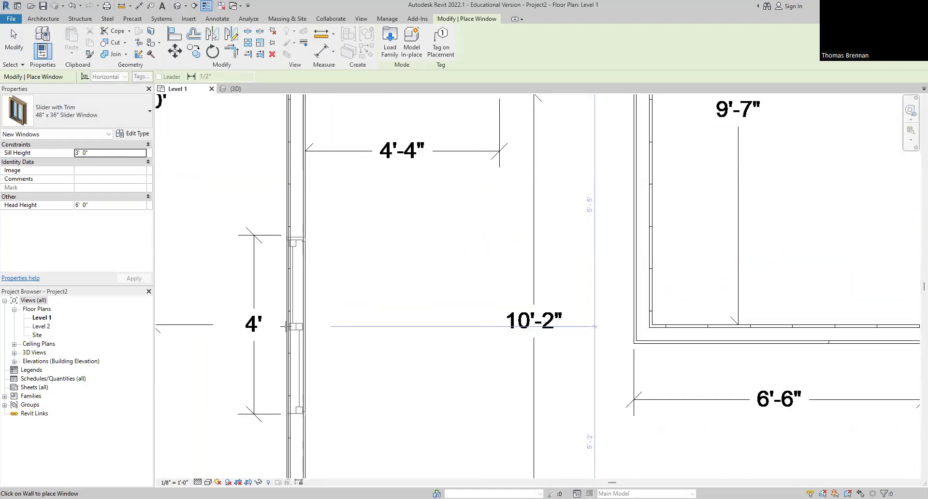
- Place a 48" x 36" slider window at the 4' opening in the southwest room's west wall
scroll(419, 334, down, 7)
scroll(393, 345, up, 6)
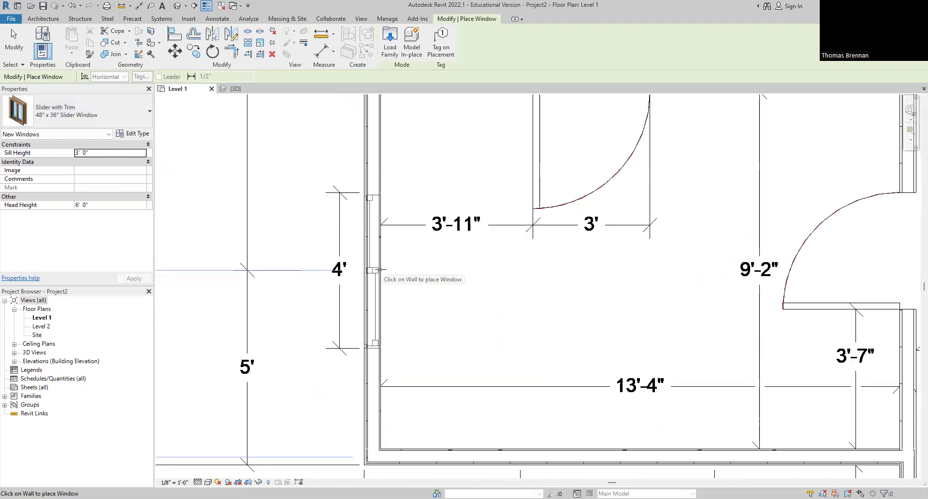
scroll(504, 343, down, 3)
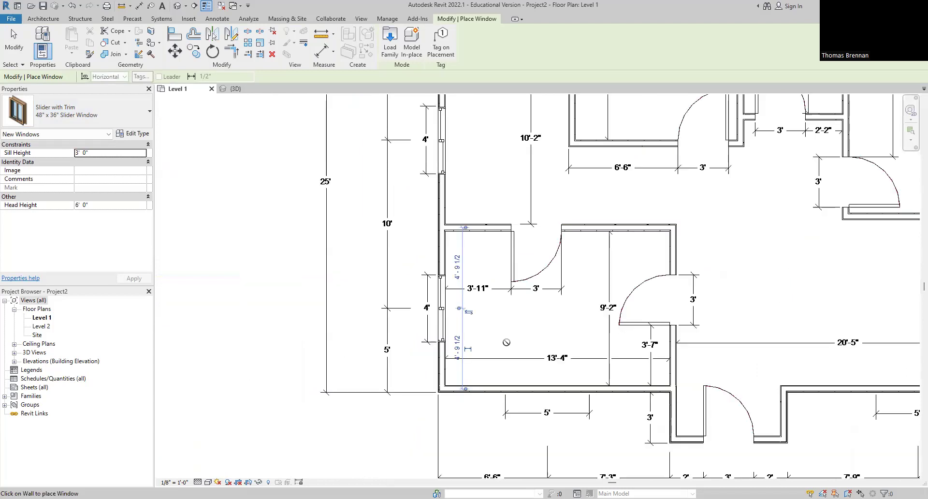
- End the window placement, check the 48" x 36" windows in the 3D view, and return to the Level 1 plan
scroll(507, 342, down, 2)
middle_drag(541, 338, 605, 415)
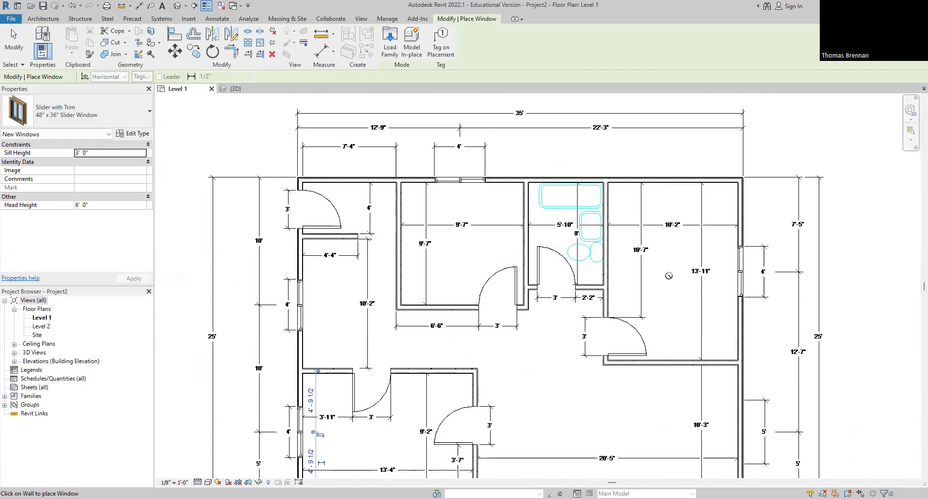
scroll(669, 275, down, 1)
key(Escape)
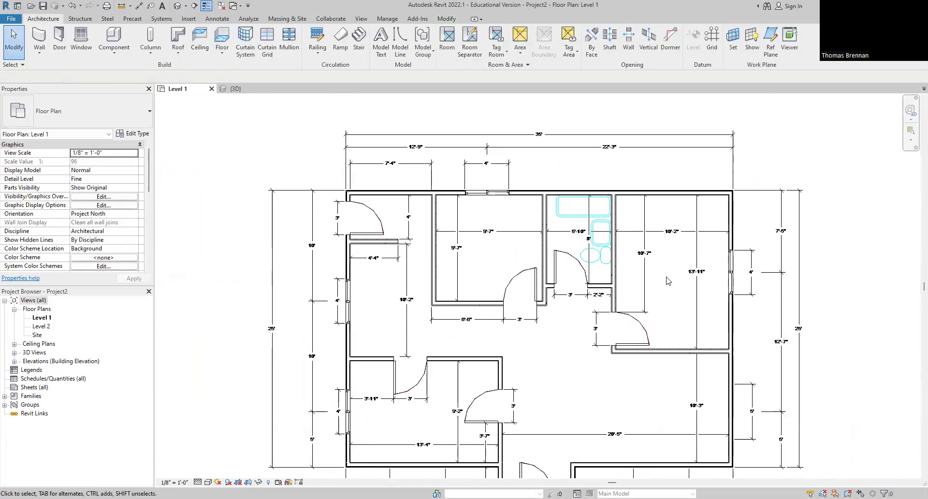
click(235, 89)
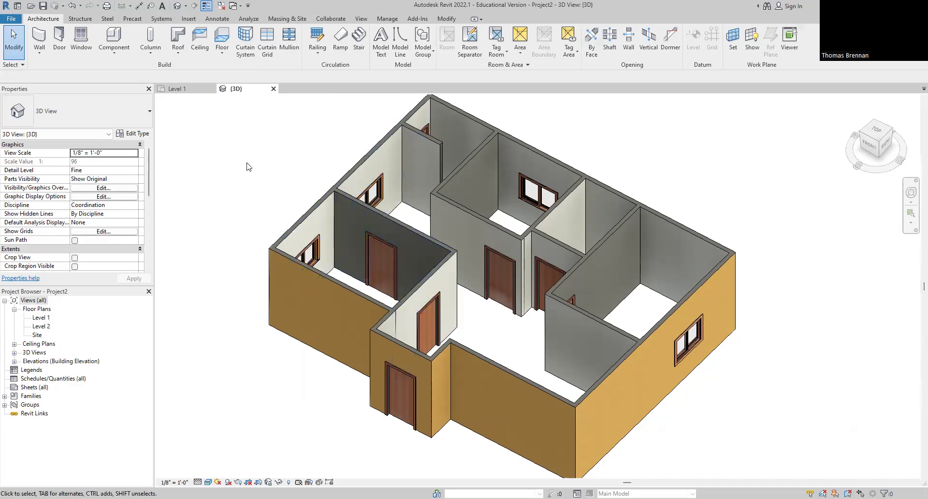
click(177, 88)
- Place a Slider with Trim 60" x 36" window at the 5' opening in the south wall of the 13'-4" room
scroll(508, 194, up, 4)
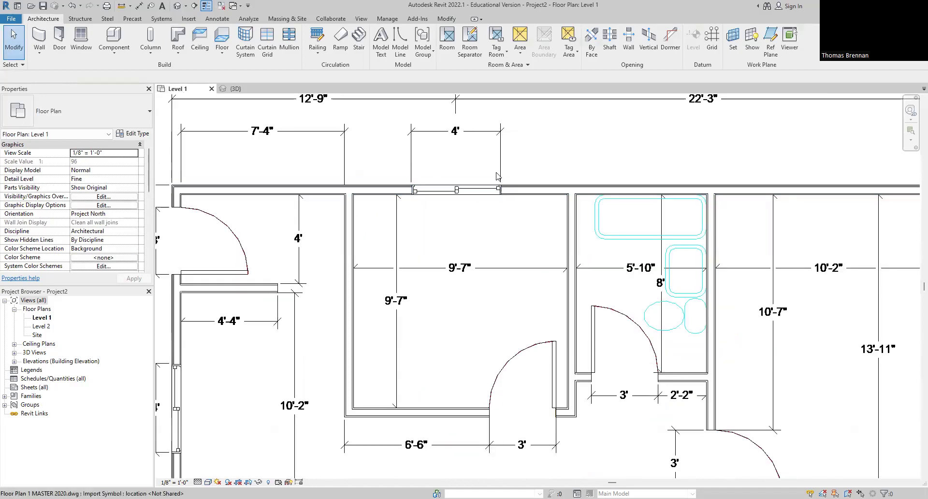
scroll(459, 166, down, 4)
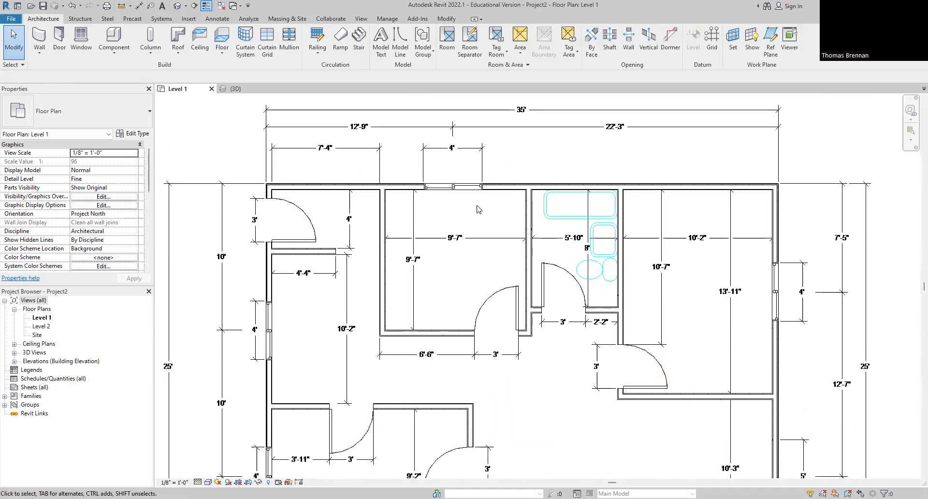
scroll(478, 213, down, 1)
middle_drag(480, 214, 503, 164)
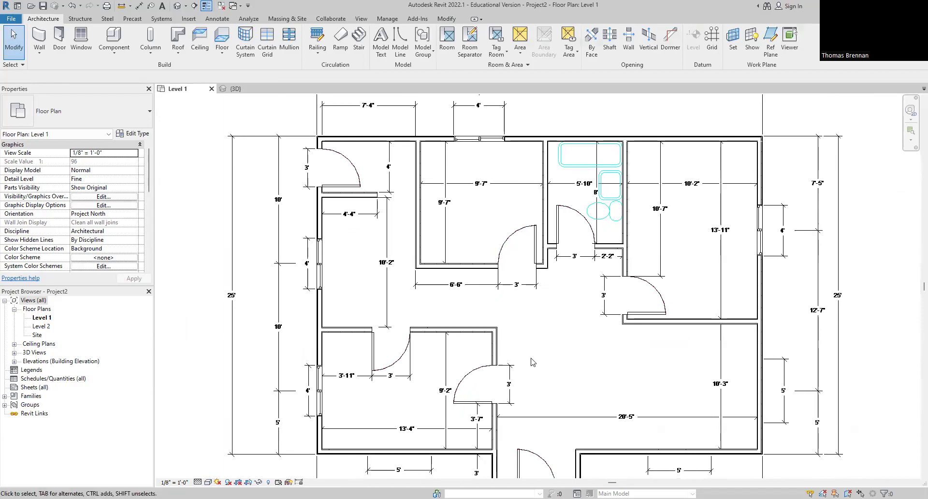
middle_drag(544, 366, 563, 218)
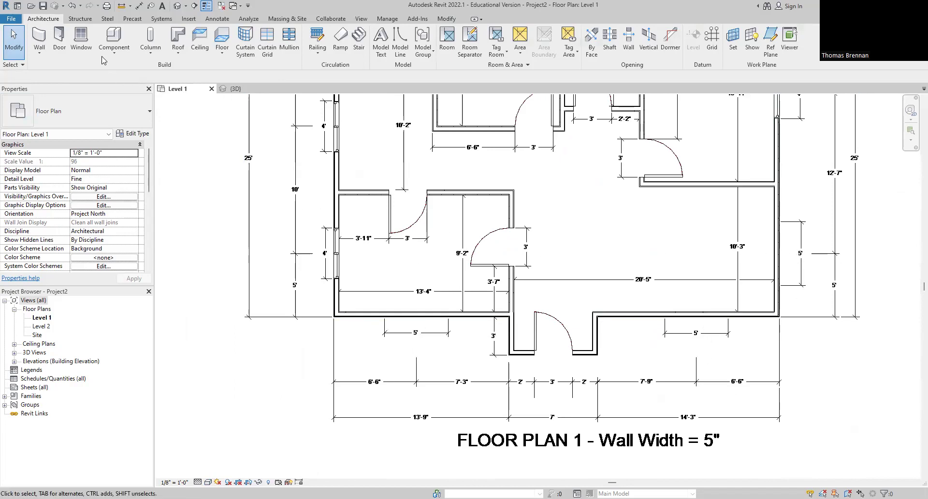
click(87, 47)
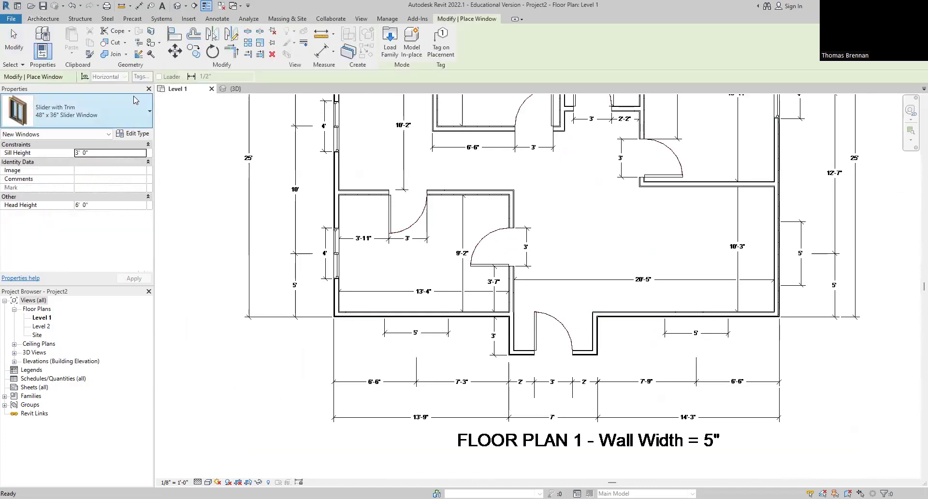
click(147, 123)
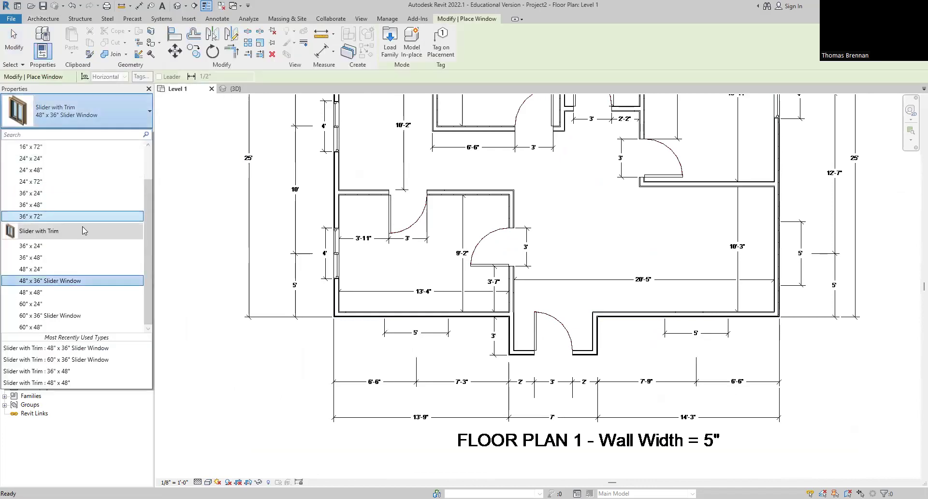
click(62, 315)
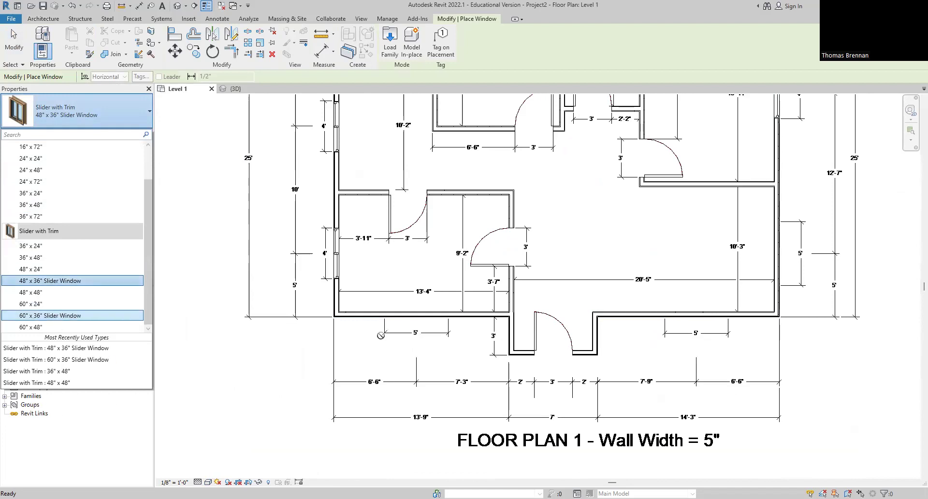
scroll(419, 324, up, 5)
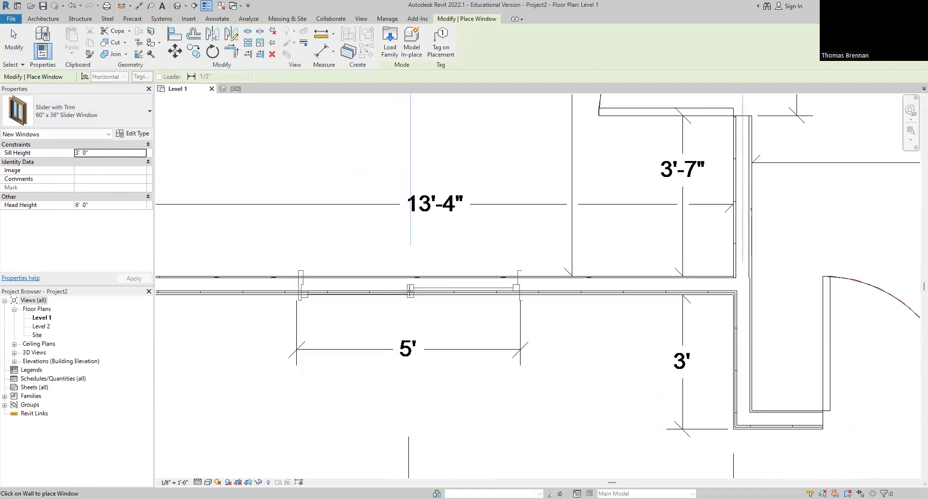
click(410, 290)
scroll(383, 338, down, 5)
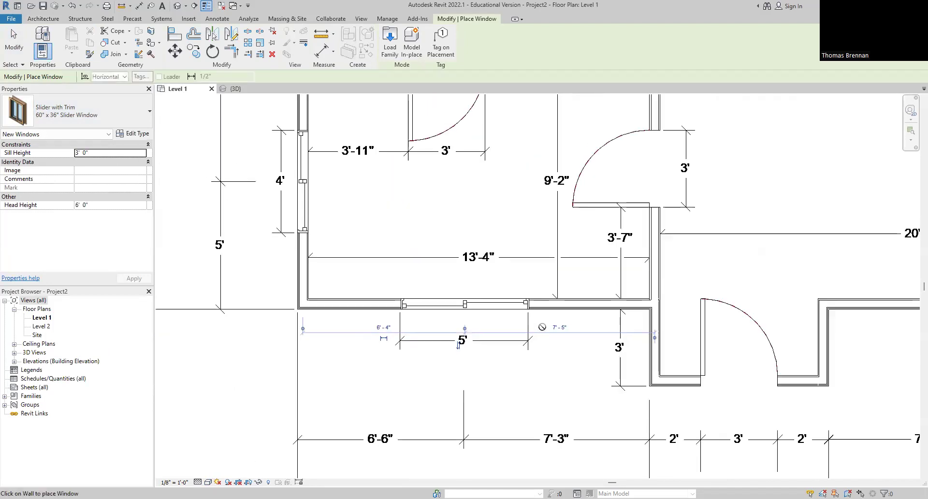
- Place a 60" x 36" slider window at the 5' opening in the south wall of the 20'-5" room
scroll(616, 320, up, 6)
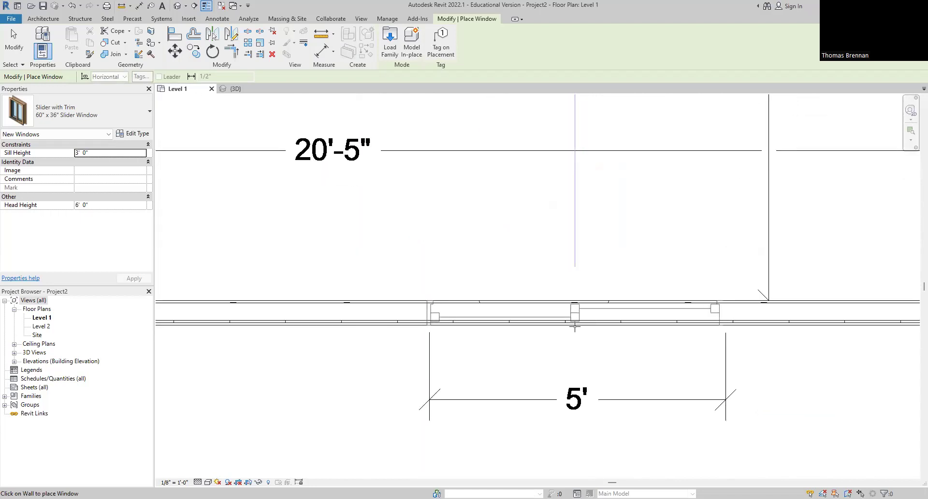
scroll(579, 325, up, 2)
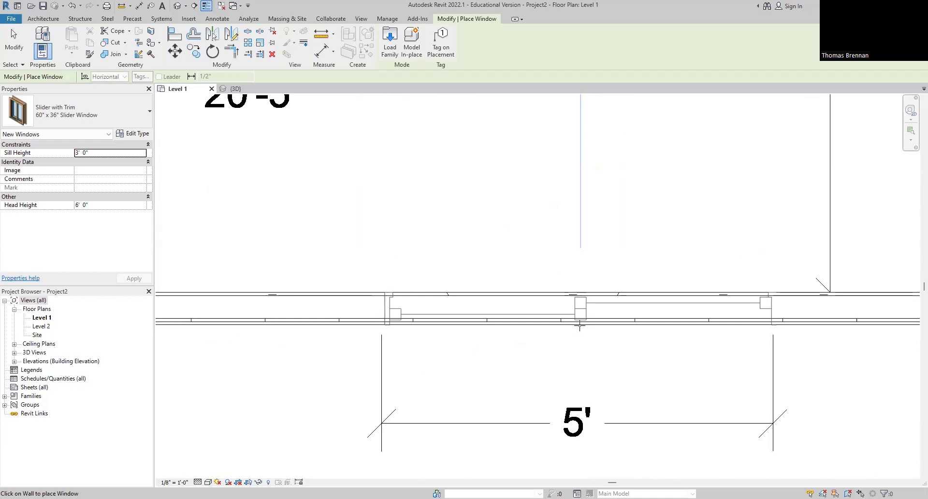
click(580, 325)
- Place a 60" x 36" slider window at the east wall's 5' opening beside the 10'-3" dimension and end the placement
scroll(694, 213, down, 5)
middle_drag(691, 237, 526, 467)
scroll(642, 361, up, 3)
scroll(642, 361, up, 4)
middle_drag(643, 359, 648, 301)
scroll(647, 312, down, 2)
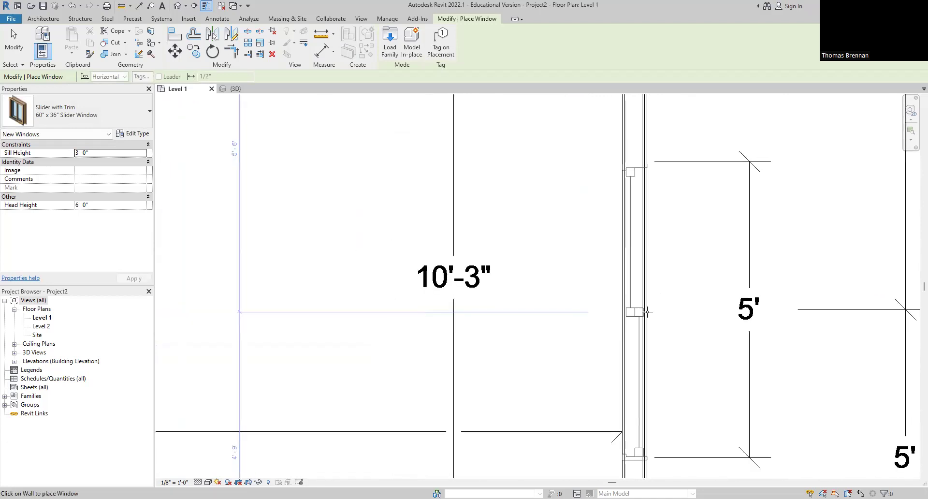
scroll(647, 312, down, 1)
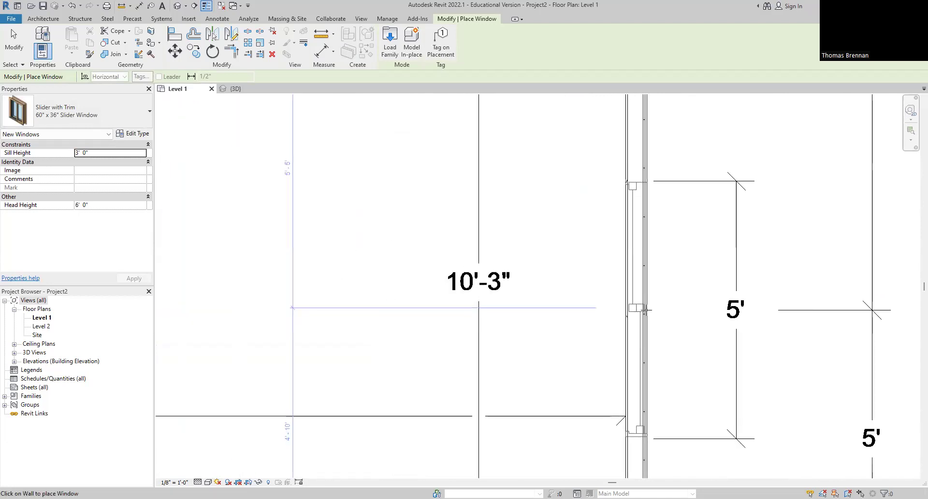
key(Escape)
scroll(766, 277, down, 1)
scroll(766, 277, down, 5)
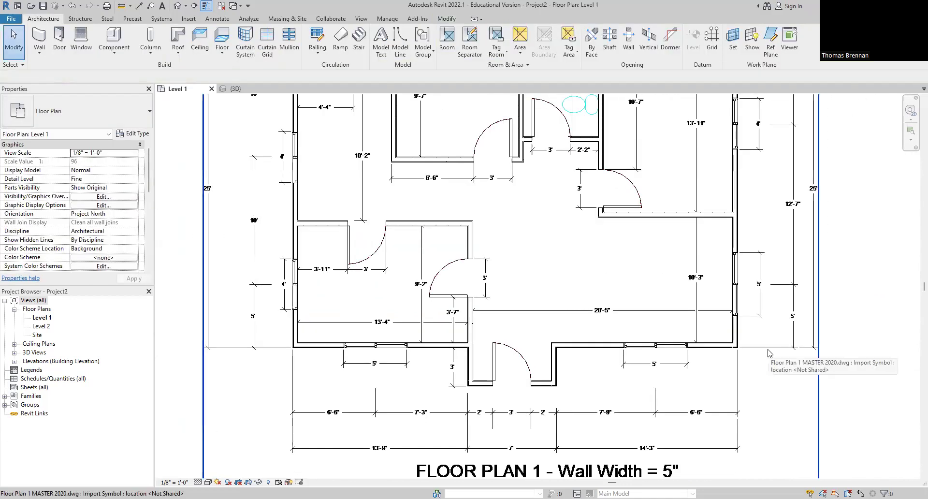
- Inspect the 60" x 36" windows in the 3D view and return to the Level 1 plan
click(228, 90)
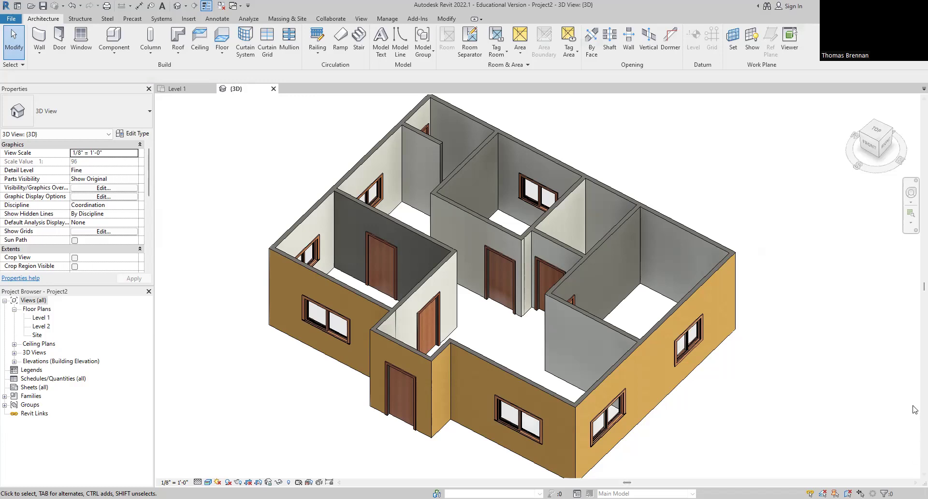
scroll(779, 383, down, 1)
scroll(779, 383, up, 1)
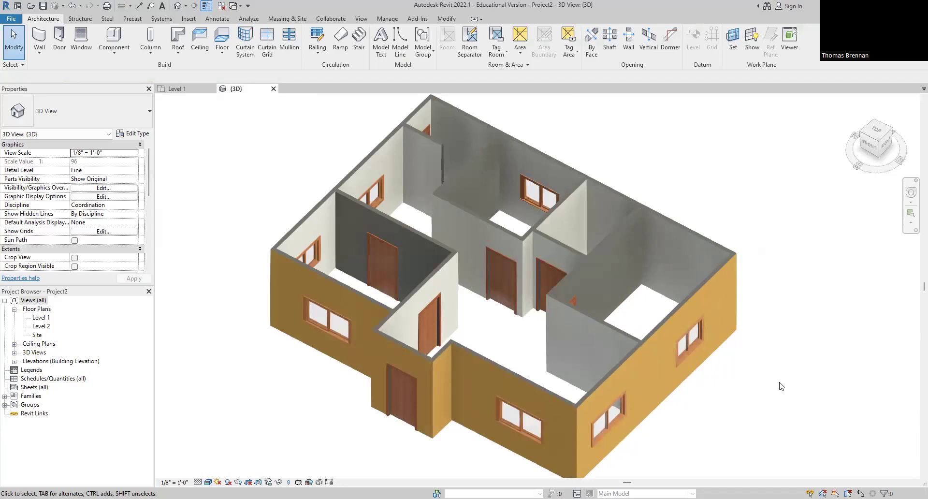
scroll(781, 385, down, 1)
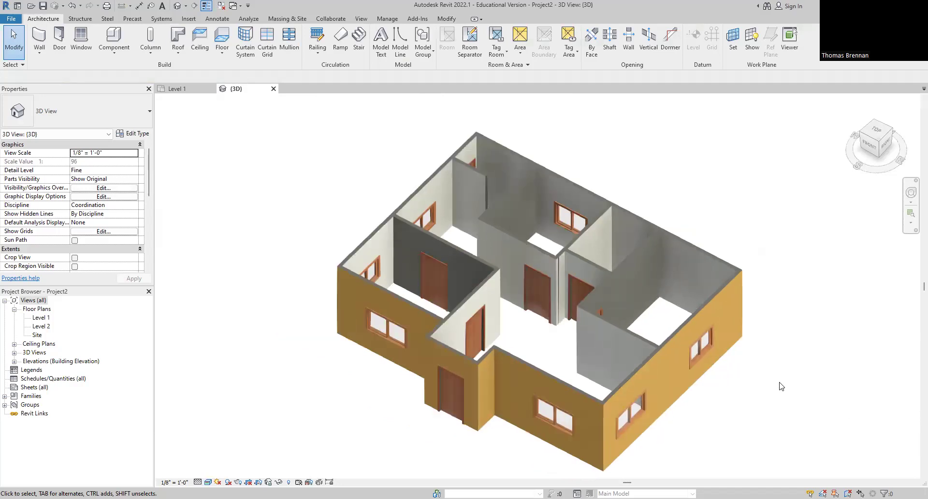
click(185, 90)
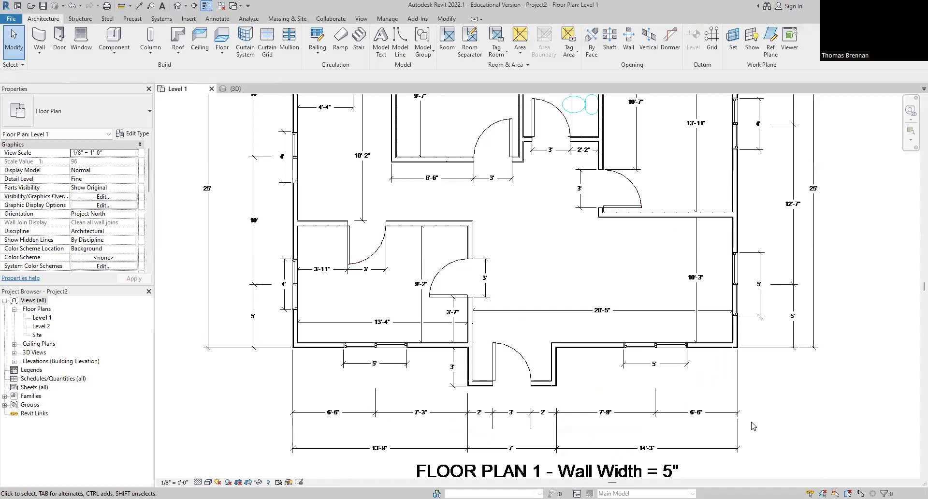
- Place a Toilet-Domestic-3D plumbing fixture over the toilet outline in the bathroom, rotated so its tank backs onto the east wall
scroll(754, 426, down, 1)
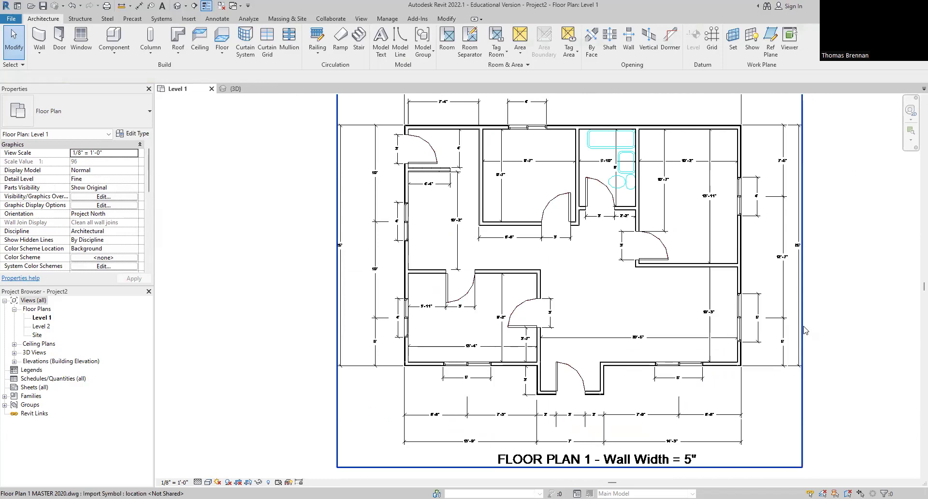
middle_drag(631, 176, 612, 279)
scroll(613, 279, up, 5)
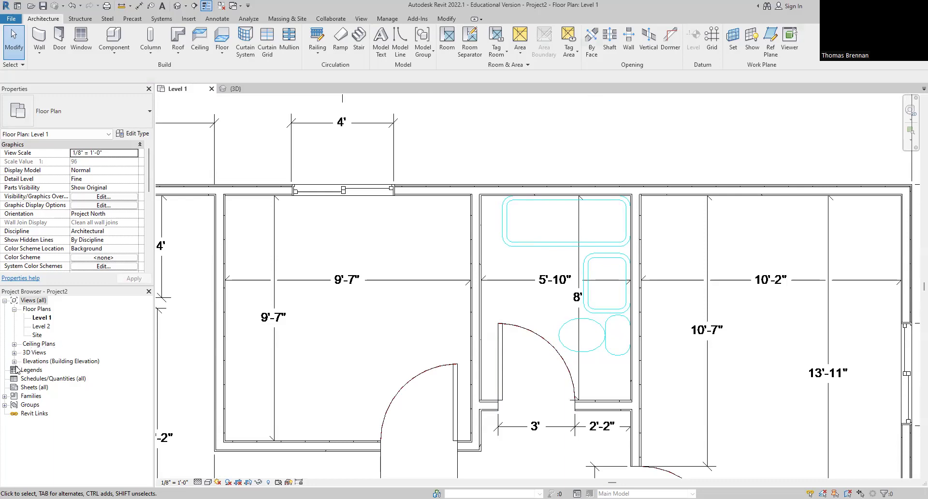
click(6, 399)
scroll(87, 382, down, 1)
scroll(87, 382, down, 4)
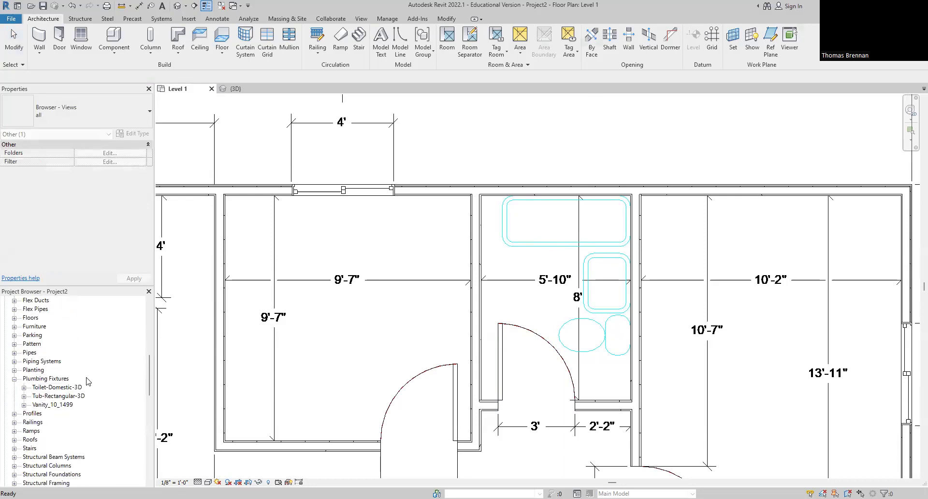
click(24, 388)
click(52, 397)
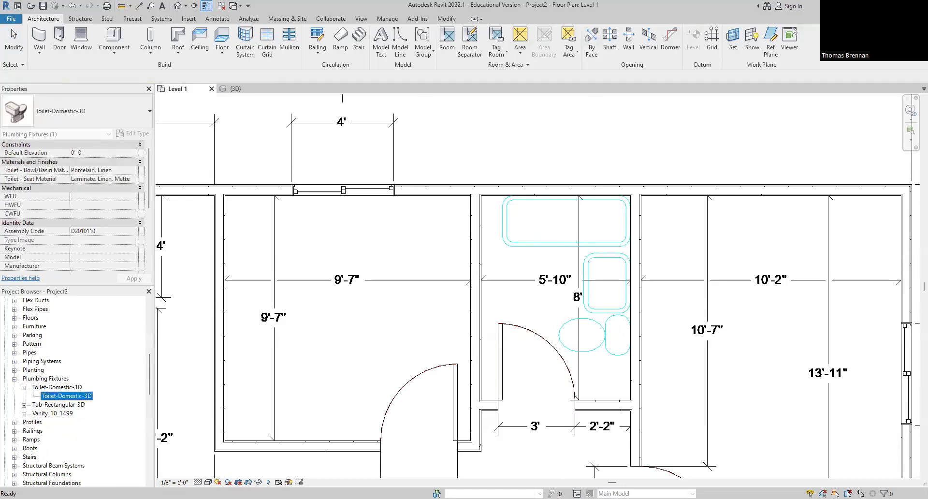
double_click(67, 395)
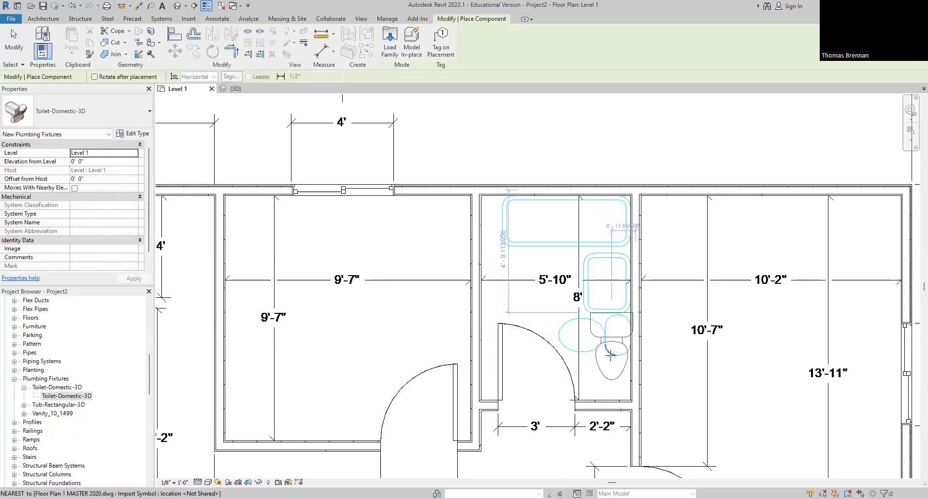
key(space)
key(space)
key(space)
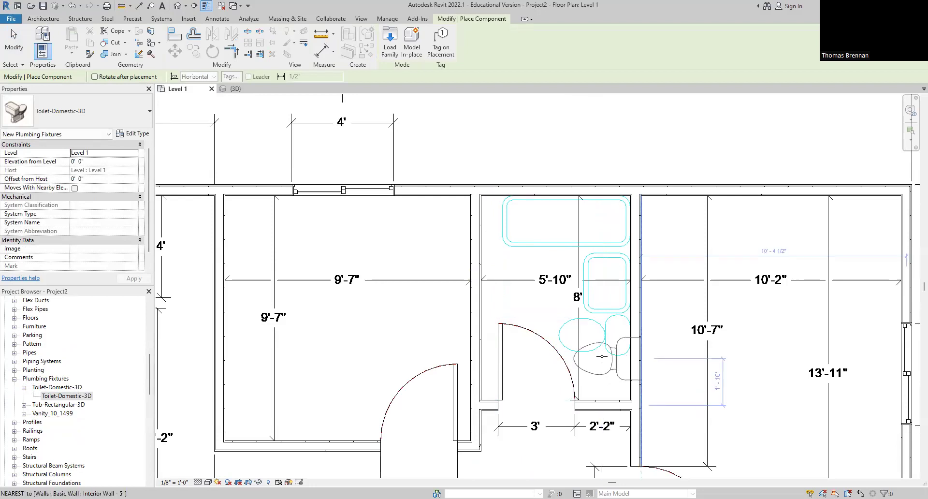
click(590, 334)
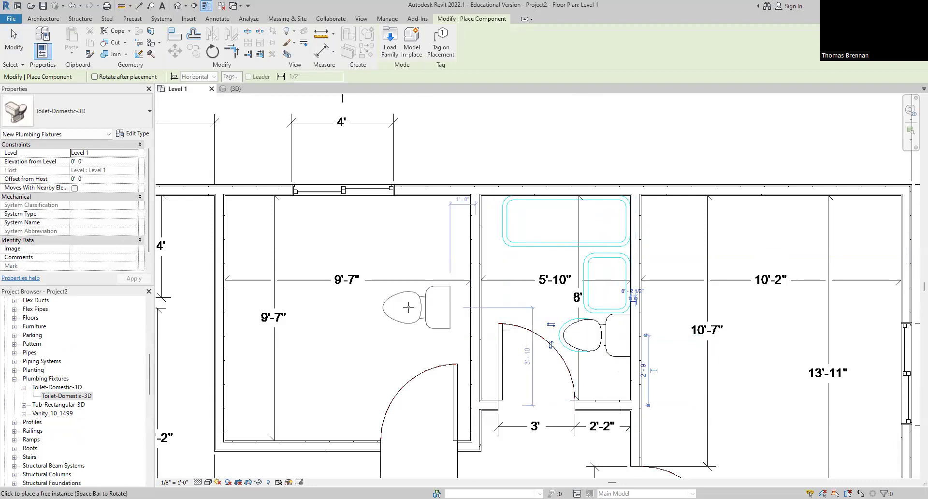
key(Escape)
key(Escape)
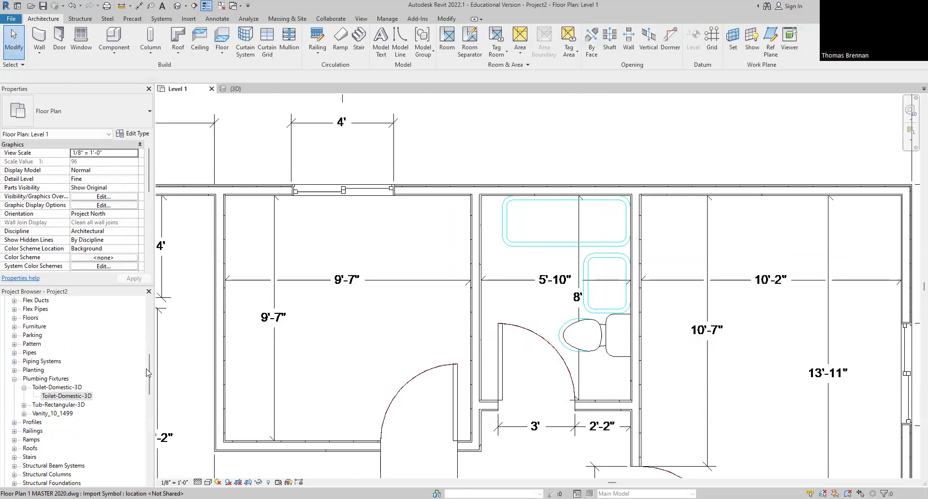
- Select the Tub-Rectangular-3D type from the Plumbing Fixtures families in the project
drag(150, 369, 151, 364)
scroll(151, 364, up, 3)
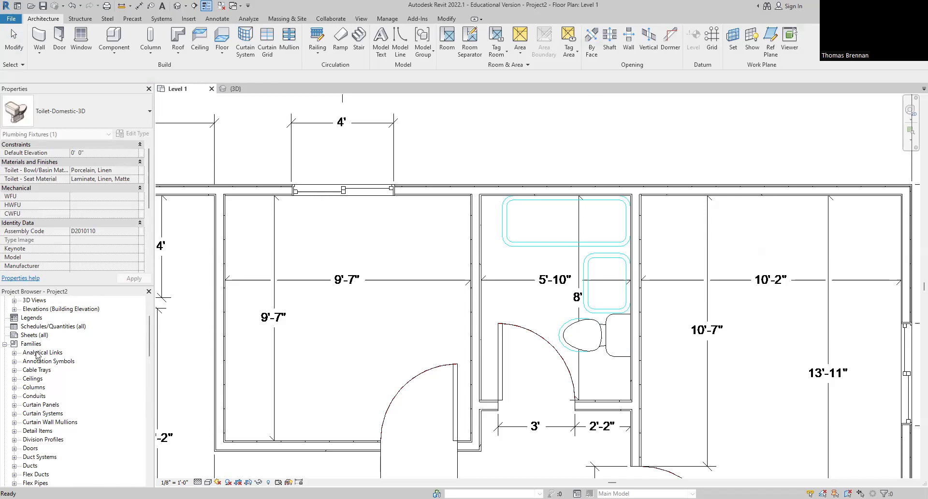
scroll(63, 381, down, 6)
scroll(62, 386, down, 1)
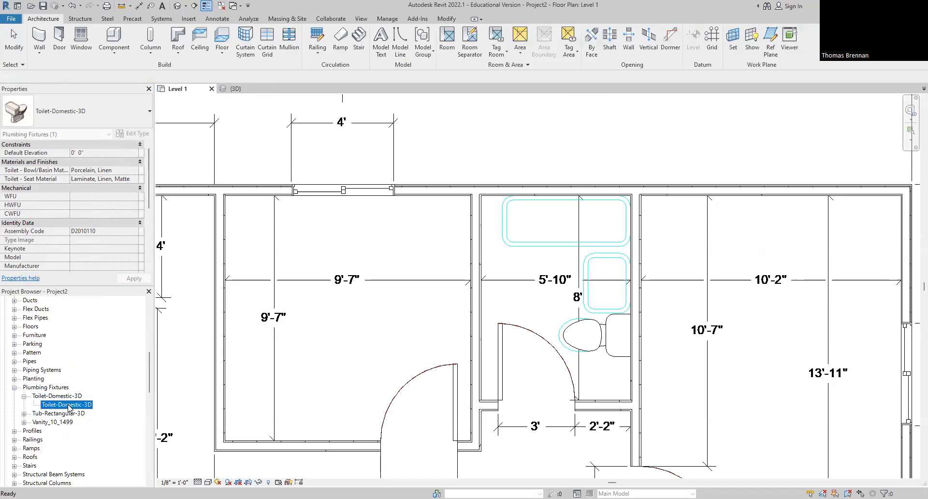
click(24, 413)
scroll(100, 427, down, 1)
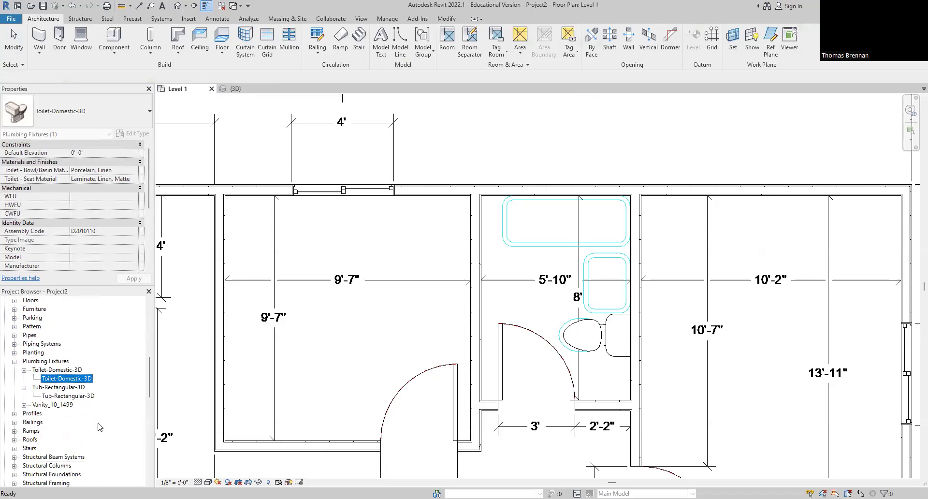
click(80, 396)
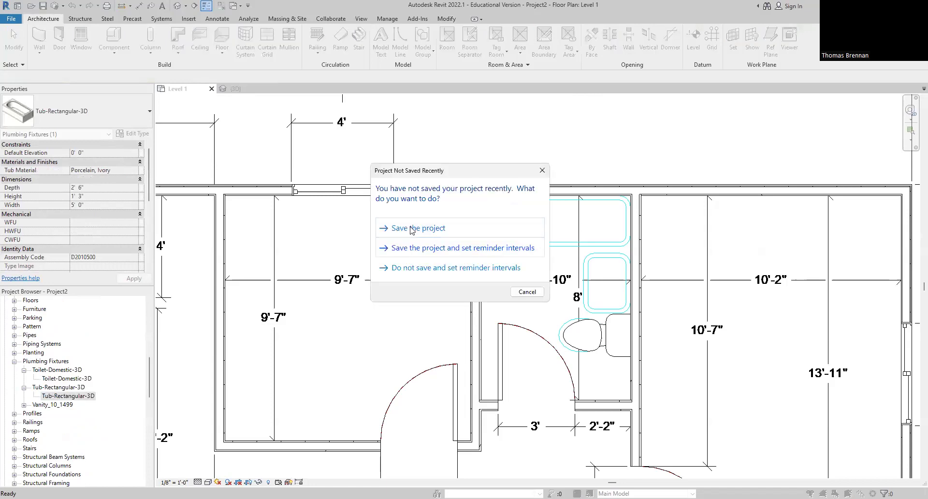
- Save the project to the Desktop as "FLOOR PLAN 1 - " followed by the author's surname, and end the pending tub placement
click(411, 230)
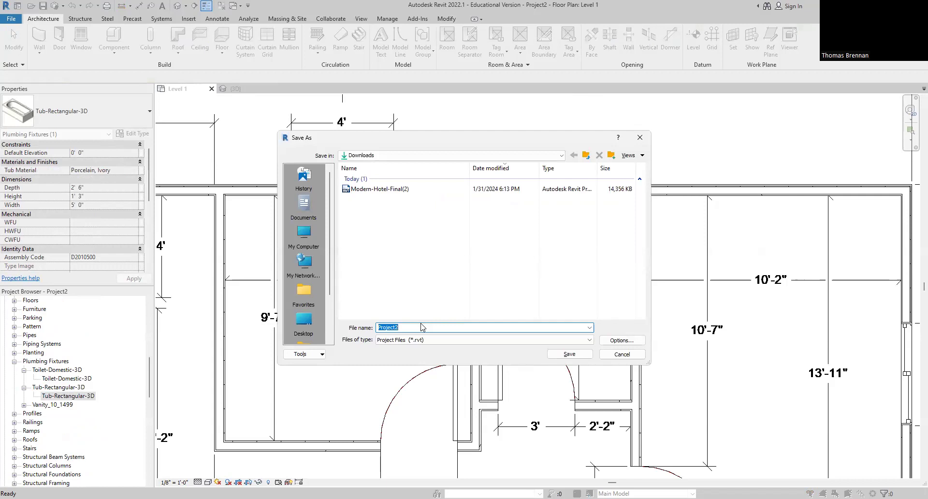
click(305, 321)
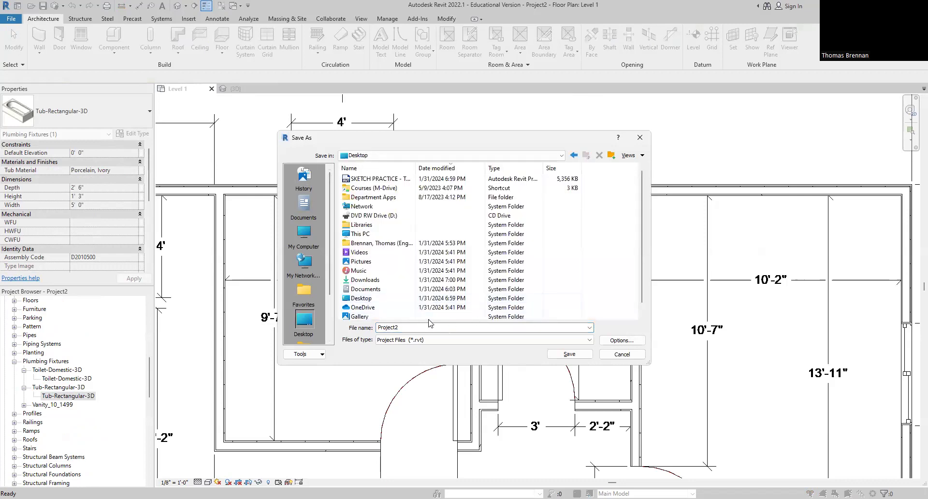
double_click(416, 328)
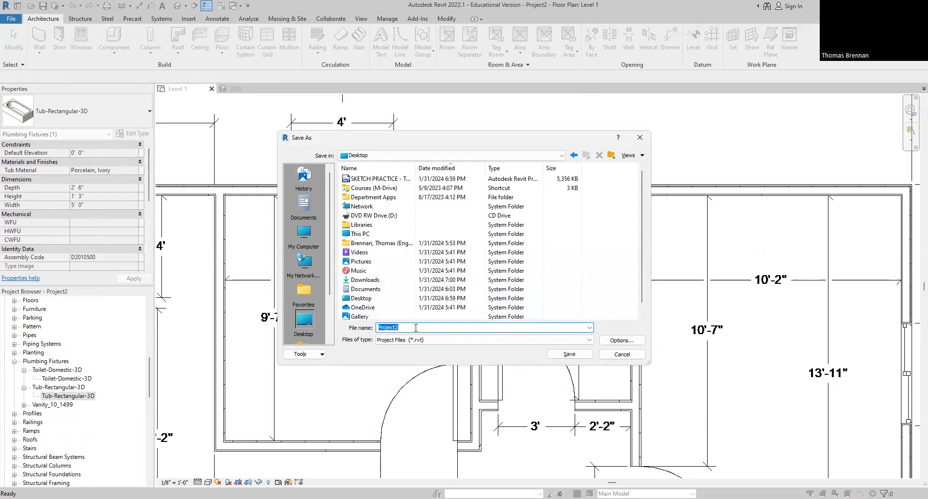
text(FLOOR PLAN)
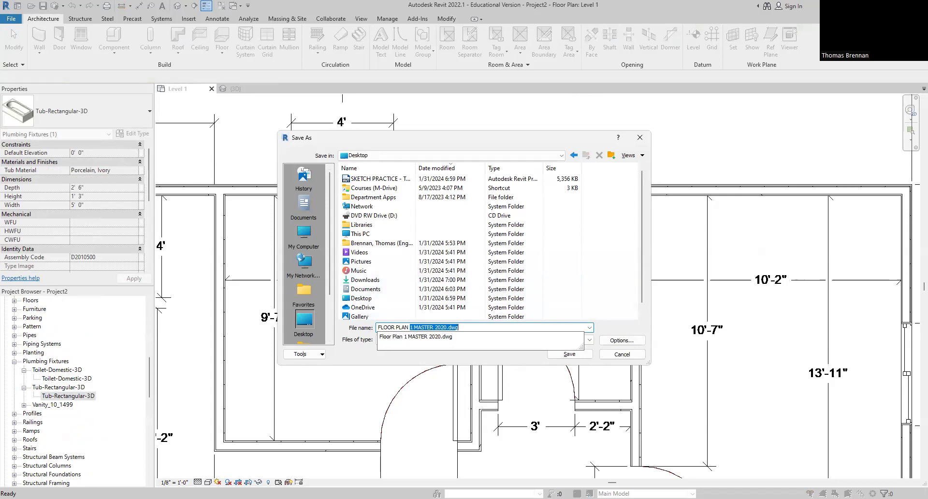
text( 1 - BRENNAN)
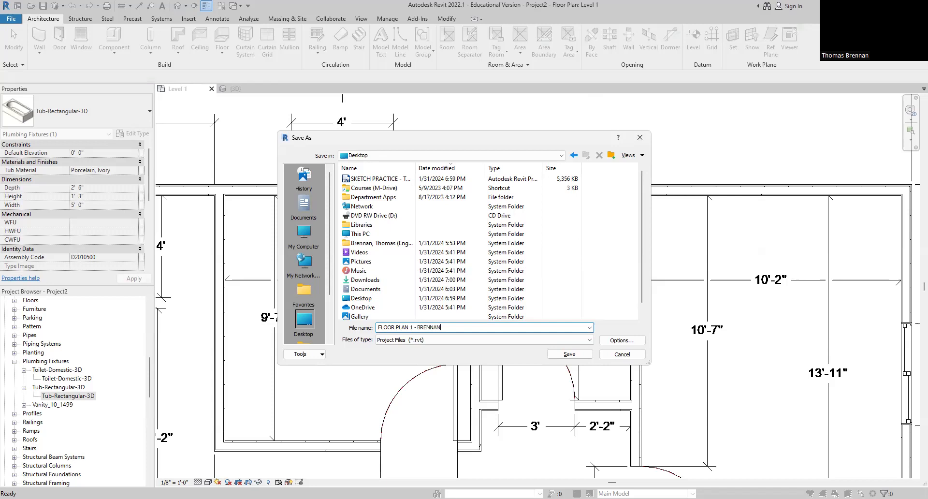
key(Return)
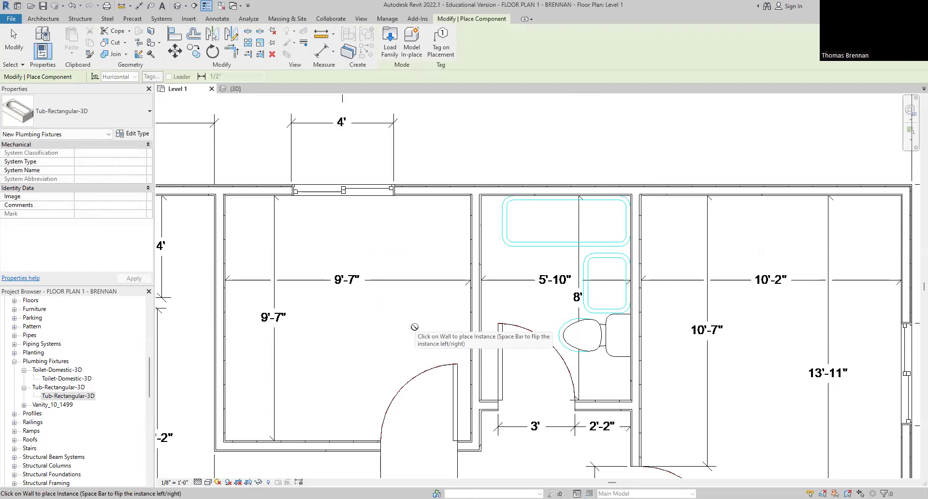
key(Escape)
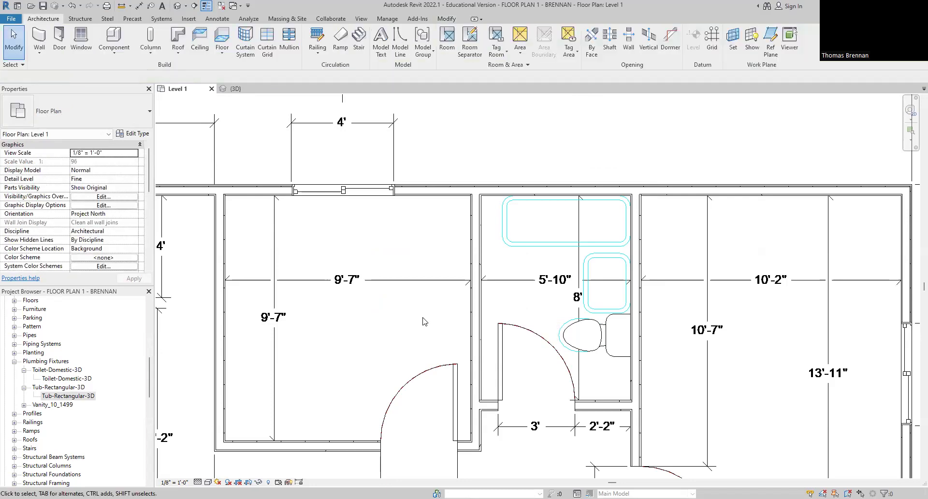
- Save the project again as a project file on the Desktop, keeping the same FLOOR PLAN 1 file name
click(11, 19)
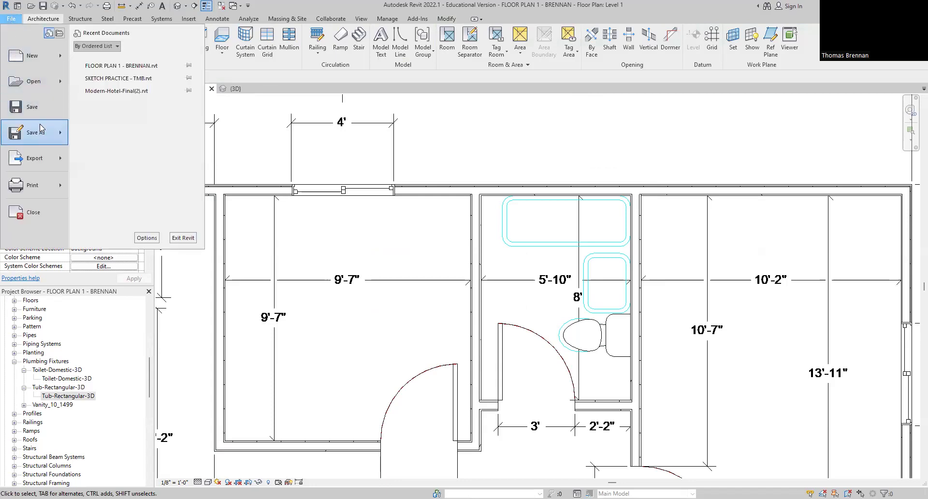
mouse_move(41, 129)
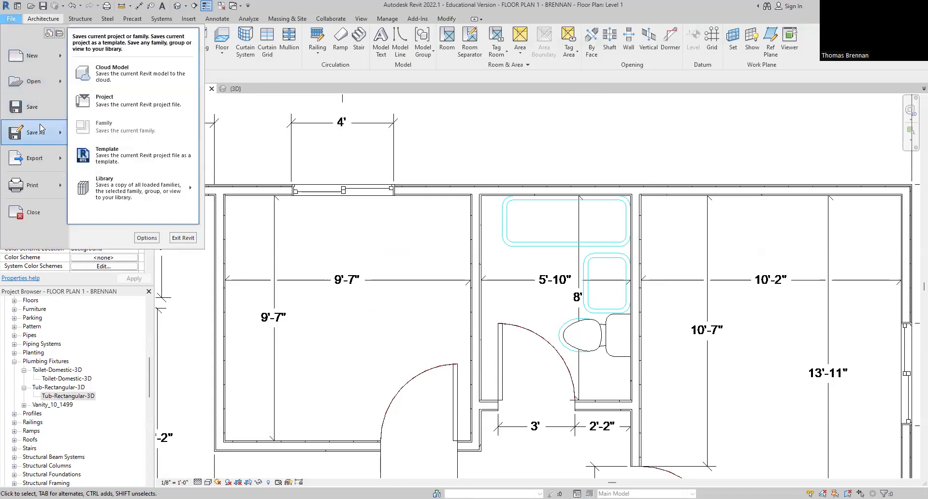
click(100, 111)
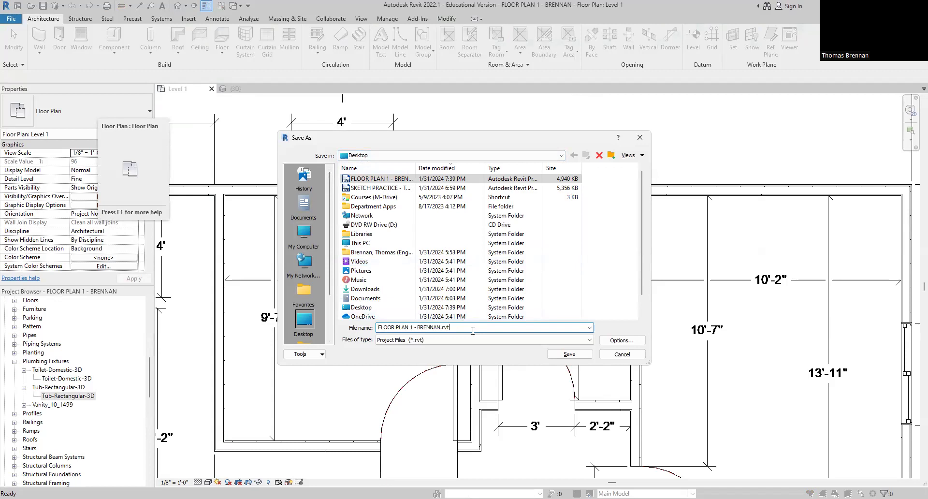
drag(473, 331, 373, 322)
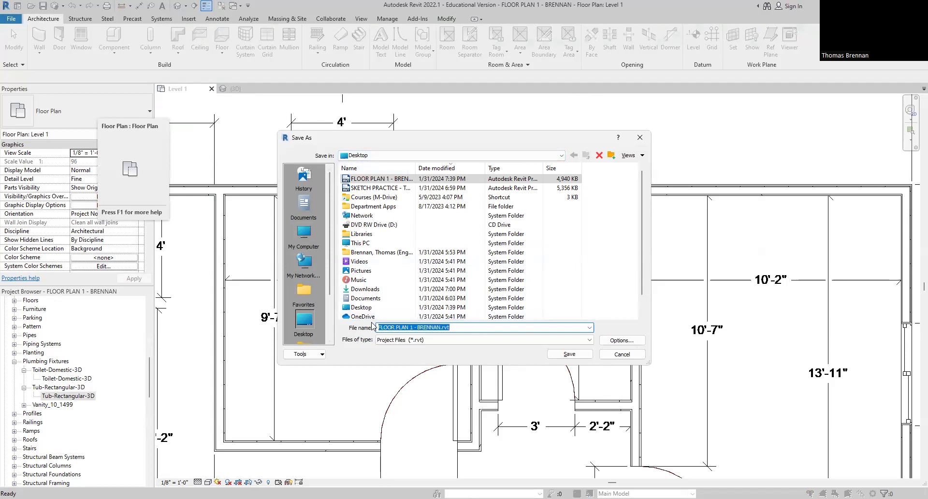
click(503, 325)
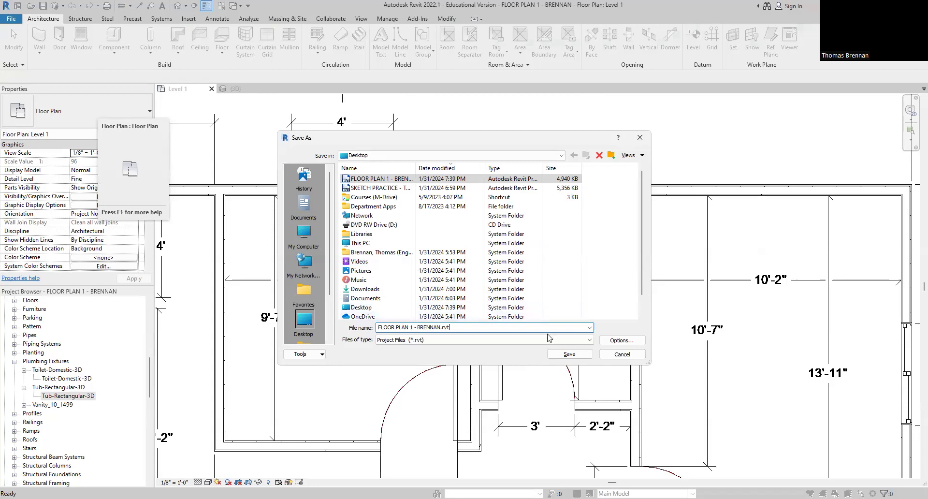
click(576, 357)
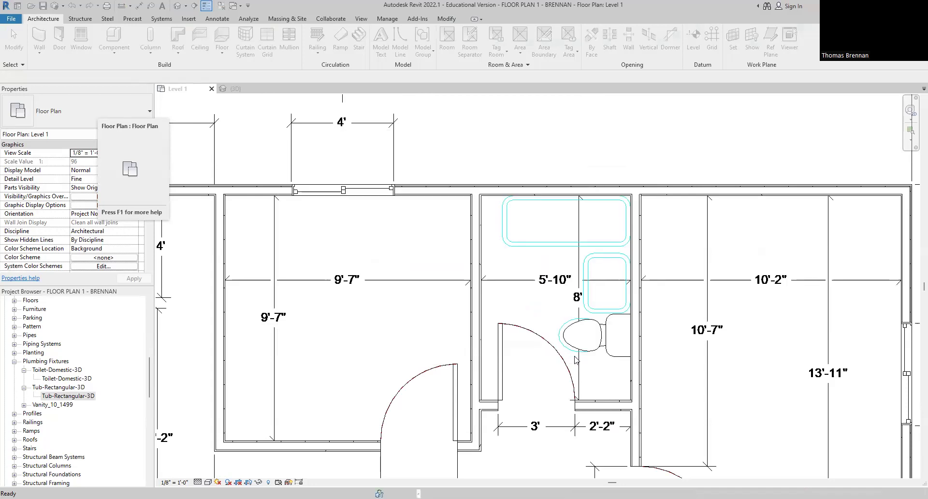
- Place a Tub-Rectangular-3D on the bathroom's north wall over the imported tub outline and end the placement
click(67, 396)
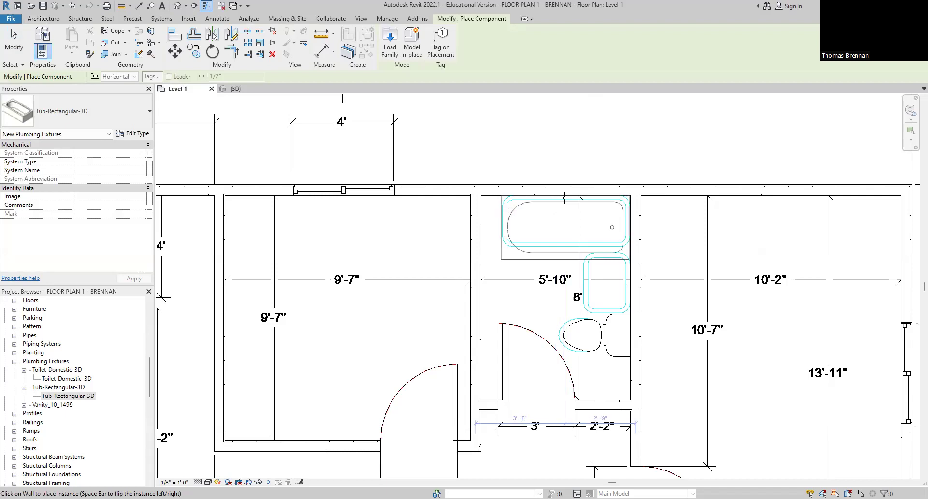
click(566, 197)
key(Escape)
key(Escape)
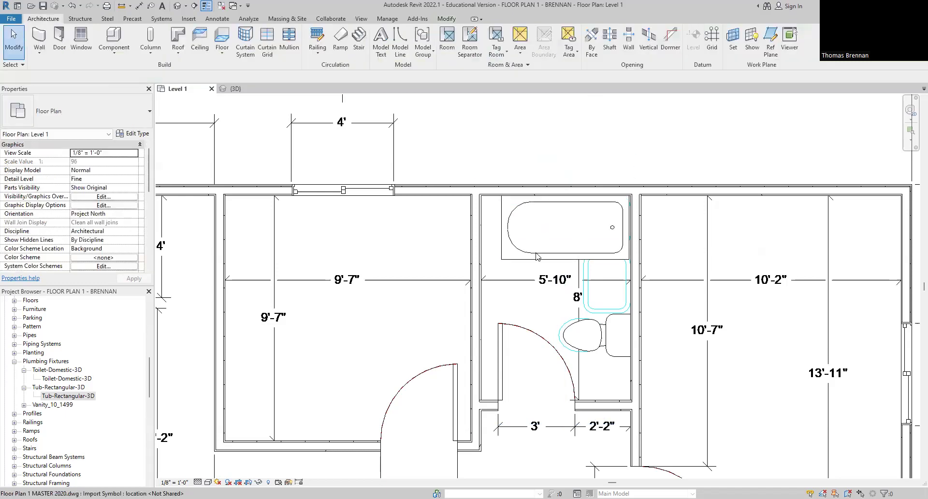
- Place a Vanity_10_1499 plumbing fixture over the sink outline between the tub and the toilet, then end the placement
click(24, 405)
click(63, 413)
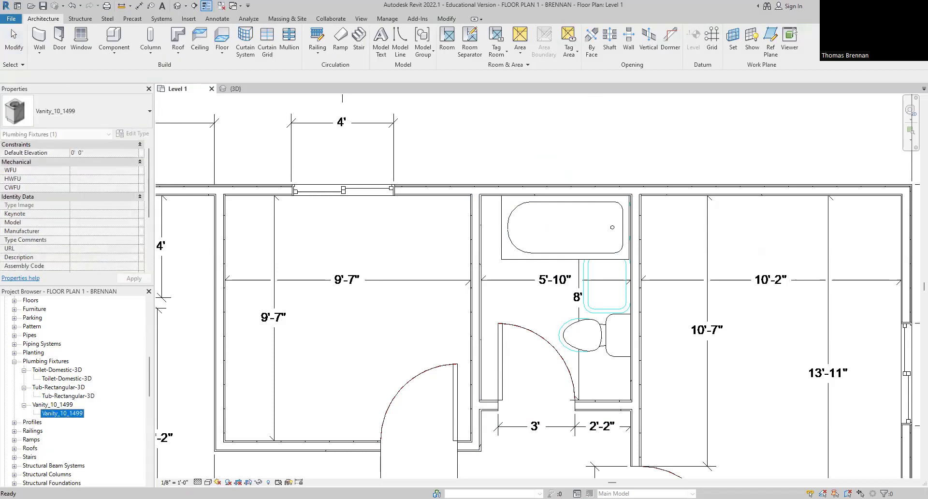
drag(63, 413, 602, 290)
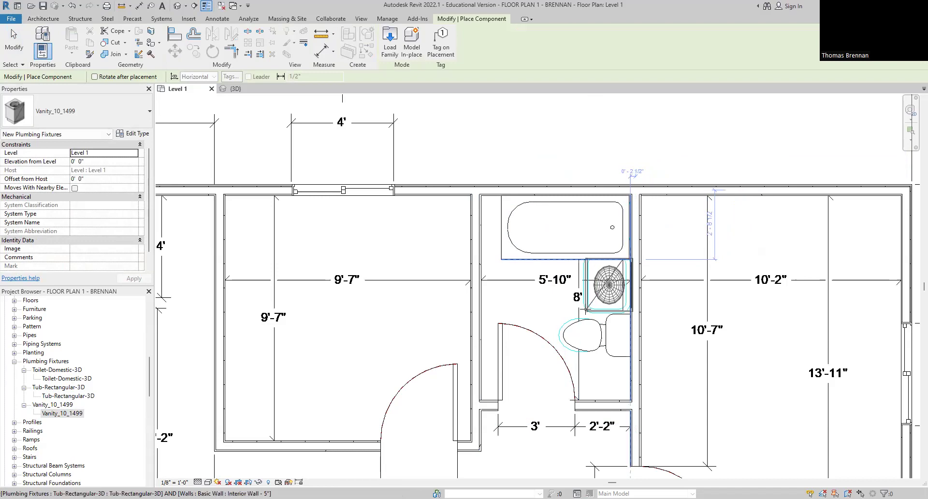
click(584, 310)
key(Escape)
key(Escape)
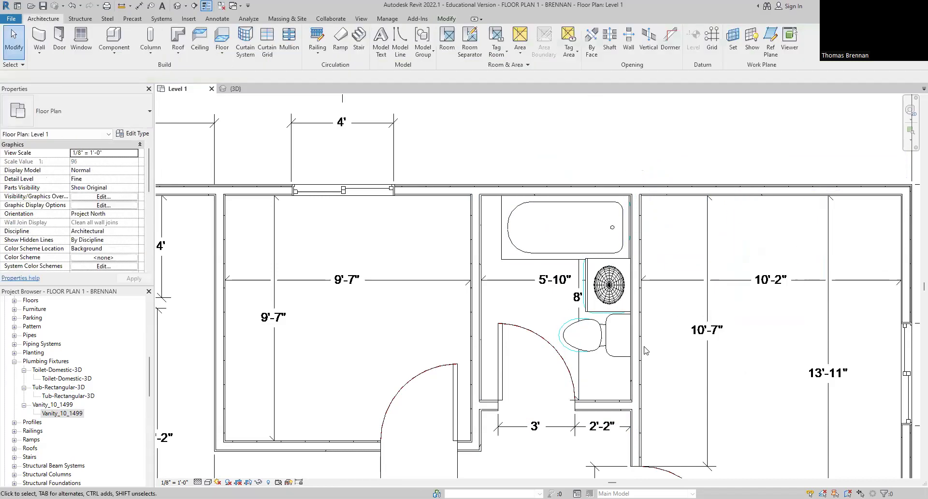
- Nudge the vanity west so it sits clear of the bathroom's east wall
scroll(628, 322, up, 4)
scroll(619, 319, up, 2)
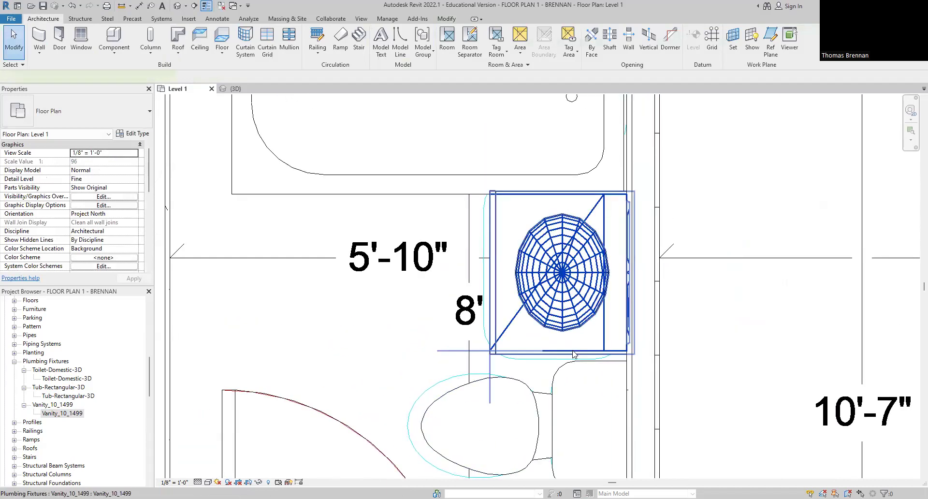
click(574, 353)
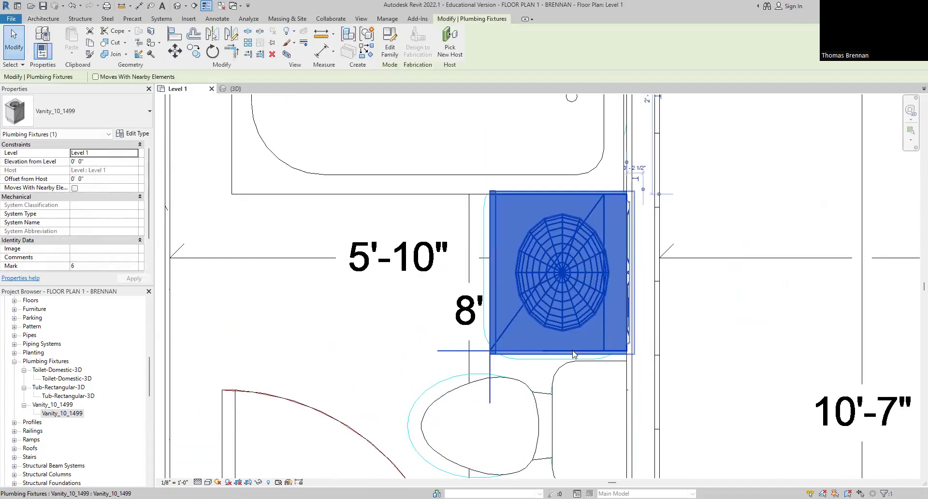
key(Left)
key(Left)
key(Left)
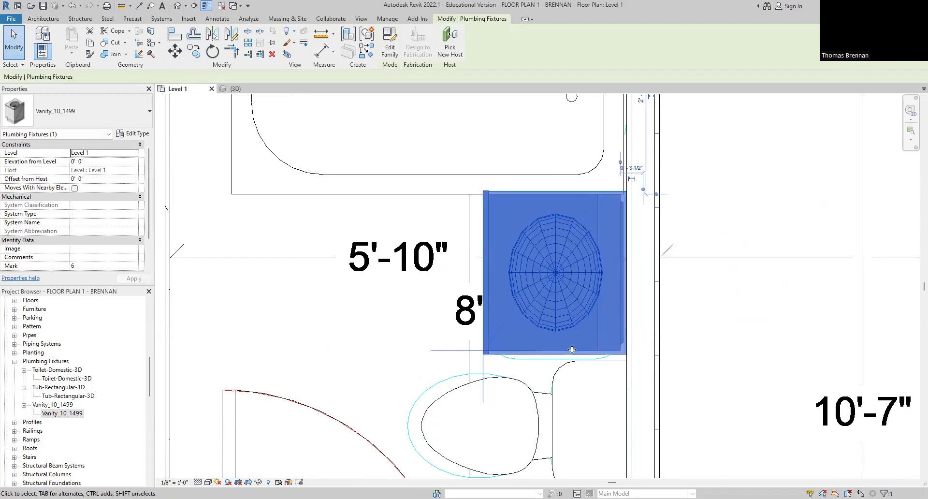
key(Escape)
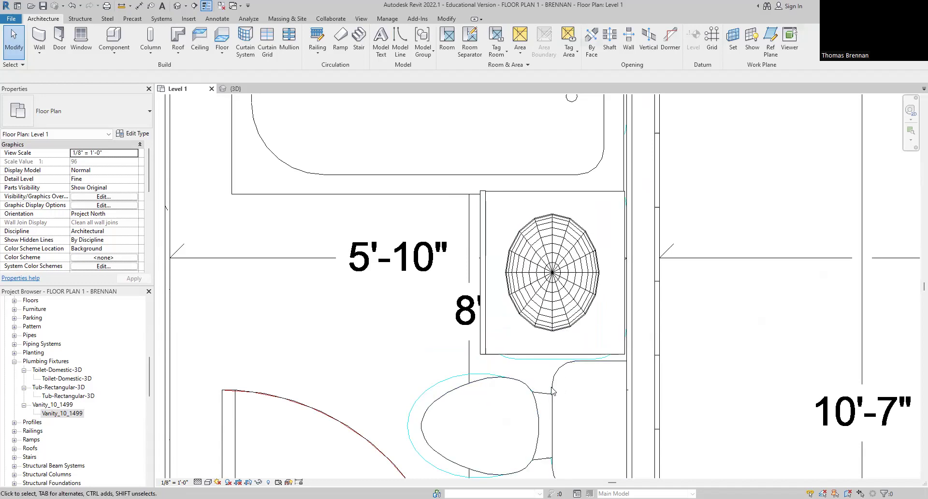
- Create a camera view from the bathroom doorway towards the east wall beside the tub, and extend the view's crop region downward
scroll(465, 371, down, 2)
scroll(459, 369, down, 1)
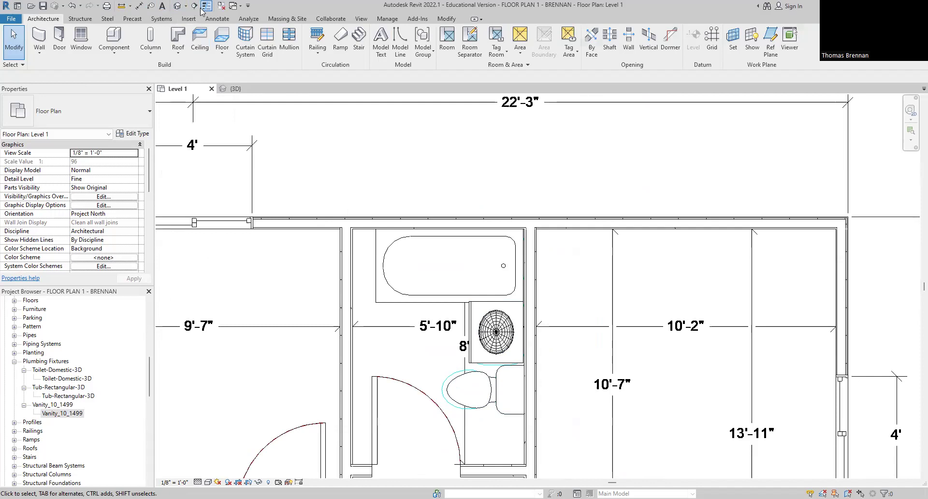
click(186, 6)
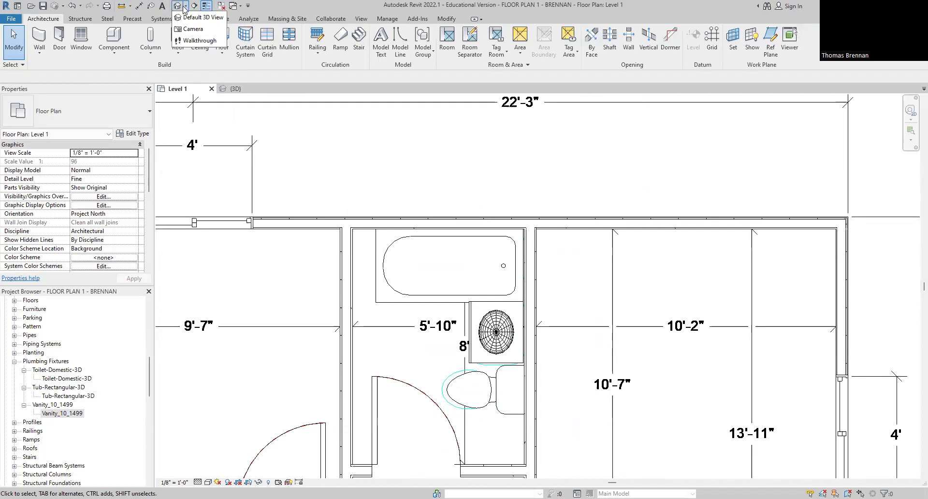
click(189, 29)
click(398, 463)
click(532, 261)
scroll(531, 259, down, 5)
drag(532, 318, 532, 459)
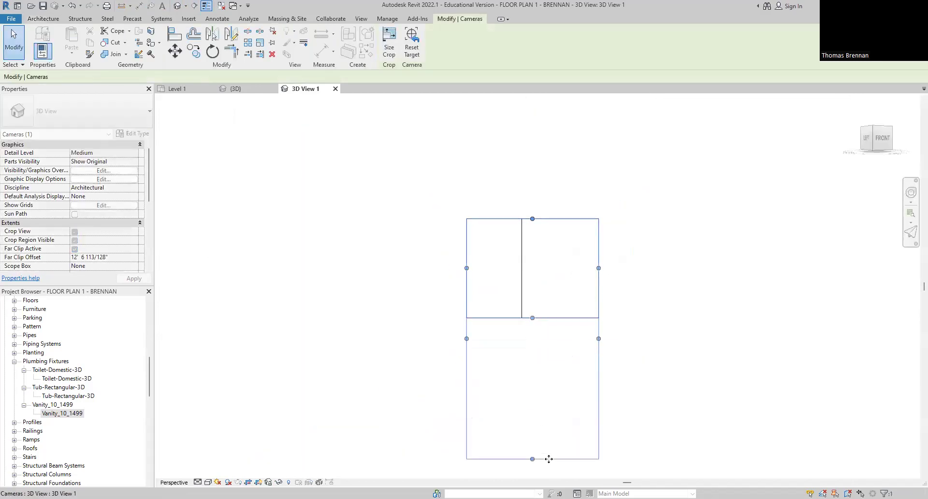
- Rotate the vanity 180° in the Level 1 plan and move it back over the sink outline against the east wall
click(190, 91)
click(503, 350)
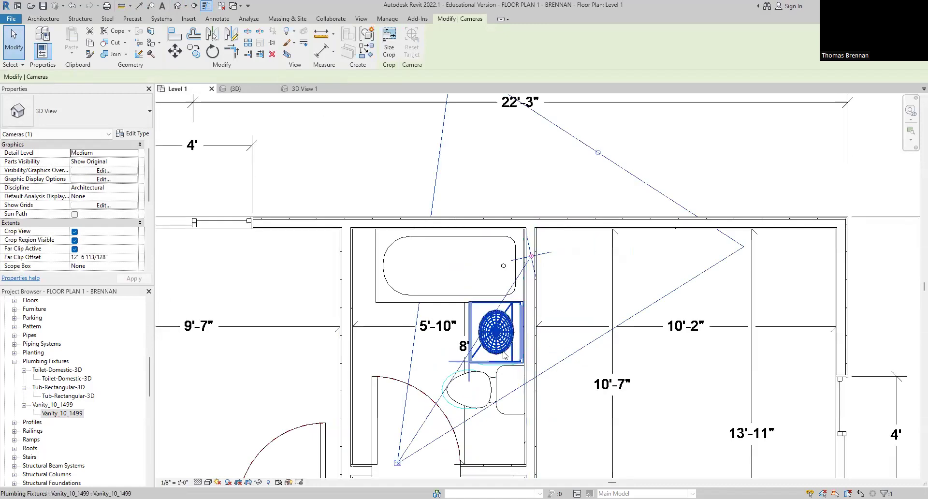
key(space)
key(space)
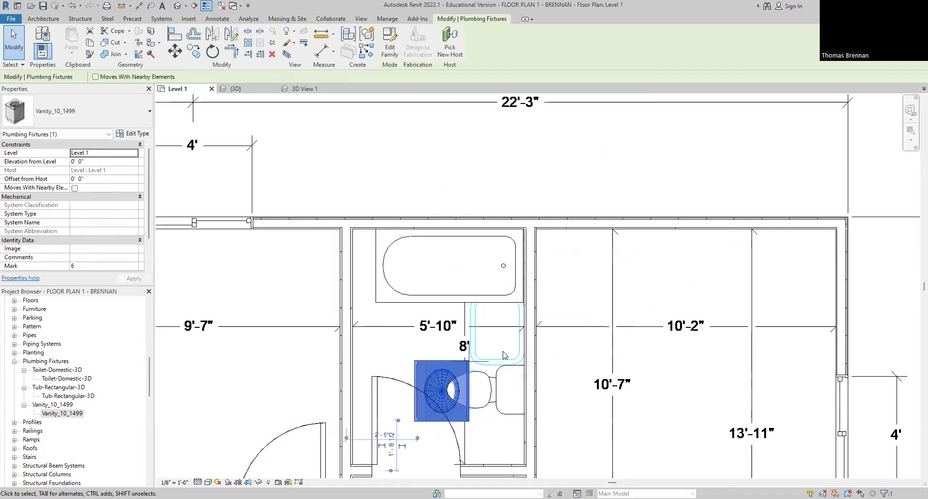
drag(463, 369, 516, 317)
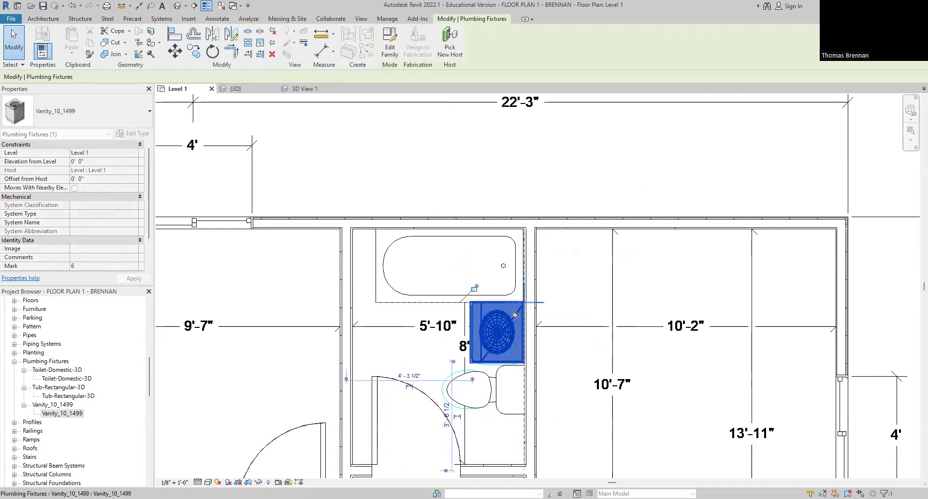
click(556, 313)
- Nudge the vanity slightly south, away from the tub's edge
scroll(566, 353, down, 3)
scroll(540, 346, up, 5)
middle_drag(540, 346, 535, 389)
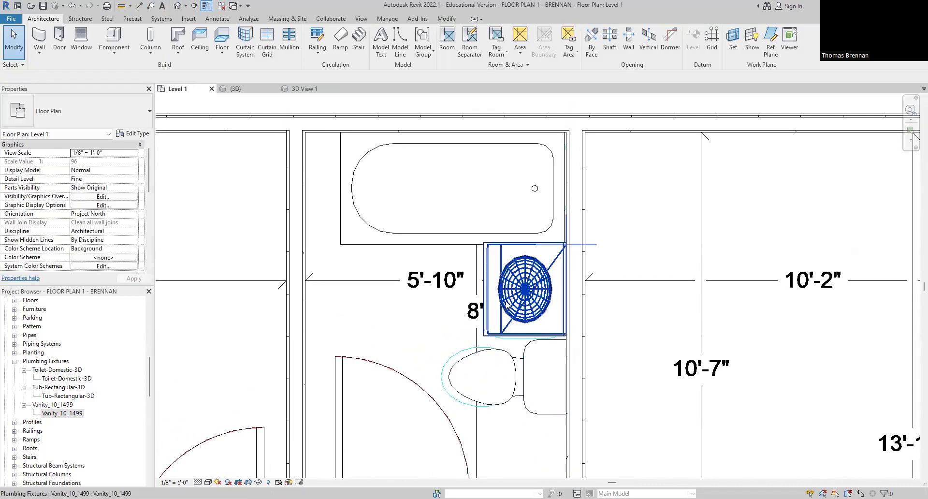
click(492, 278)
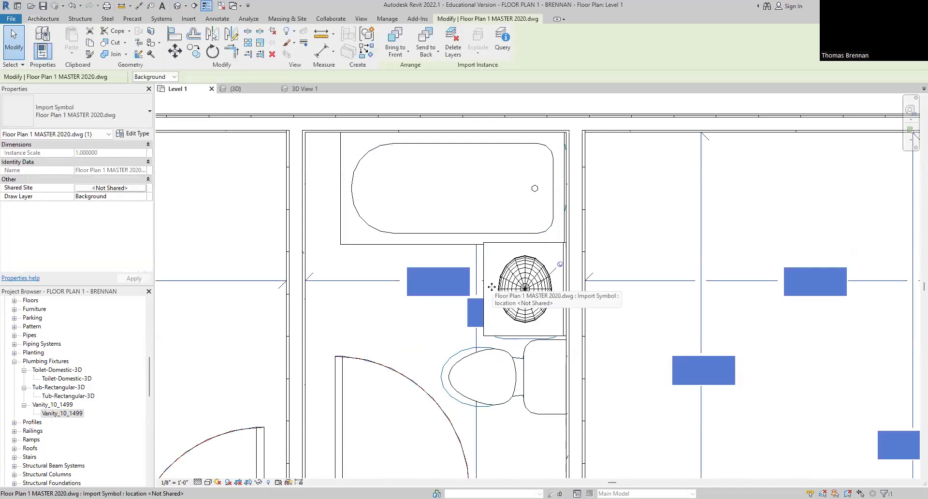
click(492, 277)
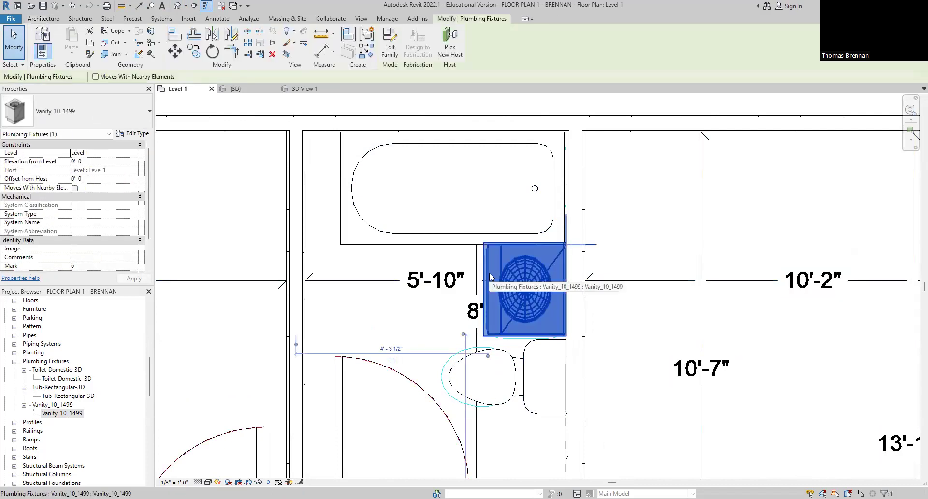
key(Down)
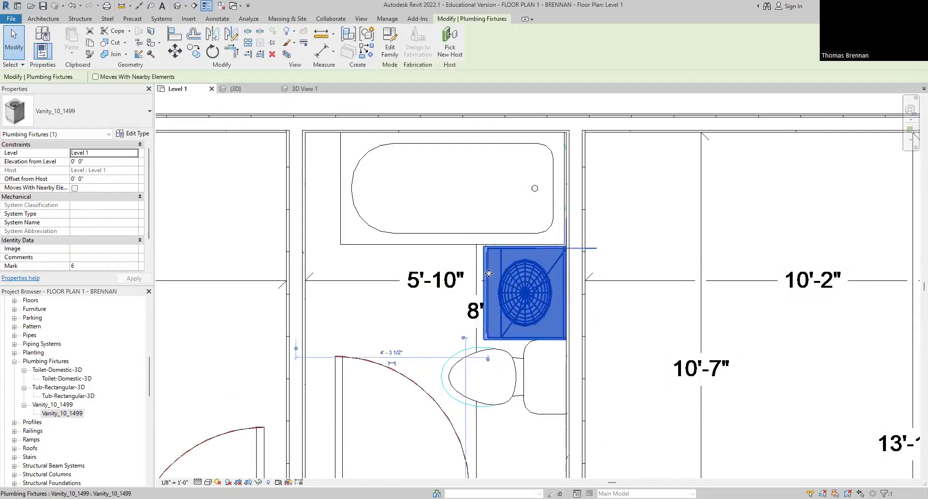
key(Escape)
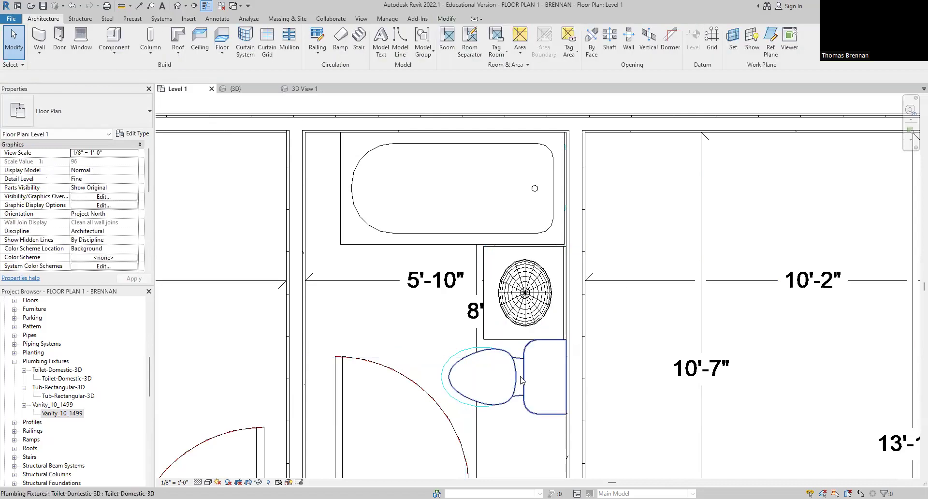
- Nudge the toilet south along the east wall to leave a gap between it and the vanity
click(520, 376)
key(Down)
key(Down)
key(Down)
key(Down)
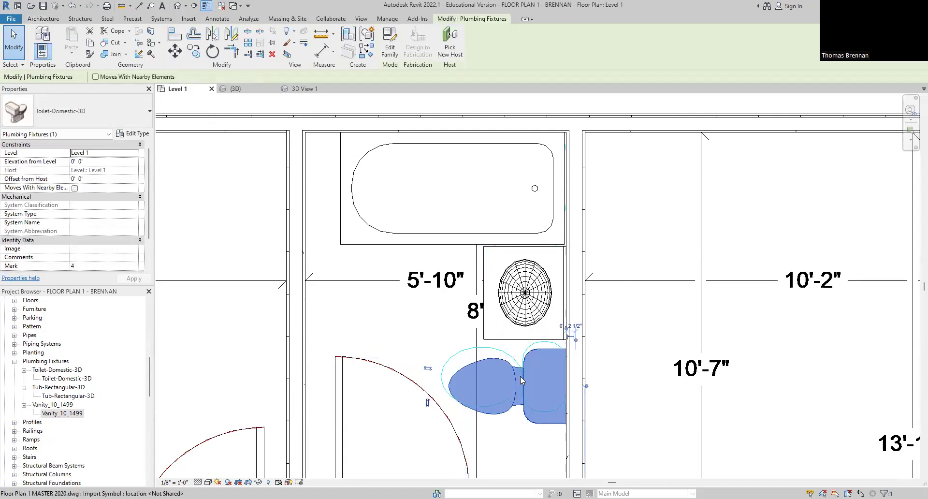
key(Down)
key(Escape)
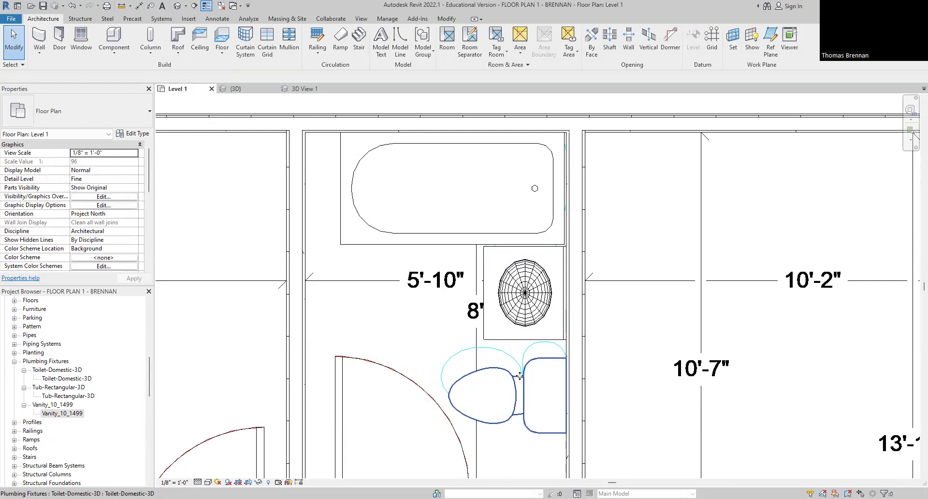
- Nudge the vanity farther south along the east wall, closer to the toilet
click(532, 341)
key(Down)
key(Down)
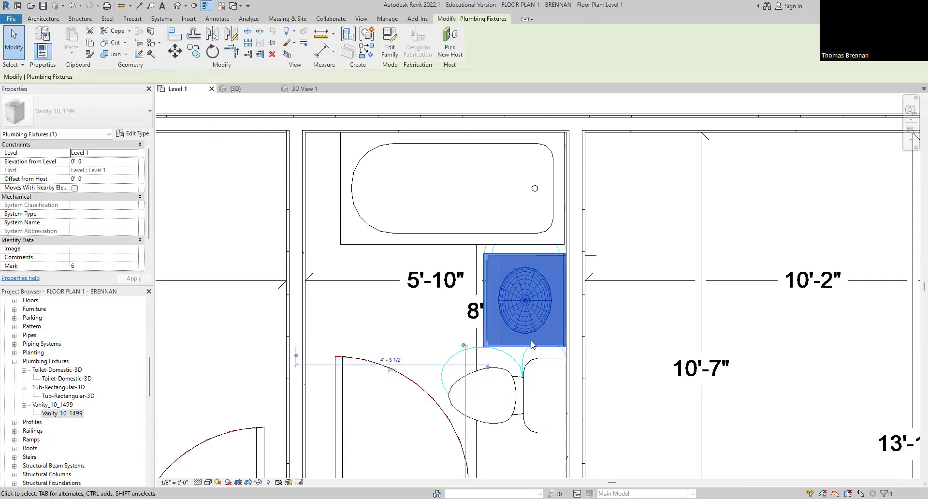
key(Escape)
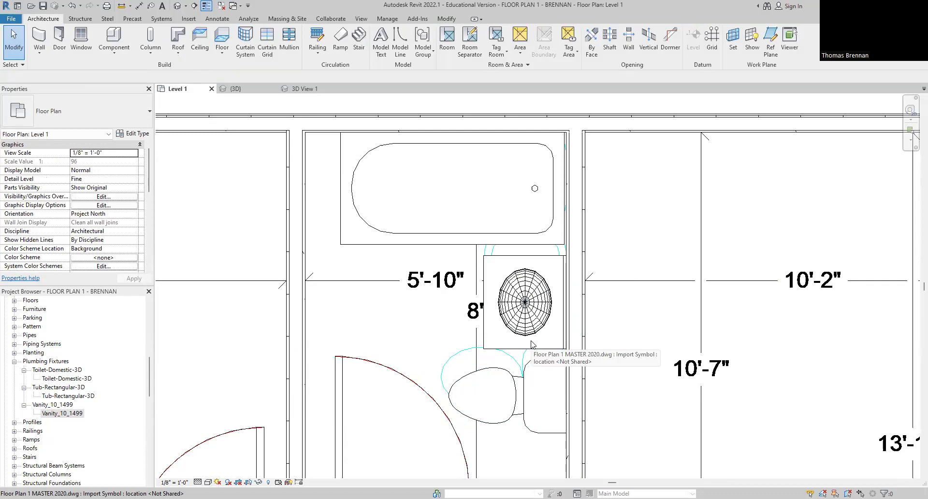
- Move the toilet west, away from the east wall, and try rotating it through its orientations
click(523, 393)
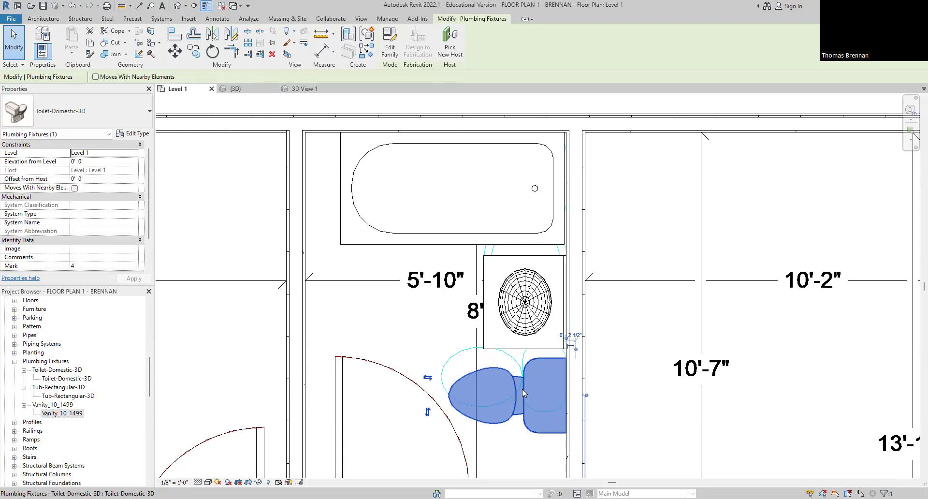
drag(522, 389, 433, 387)
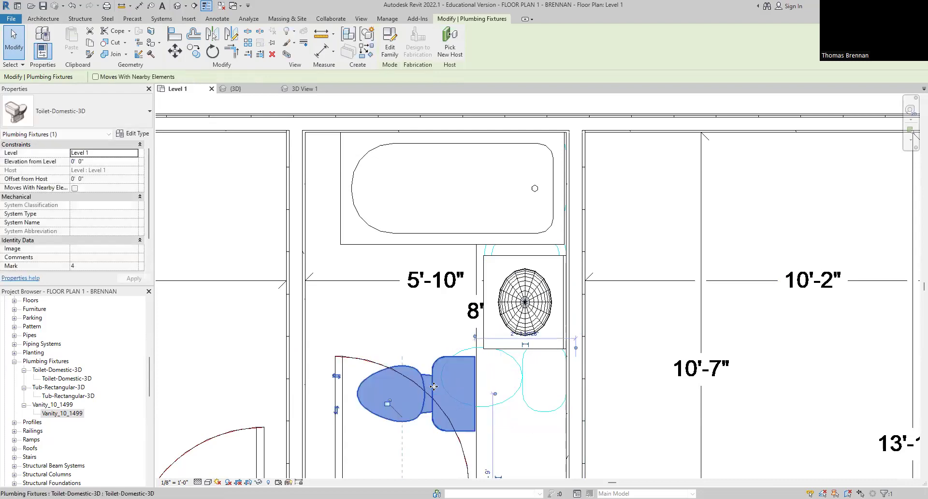
key(space)
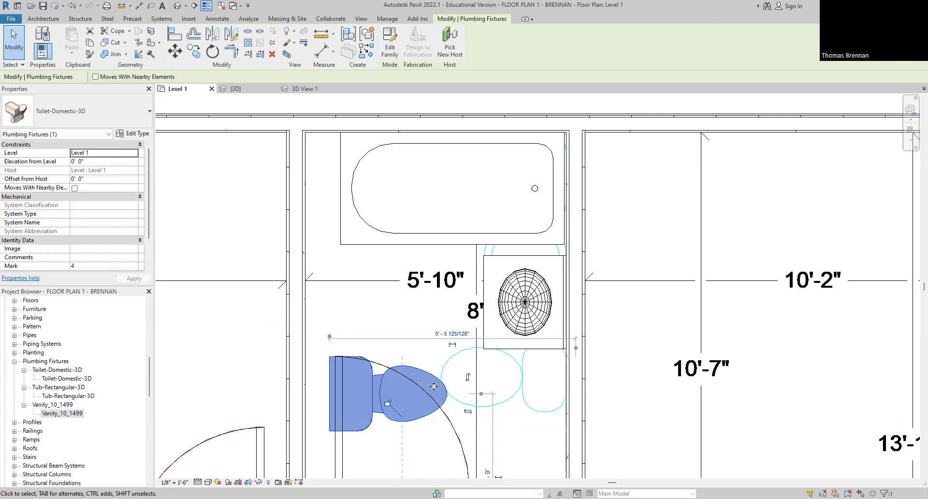
key(space)
key(space)
key(Escape)
- Reposition the toilet with its tank against the bathroom's east wall, slightly farther south of the vanity
drag(434, 387, 677, 387)
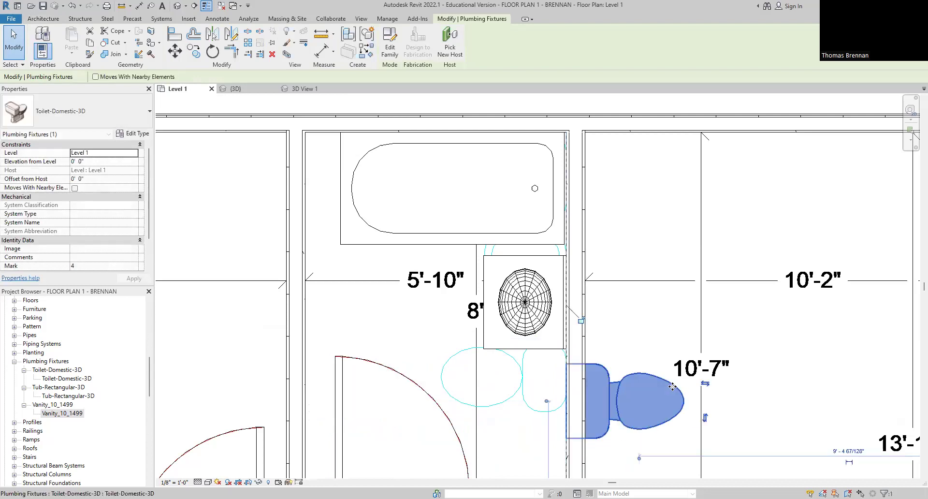
key(space)
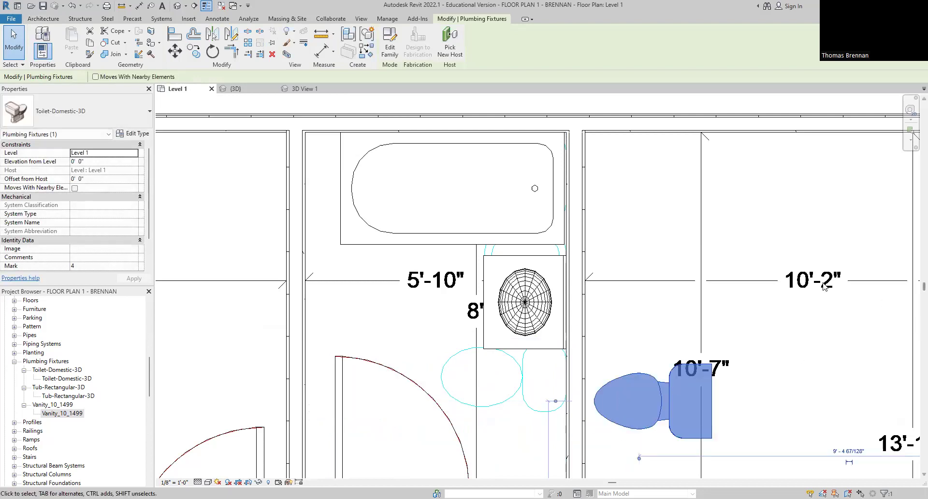
drag(714, 404, 568, 403)
click(626, 389)
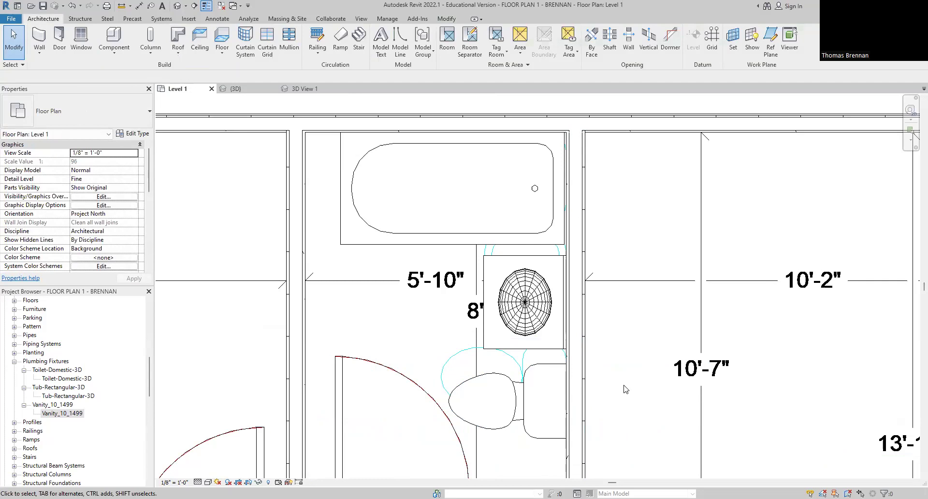
- Try turning the toilet 90° with the Rotate tool and cycling it through its other orientations
click(521, 388)
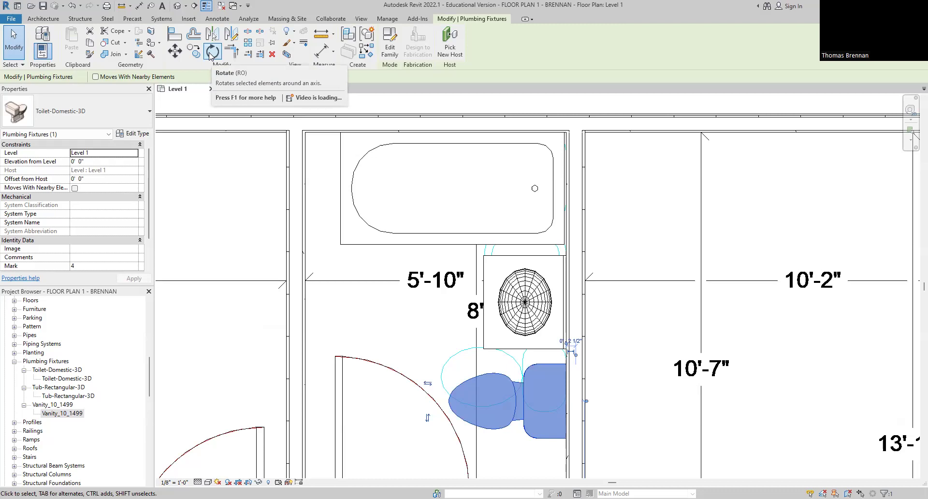
click(211, 52)
click(625, 401)
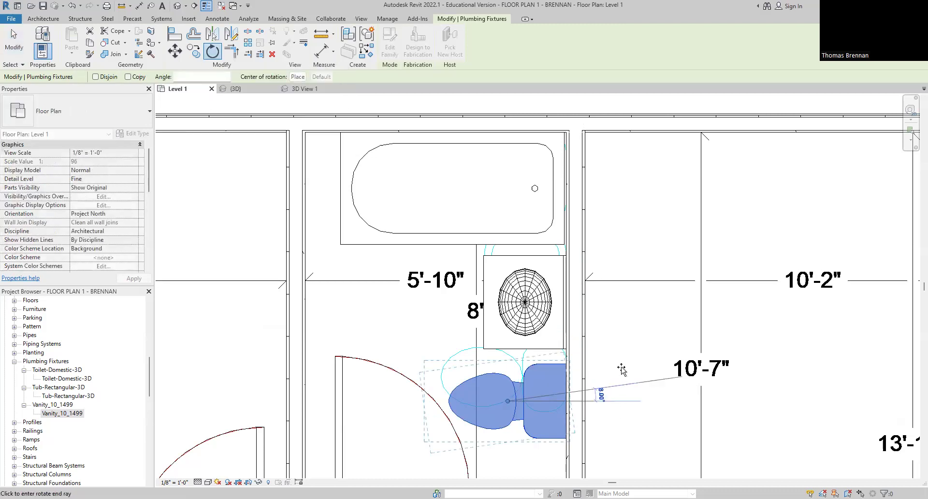
click(504, 277)
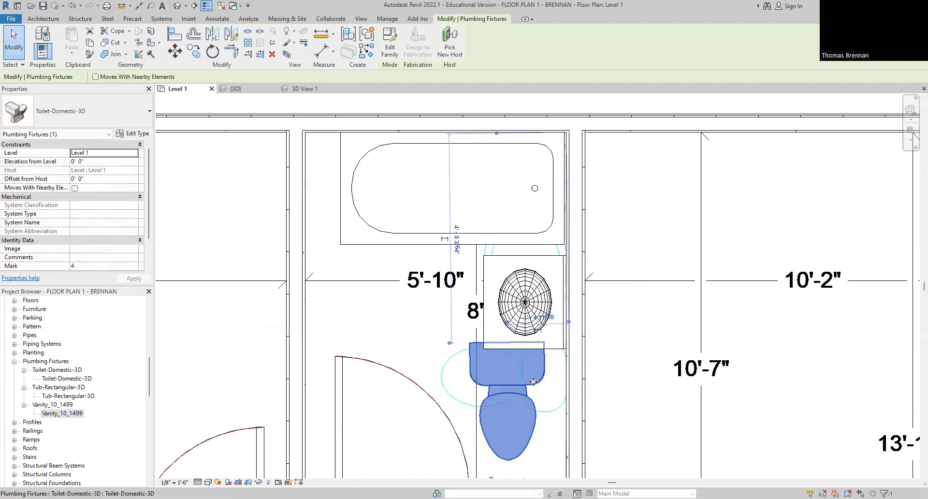
key(space)
key(space)
key(space)
key(space)
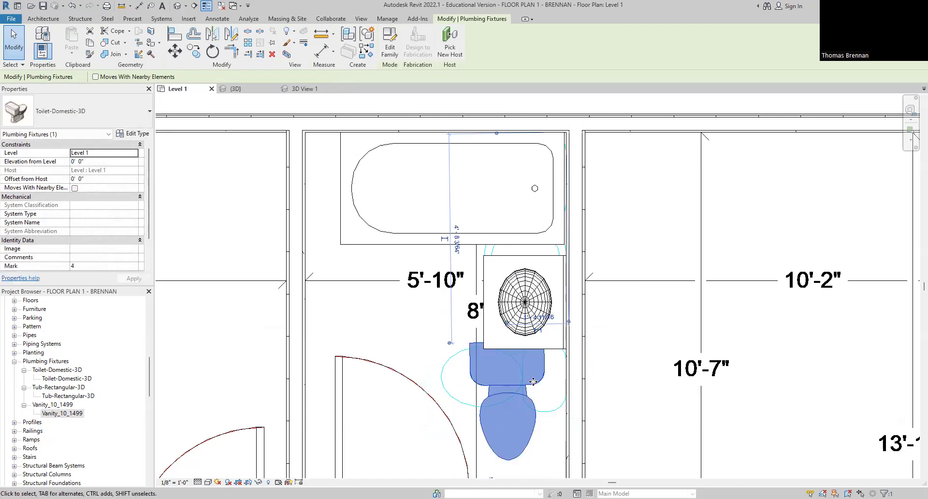
key(Escape)
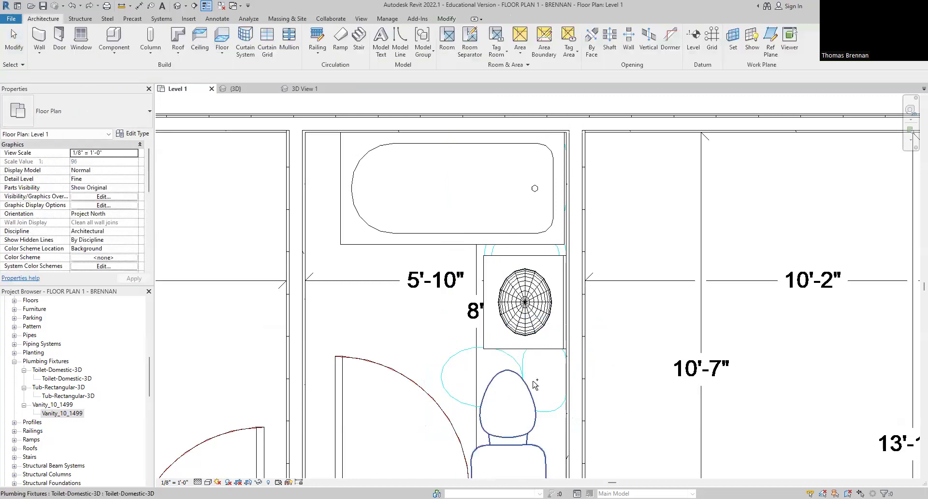
key(space)
key(Escape)
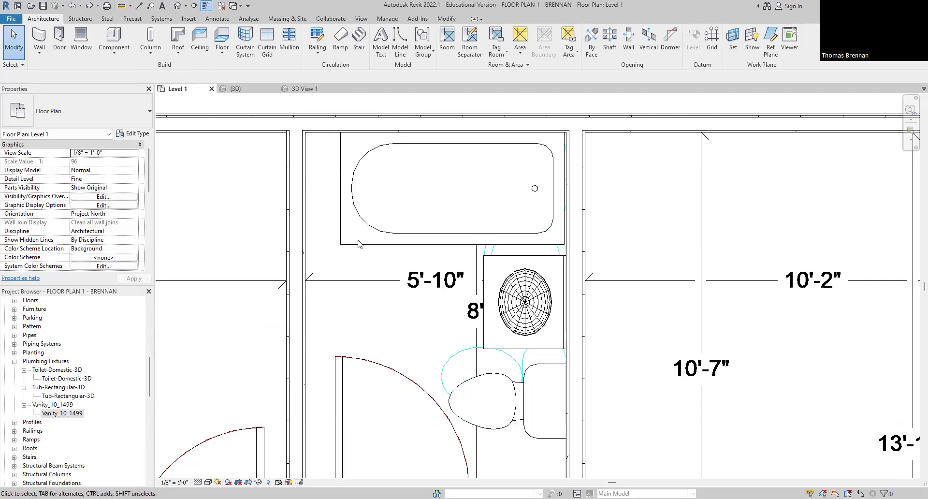
- Examine the house's walls, doors and windows from above in the 3D view
click(236, 89)
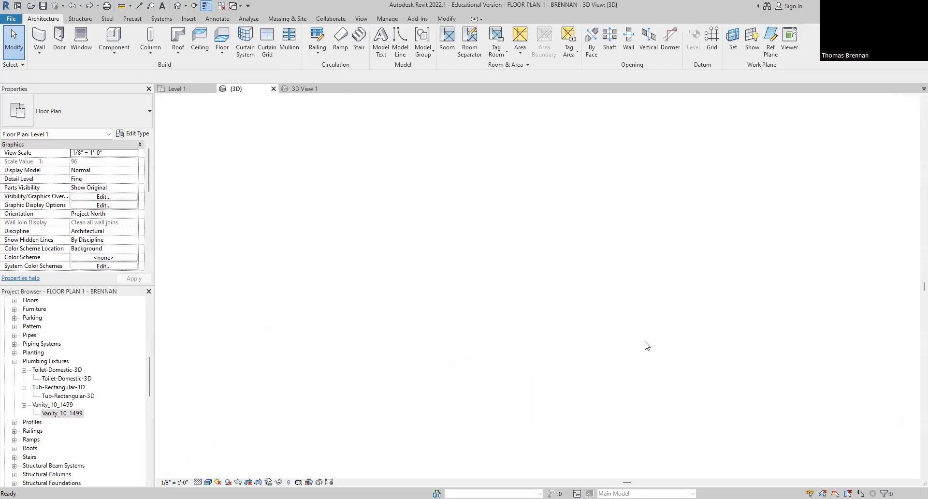
shift+middle_drag(588, 307, 455, 170)
scroll(575, 304, down, 1)
scroll(570, 305, up, 5)
scroll(641, 306, down, 3)
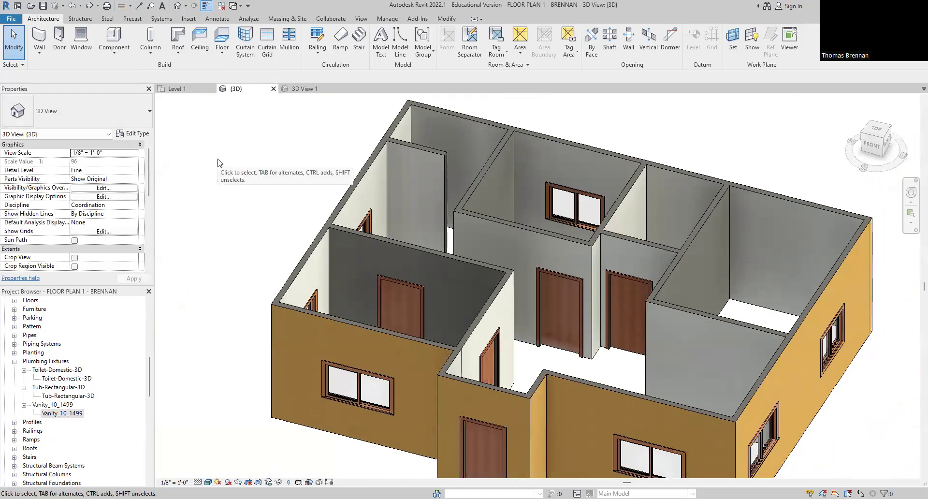
- Temporarily hide the imported Floor Plan 1 MASTER 2020.dwg drawing in the Level 1 plan
click(177, 88)
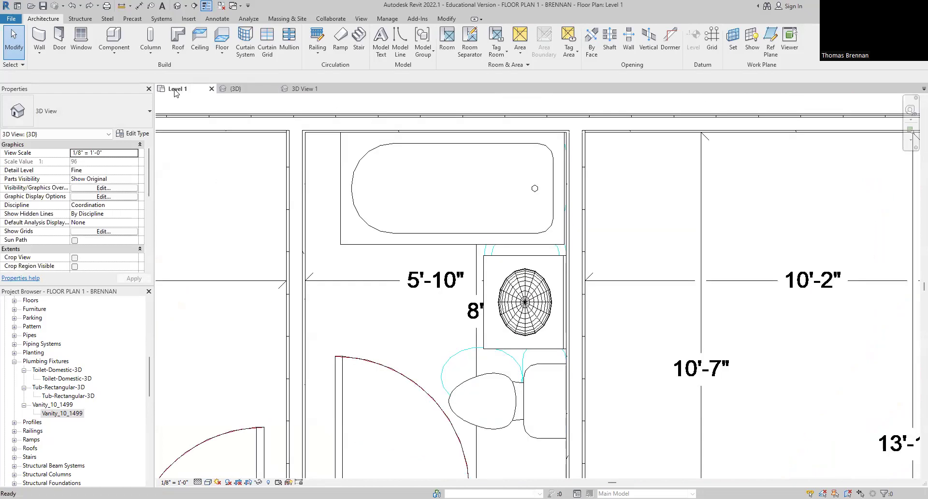
scroll(595, 300, down, 5)
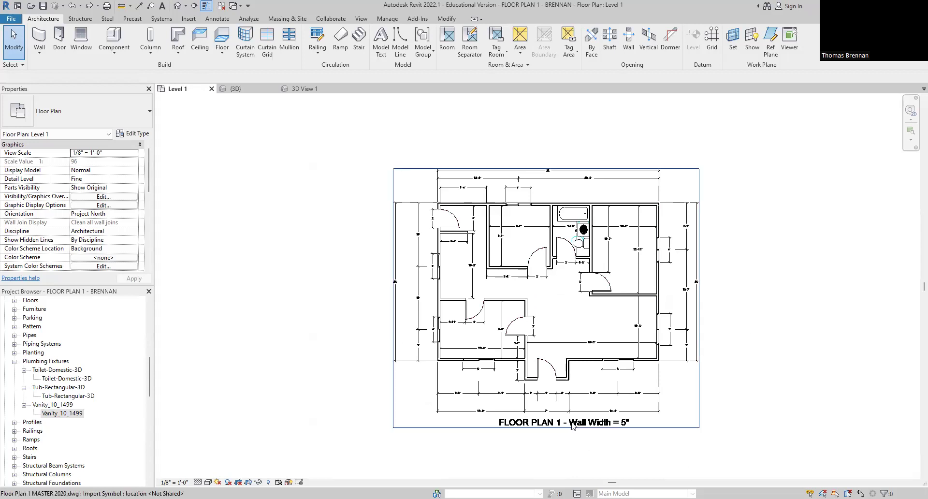
click(545, 426)
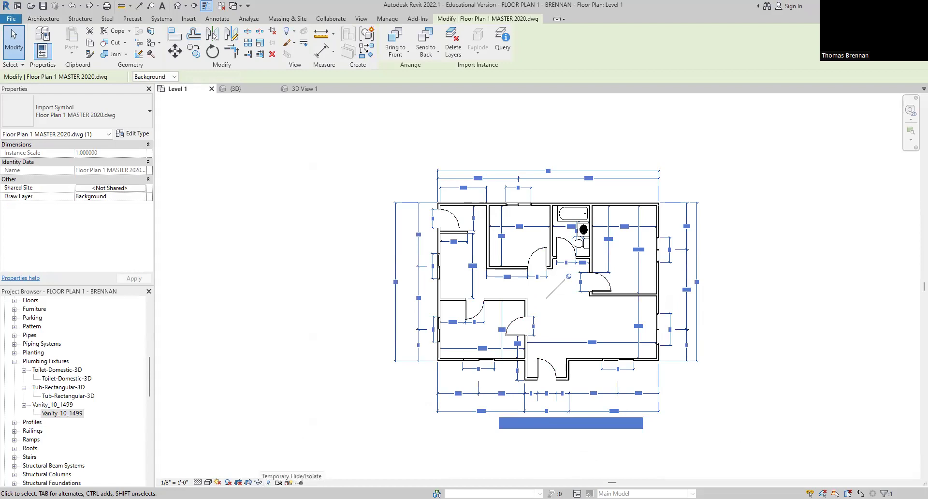
click(269, 482)
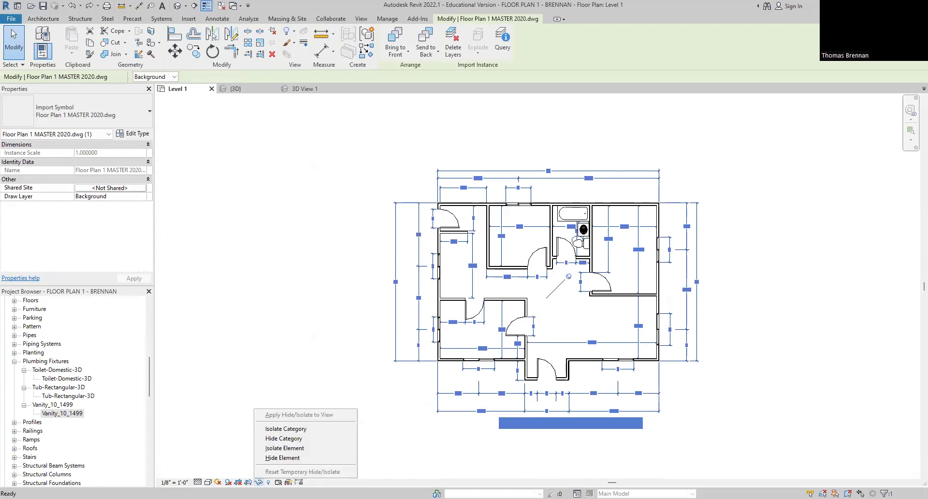
click(274, 462)
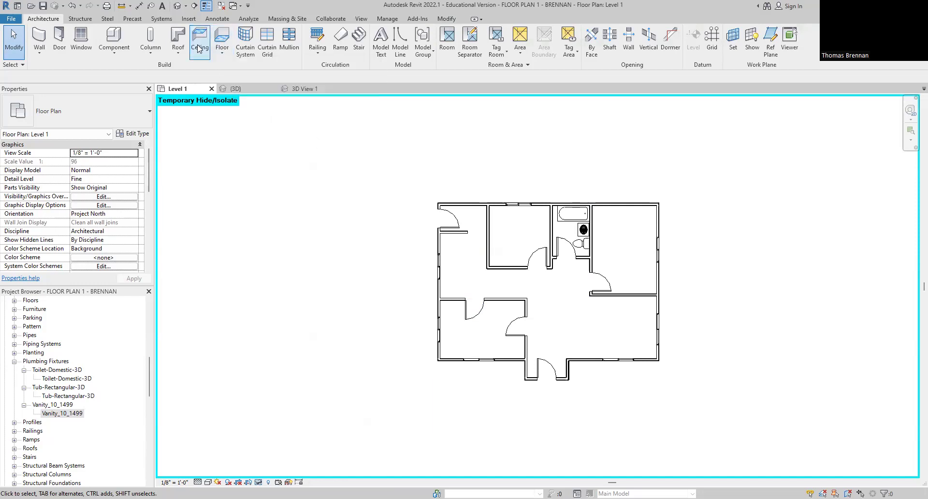
- Start a Generic - 12" floor on Level 1 and pick the north, west and southwest exterior walls as its boundary
click(222, 40)
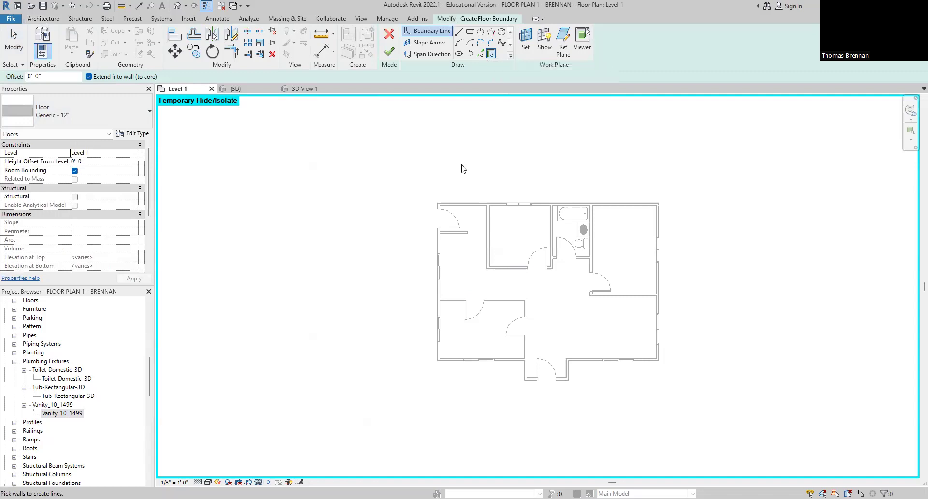
click(465, 206)
click(436, 295)
click(454, 372)
- Add the three walls of the front entry projection and the southeast exterior wall to the floor boundary
scroll(517, 394, up, 3)
scroll(518, 394, up, 2)
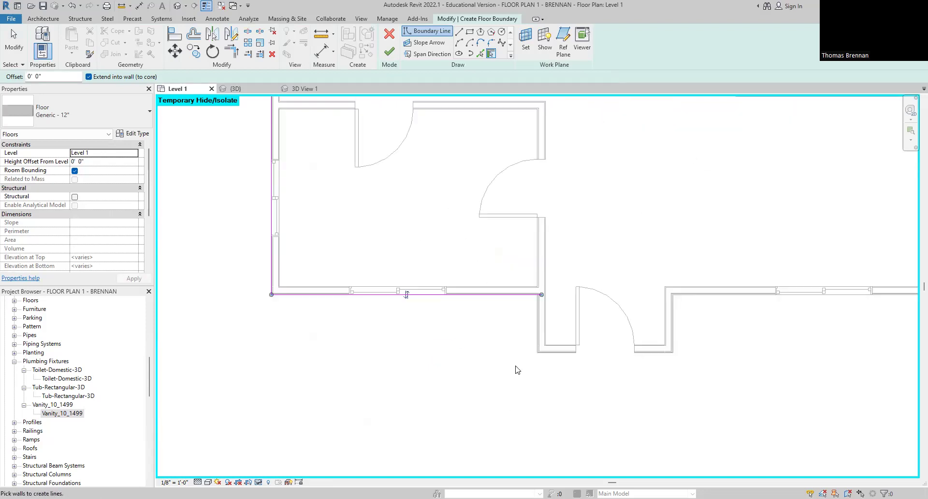
click(534, 348)
click(556, 352)
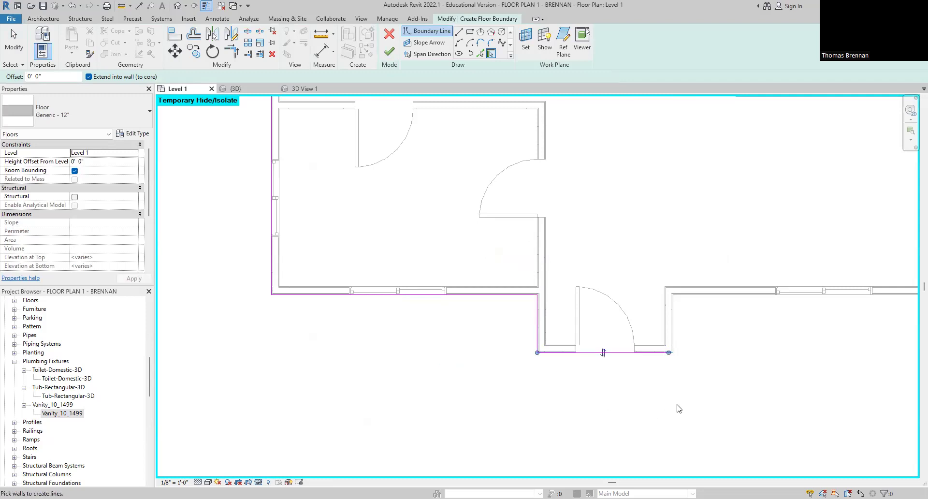
click(679, 332)
click(711, 303)
- Close the floor boundary along the east exterior wall and finish the floor sketch
scroll(790, 348, down, 3)
middle_drag(799, 355, 748, 406)
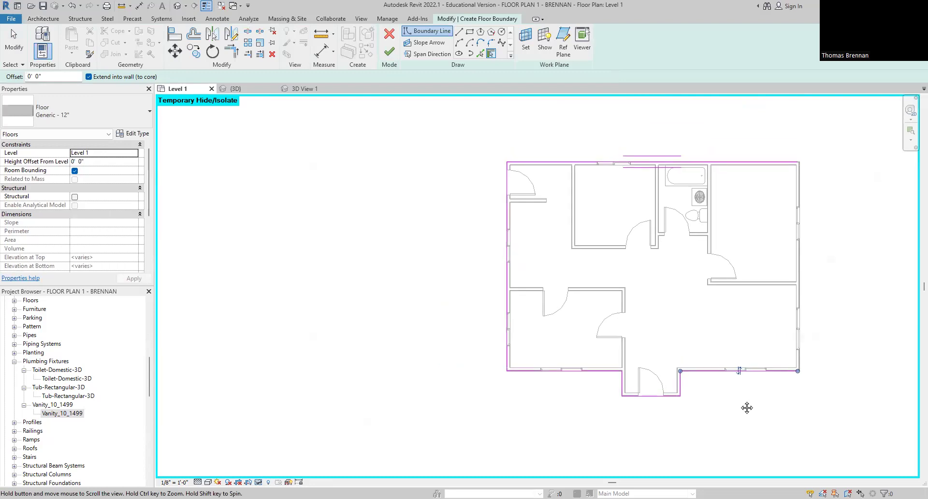
click(805, 282)
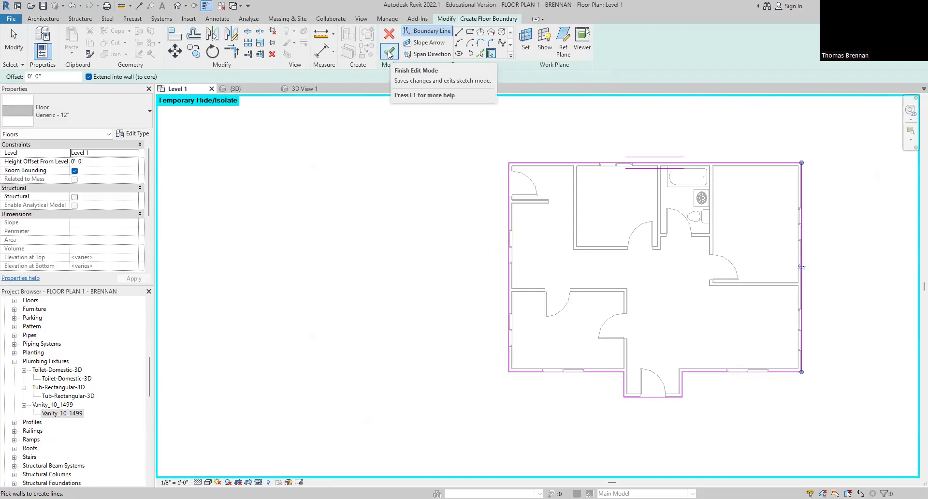
click(390, 52)
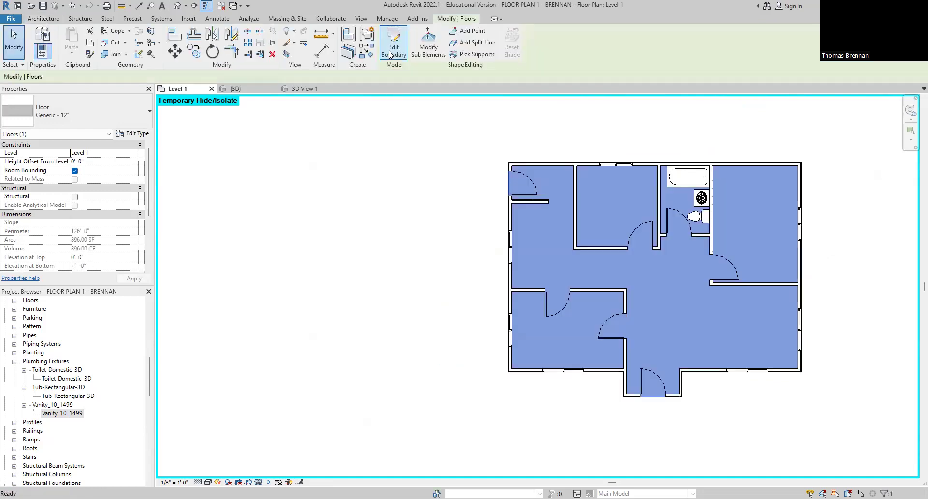
- Inspect the new floor slab from below and above in the 3D view
click(235, 89)
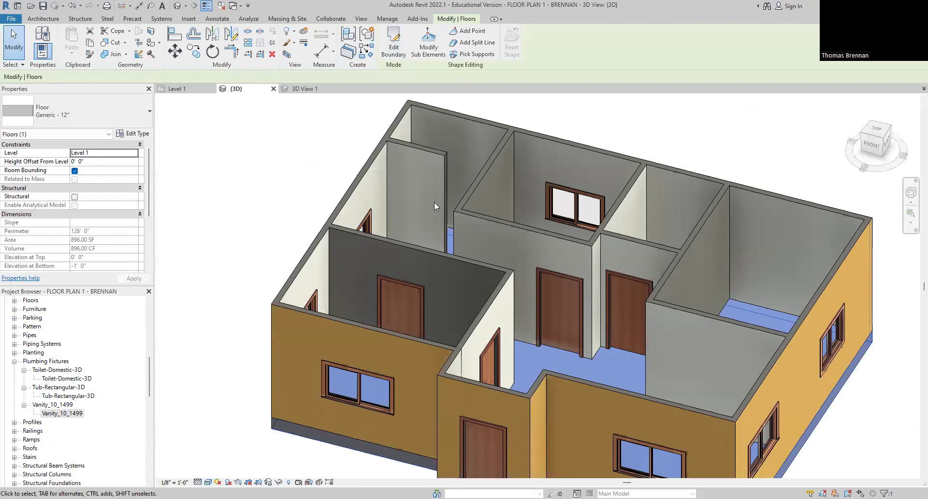
scroll(434, 202, down, 3)
middle_drag(594, 267, 539, 258)
shift+middle_drag(524, 433, 538, 184)
click(643, 331)
shift+middle_drag(522, 296, 663, 368)
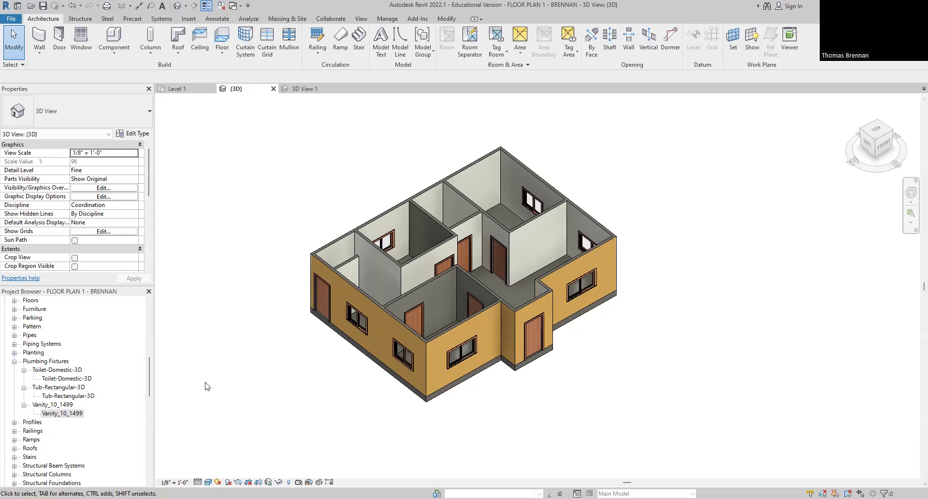
- Open the Level 2 floor plan and frame the whole building outline
drag(149, 377, 157, 318)
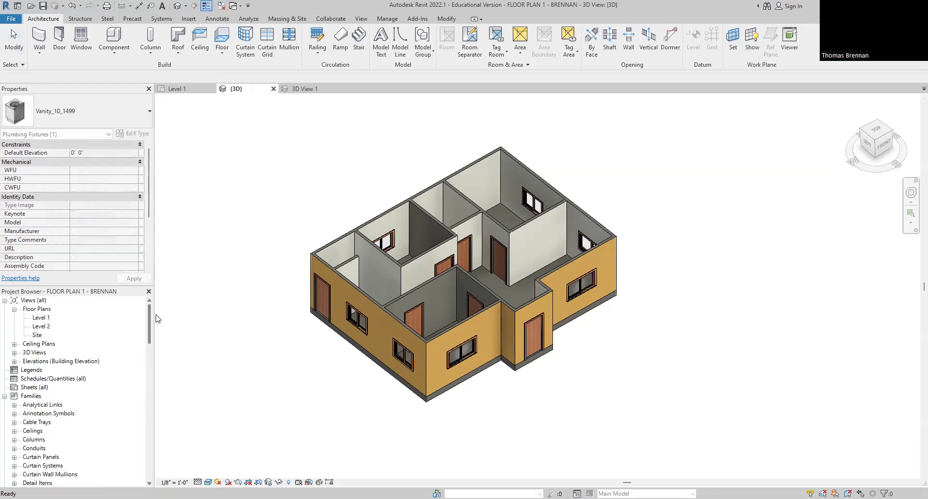
double_click(42, 327)
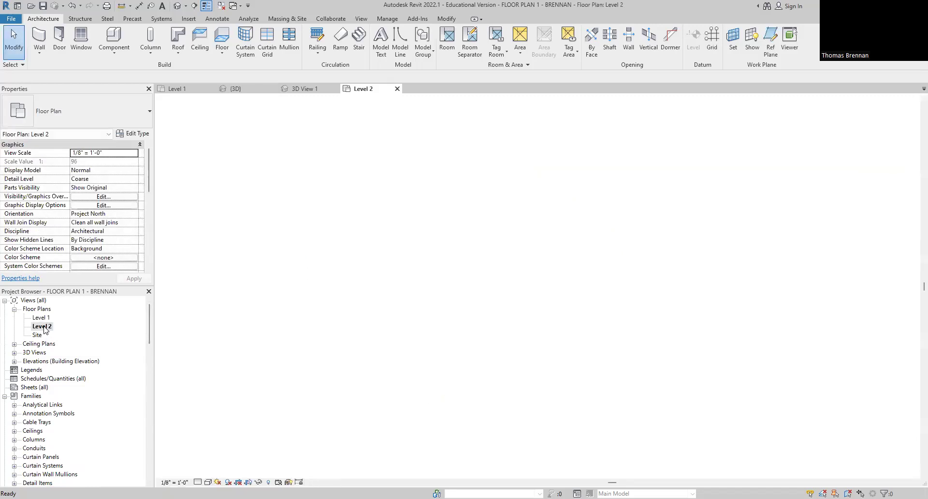
scroll(619, 227, up, 5)
middle_drag(598, 236, 683, 238)
scroll(684, 238, down, 2)
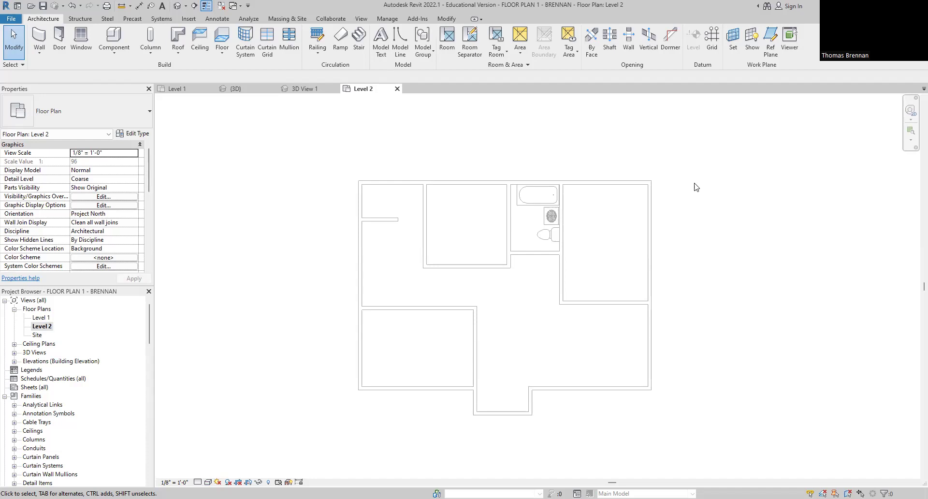
- Start a roof by footprint on Level 2 with a 1' 0" overhang and slope definition turned off
click(178, 55)
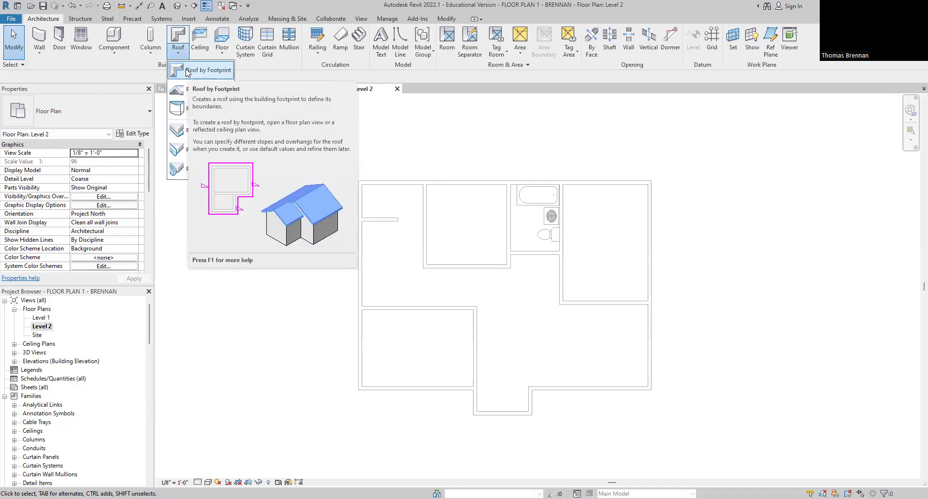
click(188, 73)
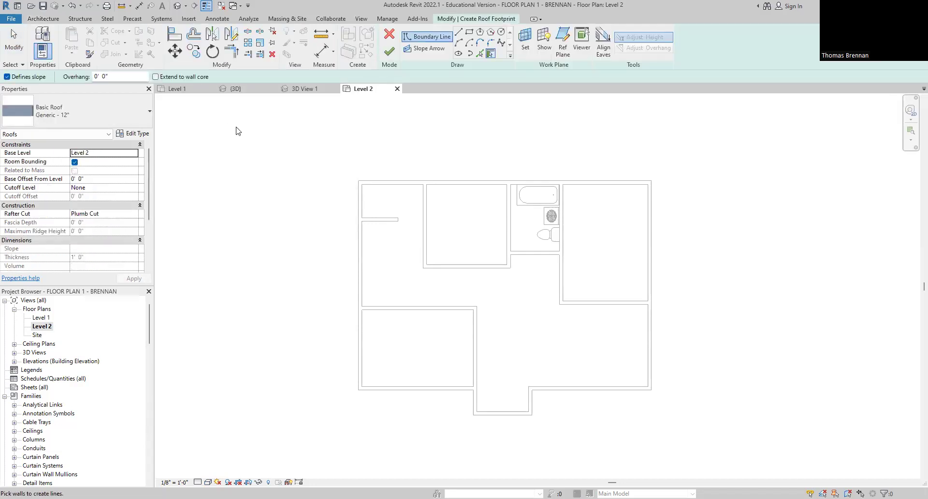
click(112, 76)
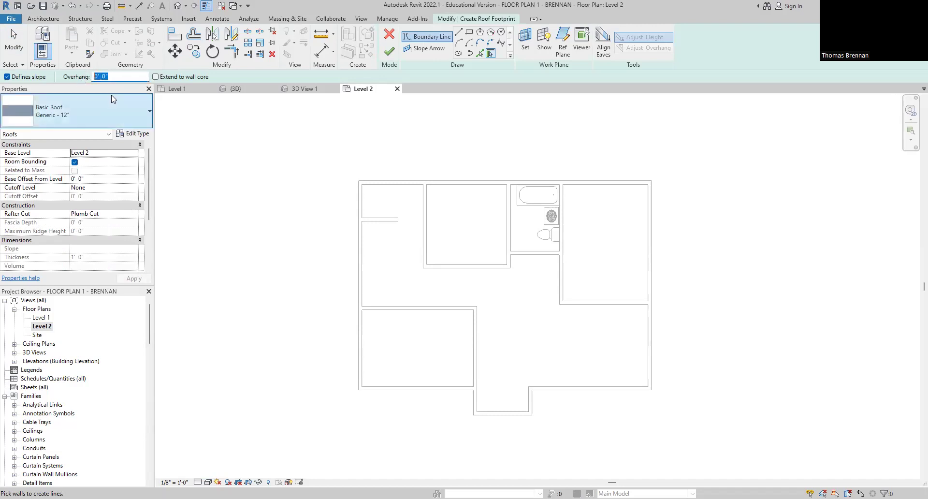
text(1)
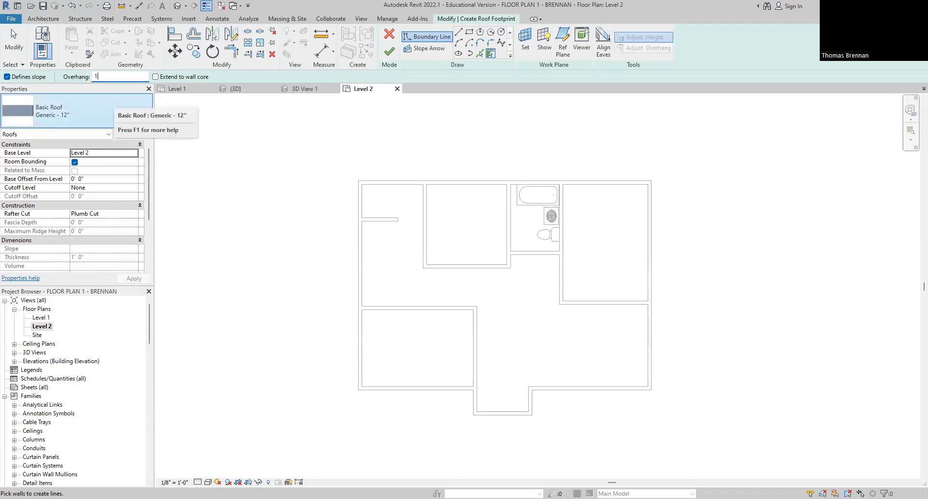
key(Return)
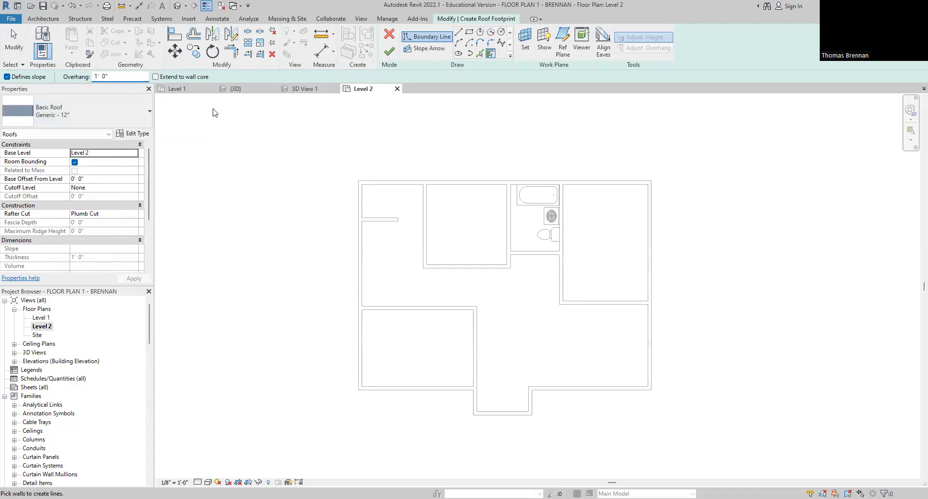
click(6, 77)
- Pick all exterior walls, including the front entry projection, as the roof boundary and finish the flat roof
click(470, 183)
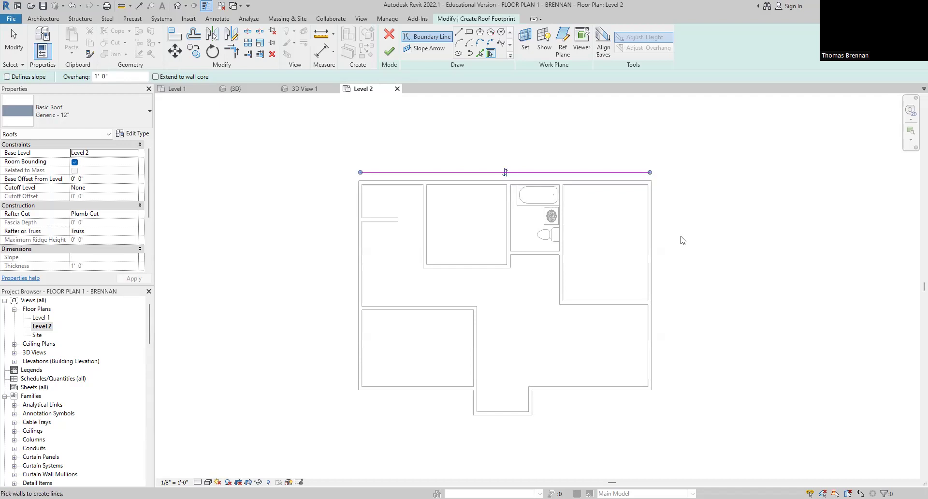
click(653, 247)
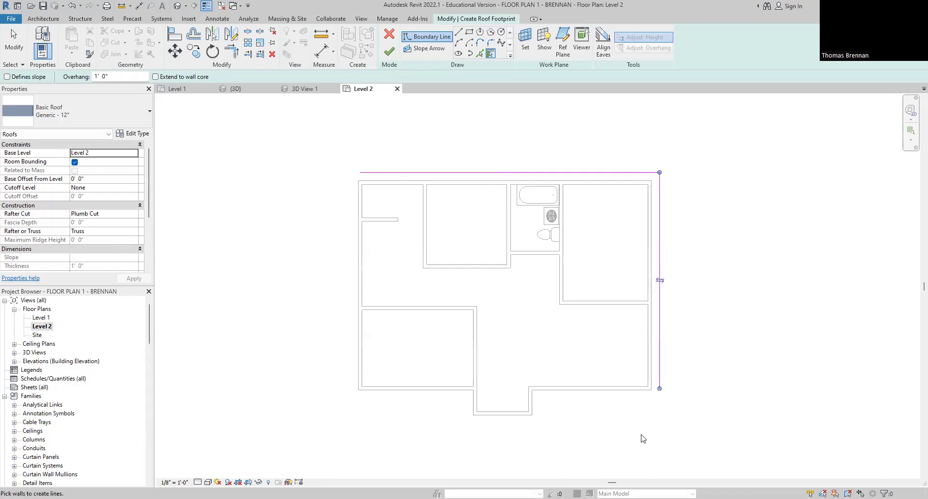
click(627, 395)
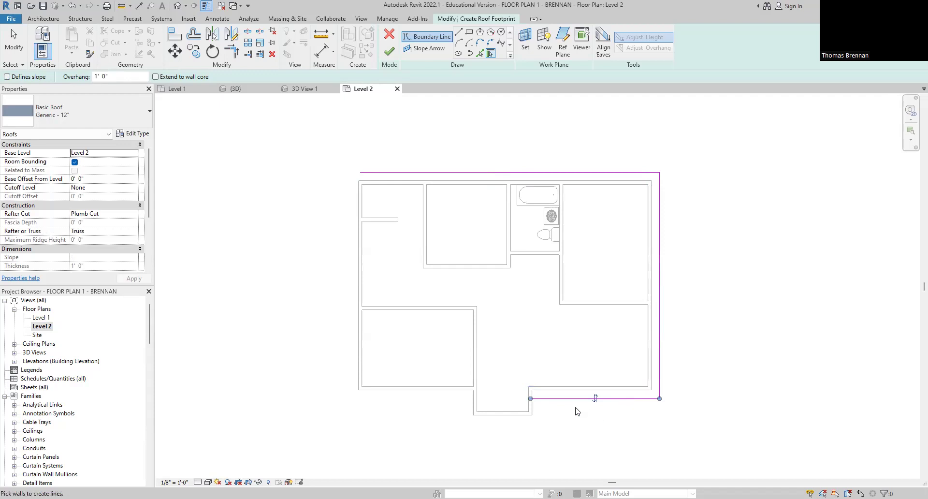
click(534, 406)
click(512, 415)
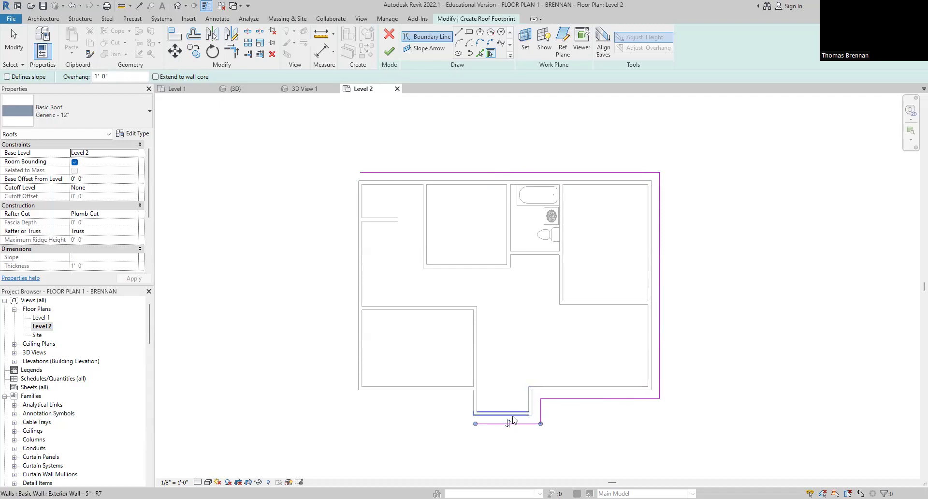
click(471, 412)
click(421, 390)
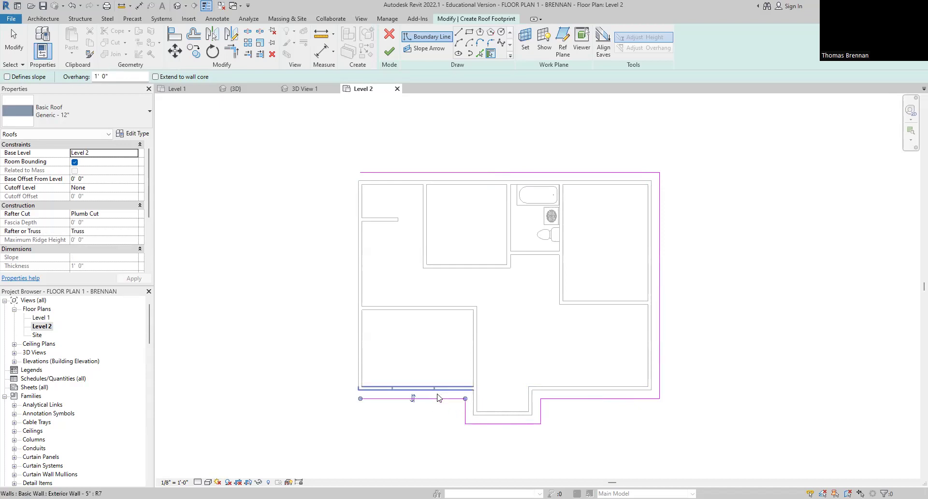
click(354, 370)
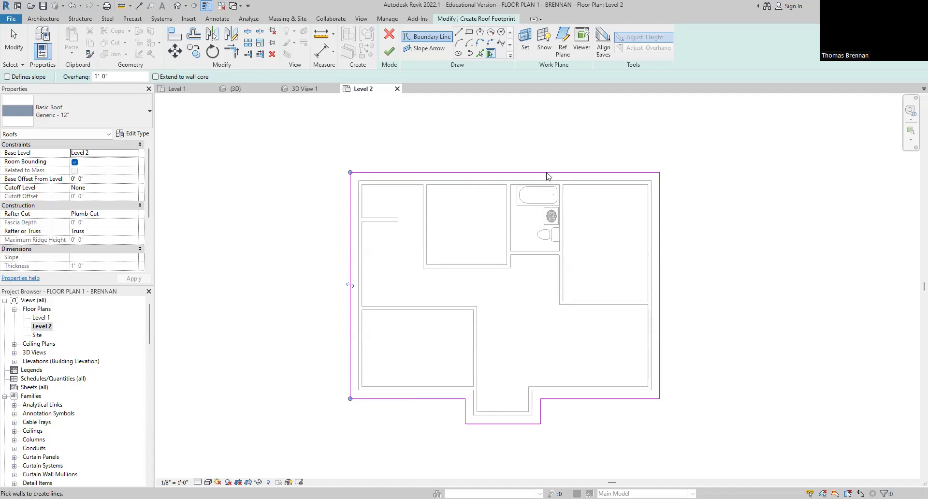
click(389, 57)
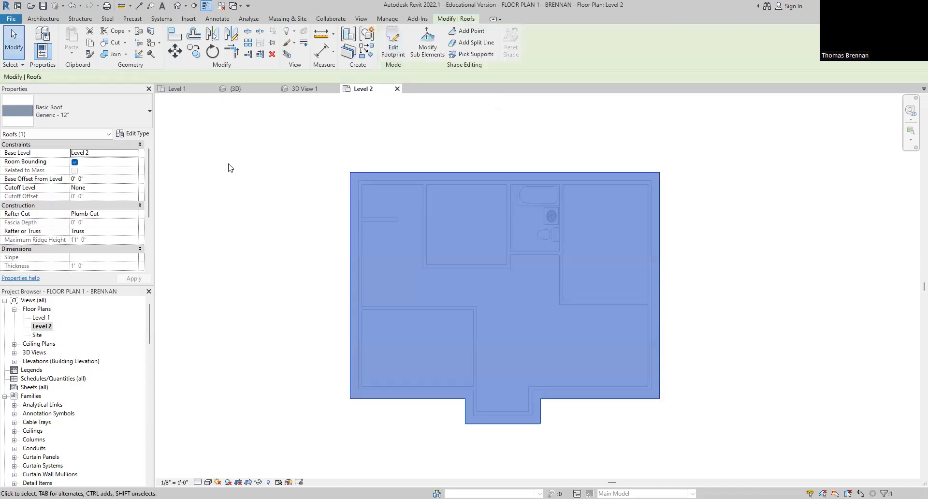
click(238, 204)
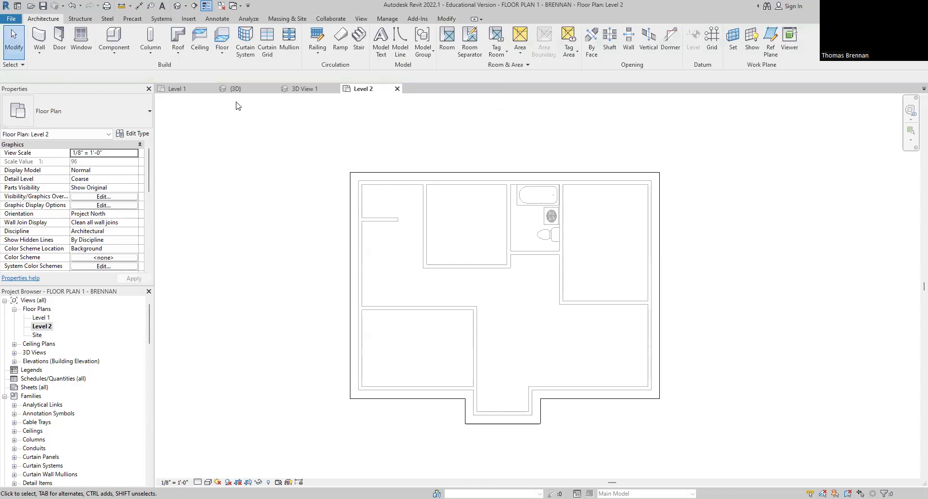
- Inspect the flat roof in the 3D view and delete it
click(236, 88)
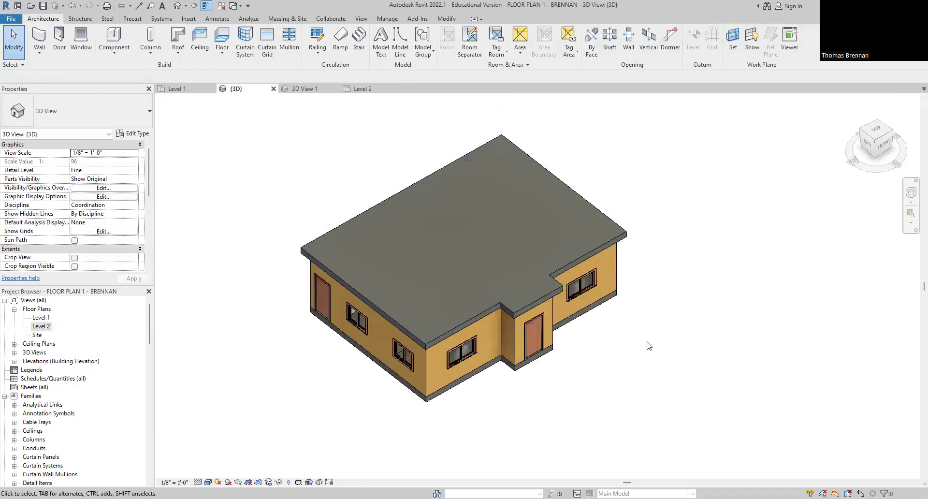
scroll(647, 346, up, 2)
middle_drag(647, 346, 706, 364)
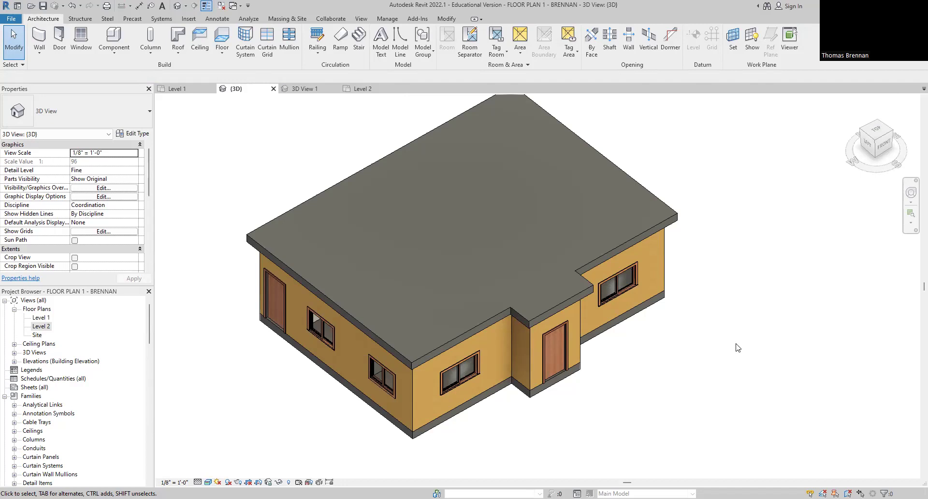
click(672, 225)
key(Delete)
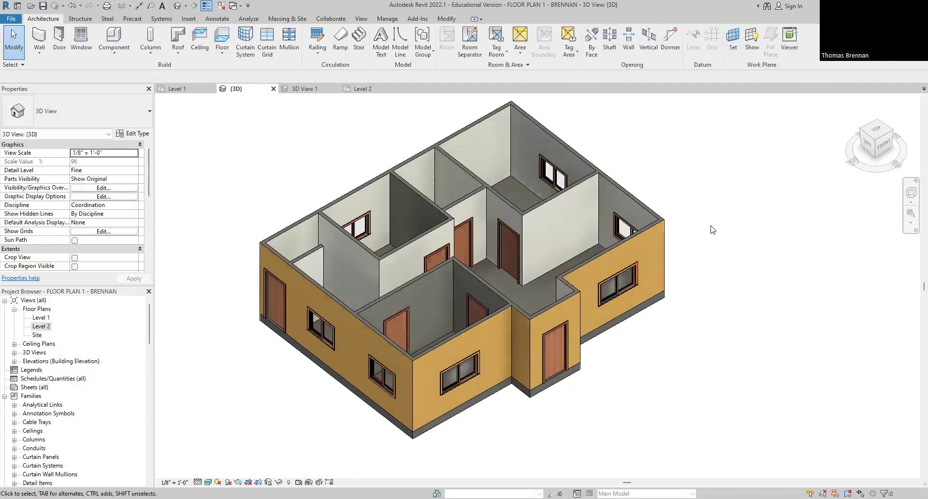
- Start a new footprint roof on Level 2 and pick the north, two south, east and west exterior walls, skipping the entry projection
click(357, 88)
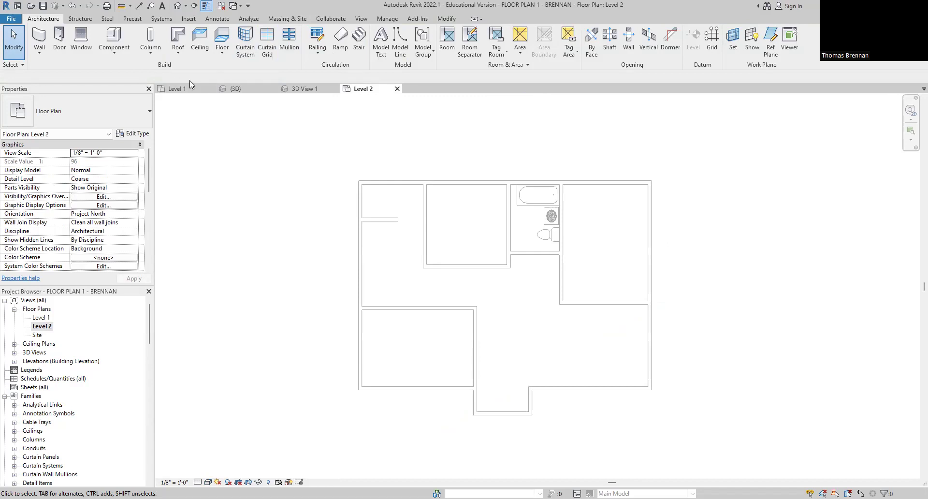
click(178, 47)
click(201, 71)
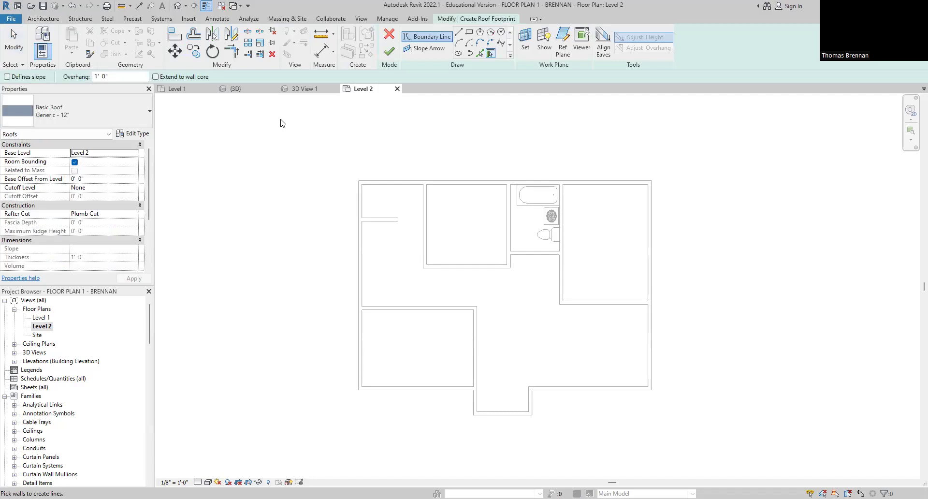
click(457, 181)
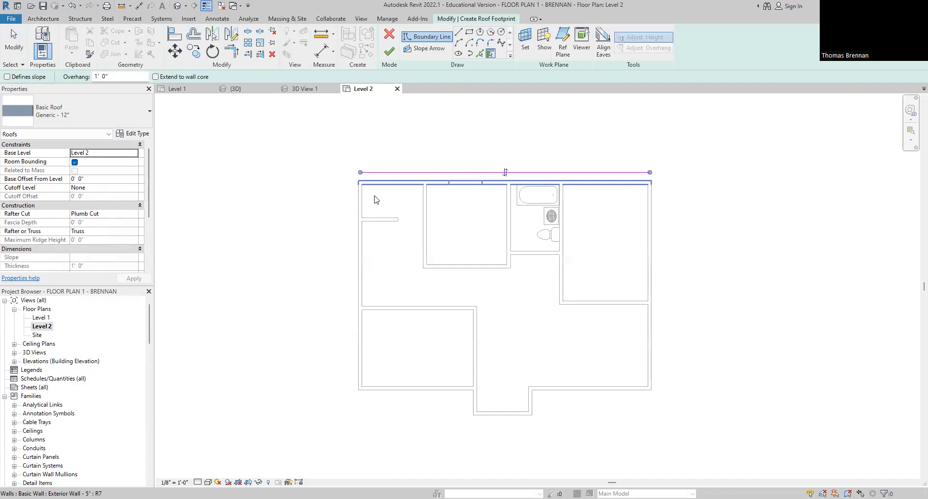
click(401, 394)
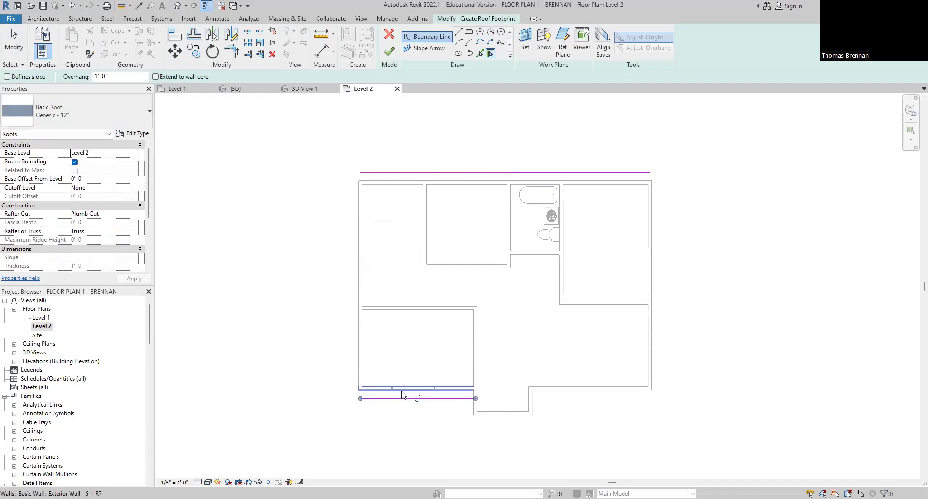
click(572, 395)
click(662, 361)
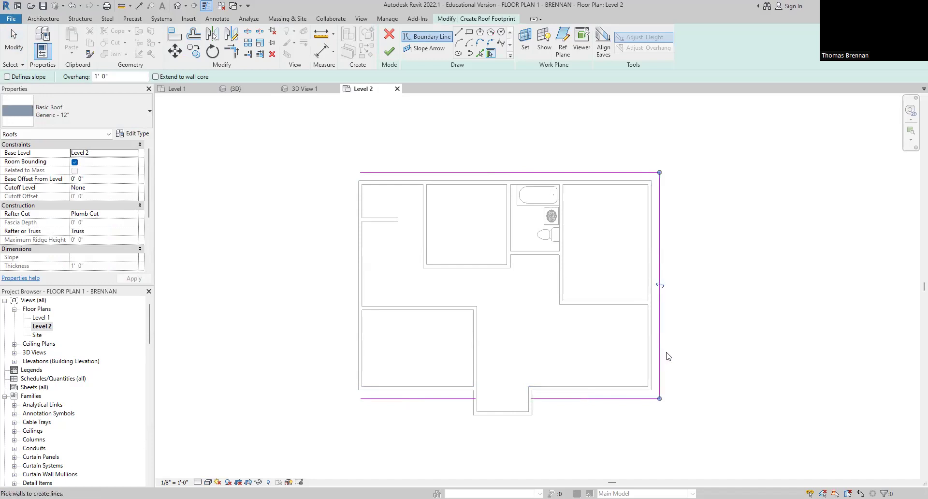
click(359, 314)
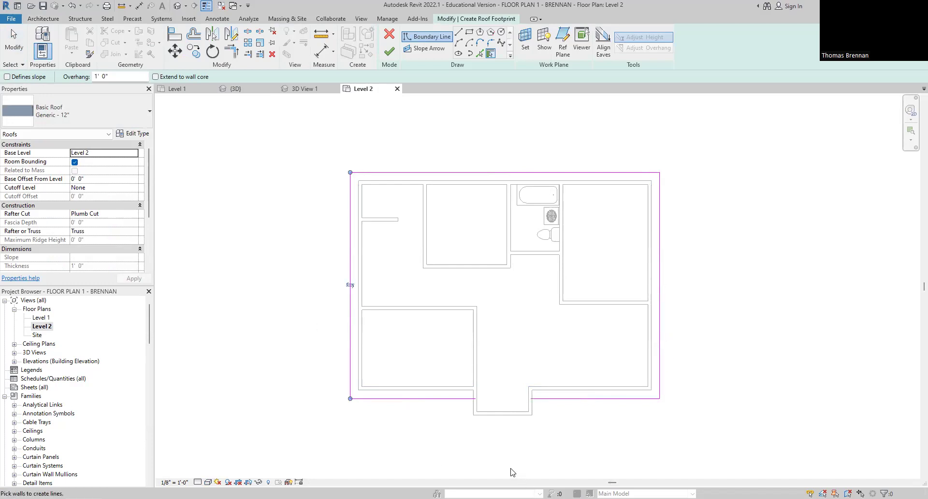
- Extend the southwest roof boundary line across the entry projection to the southeast boundary line
key(Escape)
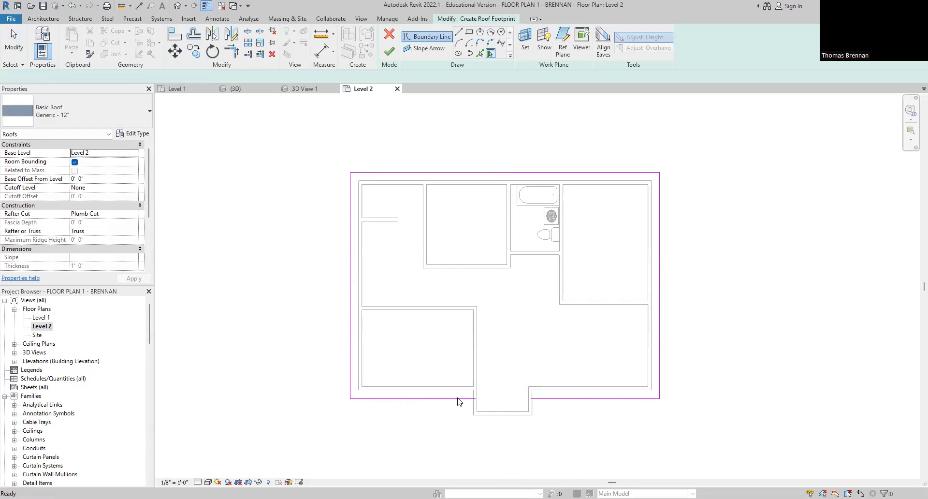
key(Escape)
click(456, 399)
drag(476, 399, 531, 399)
click(580, 429)
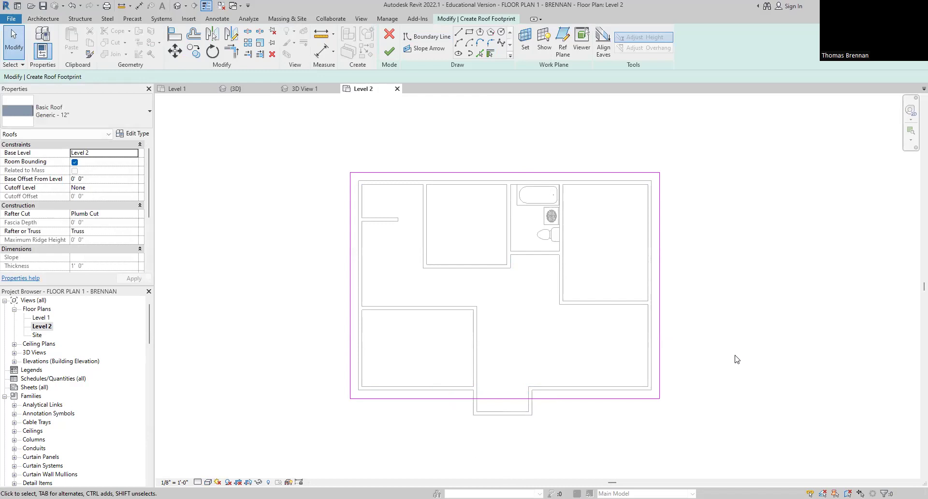
- Delete the southwest boundary line and extend the southeast line to the west boundary as one continuous south edge
click(580, 400)
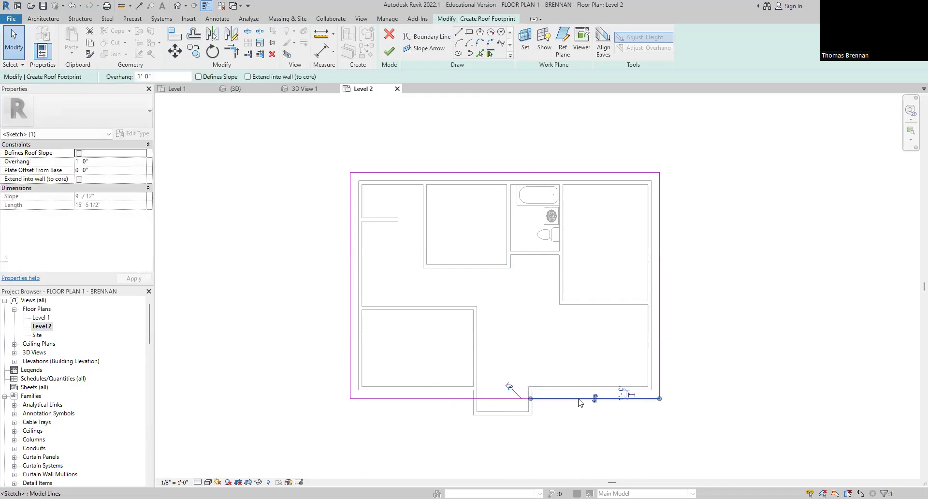
click(550, 404)
click(521, 404)
key(Delete)
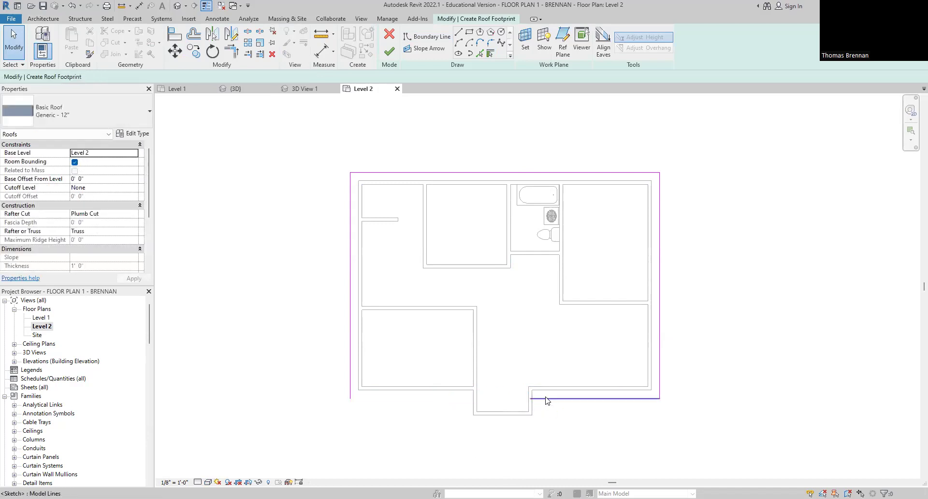
click(550, 399)
drag(531, 399, 350, 399)
click(414, 424)
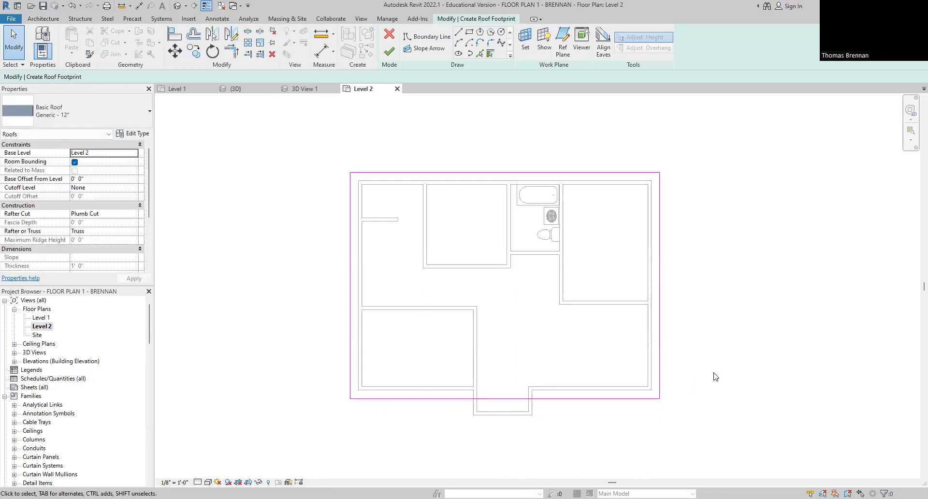
- Make the north and south roof boundary lines slope-defining at 9" / 12"
click(562, 399)
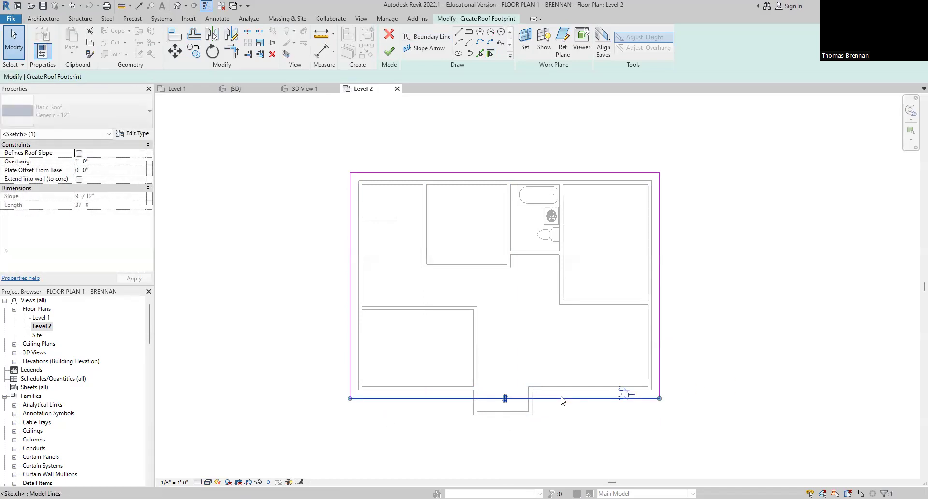
click(522, 174)
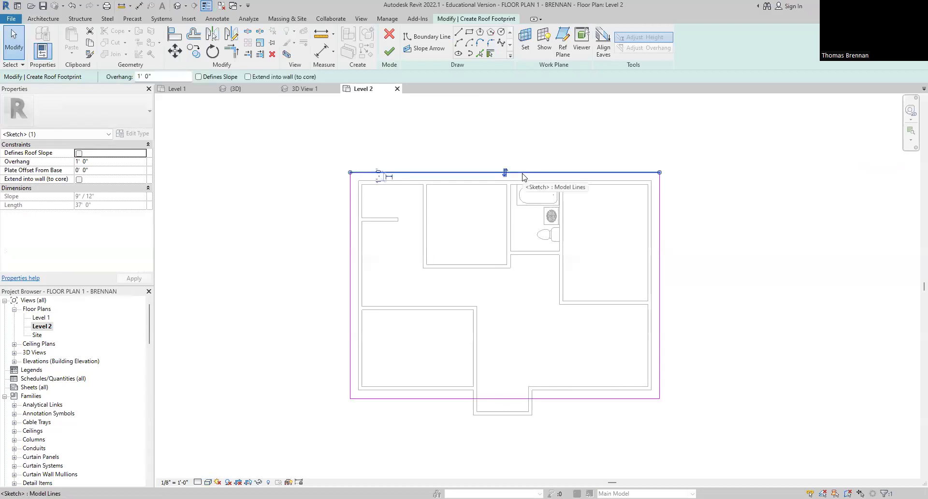
click(198, 76)
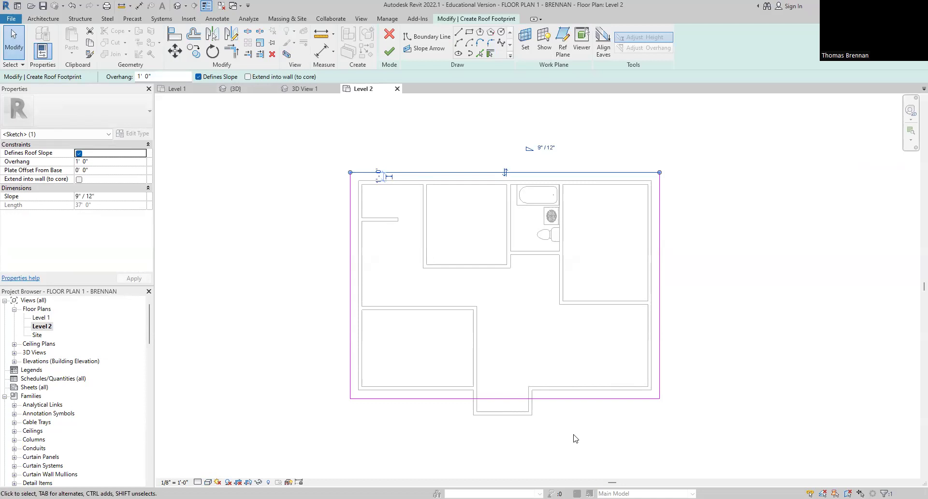
click(579, 400)
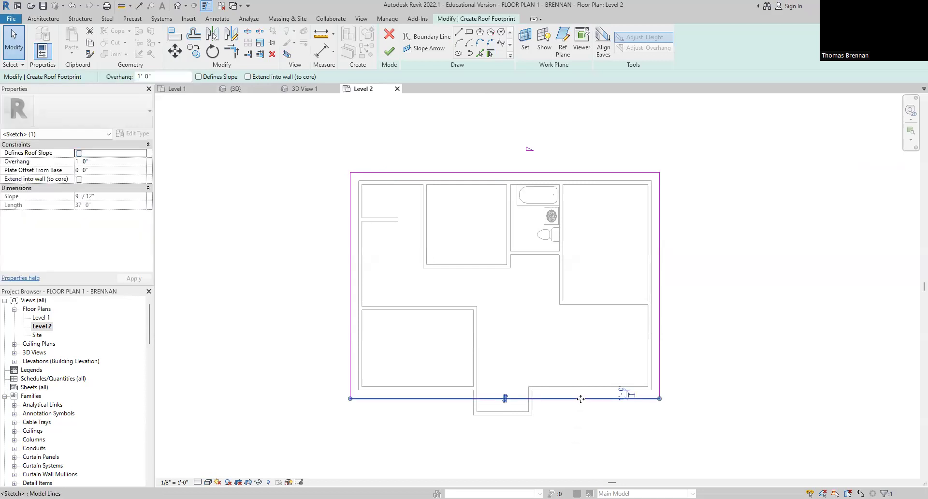
click(199, 77)
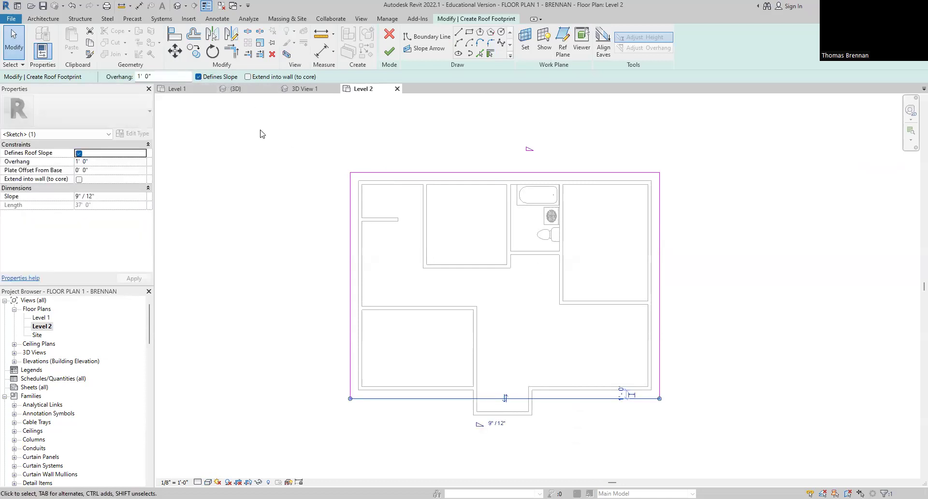
- Finish the gable roof, and undo its completion after viewing it in the 3D view
click(389, 50)
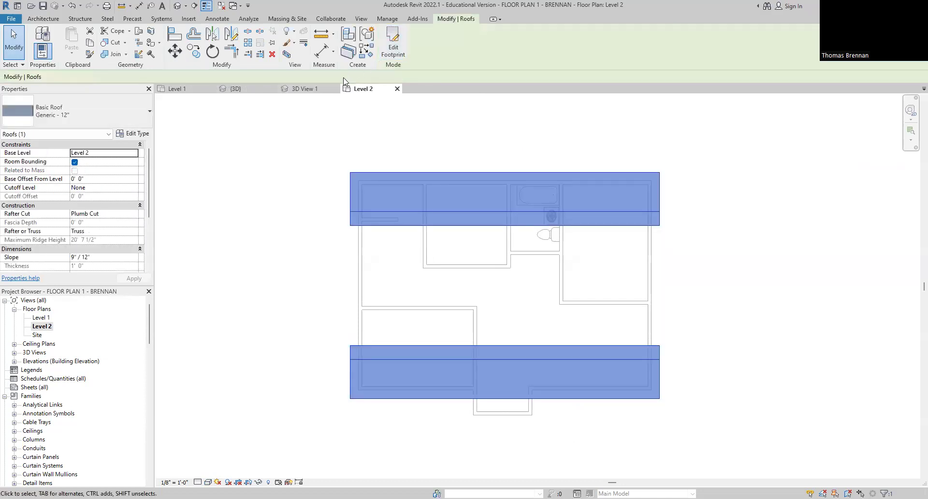
click(236, 89)
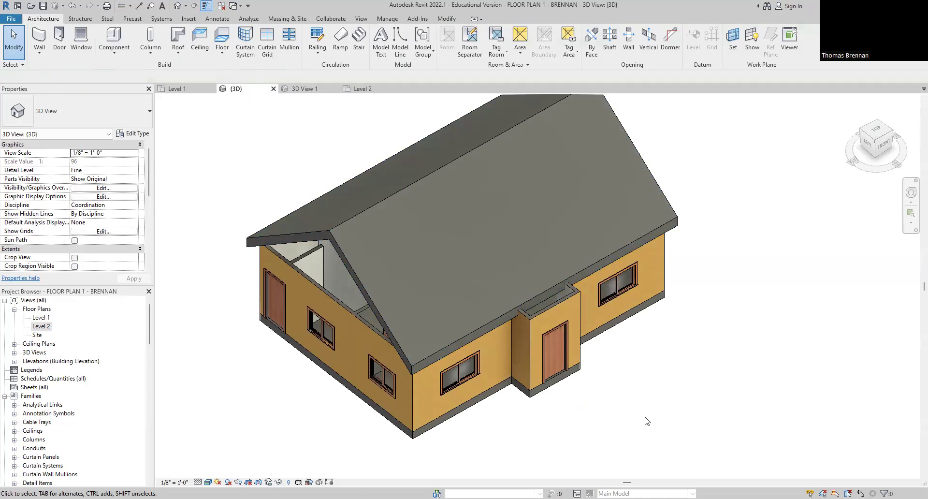
key(ctrl+z)
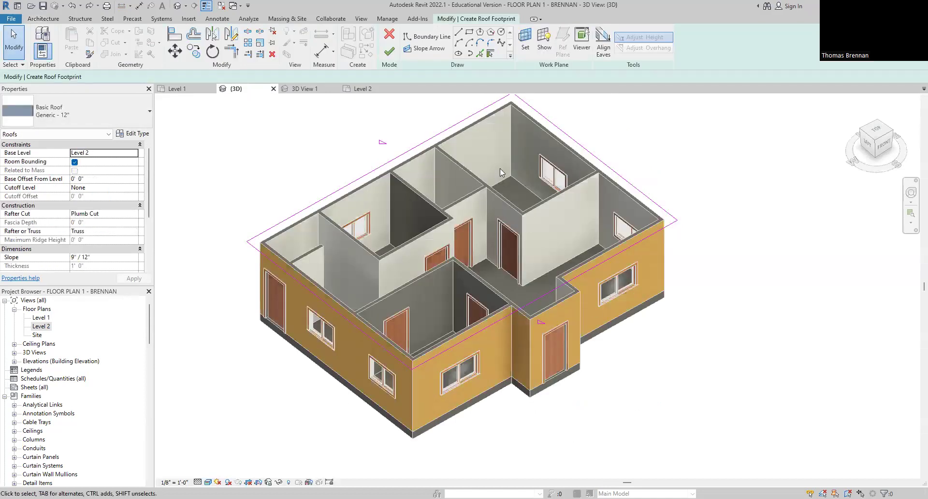
- Finish the main gable roof and start a Level 2 footprint roof around the entry's three walls with a 1' 0" overhang
click(386, 52)
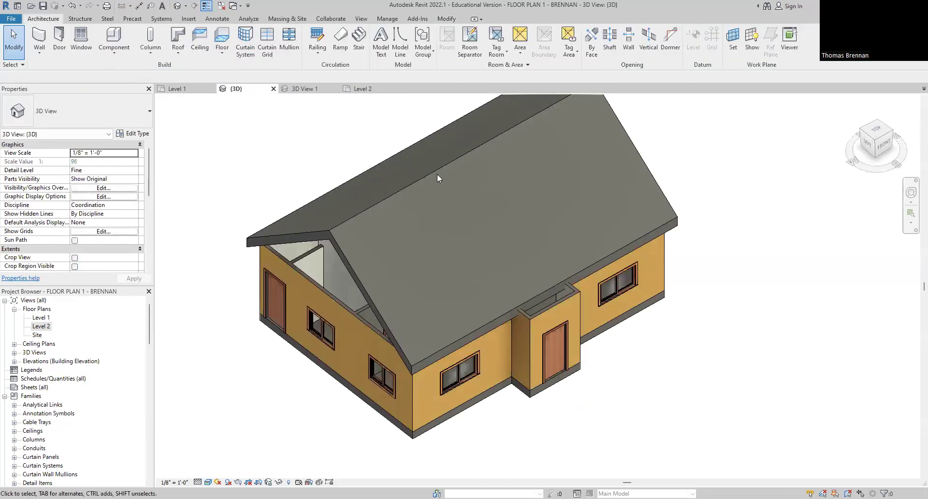
key(ctrl+Tab)
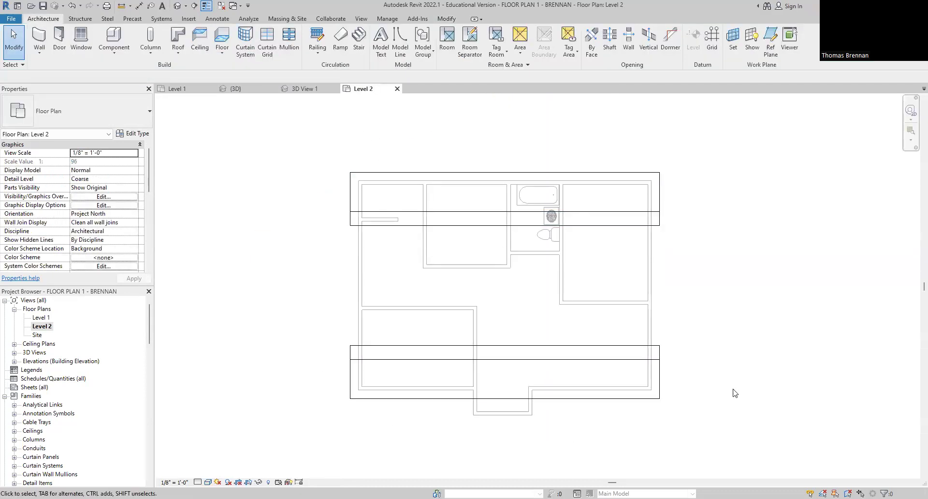
scroll(624, 440, up, 3)
middle_drag(582, 442, 717, 406)
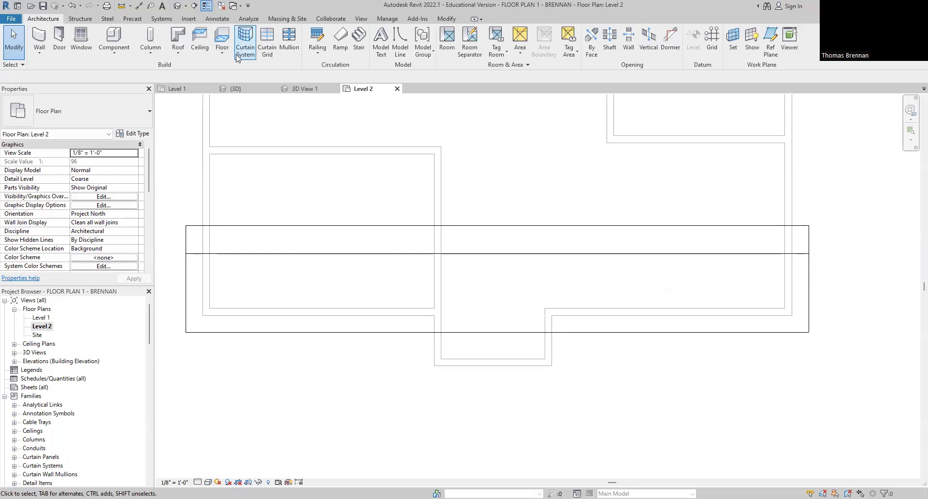
click(178, 52)
click(196, 70)
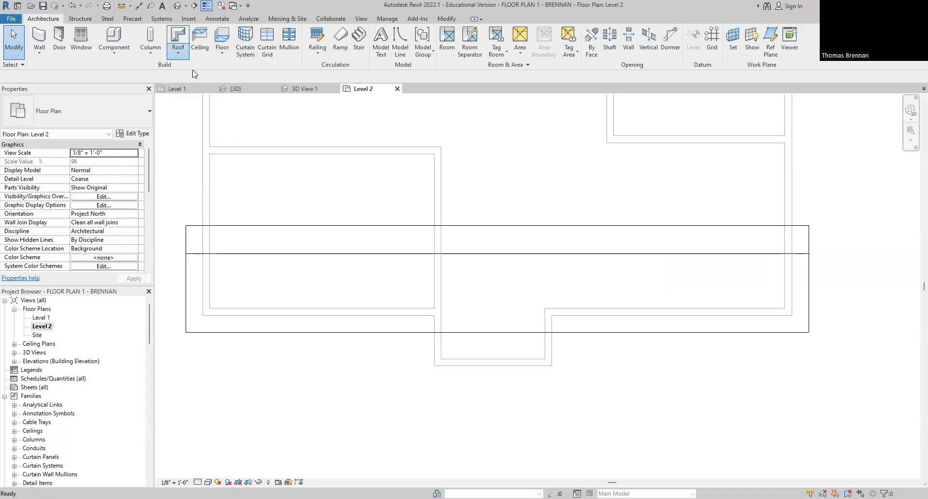
click(552, 347)
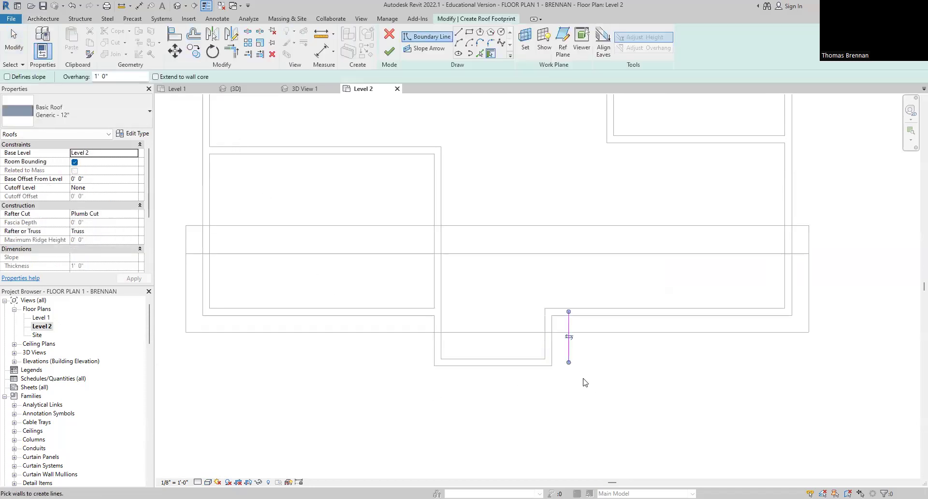
click(516, 371)
click(432, 356)
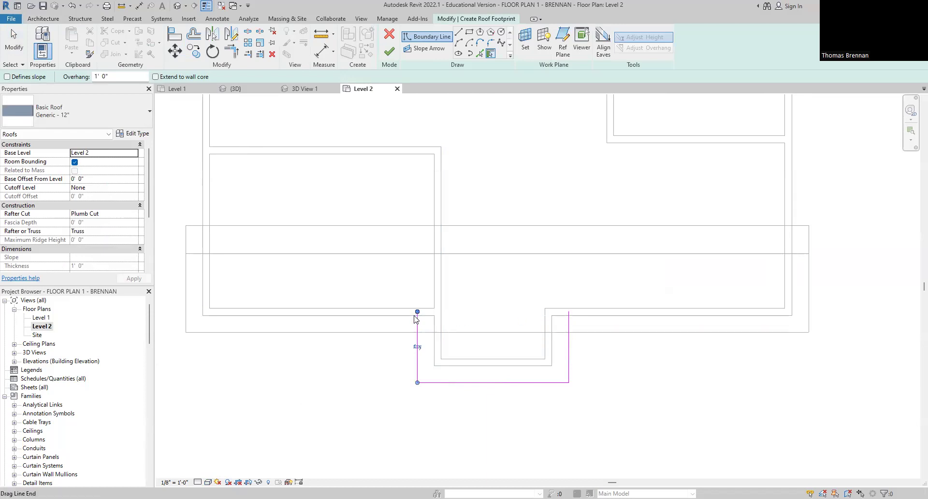
- Close the entry roof boundary with a straight line between the inner ends of its two side lines
click(459, 35)
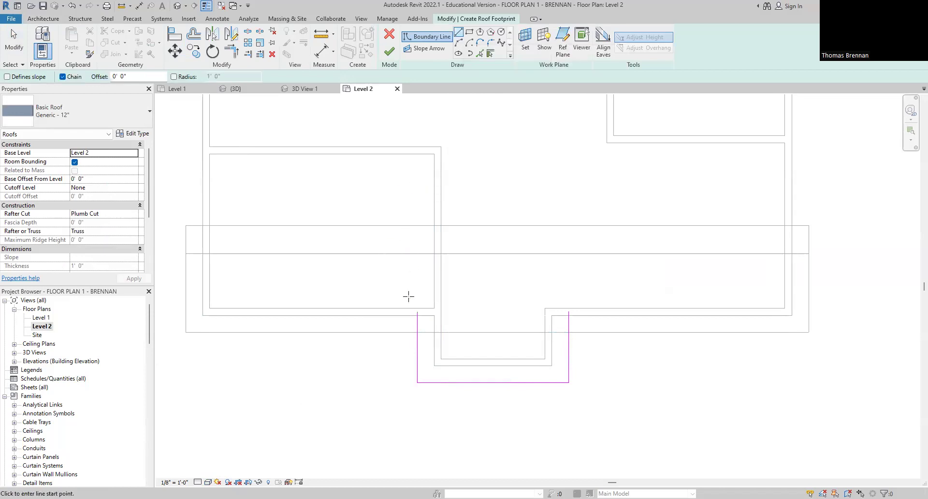
click(418, 313)
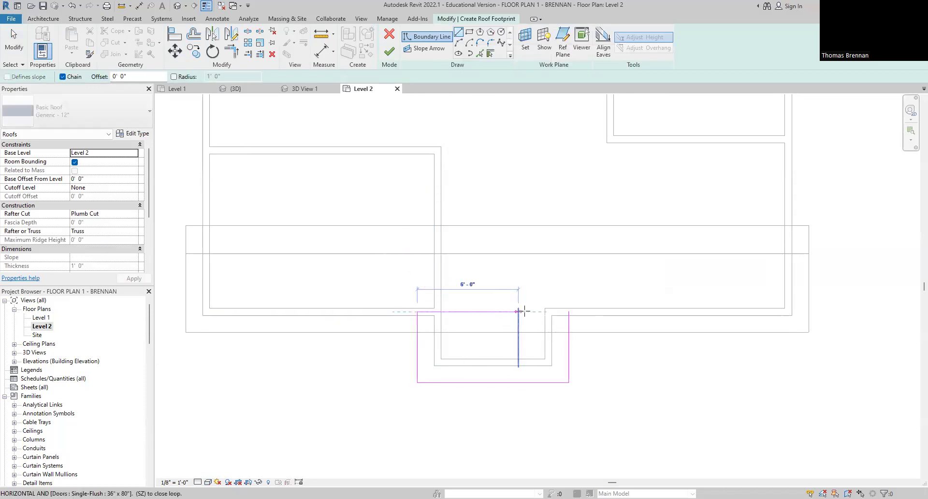
click(568, 312)
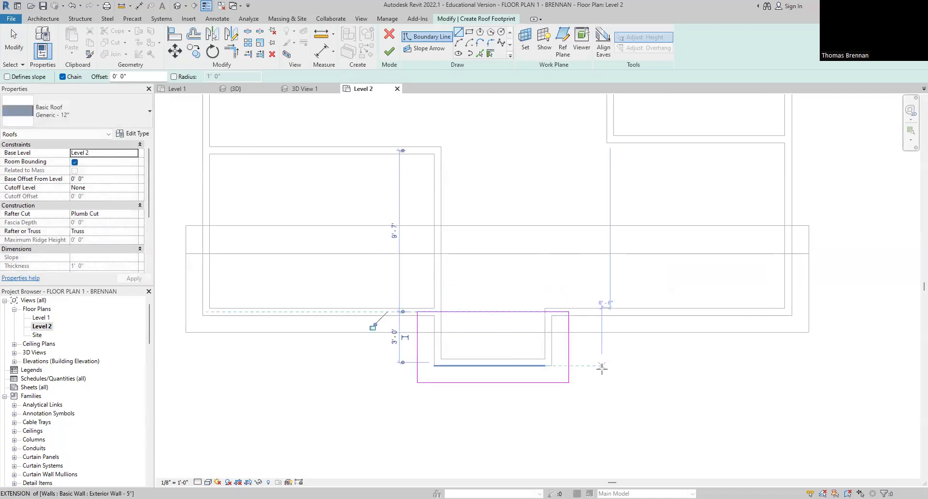
key(Escape)
key(Escape)
- Make the east and west entry roof boundary lines slope-defining at 9" / 12" and finish the roof
click(569, 363)
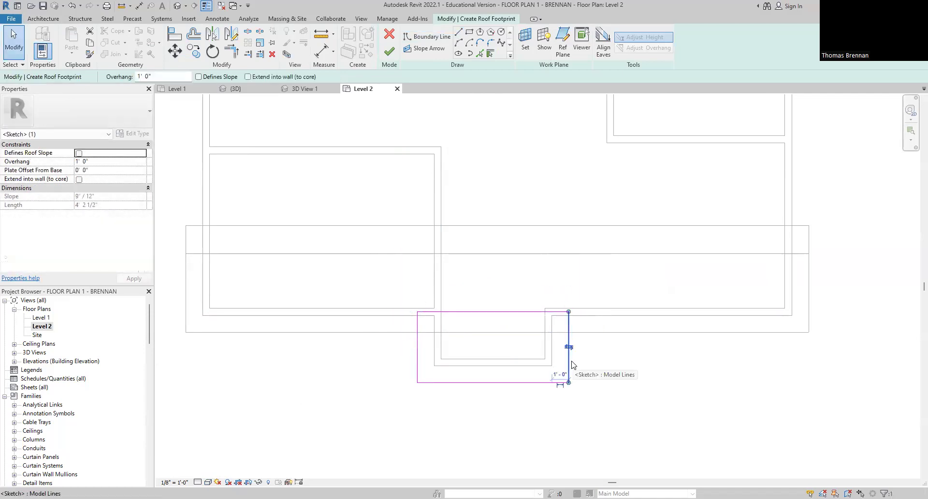
click(198, 77)
click(418, 360)
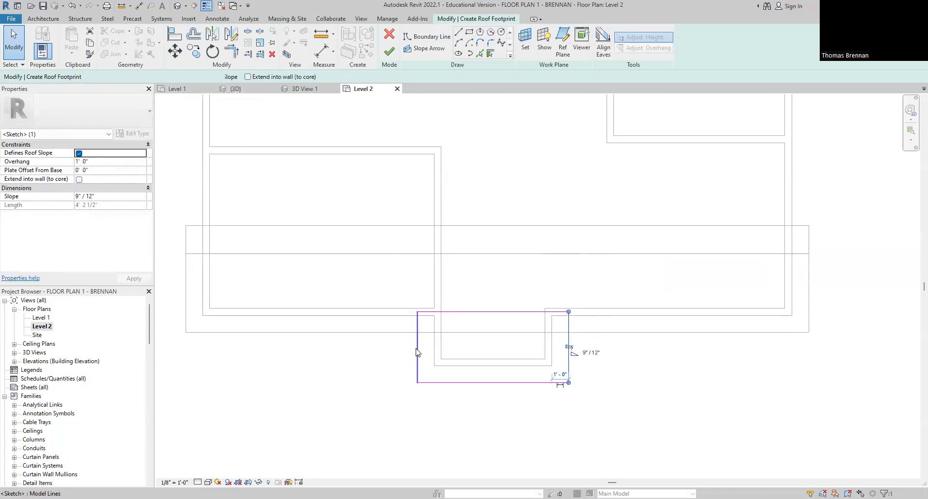
click(198, 77)
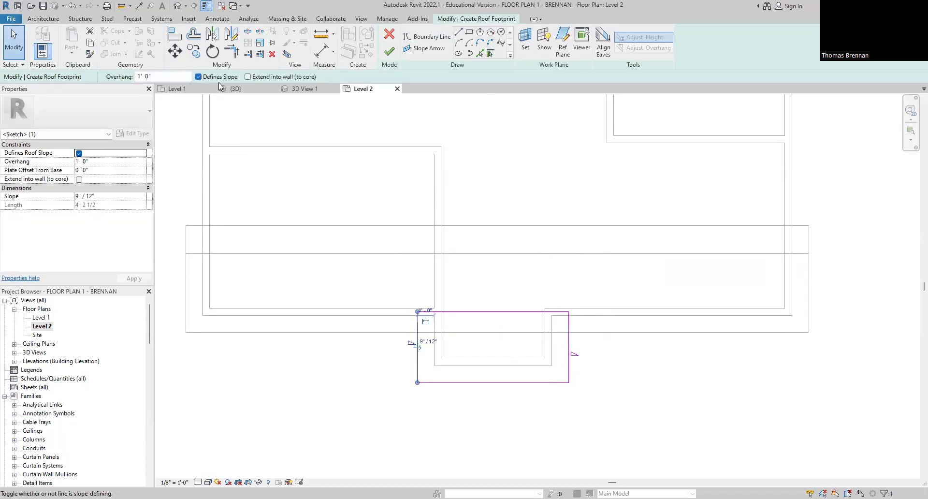
click(390, 51)
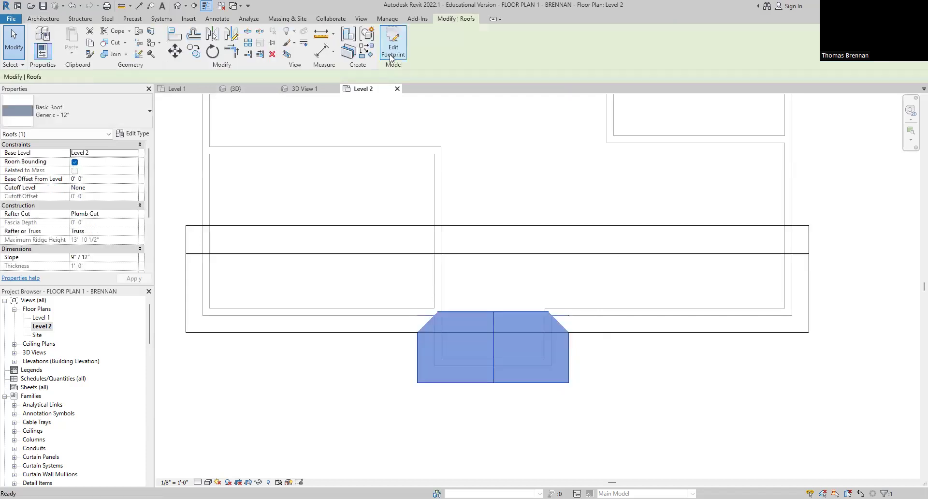
- Join the back edge of the entry roof to the south slope of the main roof in the 3D view
click(236, 89)
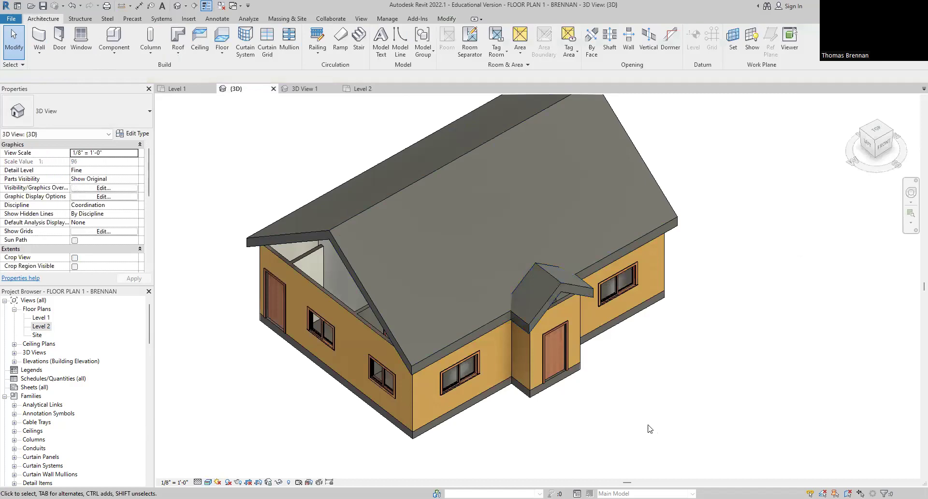
scroll(648, 425, up, 2)
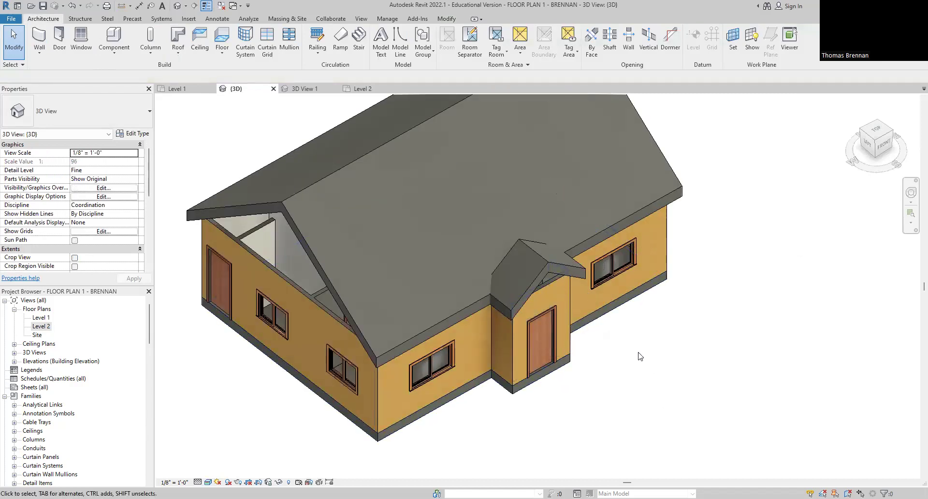
shift+middle_drag(644, 372, 711, 369)
scroll(675, 303, up, 5)
shift+middle_drag(676, 304, 651, 299)
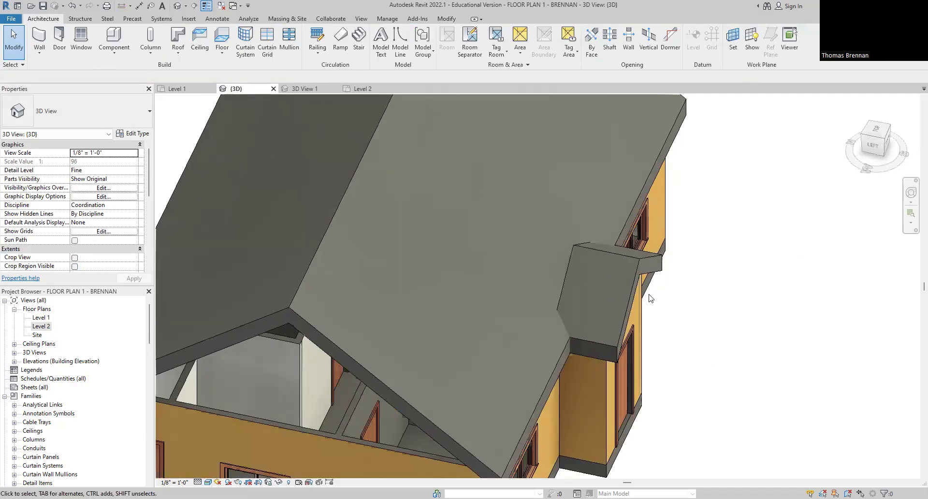
click(620, 254)
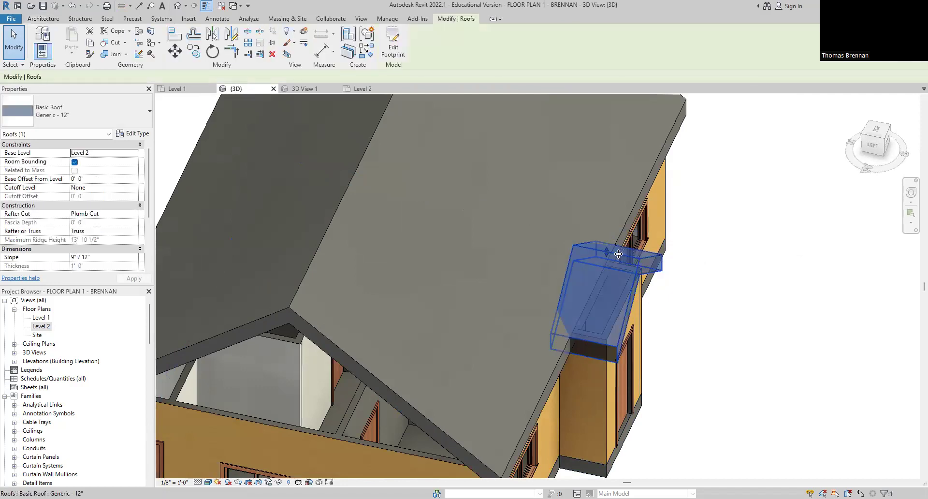
click(139, 32)
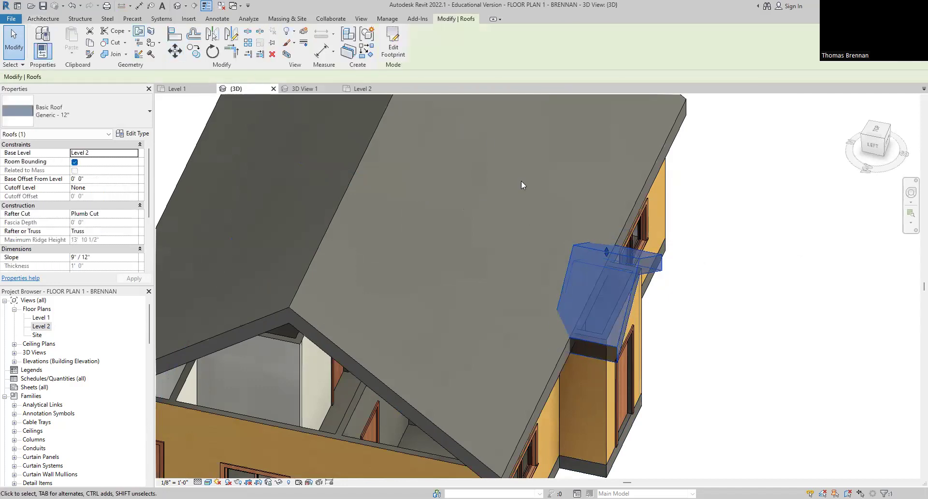
click(572, 251)
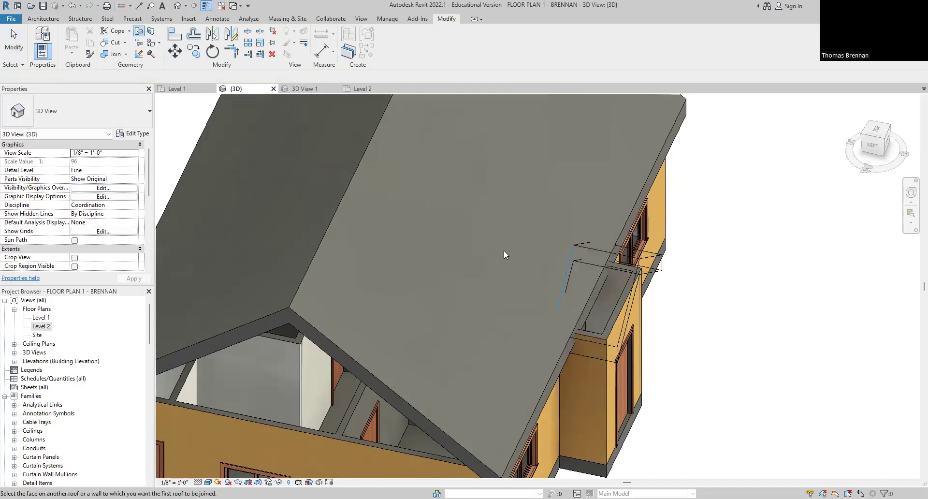
click(325, 239)
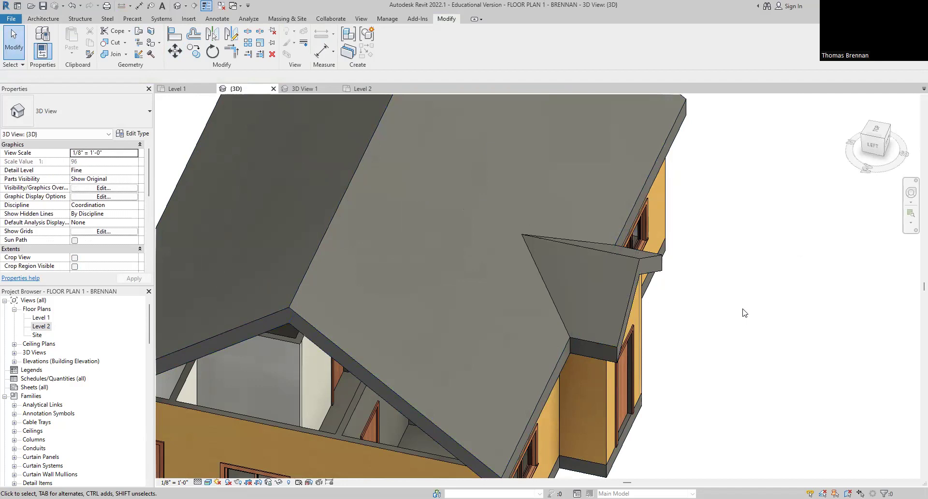
scroll(744, 313, down, 3)
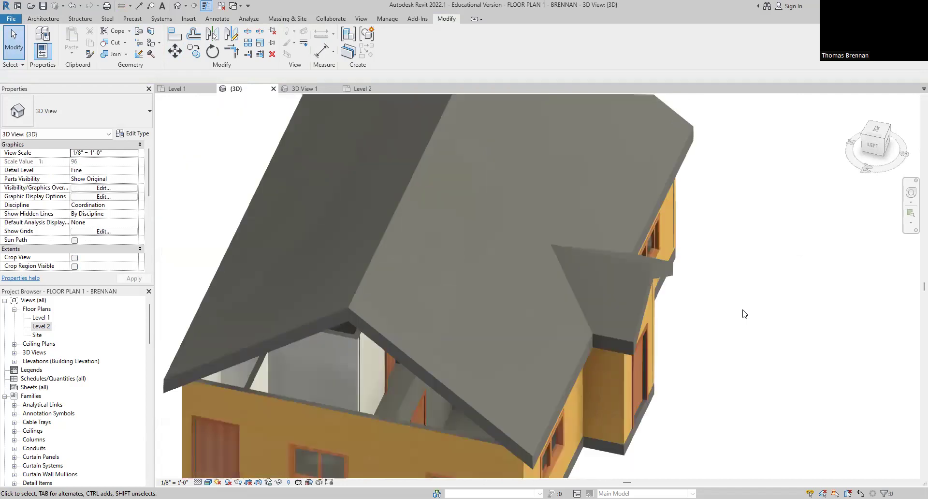
shift+middle_drag(747, 334, 704, 336)
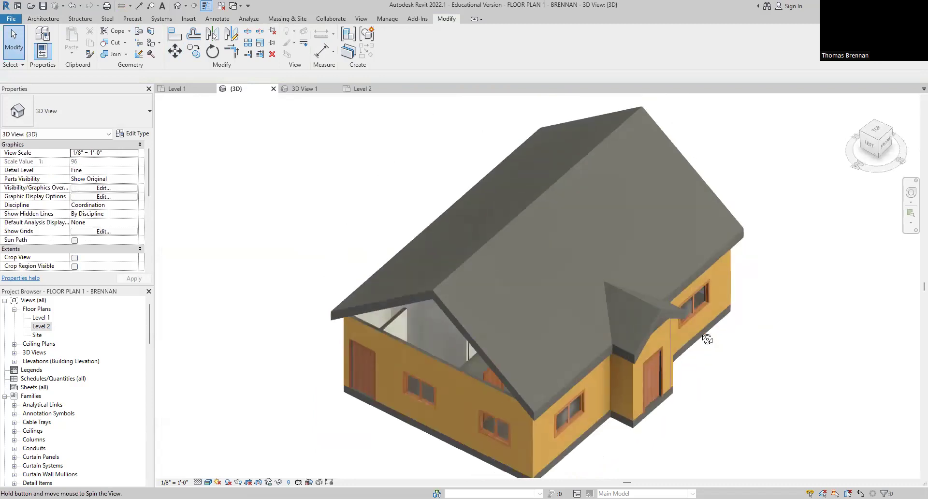
- Undo the roof join, the entry roof and the main gable roof with its boundary sketch
key(ctrl+z)
key(ctrl+z)
key(ctrl+z)
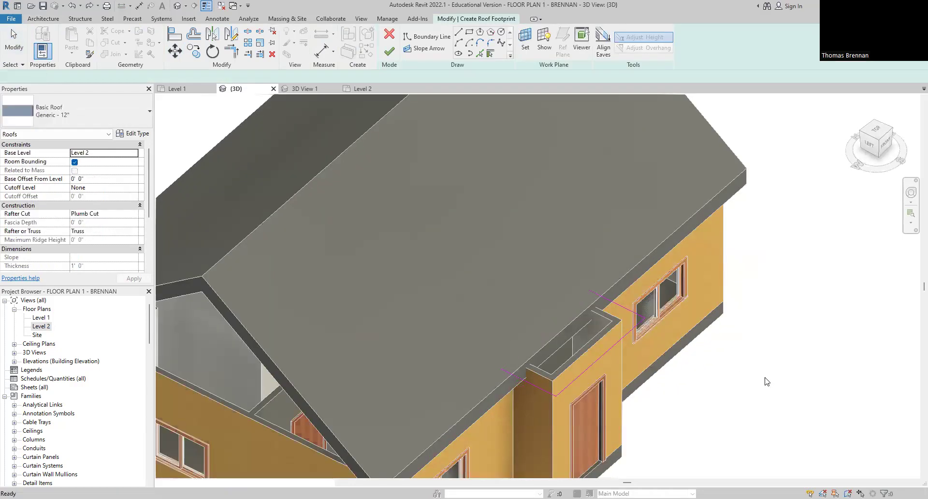
key(ctrl+z)
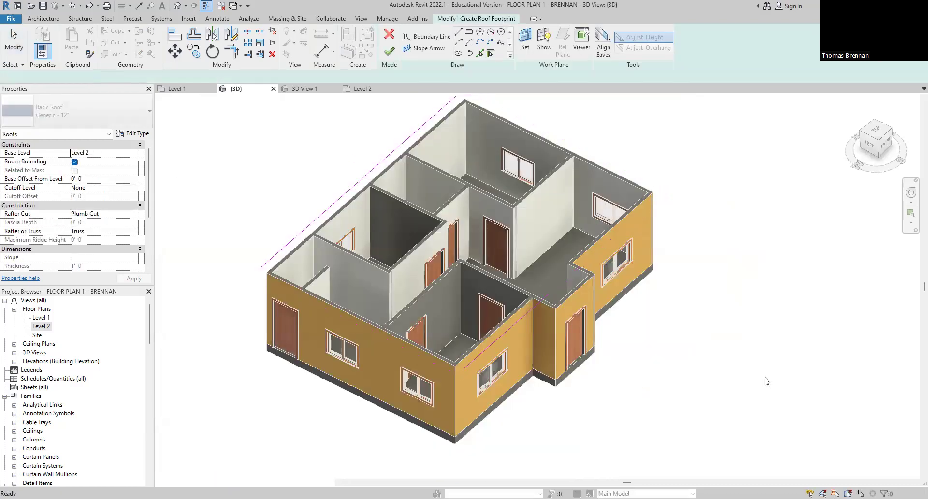
key(ctrl+z)
- Start a new footprint roof on Level 2 and pick the north, east, southeast and west walls with a 1' 0" overhang
click(362, 88)
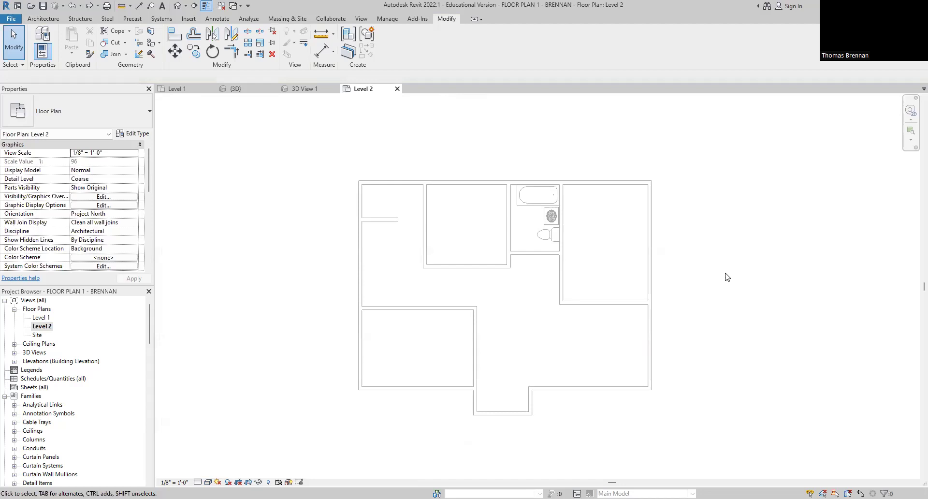
click(45, 19)
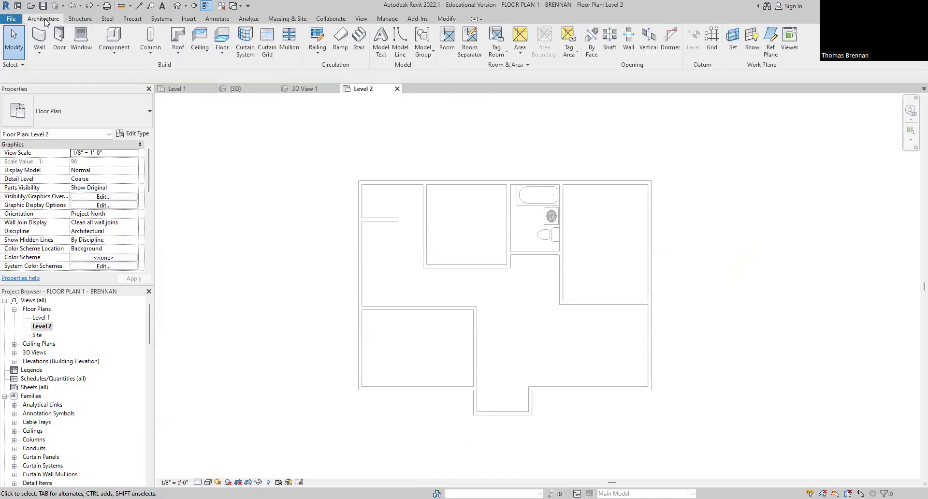
click(178, 55)
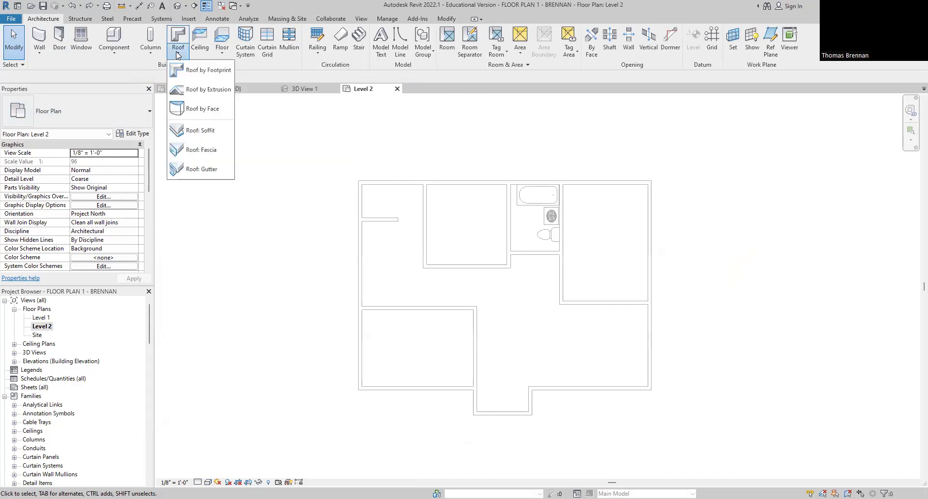
click(192, 71)
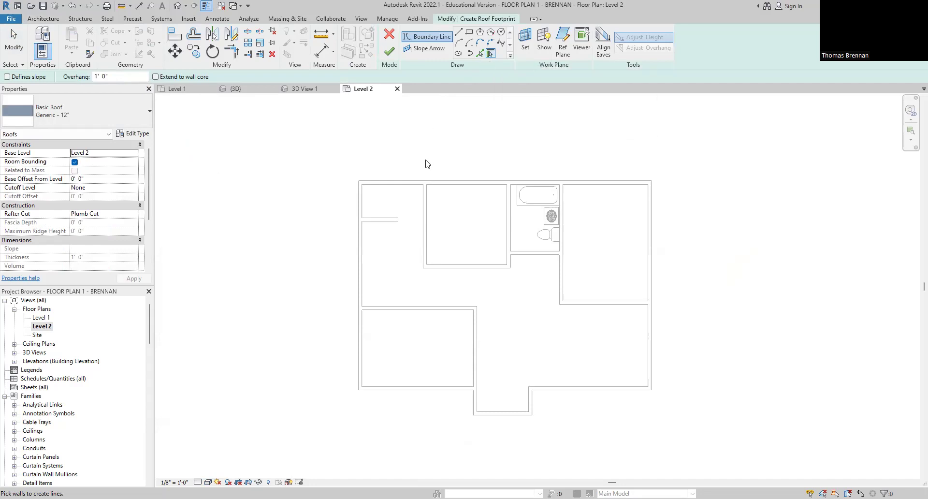
click(422, 182)
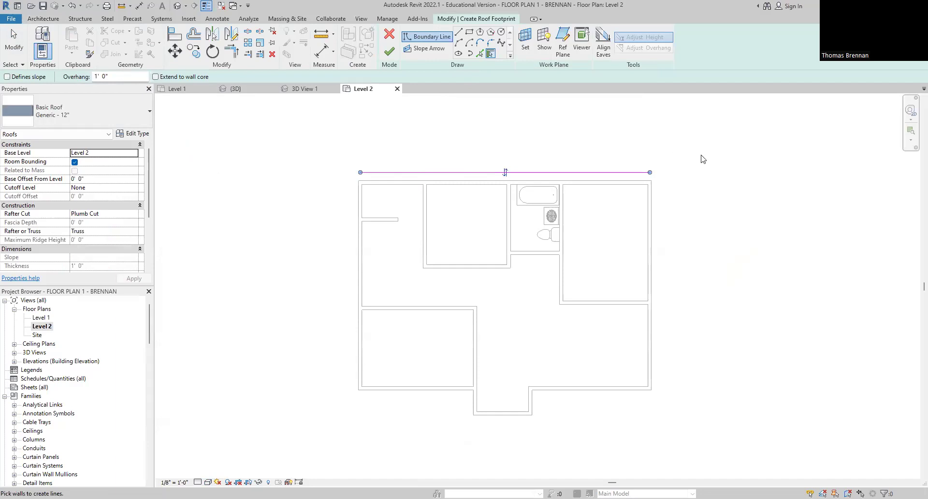
click(657, 260)
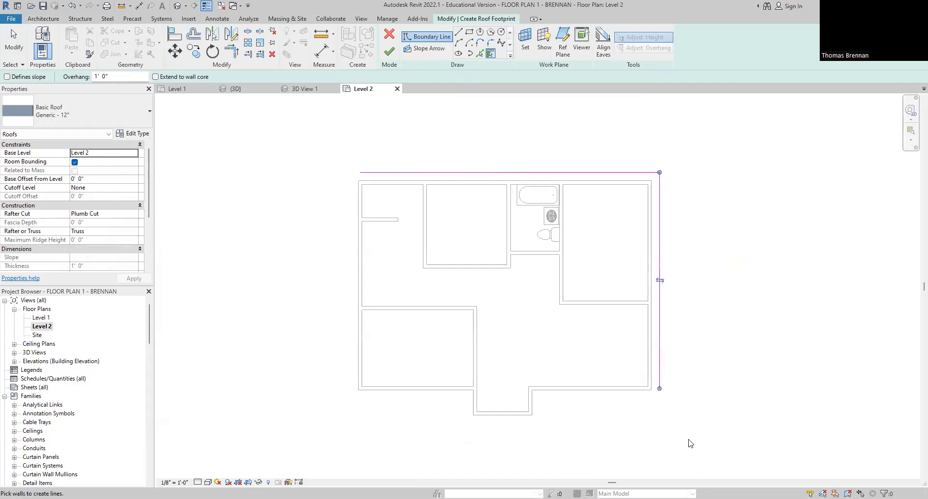
click(598, 394)
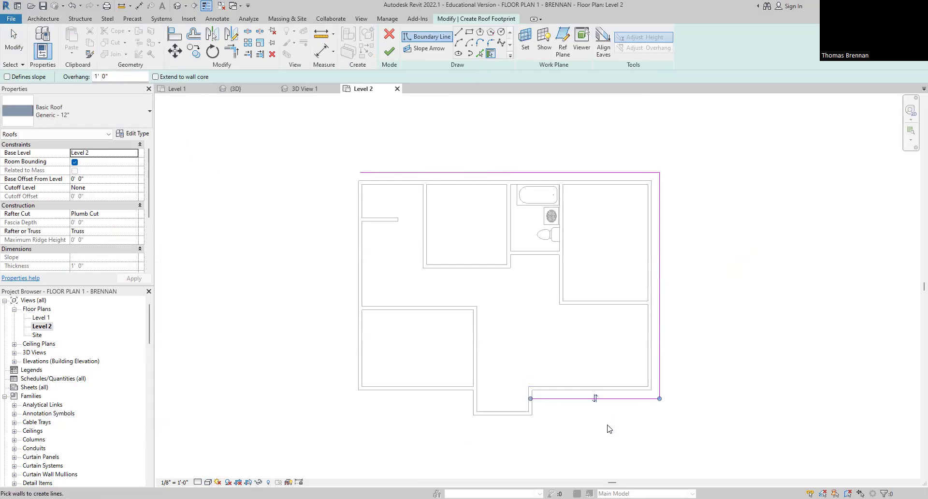
click(358, 282)
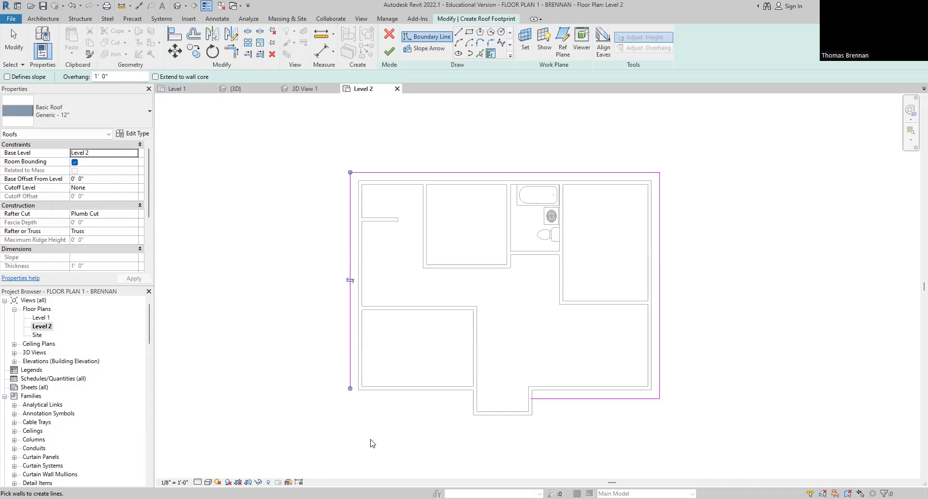
- Try to trim the west and southeast roof boundary lines to a shared corner, and undo the trim
click(232, 51)
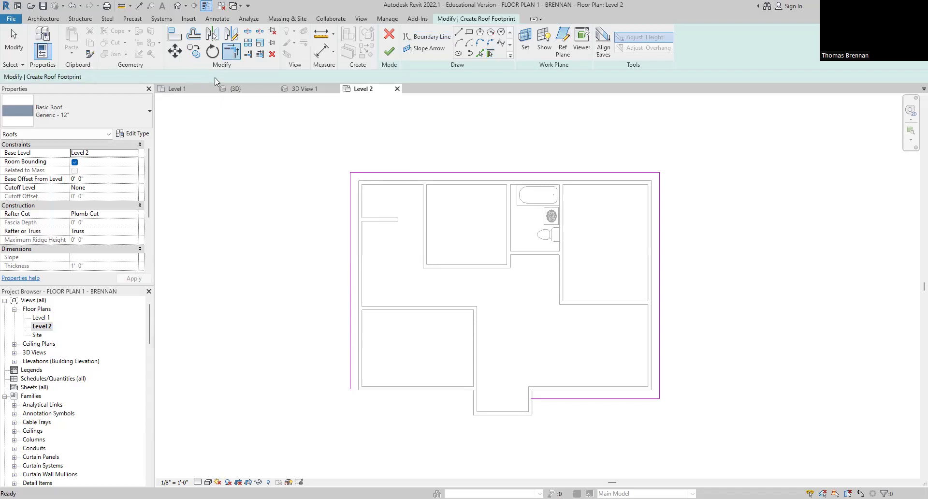
click(349, 373)
click(542, 406)
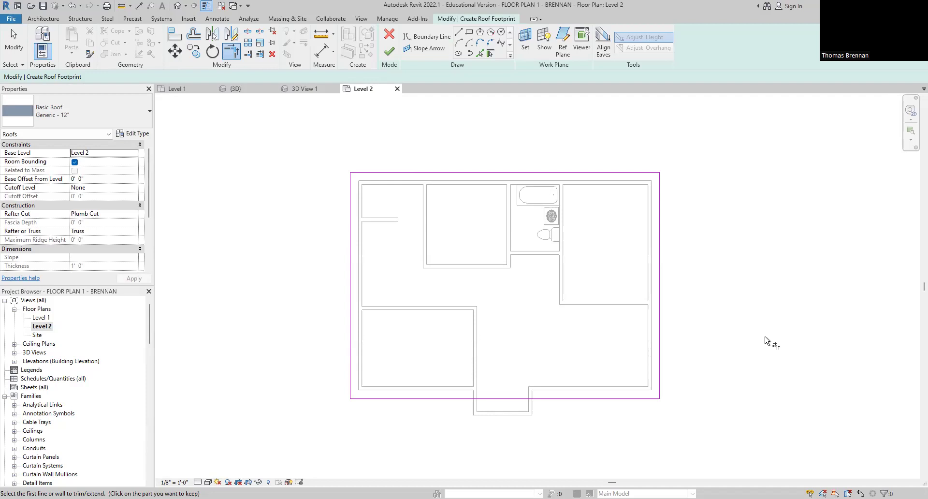
key(ctrl+z)
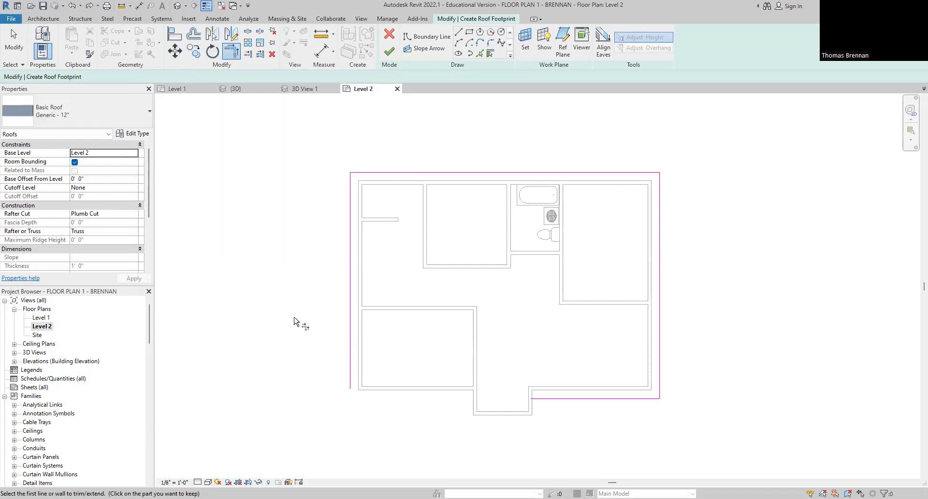
- Trim the southeast and west roof boundary lines to a shared corner and finish the flat roof
click(550, 398)
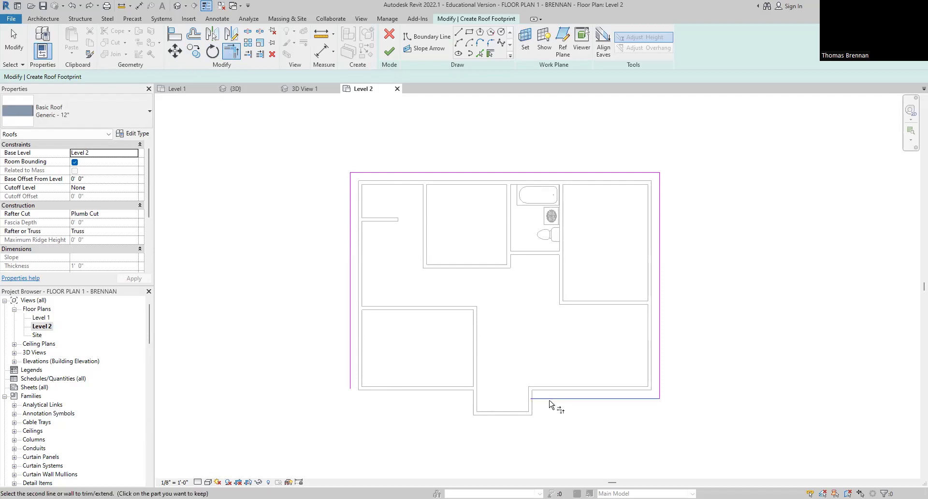
click(350, 380)
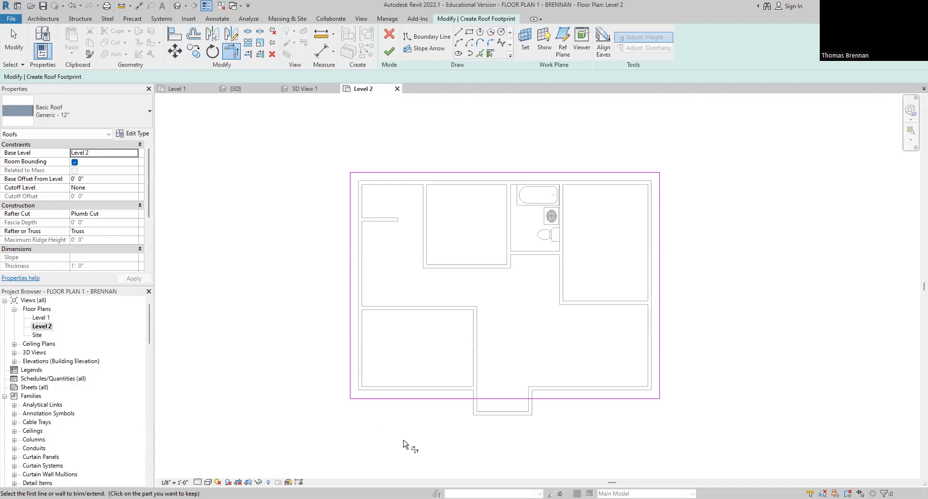
click(577, 400)
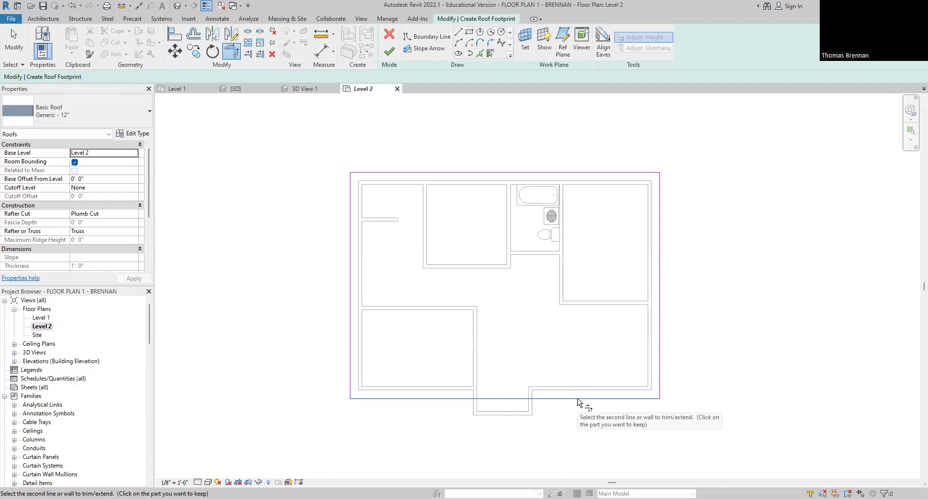
click(389, 50)
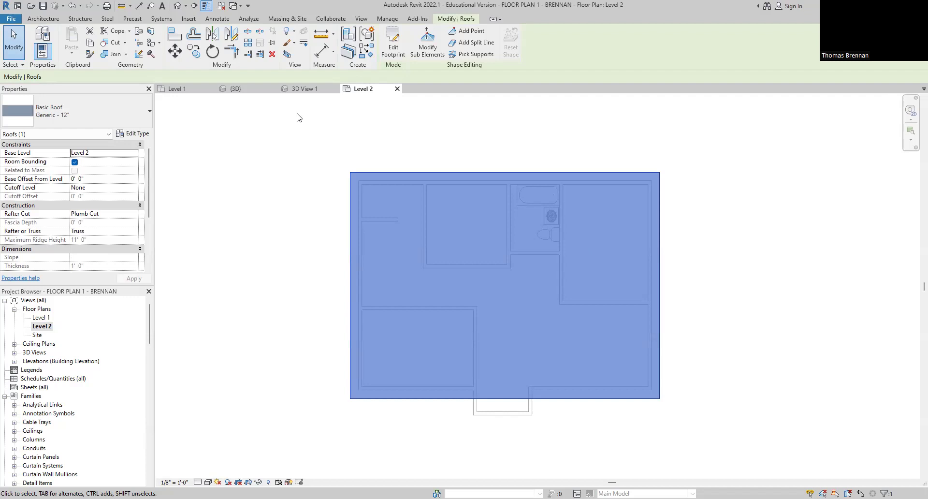
- View the flat roof in the 3D view and delete it
click(228, 89)
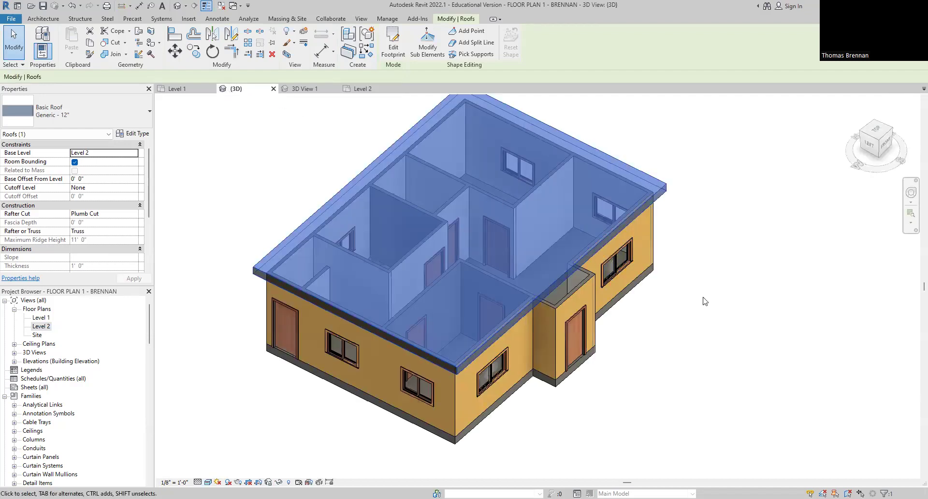
click(705, 301)
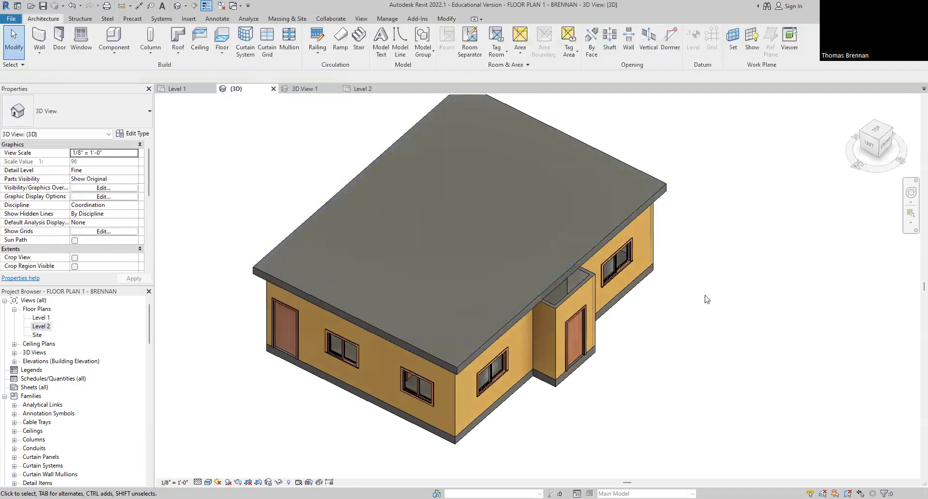
click(624, 229)
key(Delete)
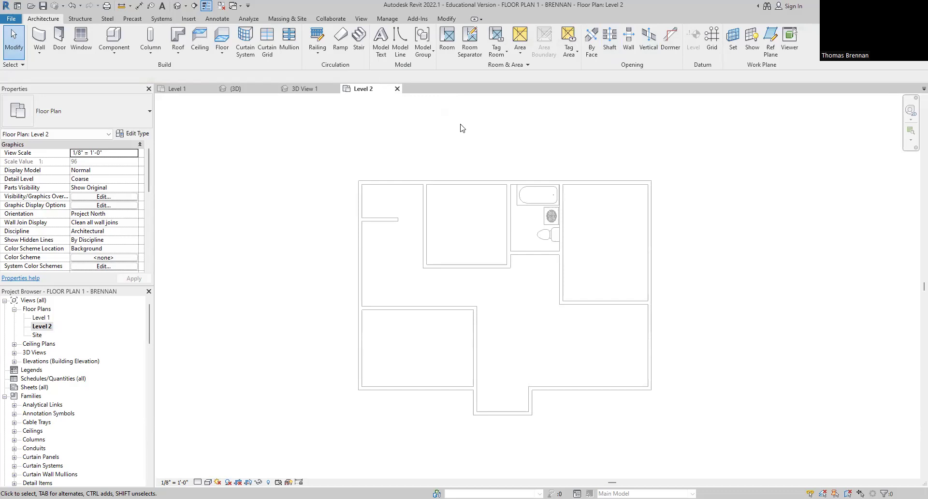
- Start a new non-sloping footprint roof on Level 2 and pick the north, east, southeast and west walls with a 1' 0" overhang
click(179, 57)
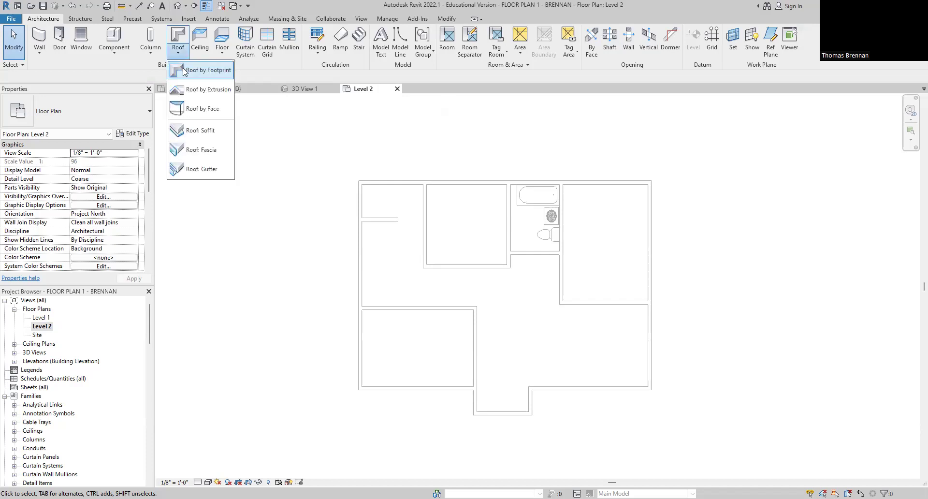
click(185, 71)
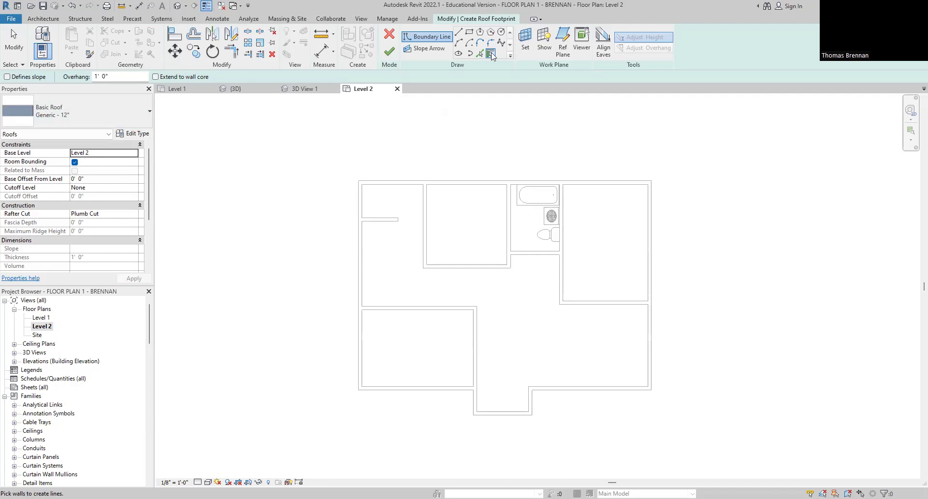
click(491, 54)
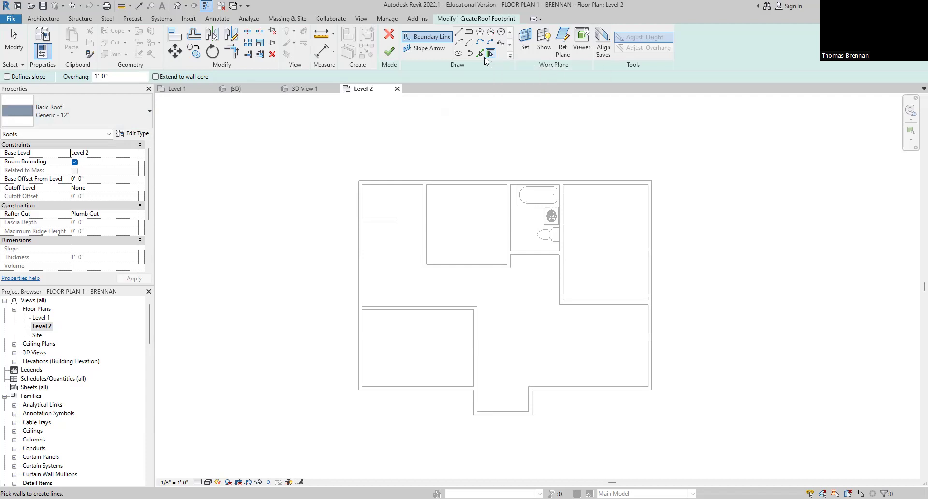
click(457, 182)
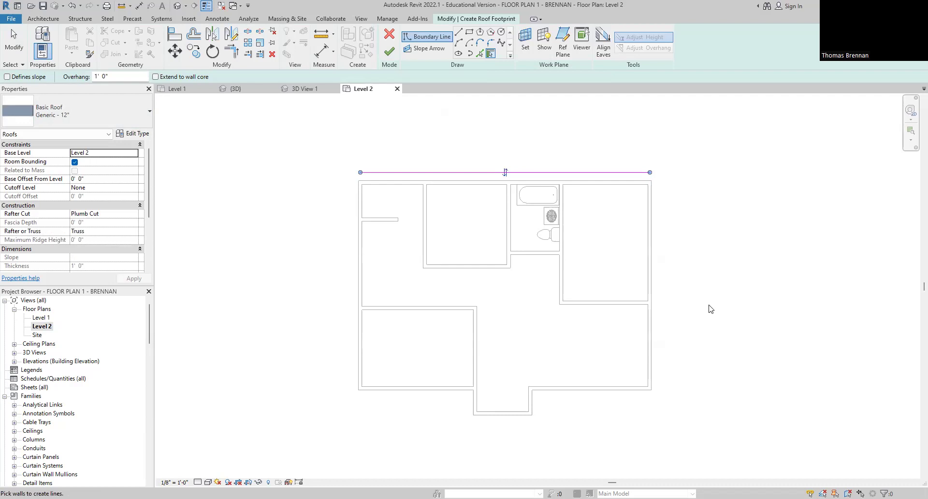
click(656, 265)
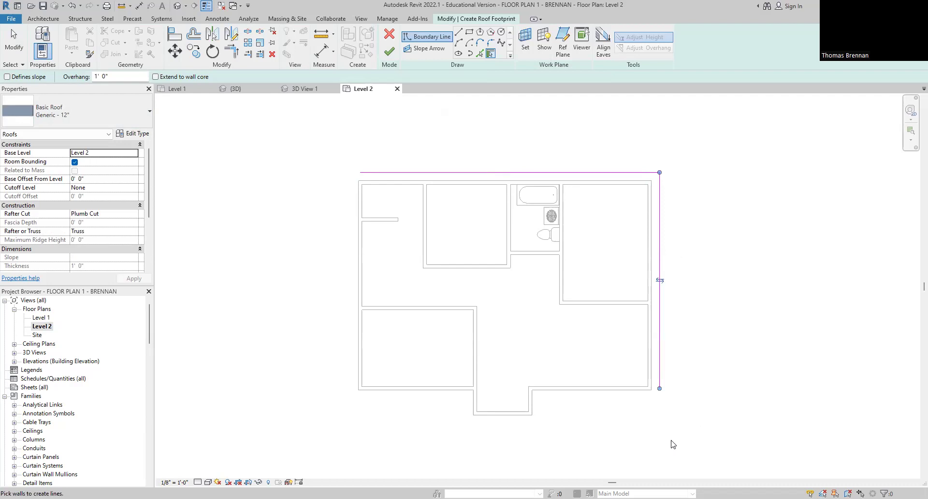
click(608, 397)
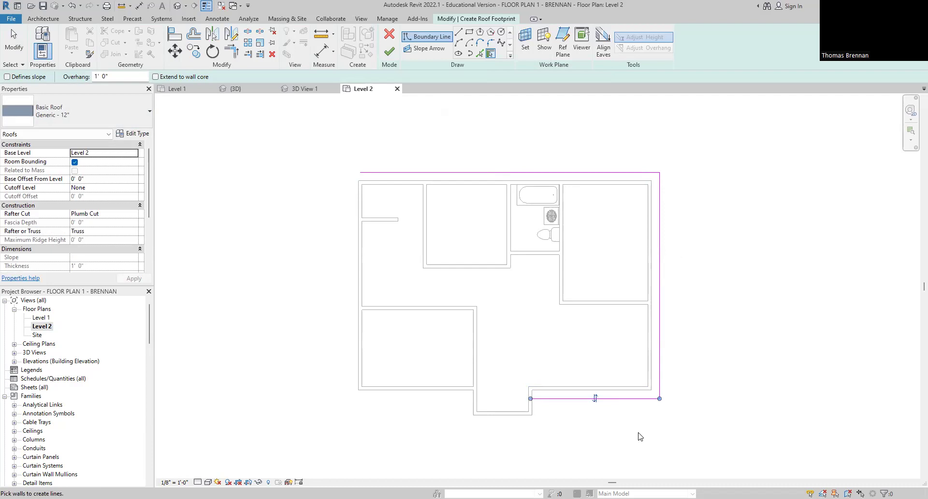
click(356, 279)
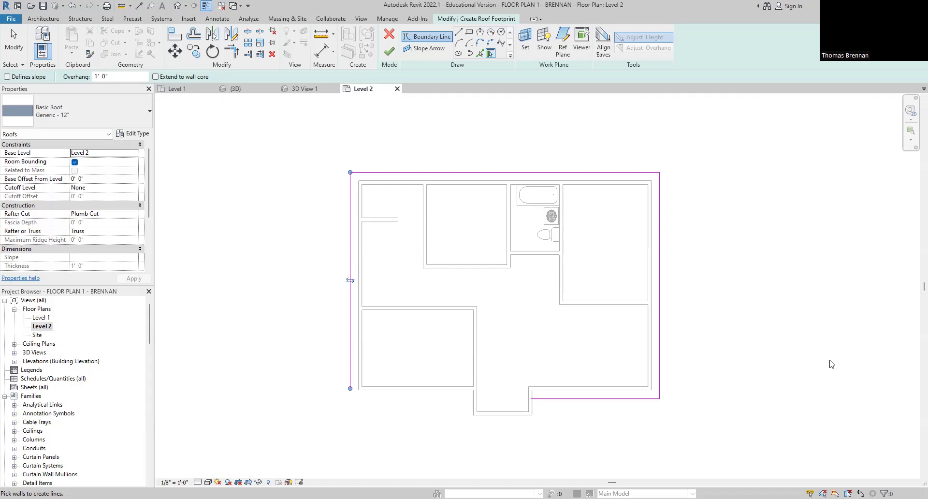
- Trim the southeast and west boundary lines to a shared corner, closing the footprint, and finish the roof
click(232, 50)
key(Escape)
key(Escape)
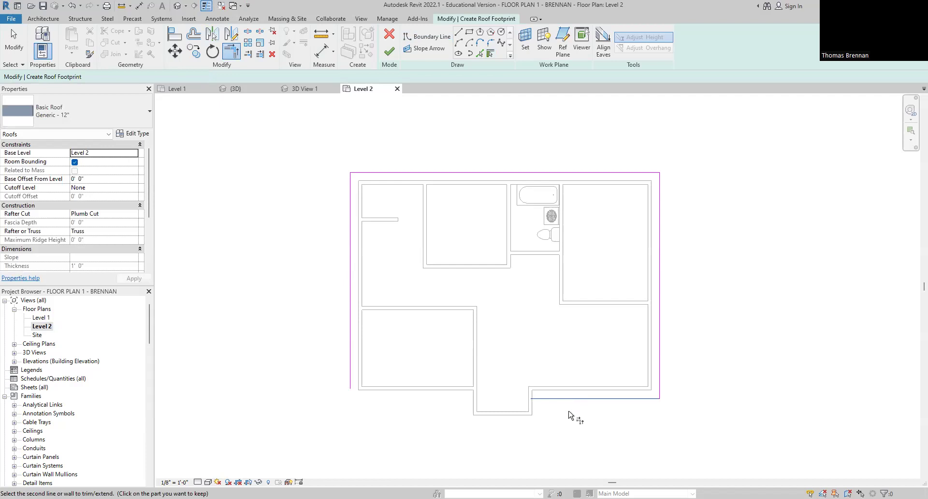
click(350, 386)
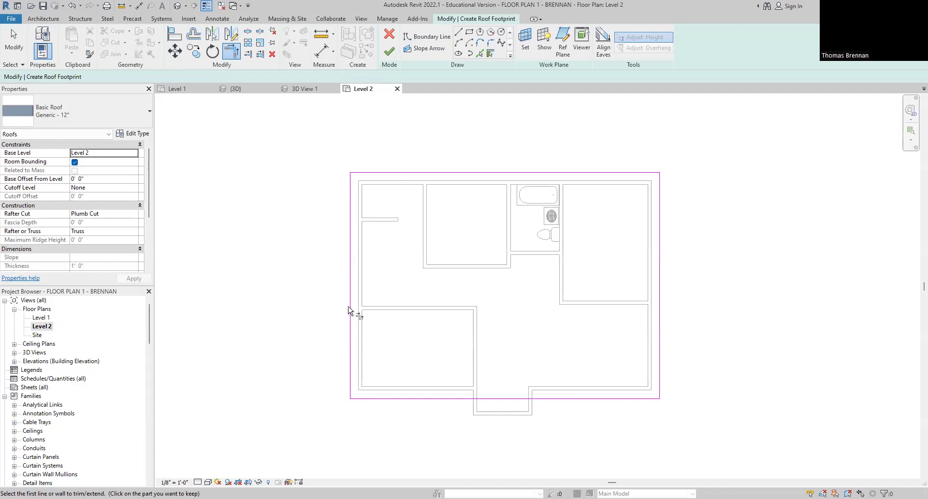
click(390, 53)
- Edit the roof footprint so its north and south edges define a 9"/12" slope, and view the gable roof in 3D
click(414, 228)
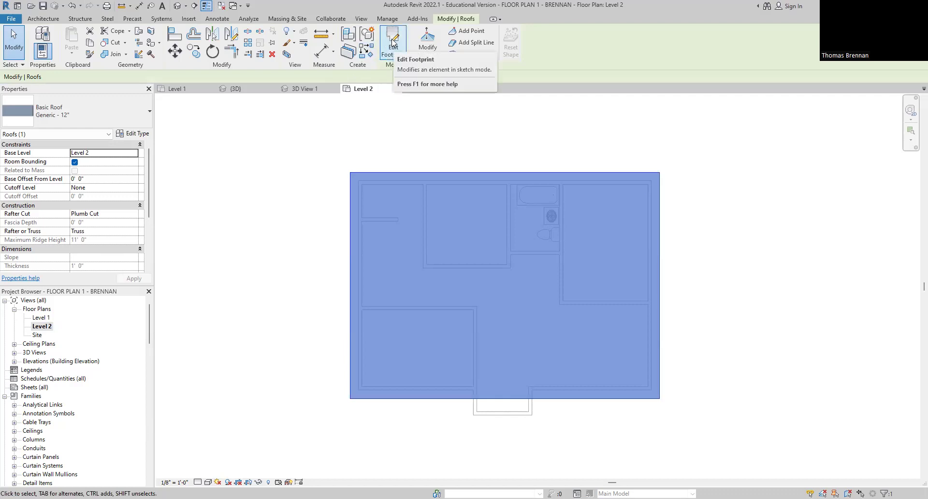
click(392, 44)
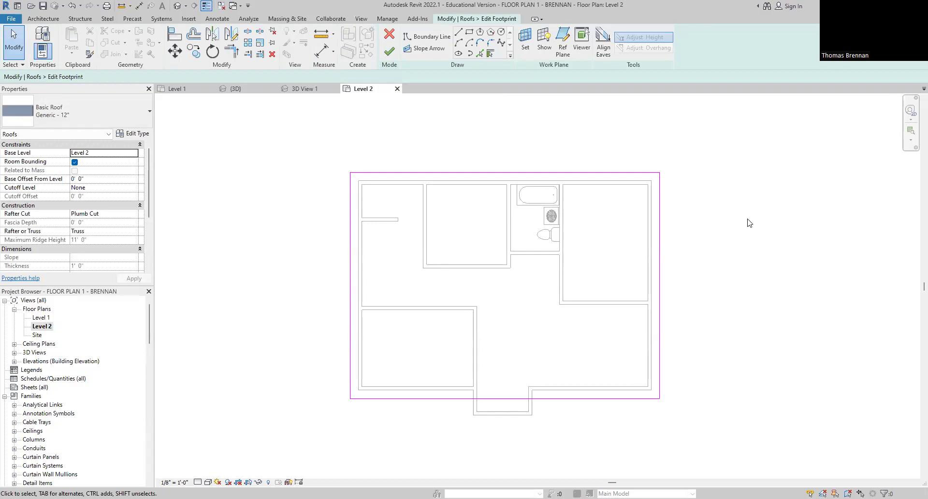
click(501, 173)
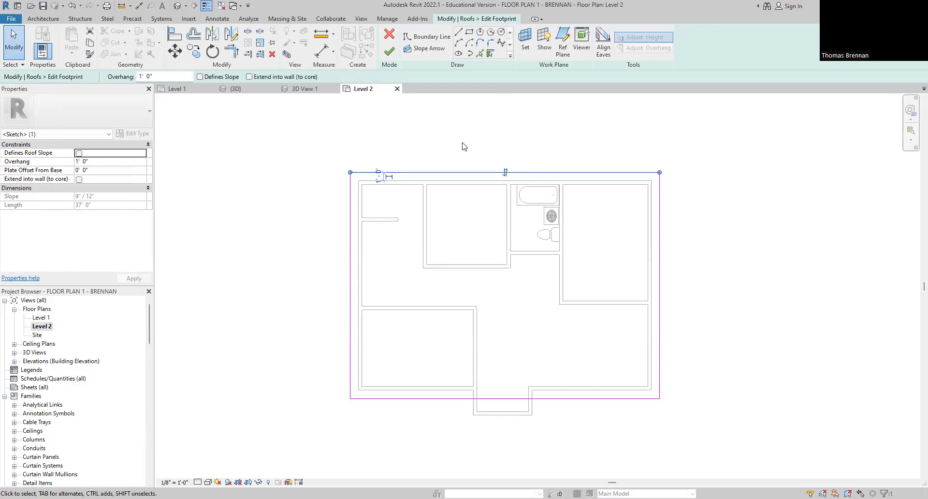
click(200, 77)
click(569, 398)
click(200, 77)
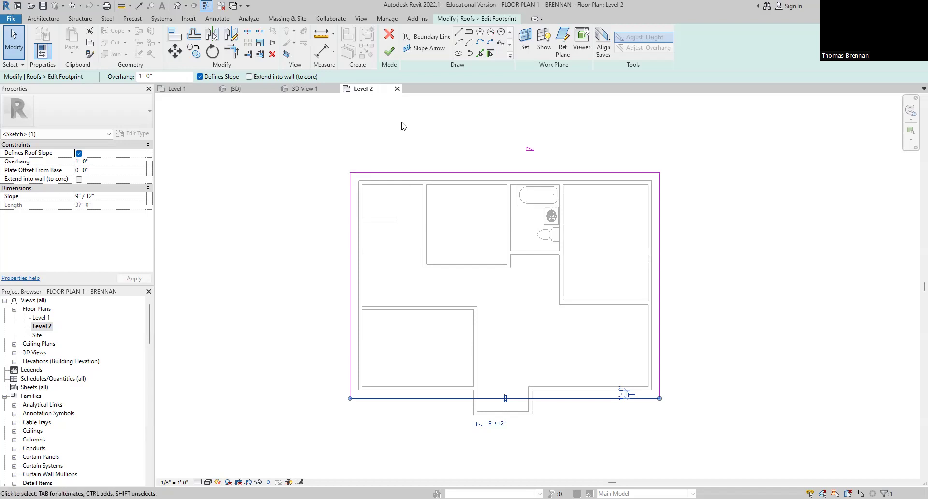
click(389, 51)
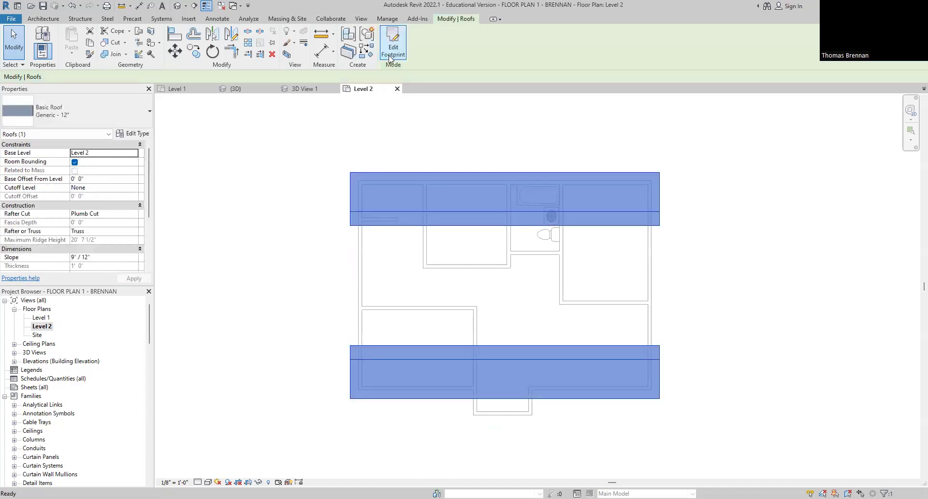
click(236, 91)
click(747, 358)
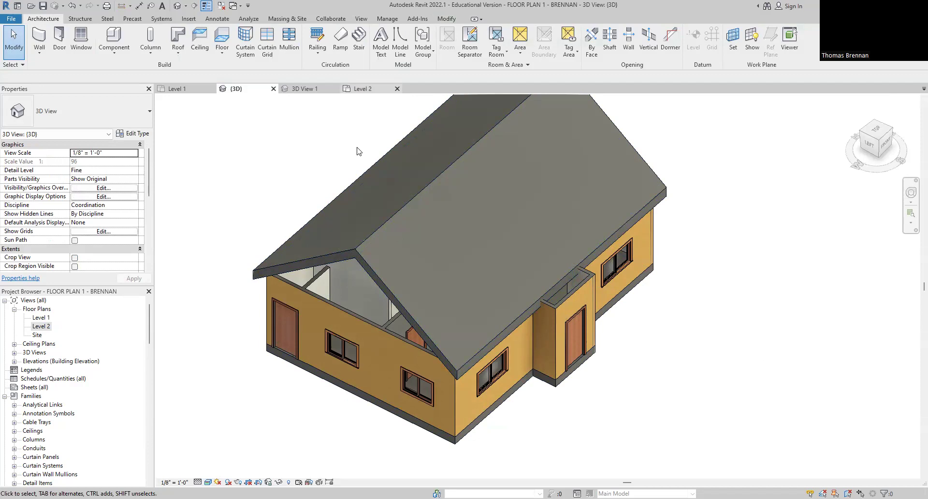
- Start a second footprint roof on Level 2 from the entry walls with a 1' 0" overhang, with the side edges sloped 9"/12" and the front unsloped
click(362, 88)
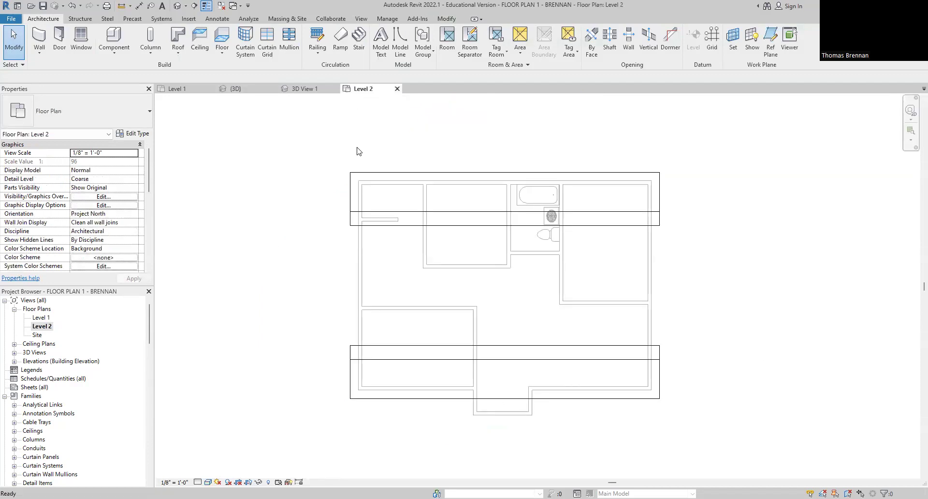
middle_drag(769, 467, 782, 445)
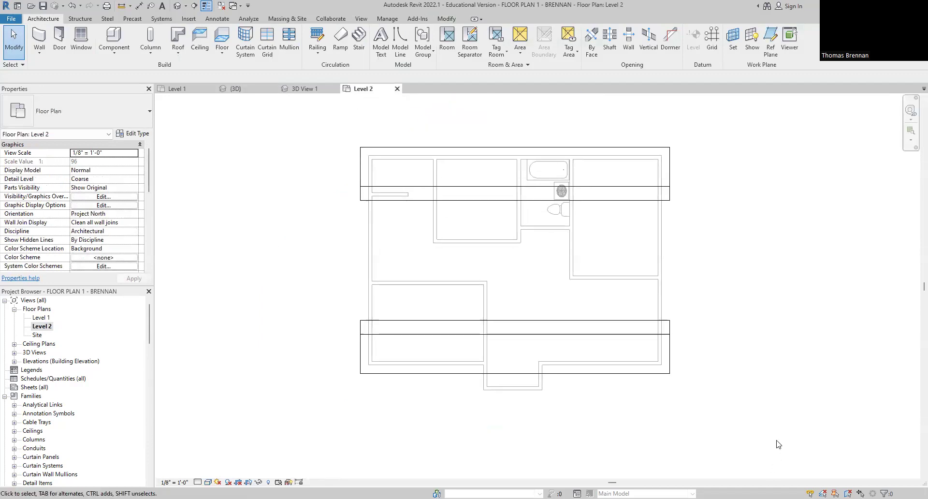
scroll(595, 424, up, 1)
middle_drag(595, 423, 598, 444)
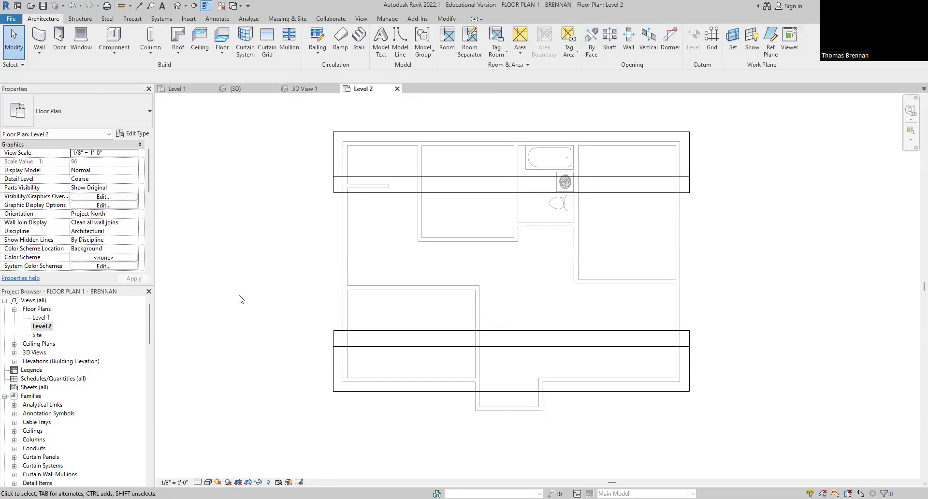
click(180, 48)
click(187, 70)
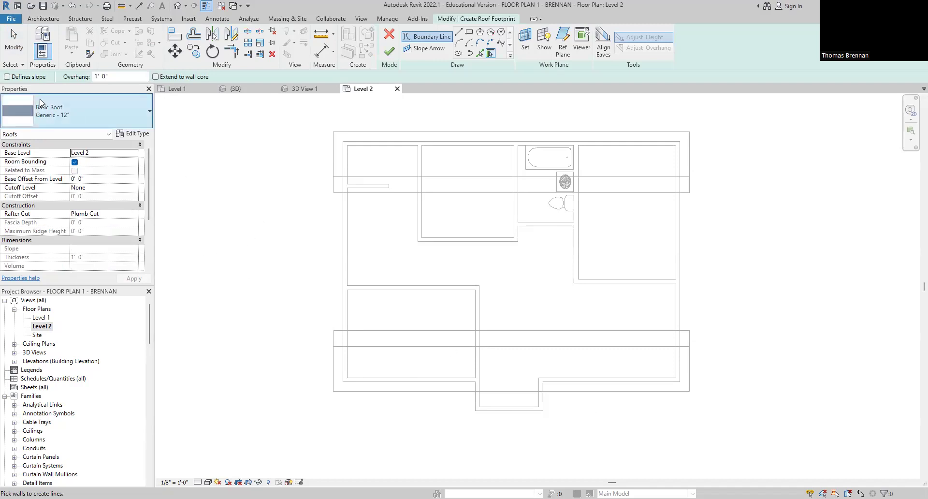
click(7, 77)
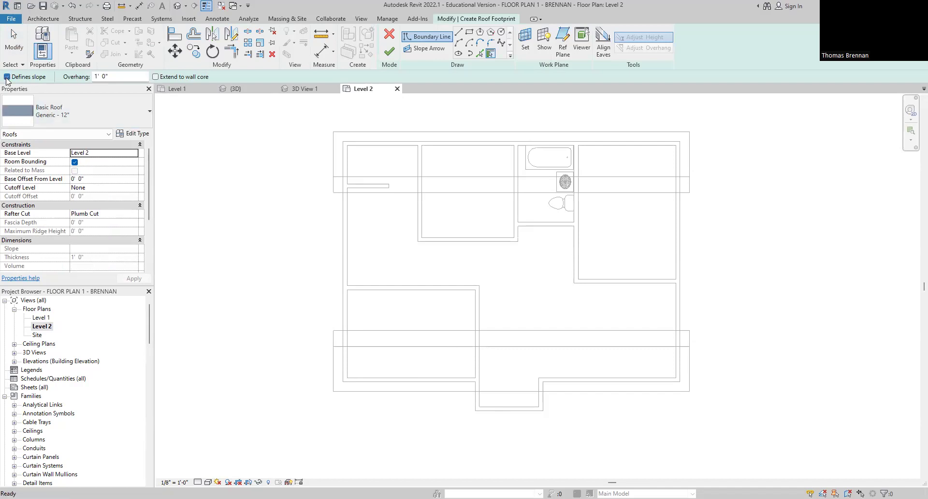
click(547, 405)
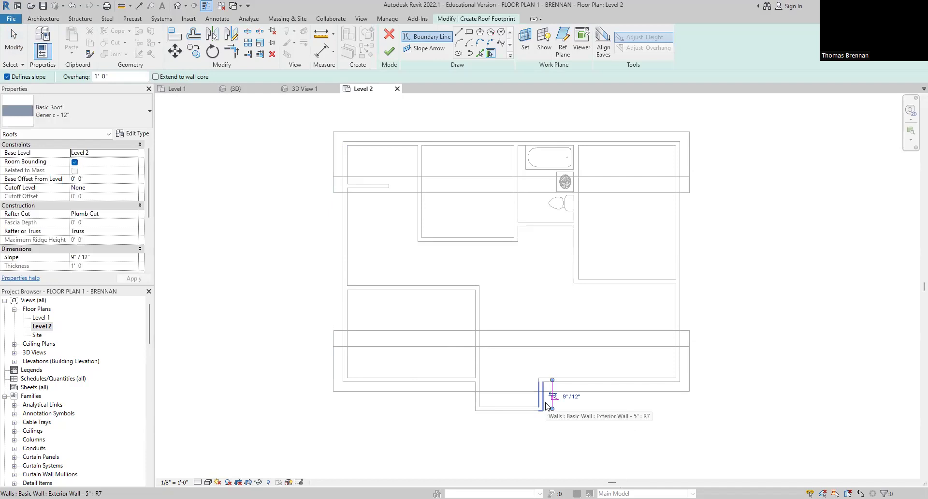
click(477, 403)
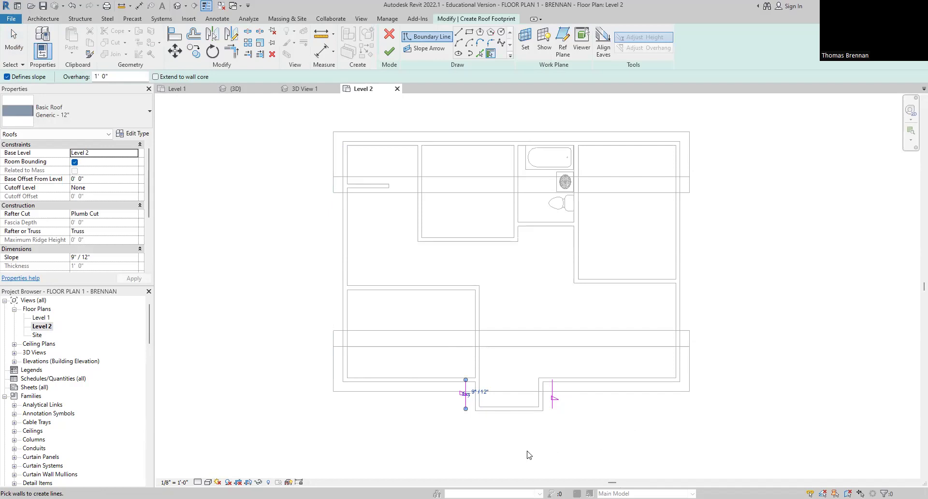
click(7, 77)
click(503, 413)
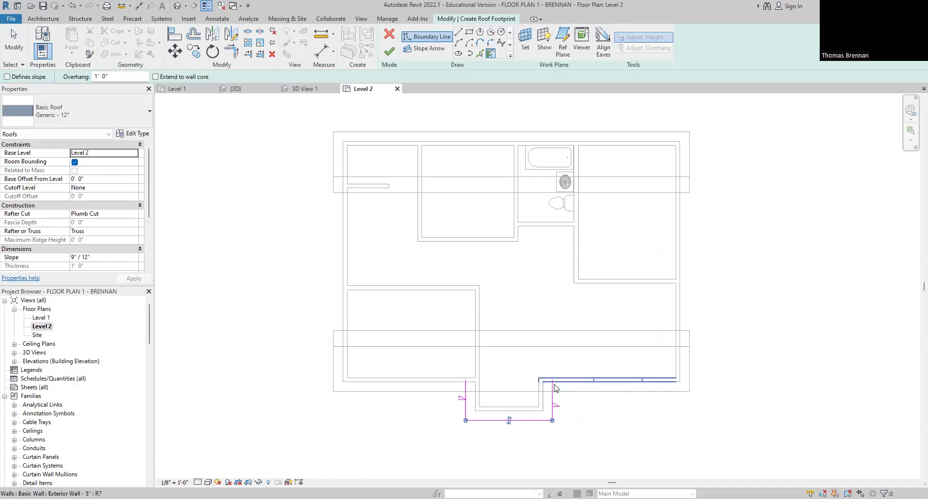
- Close the entry roof footprint with a 9' 0" unsloped line across its back, finish the roof and view it in 3D
click(458, 33)
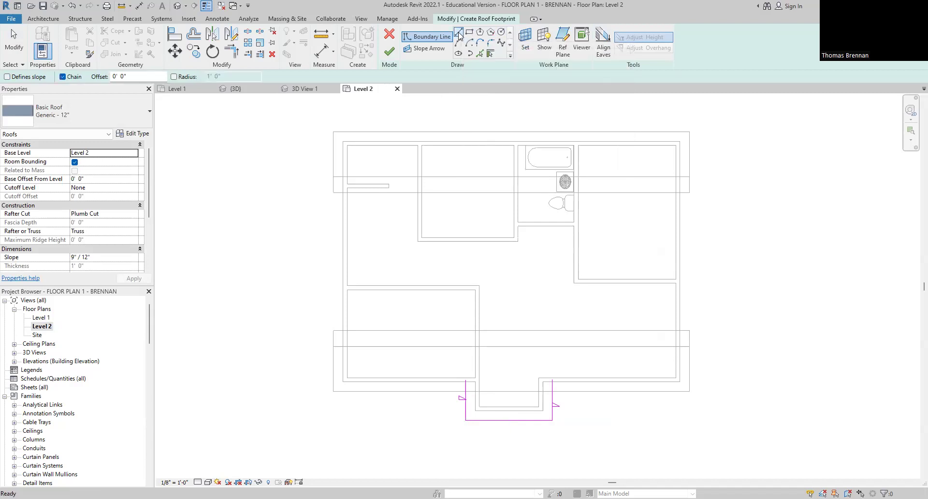
click(465, 379)
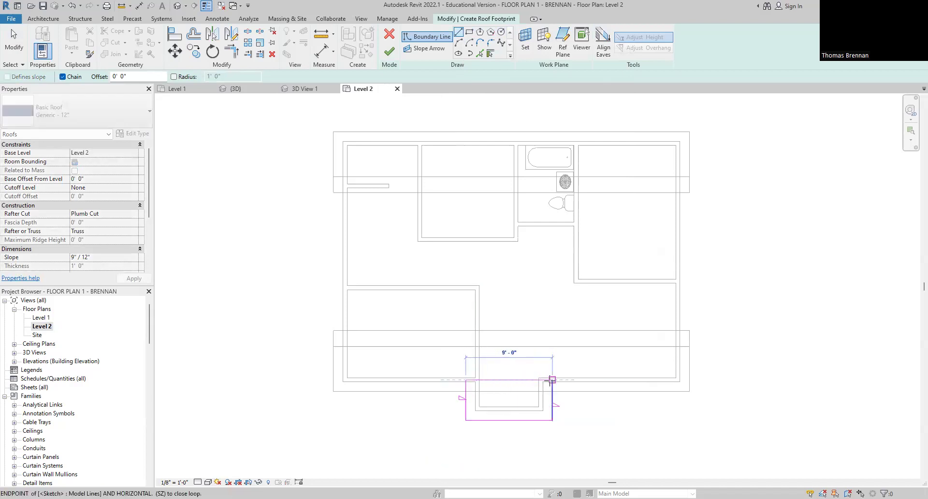
key(Escape)
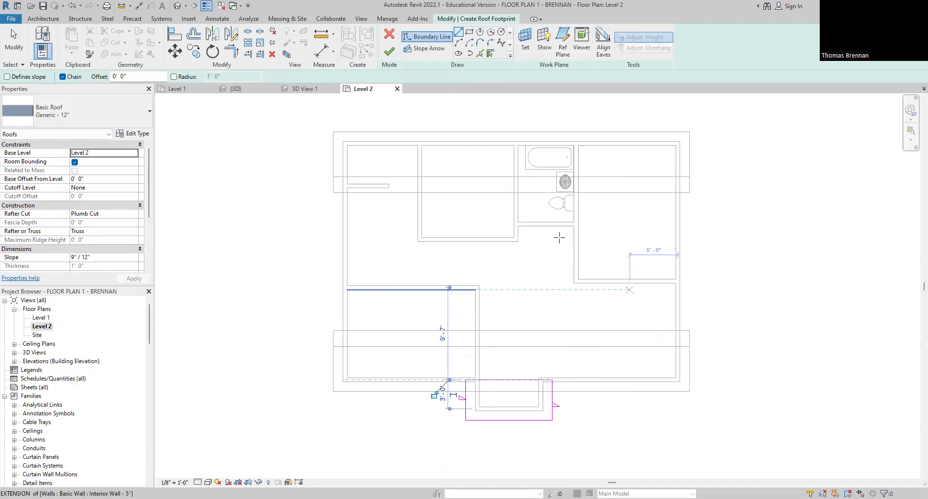
click(390, 50)
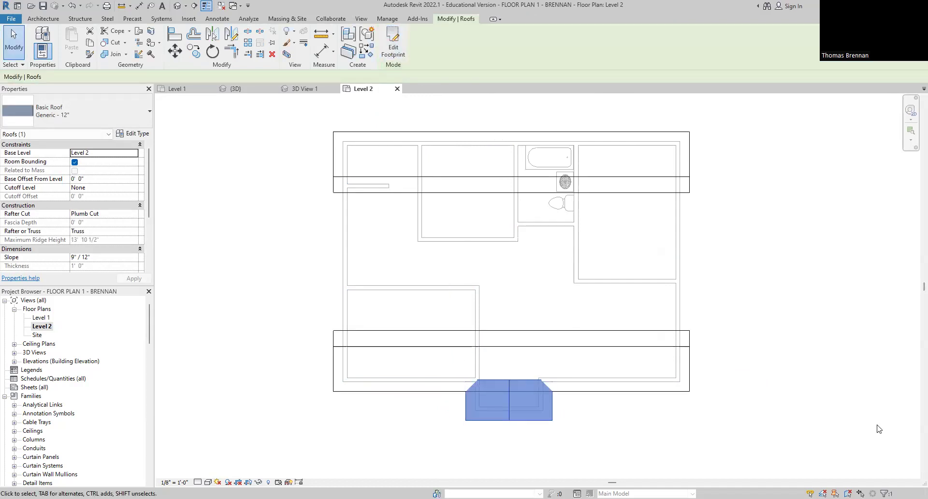
click(235, 88)
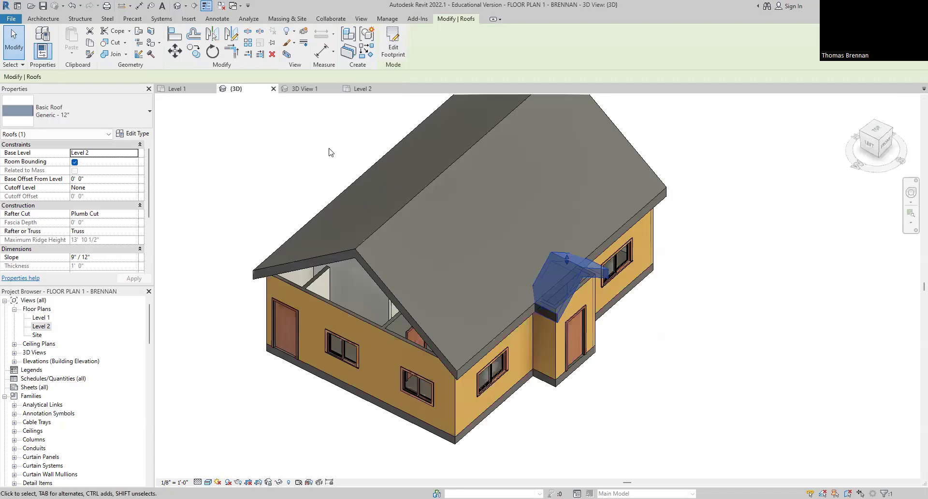
- Join the back edge of the entry gable roof to the sloped front face of the main roof with Join/Unjoin Roof
click(678, 392)
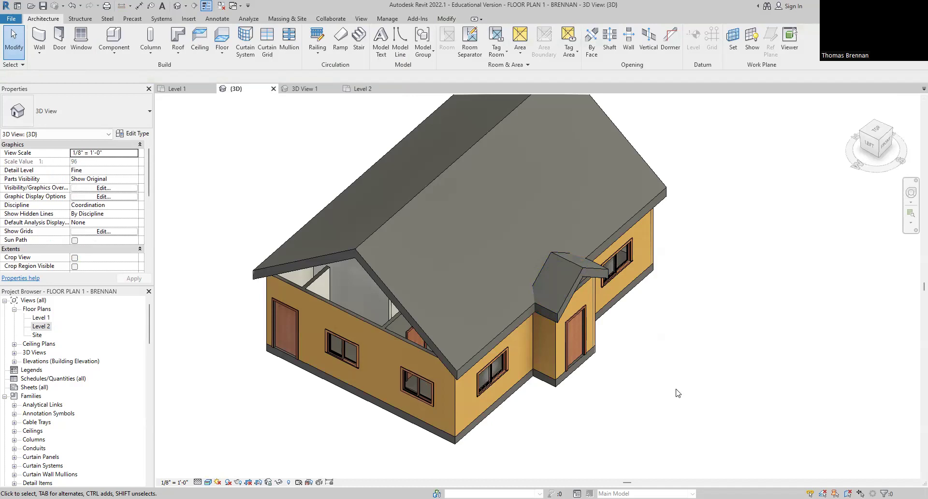
click(574, 267)
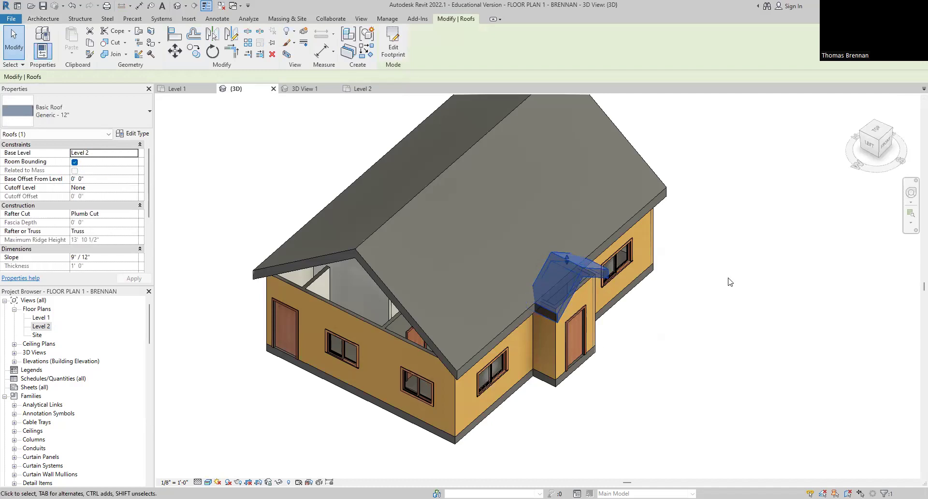
click(139, 33)
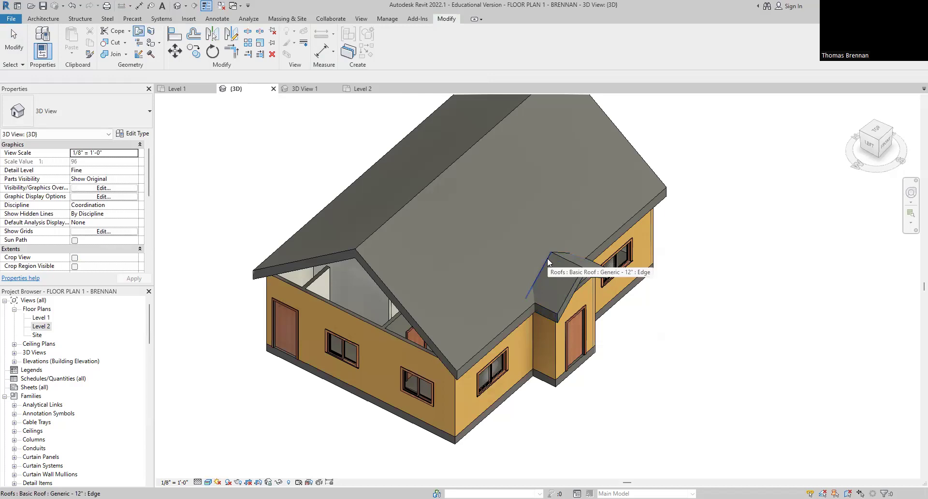
scroll(547, 258, up, 3)
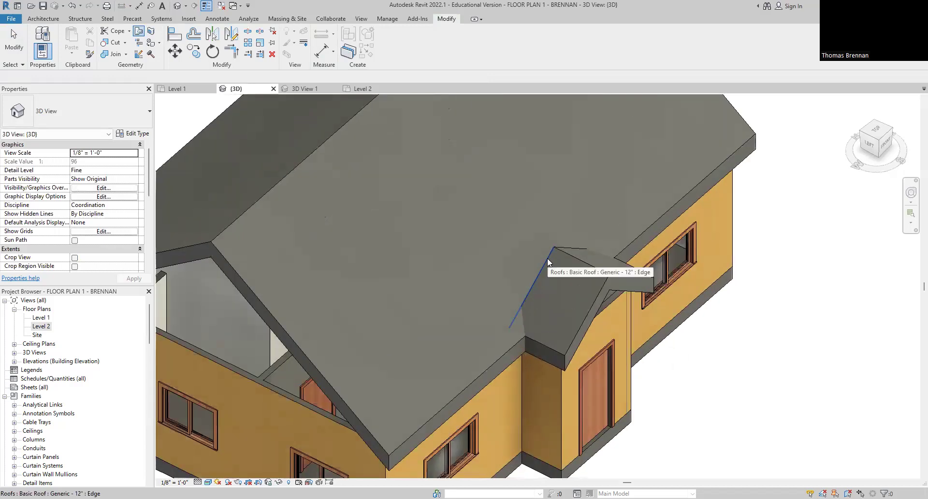
click(547, 258)
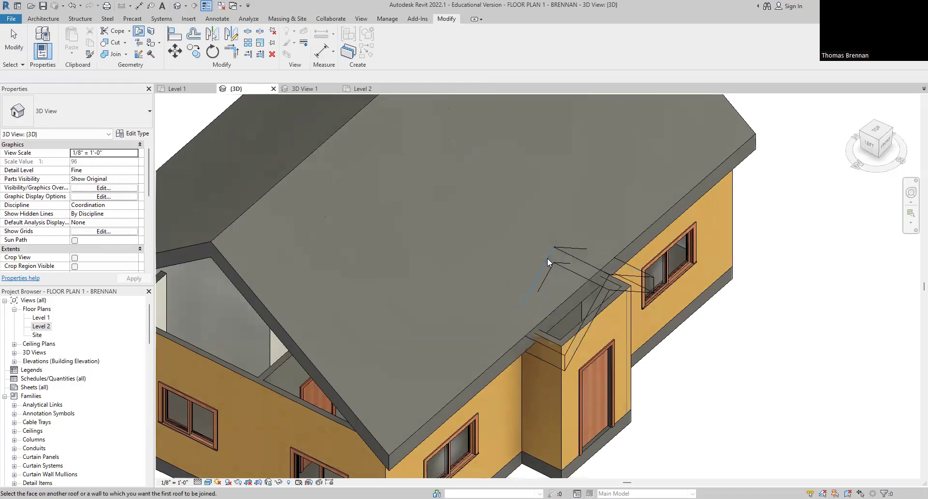
click(259, 298)
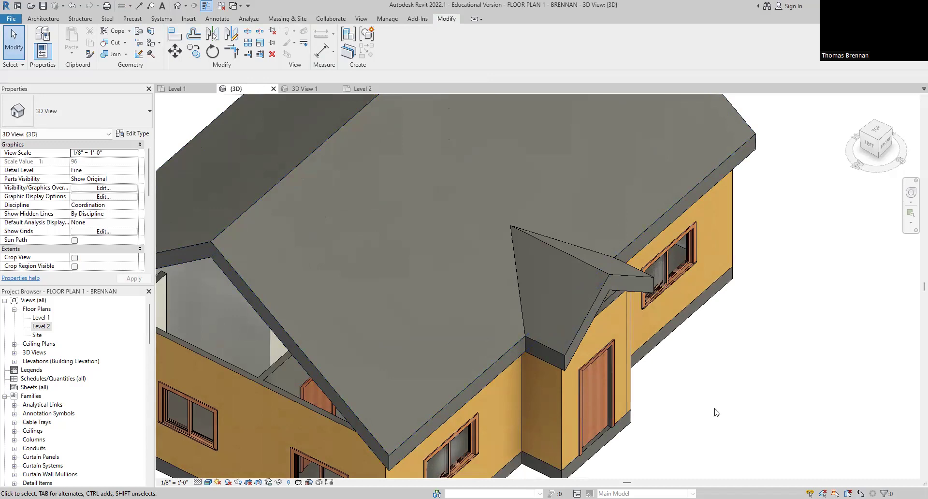
- Attach the tops of the whole chain of exterior walls to the main roof, detaching the targets that the walls miss
scroll(713, 406, down, 1)
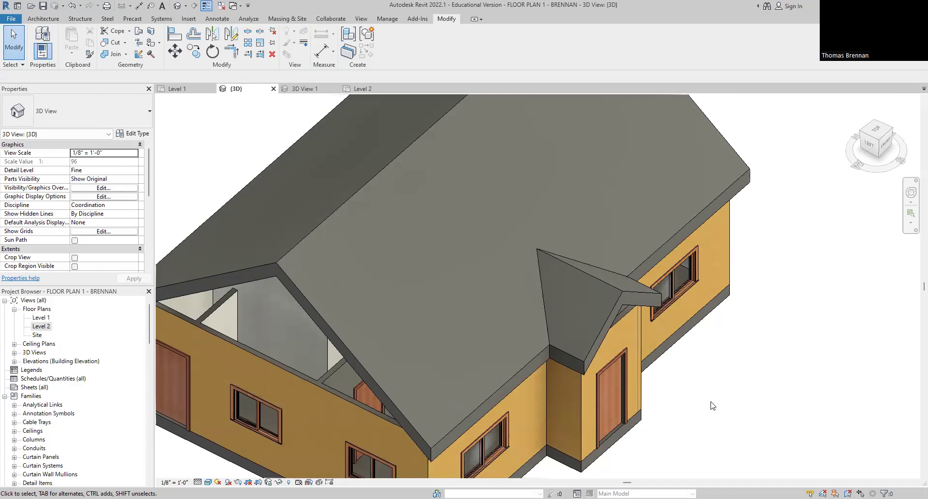
scroll(718, 405, down, 1)
scroll(742, 404, down, 1)
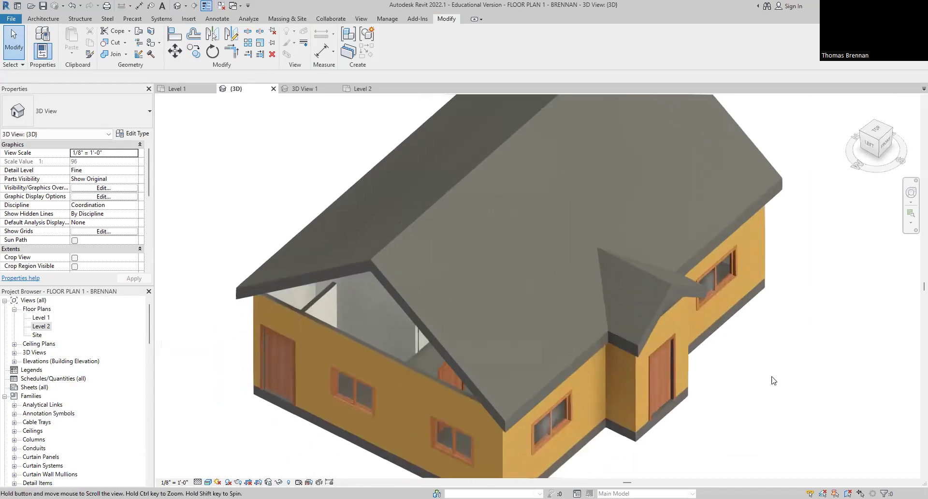
scroll(784, 400, down, 1)
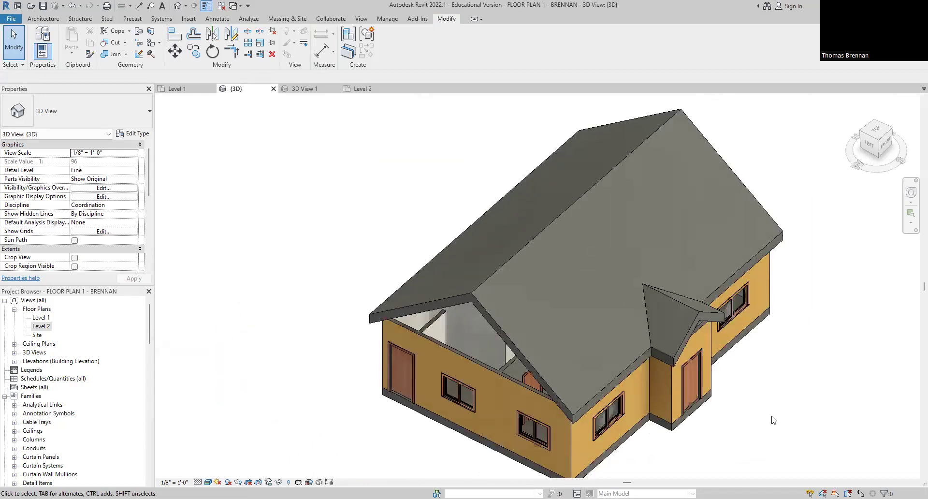
middle_drag(773, 417, 753, 348)
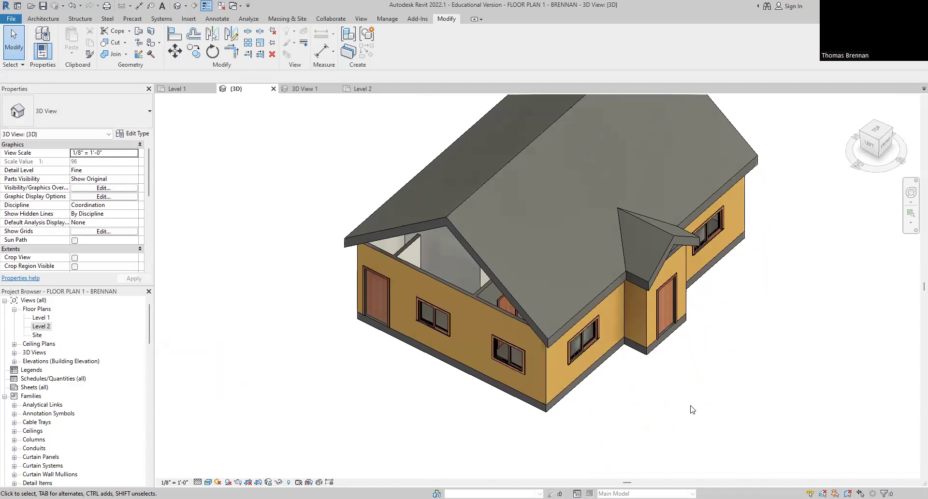
middle_drag(688, 409, 660, 447)
scroll(660, 447, down, 1)
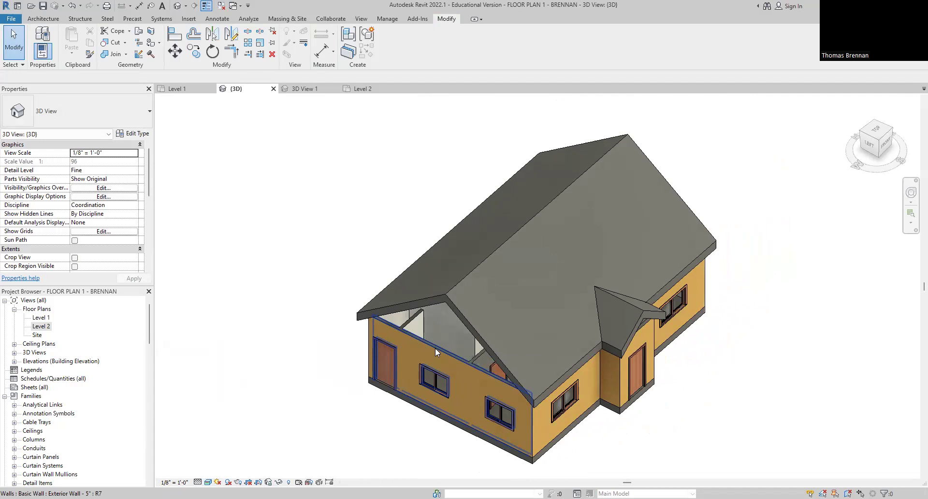
key(Tab)
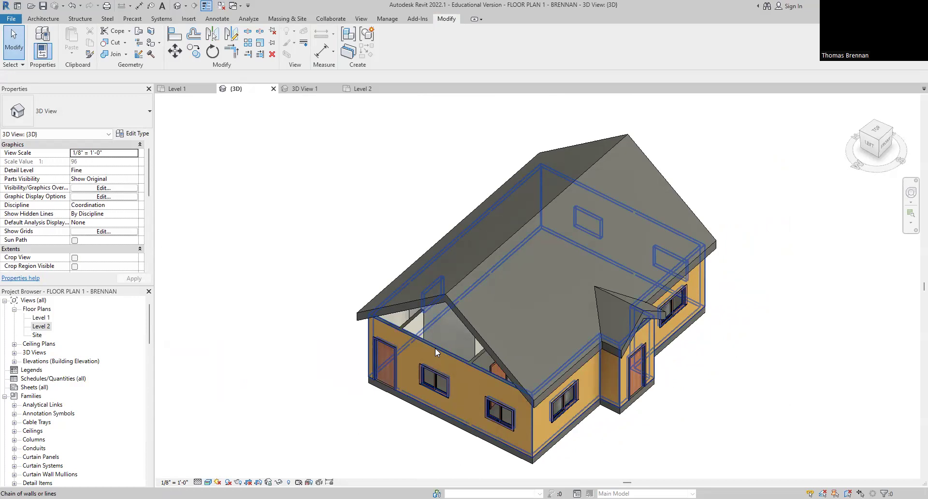
click(436, 352)
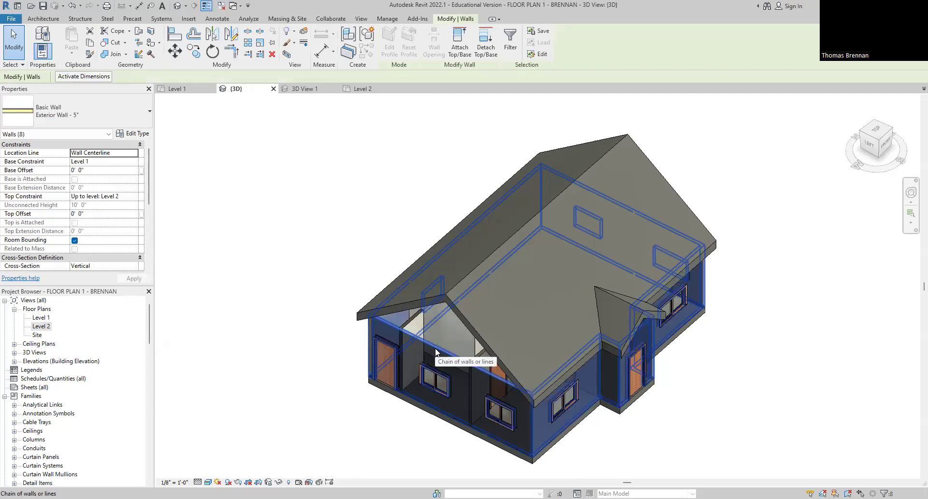
click(459, 42)
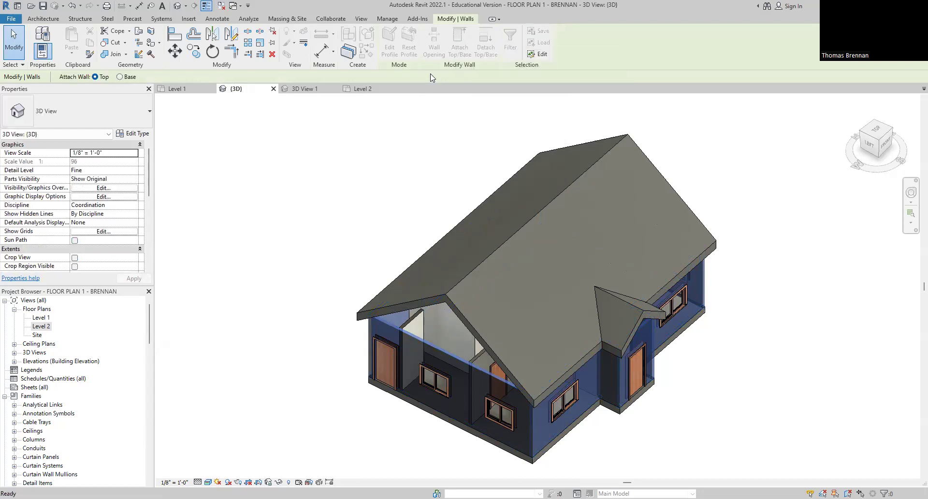
click(422, 305)
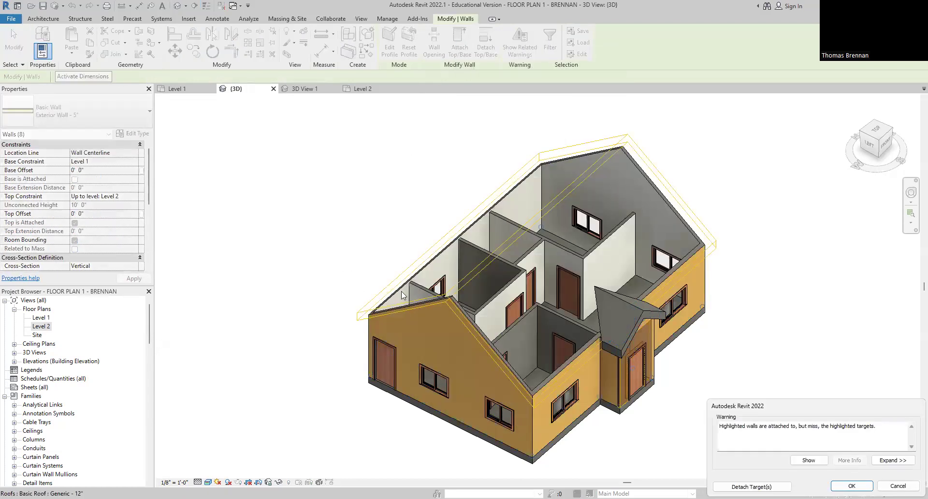
click(752, 486)
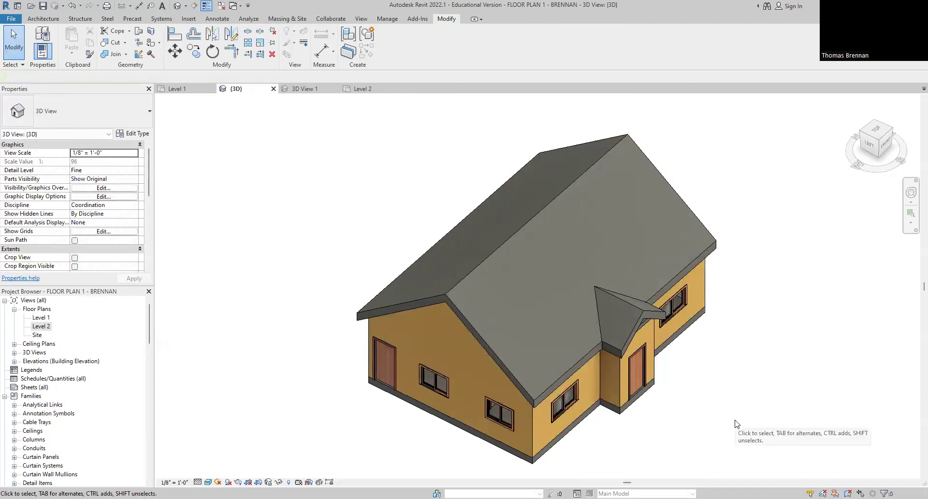
- Attach the top of the entry's front wall to the small gable roof above the door
scroll(725, 429, down, 2)
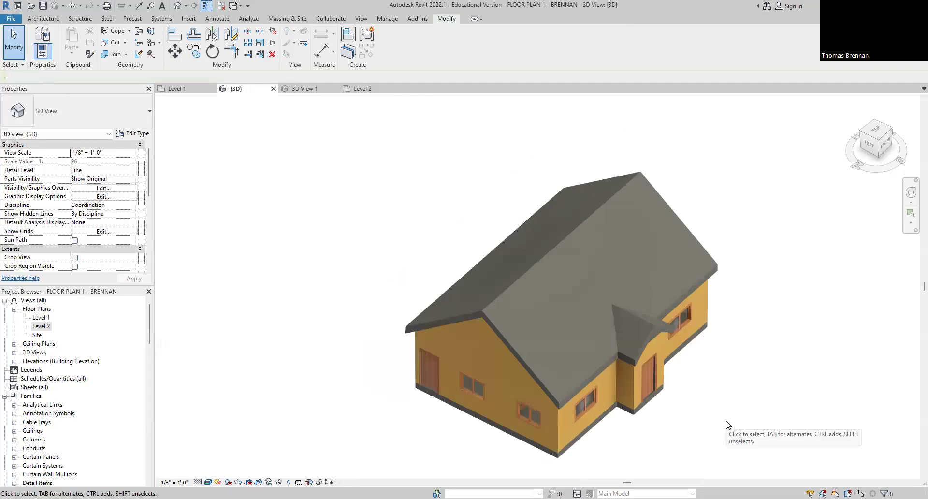
shift+middle_drag(684, 437, 567, 344)
scroll(565, 338, up, 3)
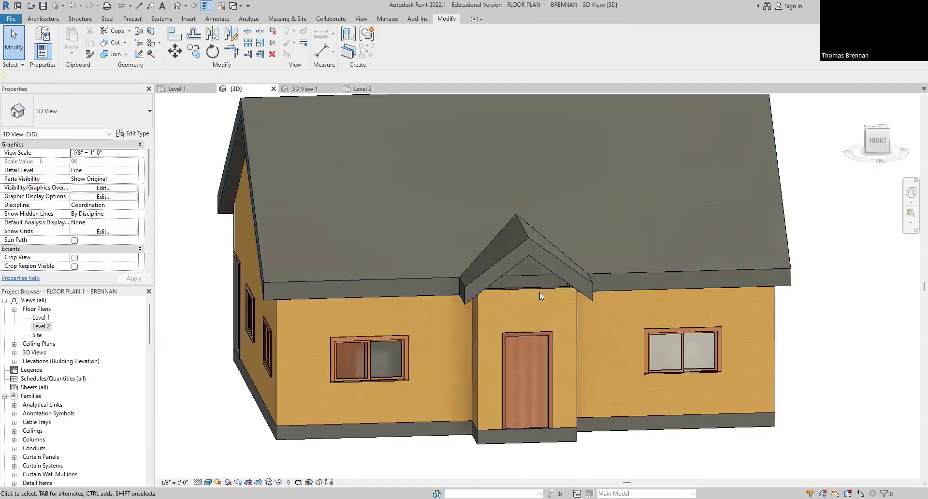
scroll(555, 291, up, 2)
click(557, 288)
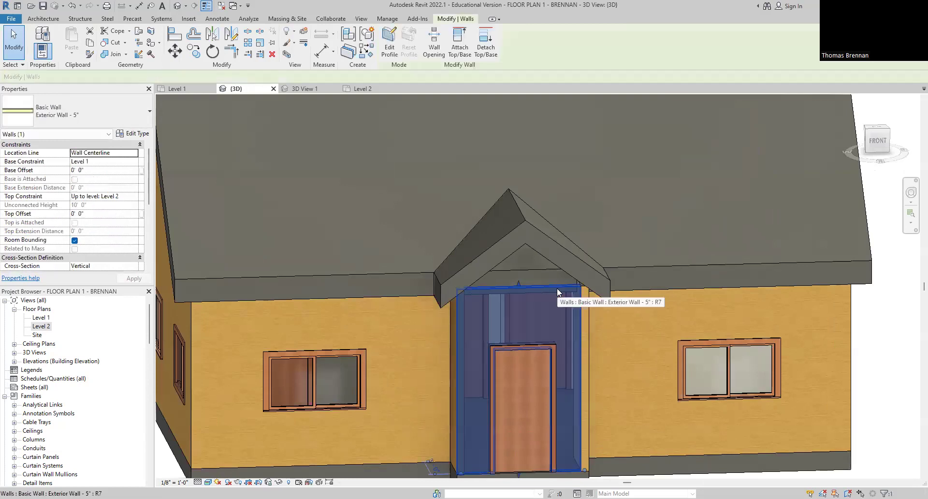
click(460, 40)
click(556, 257)
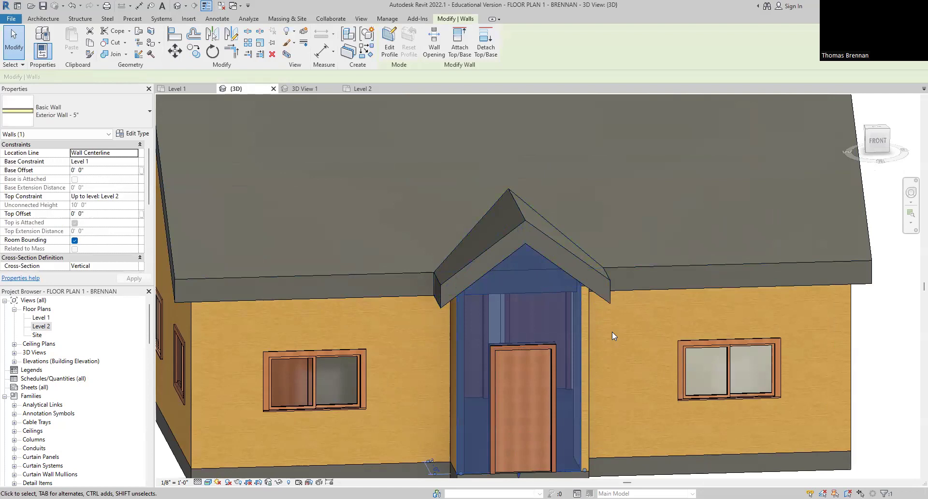
key(Escape)
- Attach the tops of the entry's two side walls to the entry gable roof
scroll(601, 329, up, 3)
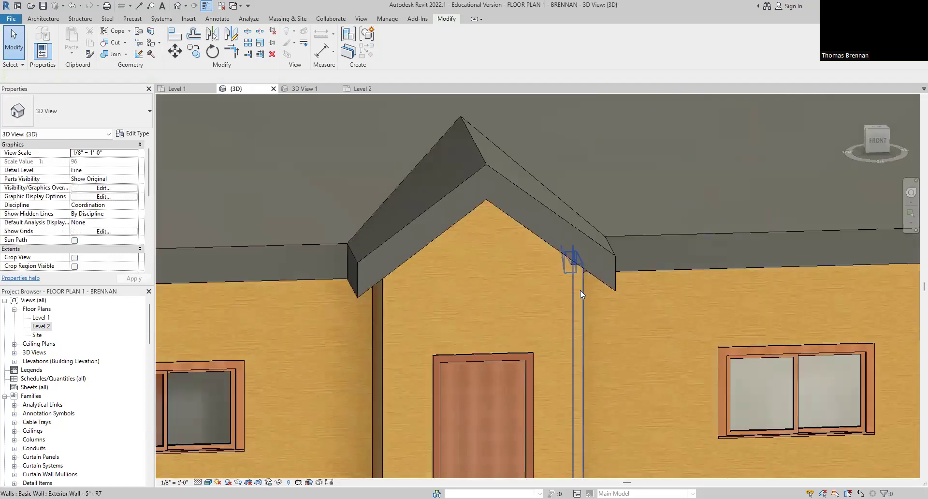
click(581, 291)
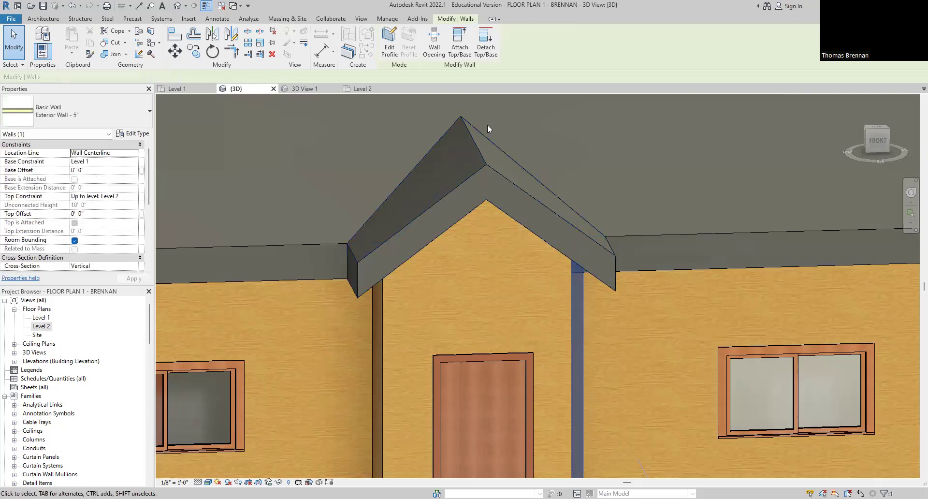
click(460, 38)
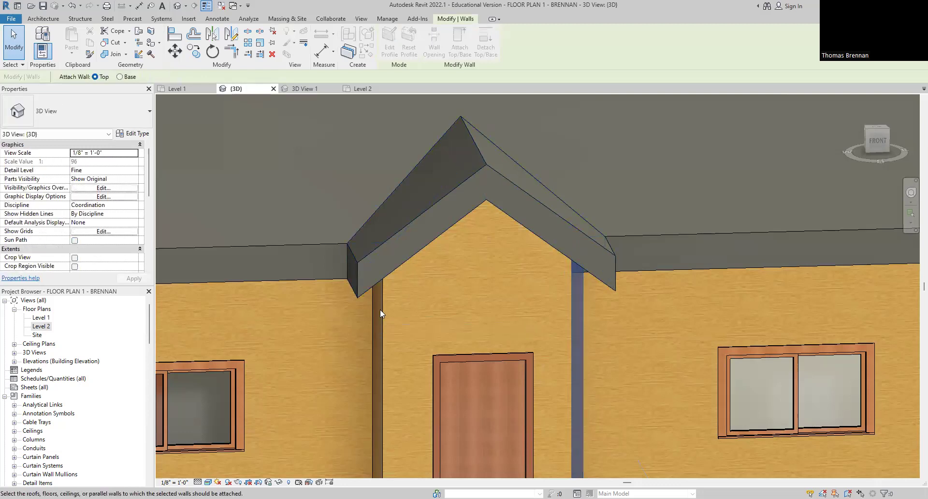
click(380, 309)
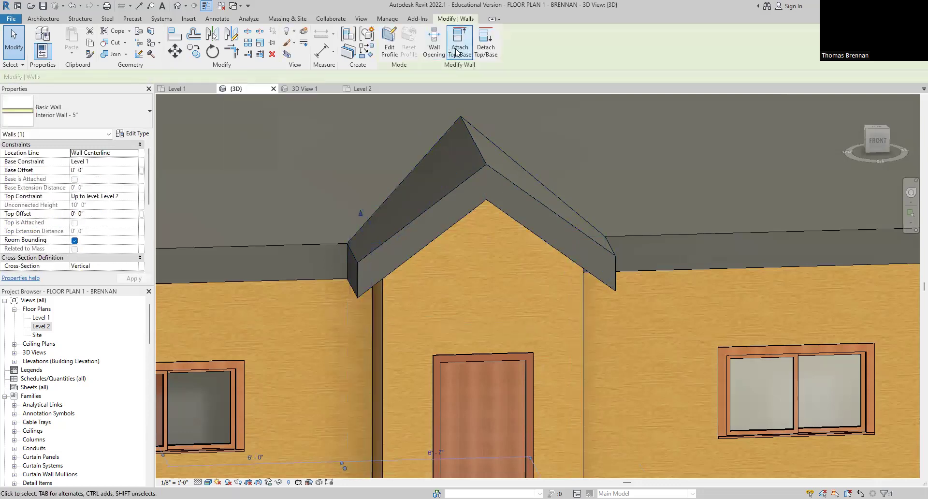
click(449, 48)
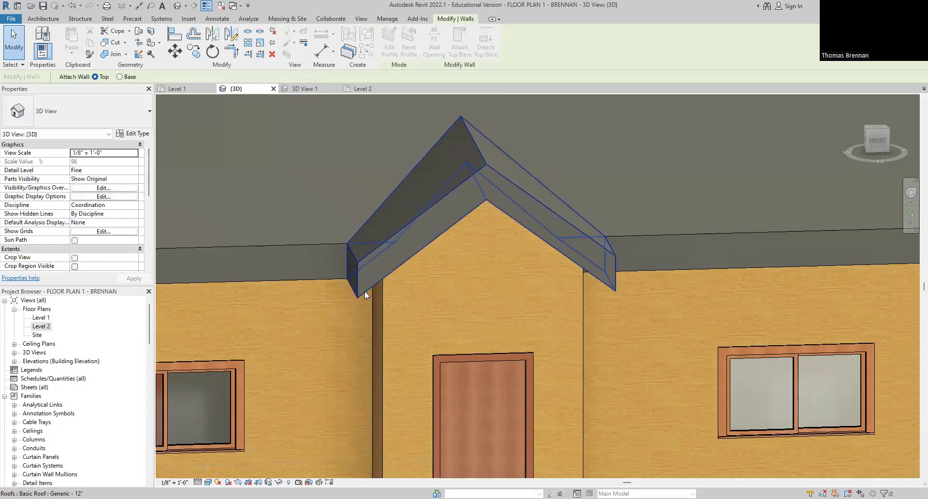
key(Escape)
key(Escape)
- Examine the joined roofs and attached walls from several angles in 3D and save the project
scroll(763, 435, down, 5)
shift+middle_drag(787, 431, 868, 394)
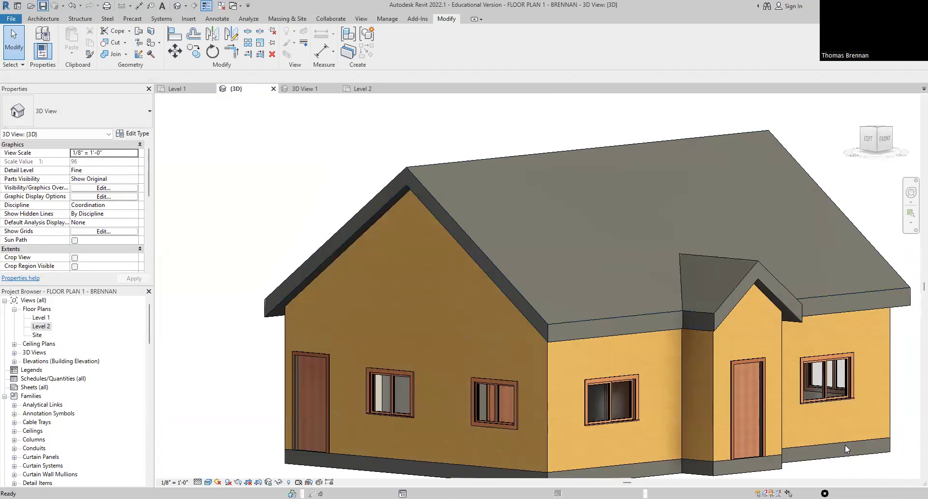
scroll(856, 466, down, 1)
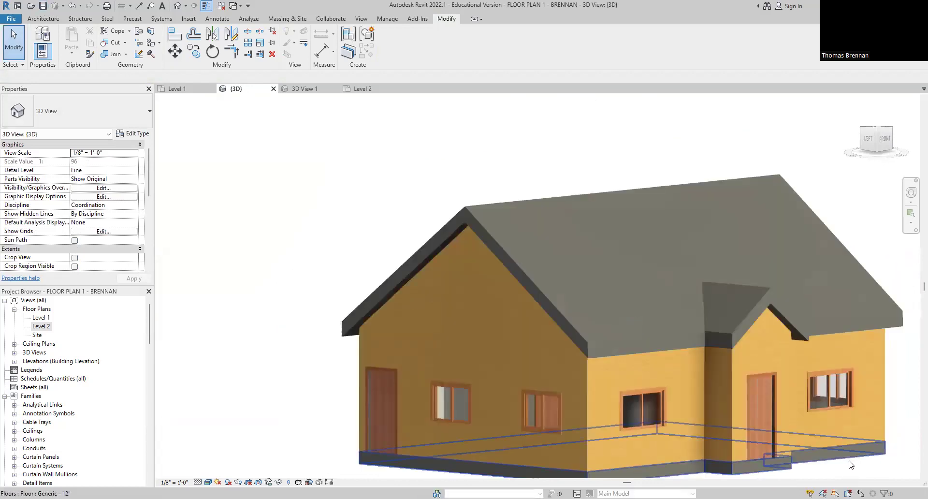
middle_drag(851, 465, 596, 323)
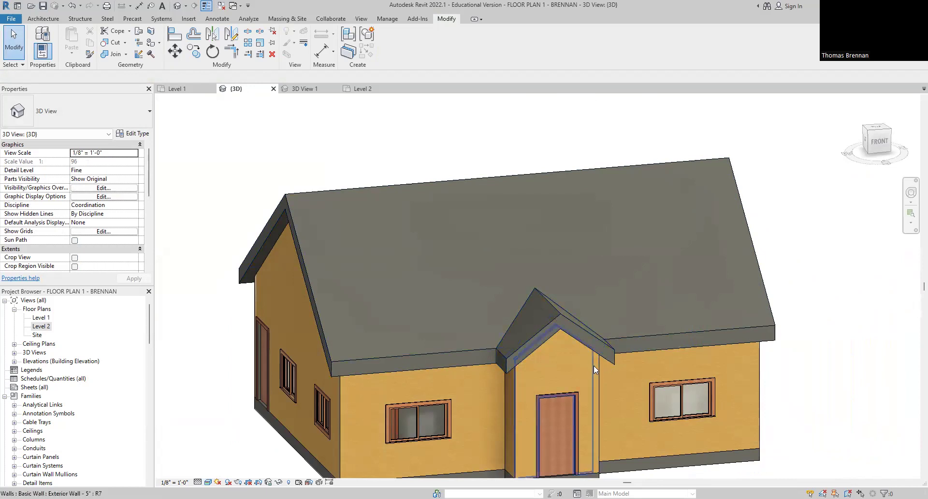
scroll(785, 444, down, 2)
middle_drag(802, 435, 764, 379)
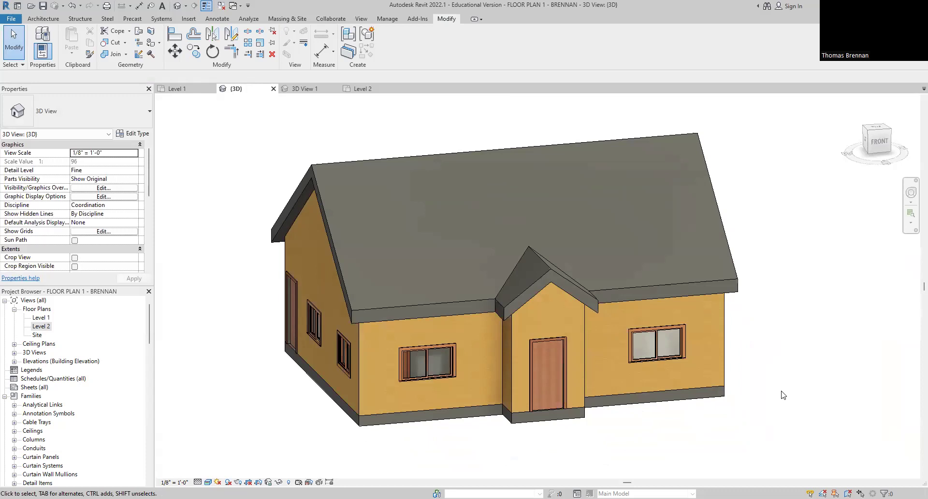
shift+middle_drag(783, 402, 840, 422)
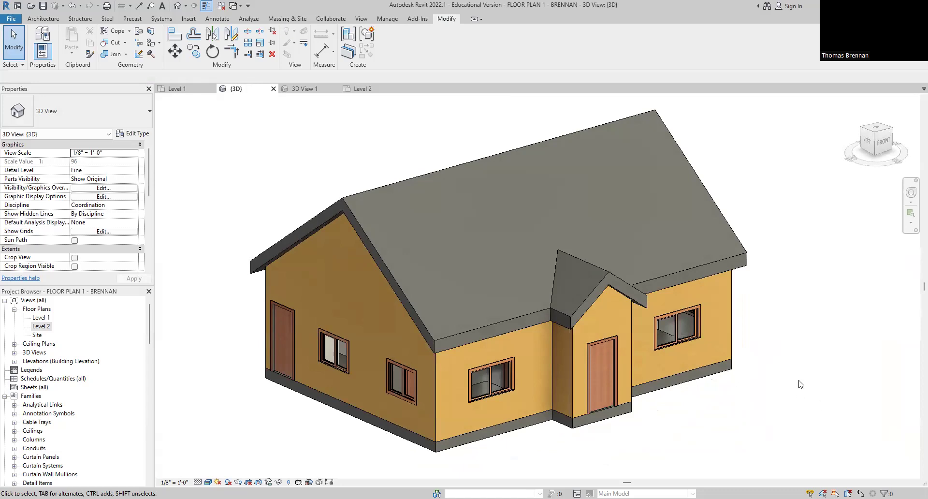
click(43, 5)
click(43, 6)
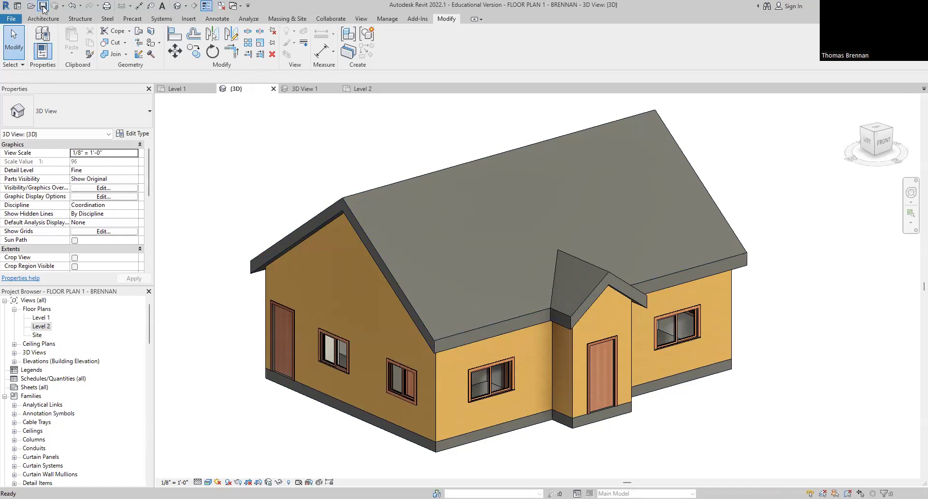
- On the Level 1 plan, place a camera in the living area's lower-right corner, aimed diagonally at the upper-left part of the house
click(173, 90)
scroll(696, 337, up, 1)
middle_drag(705, 337, 646, 385)
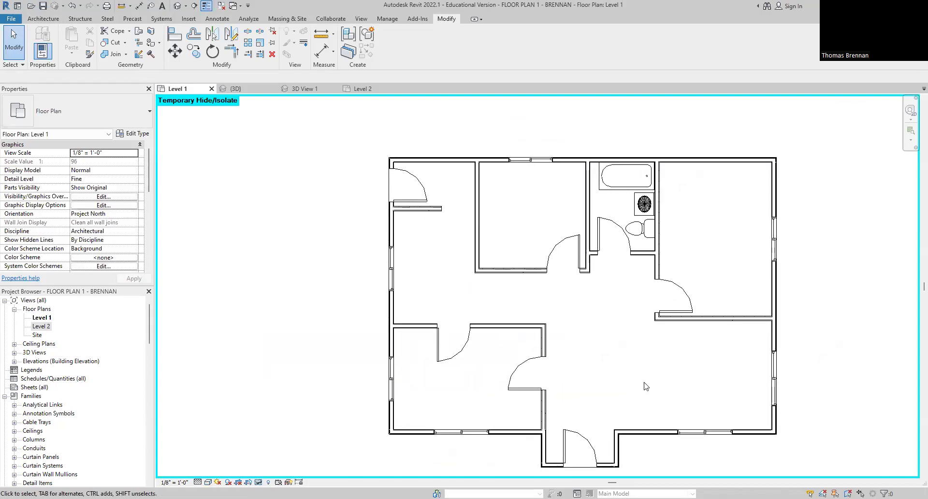
middle_drag(648, 384, 551, 381)
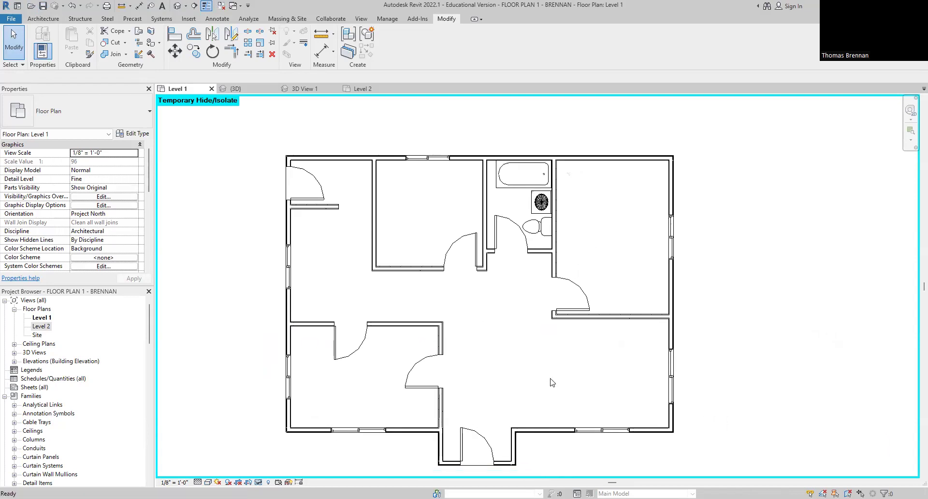
click(186, 7)
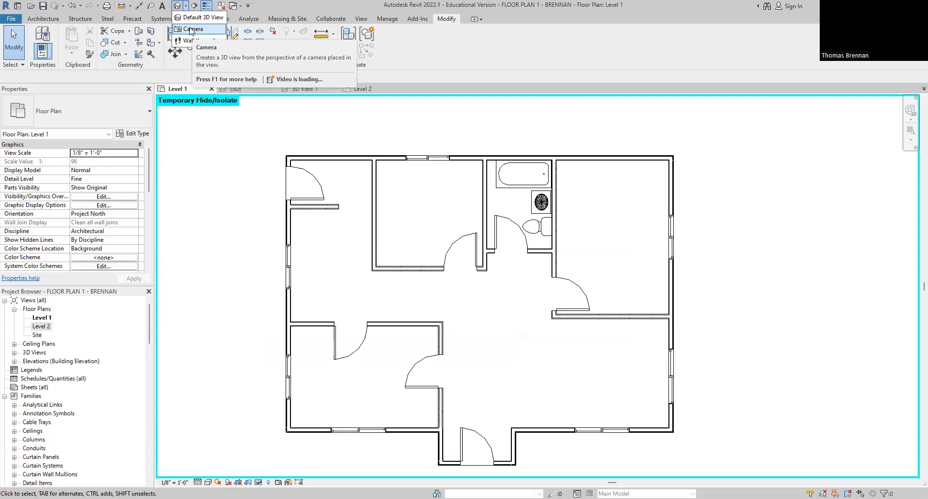
click(191, 29)
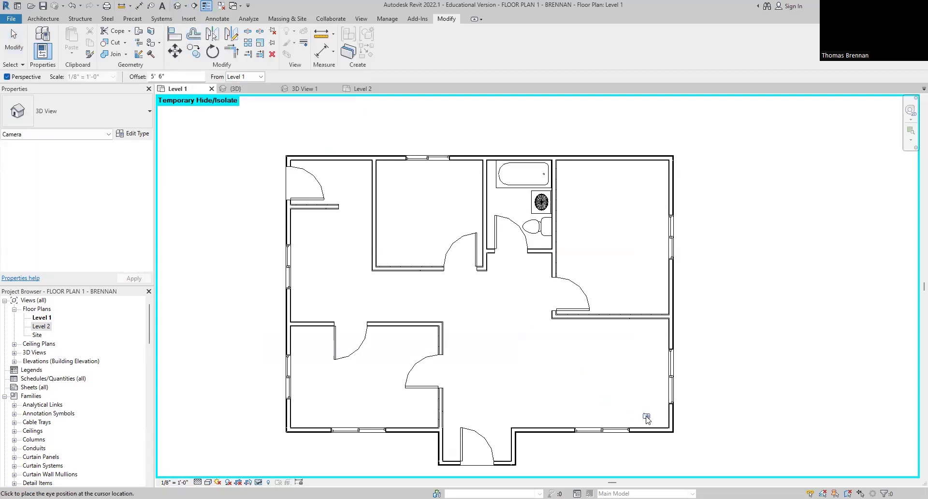
click(649, 414)
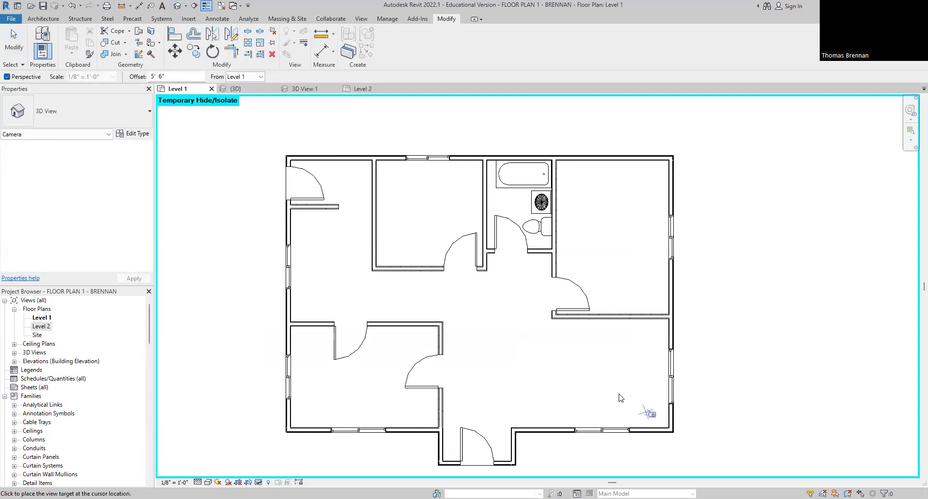
click(342, 268)
- Enlarge the new camera view's crop region on all four sides to show more of the interior
scroll(625, 375, down, 3)
drag(698, 329, 786, 329)
drag(625, 415, 625, 456)
drag(464, 349, 309, 349)
drag(547, 242, 548, 199)
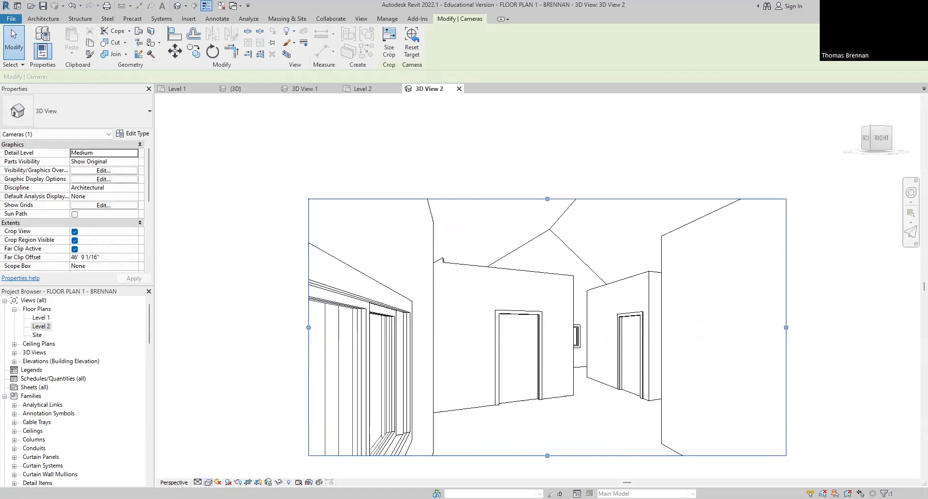
- Switch the interior camera view to a realistic visual style with material textures, then return to the overall 3D view of the house
click(208, 482)
click(215, 466)
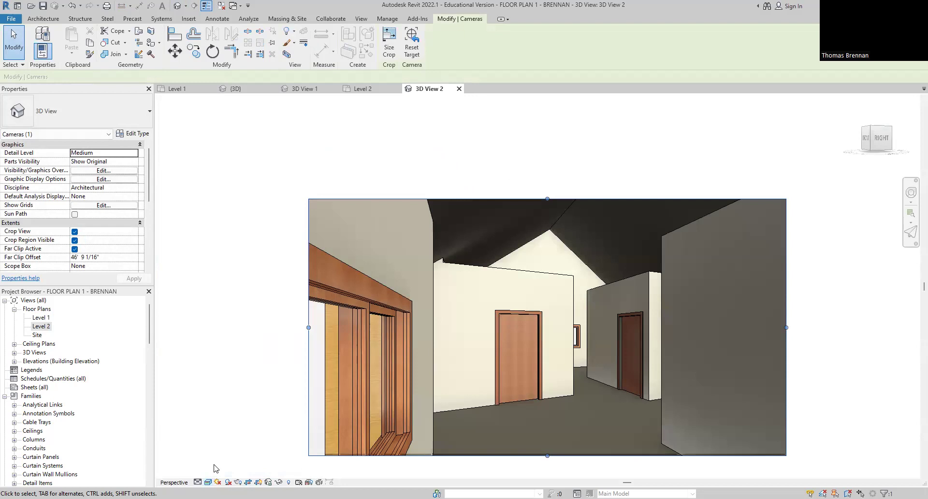
click(215, 467)
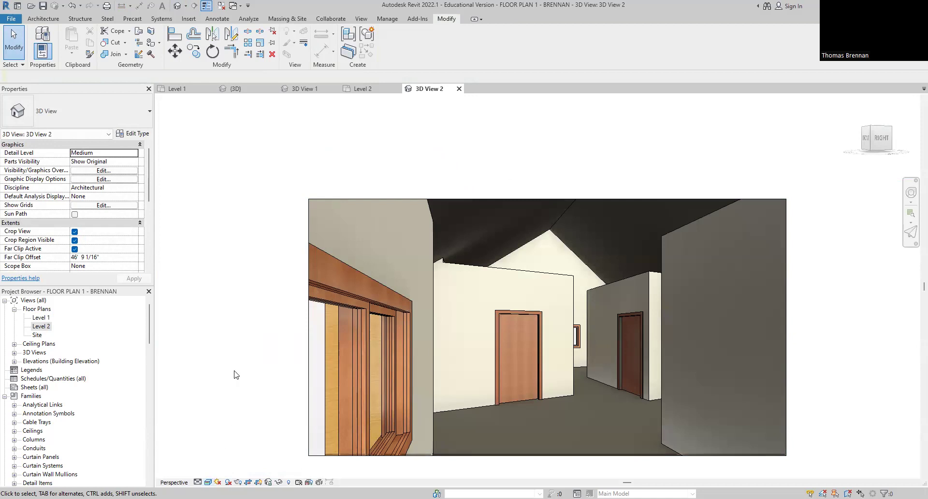
scroll(244, 244, down, 2)
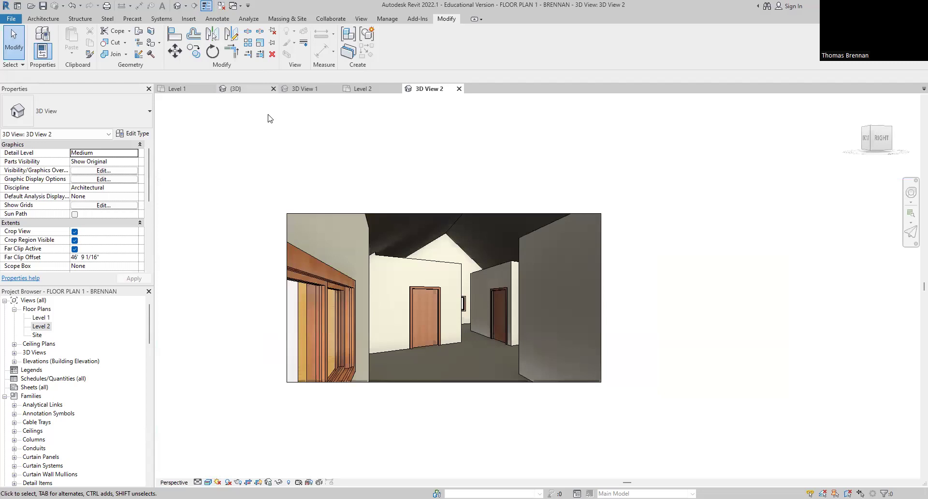
key(ctrl+Tab)
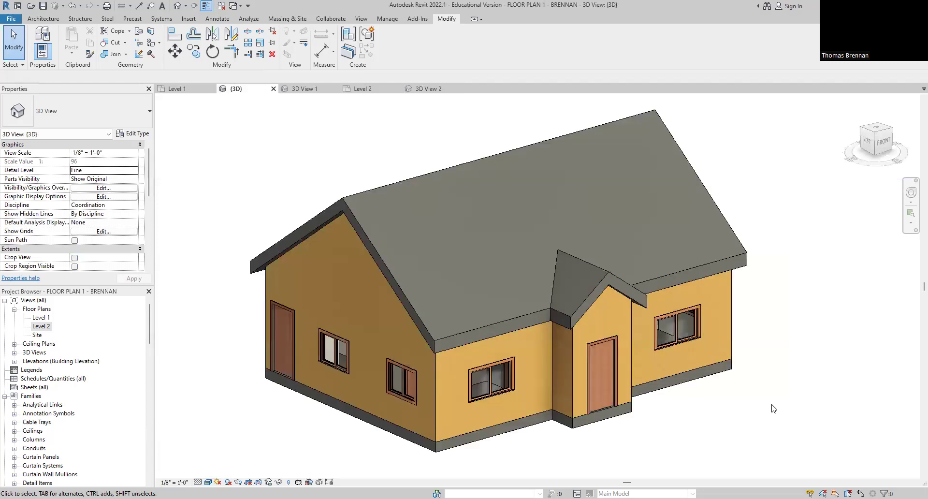